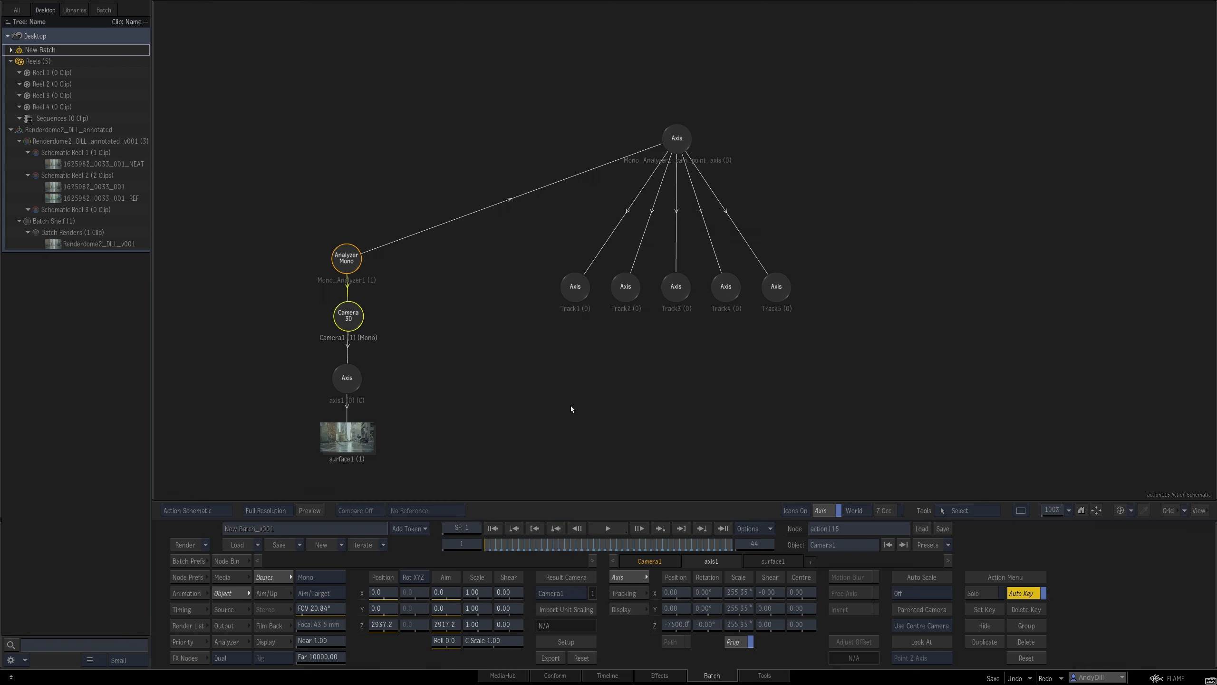
Open the camera tracking settings of Mono_Analyzer1 for Camera1 and open its 2D tracker editor.
{"action": "double_click", "coordinate": [354, 316]}
{"action": "key", "text": "grave"}
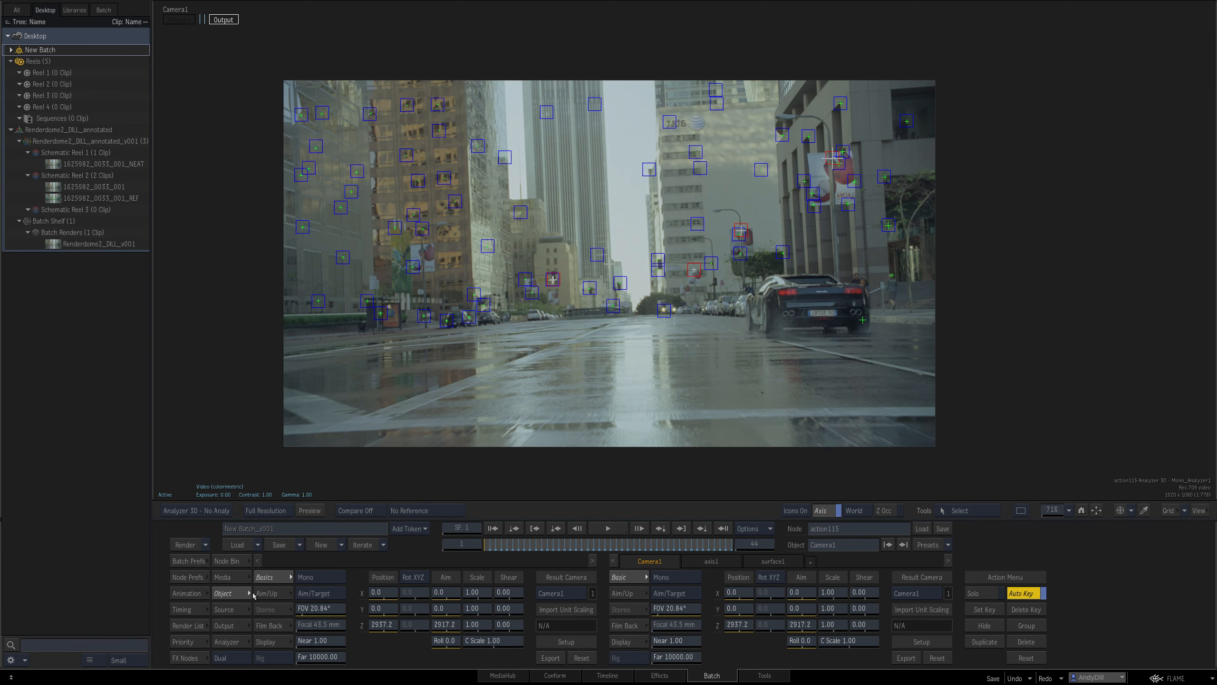
{"action": "left_click", "coordinate": [245, 641]}
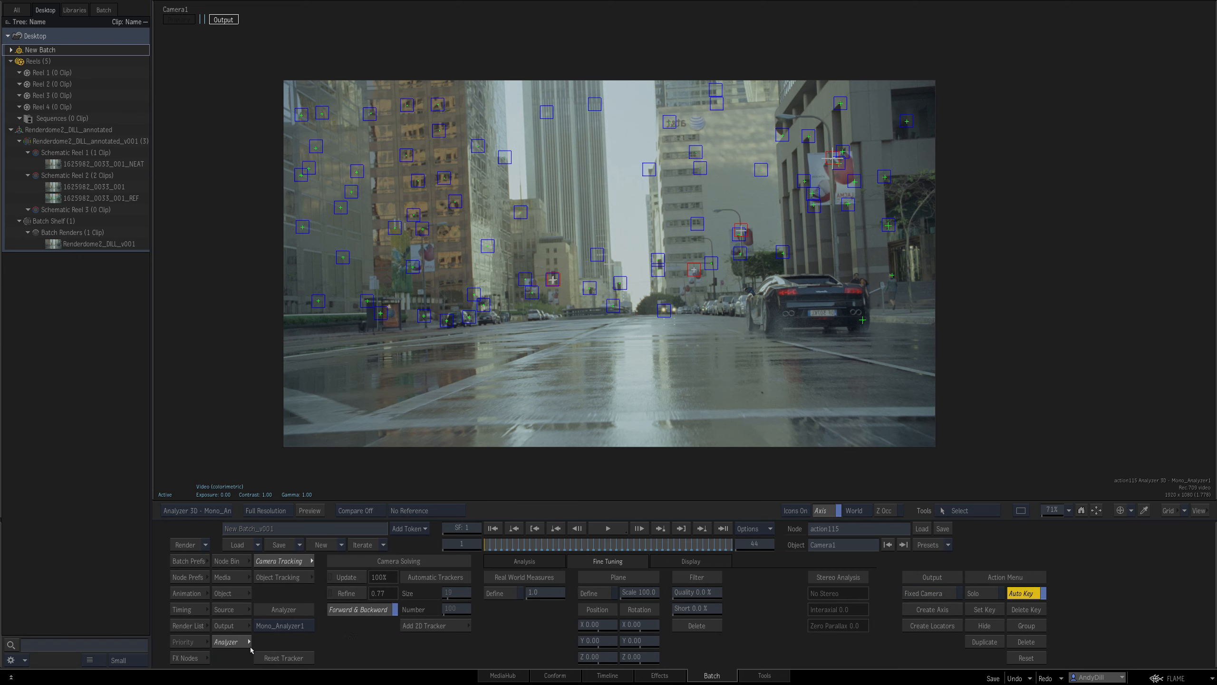
{"action": "left_click", "coordinate": [428, 627]}
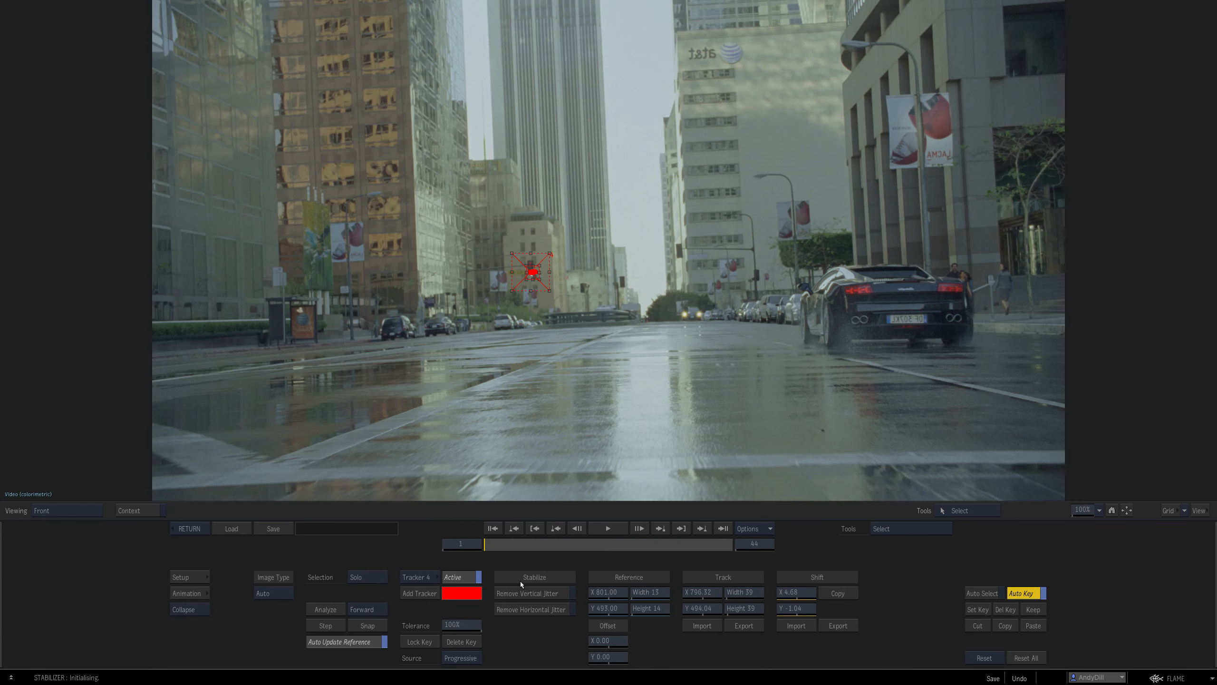
Add Tracker 5, Tracker 6 and Tracker 7 with solo selection, and go to frame 25.
{"action": "left_click", "coordinate": [378, 577]}
{"action": "left_click", "coordinate": [413, 595]}
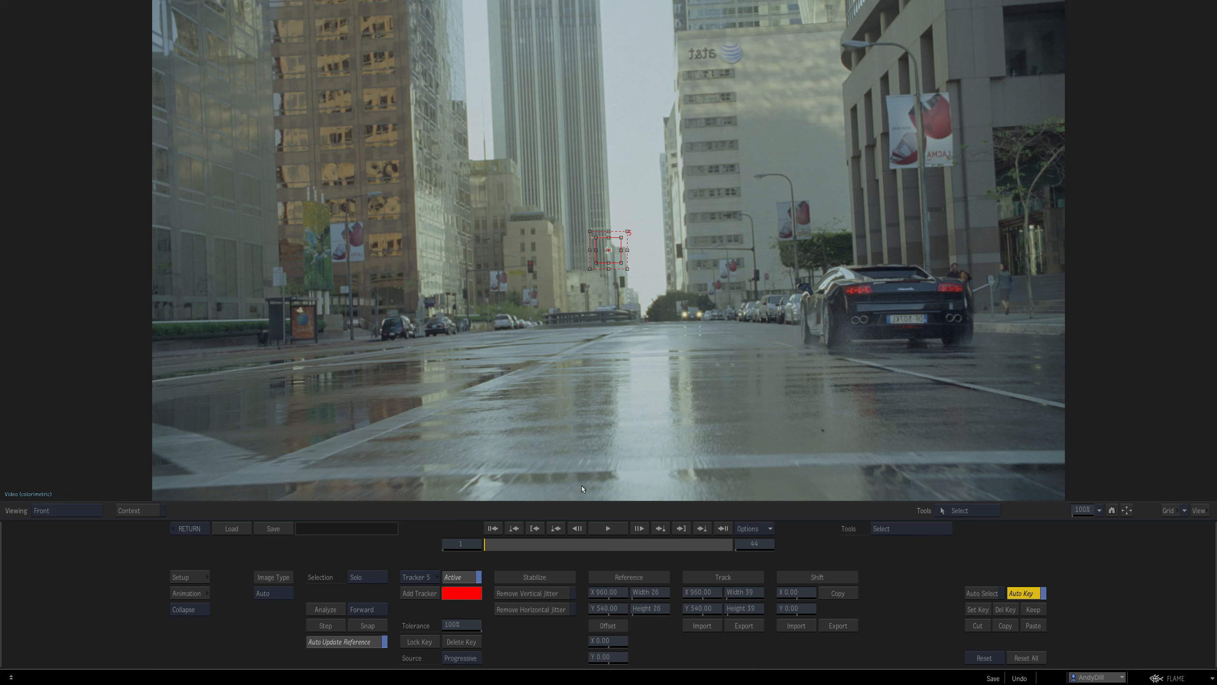
{"action": "left_click_drag", "start_coordinate": [639, 546], "coordinate": [622, 522]}
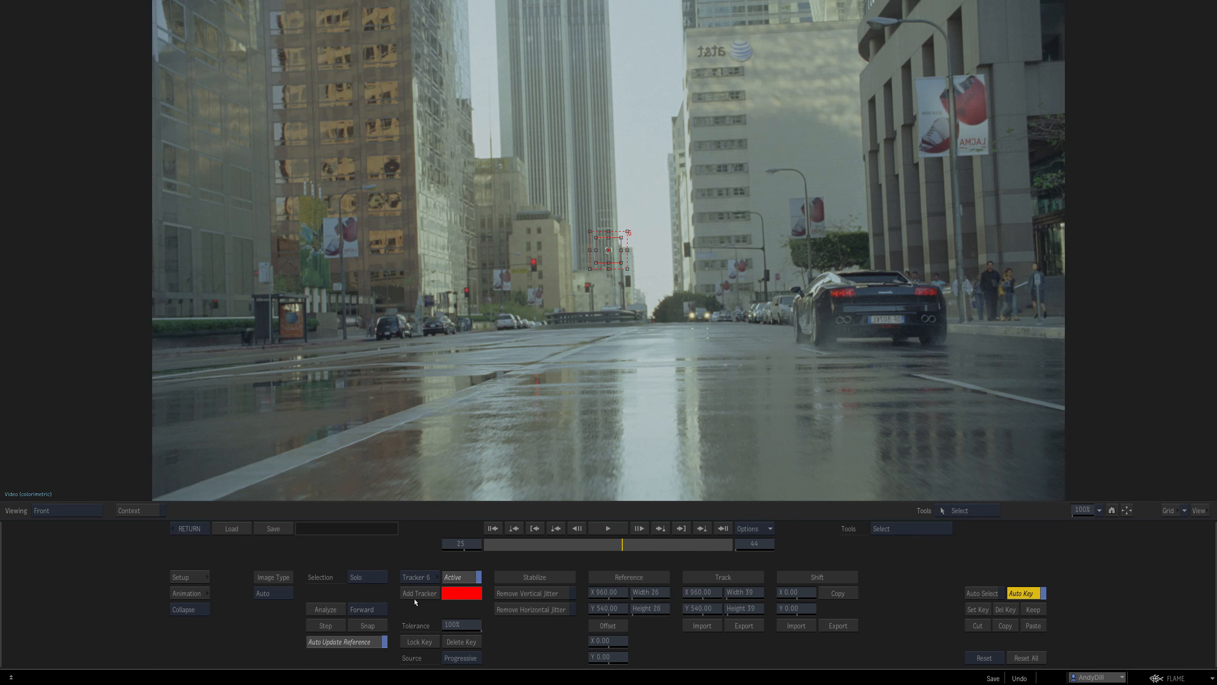
{"action": "left_click_drag", "start_coordinate": [901, 335], "coordinate": [1006, 327]}
Place Tracker 5 on the wet road at about X 481, Y 250 on frame 25 and analyze it forward.
{"action": "left_click", "coordinate": [442, 574]}
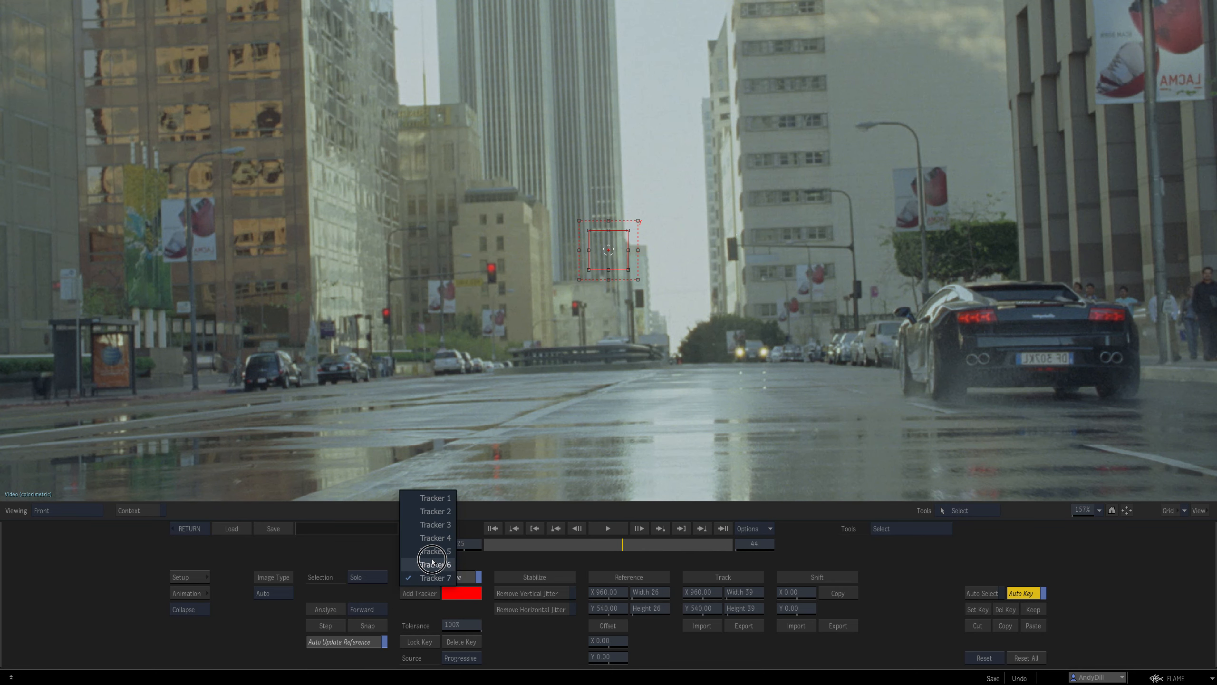
{"action": "left_click", "coordinate": [433, 564]}
{"action": "left_click", "coordinate": [434, 577]}
{"action": "left_click", "coordinate": [436, 568]}
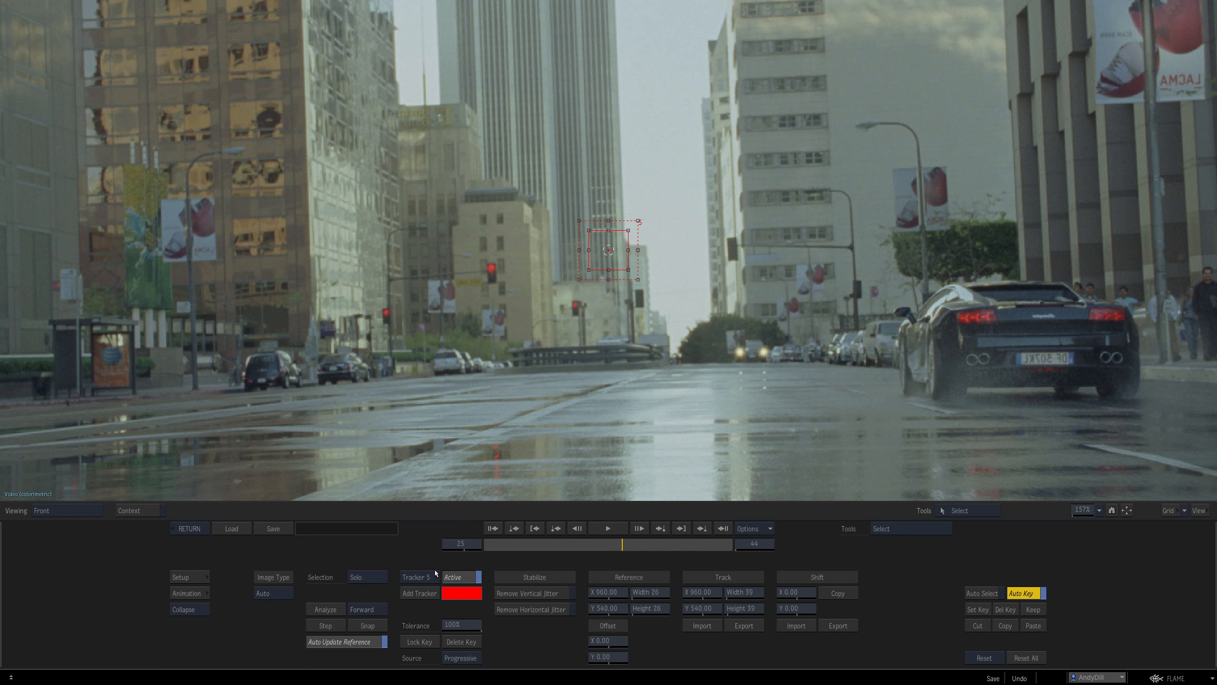
{"action": "left_click", "coordinate": [434, 577]}
{"action": "left_click", "coordinate": [435, 566]}
{"action": "left_click", "coordinate": [434, 577]}
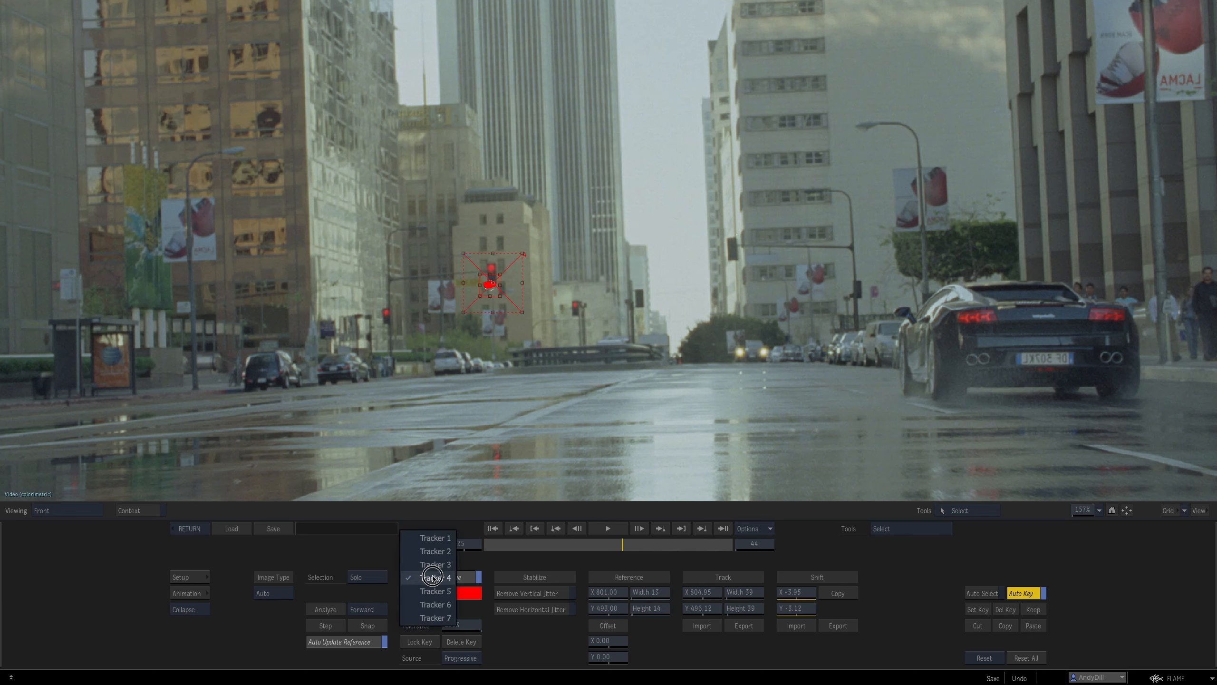
{"action": "left_click", "coordinate": [434, 592]}
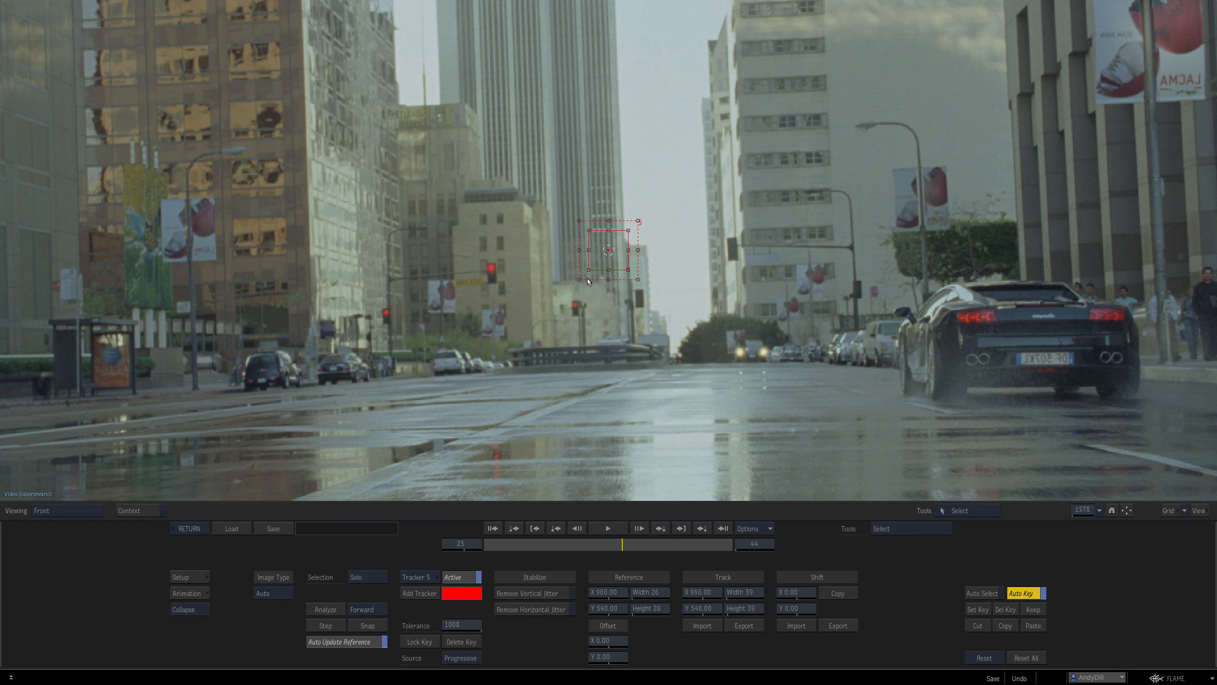
{"action": "left_click_drag", "start_coordinate": [608, 257], "coordinate": [273, 492]}
{"action": "left_click", "coordinate": [330, 610]}
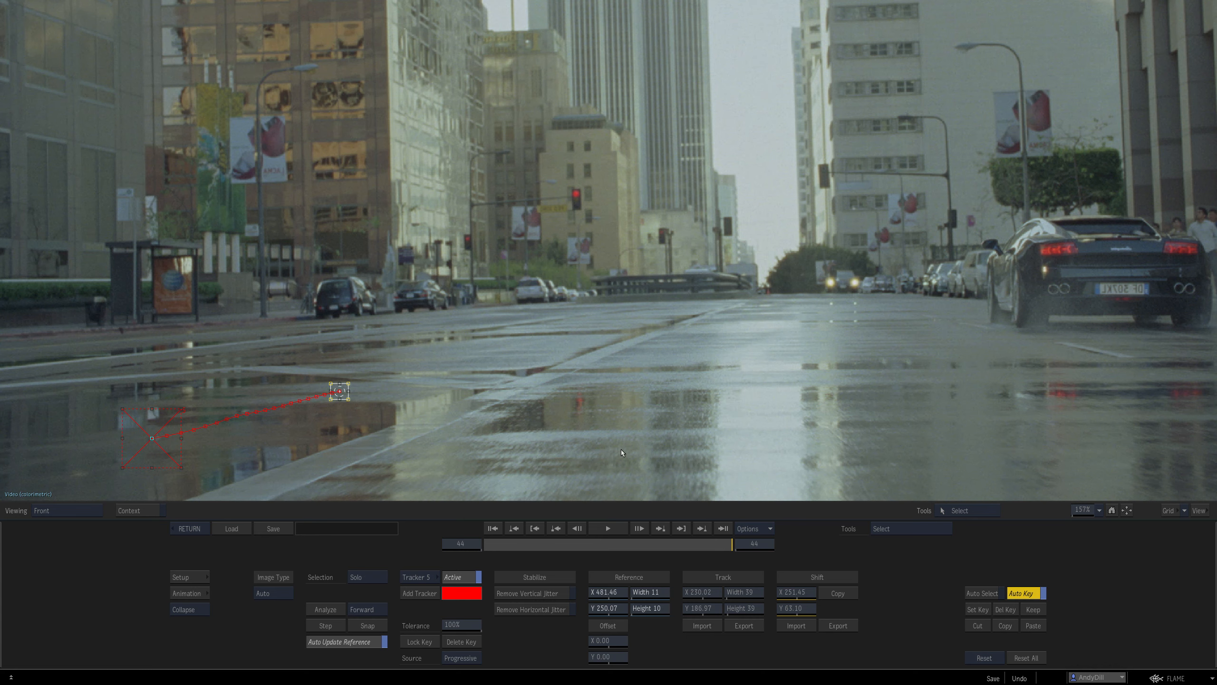
Place Tracker 6 on the road behind the car at about X 1410, Y 160 on frame 1 and analyze it forward.
{"action": "left_click", "coordinate": [431, 595]}
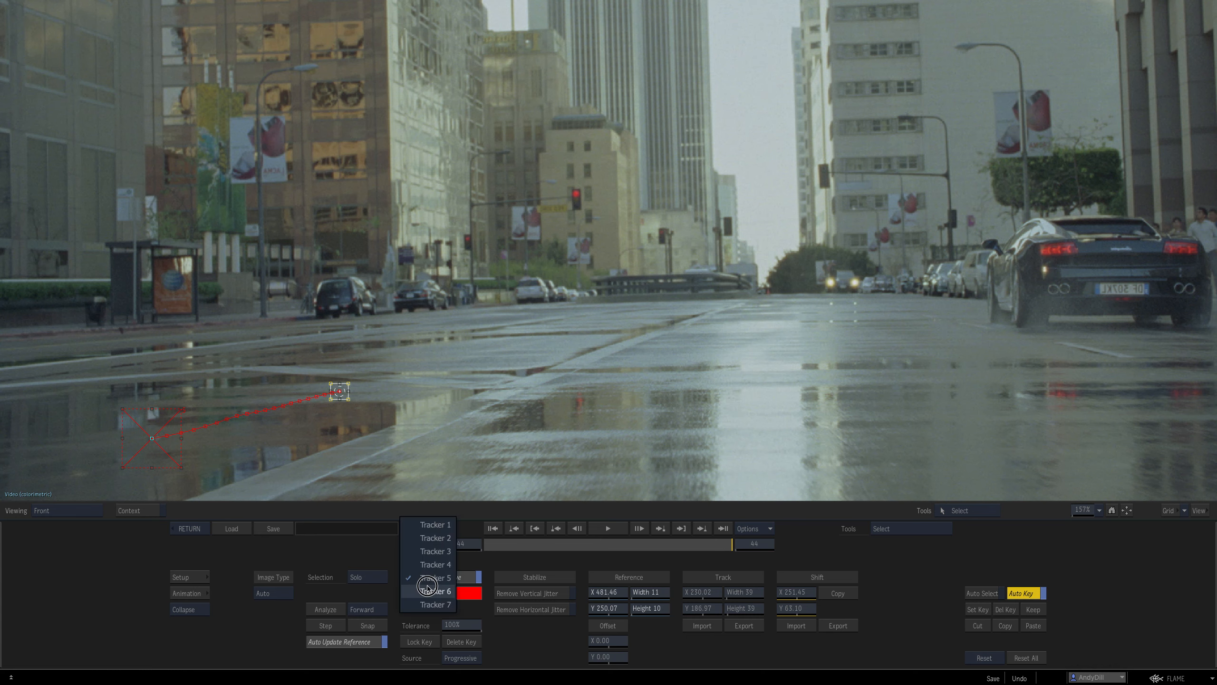
{"action": "left_click_drag", "start_coordinate": [714, 538], "coordinate": [474, 524]}
{"action": "left_click_drag", "start_coordinate": [697, 185], "coordinate": [1042, 426]}
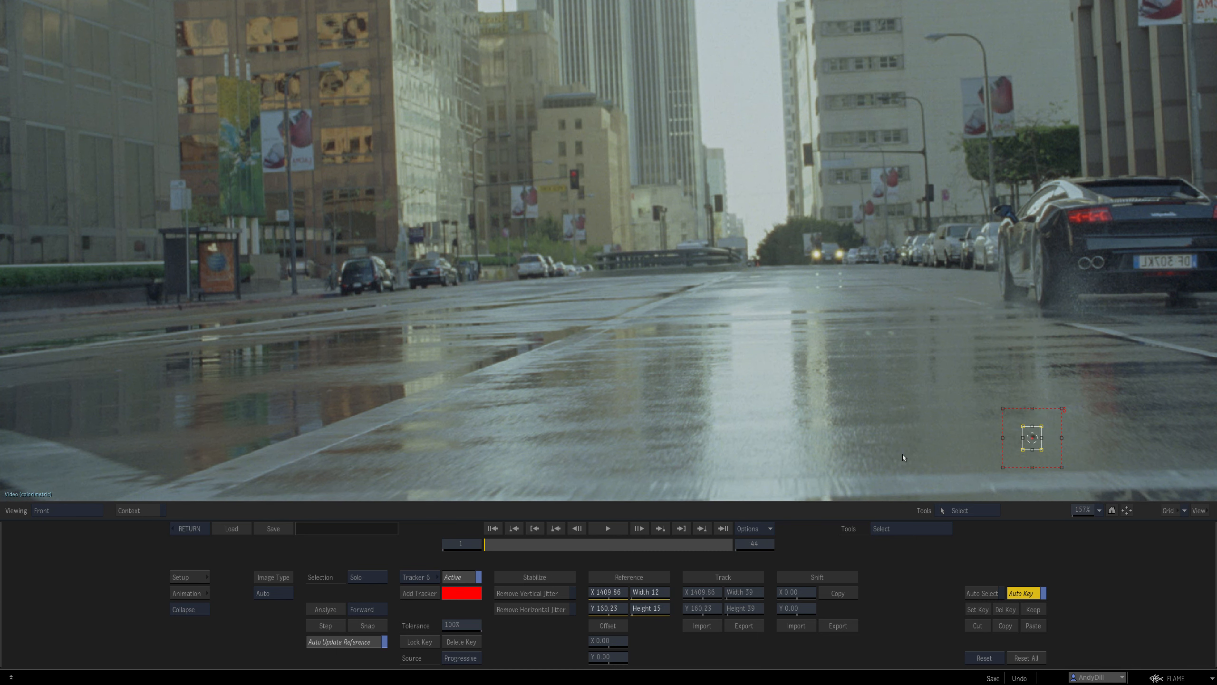
{"action": "left_click", "coordinate": [339, 611]}
{"action": "key", "text": "Left"}
{"action": "key", "text": "Left"}
{"action": "key", "text": "Left"}
{"action": "key", "text": "Left"}
{"action": "key", "text": "Left"}
{"action": "key", "text": "Left"}
{"action": "key", "text": "Left"}
{"action": "key", "text": "Left"}
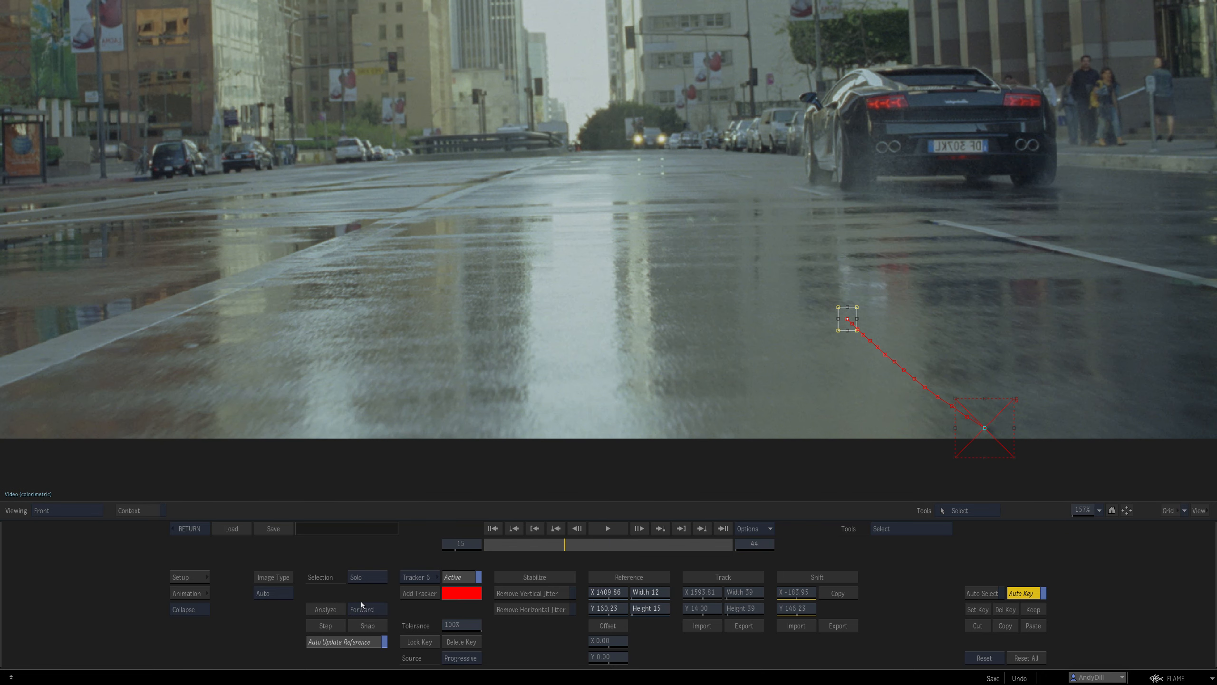
Place Tracker 7 at the far road edge near the parked cars on frame 1 and analyze it forward.
{"action": "left_click", "coordinate": [421, 578]}
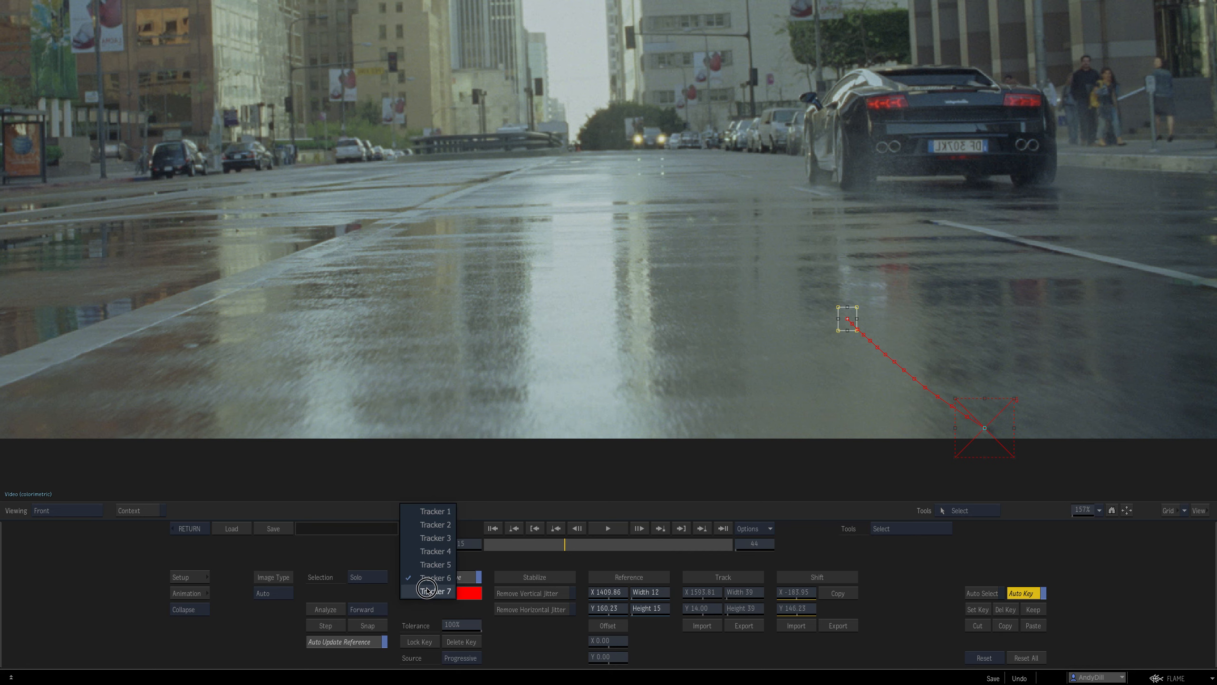
{"action": "left_click", "coordinate": [457, 565]}
{"action": "left_click_drag", "start_coordinate": [564, 546], "coordinate": [468, 534]}
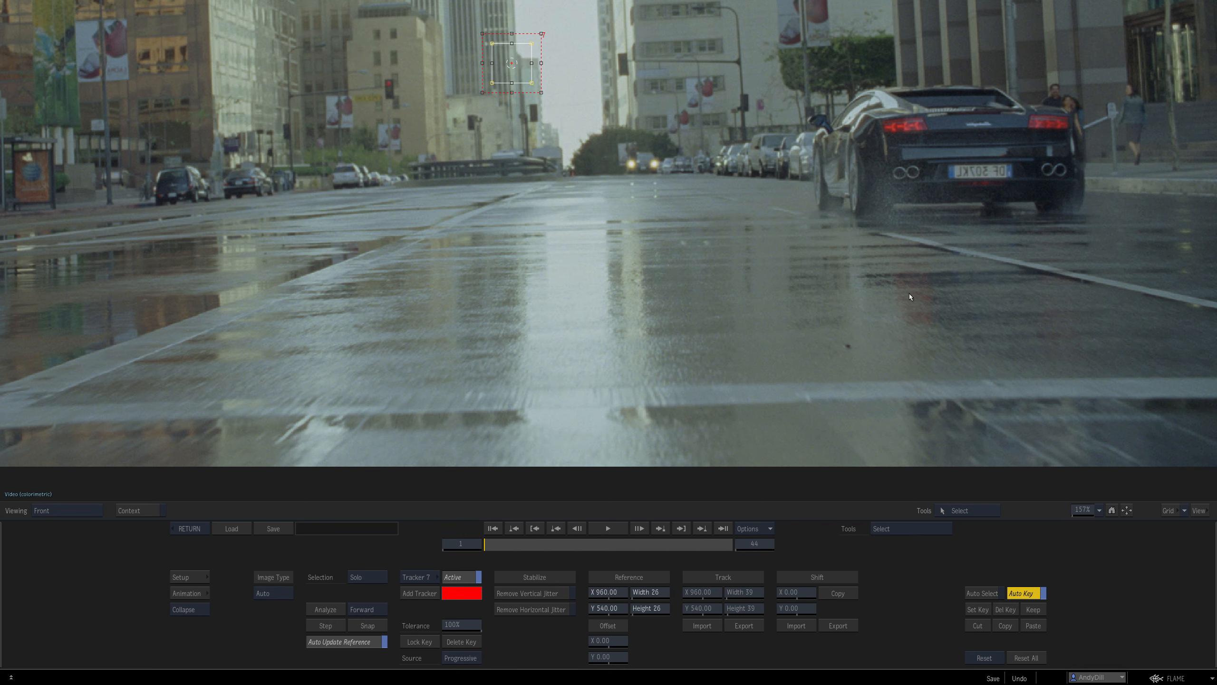
{"action": "left_click_drag", "start_coordinate": [910, 296], "coordinate": [842, 381]}
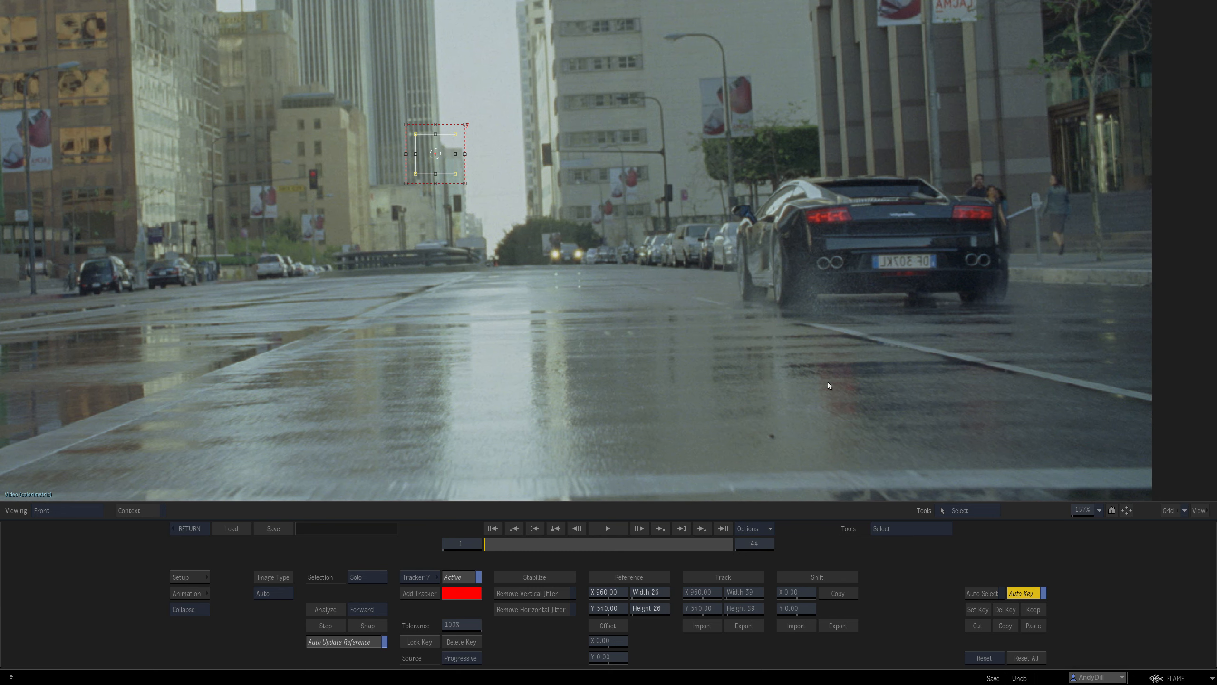
{"action": "left_click_drag", "start_coordinate": [496, 304], "coordinate": [499, 310]}
{"action": "left_click_drag", "start_coordinate": [392, 234], "coordinate": [367, 324]}
{"action": "left_click", "coordinate": [343, 610]}
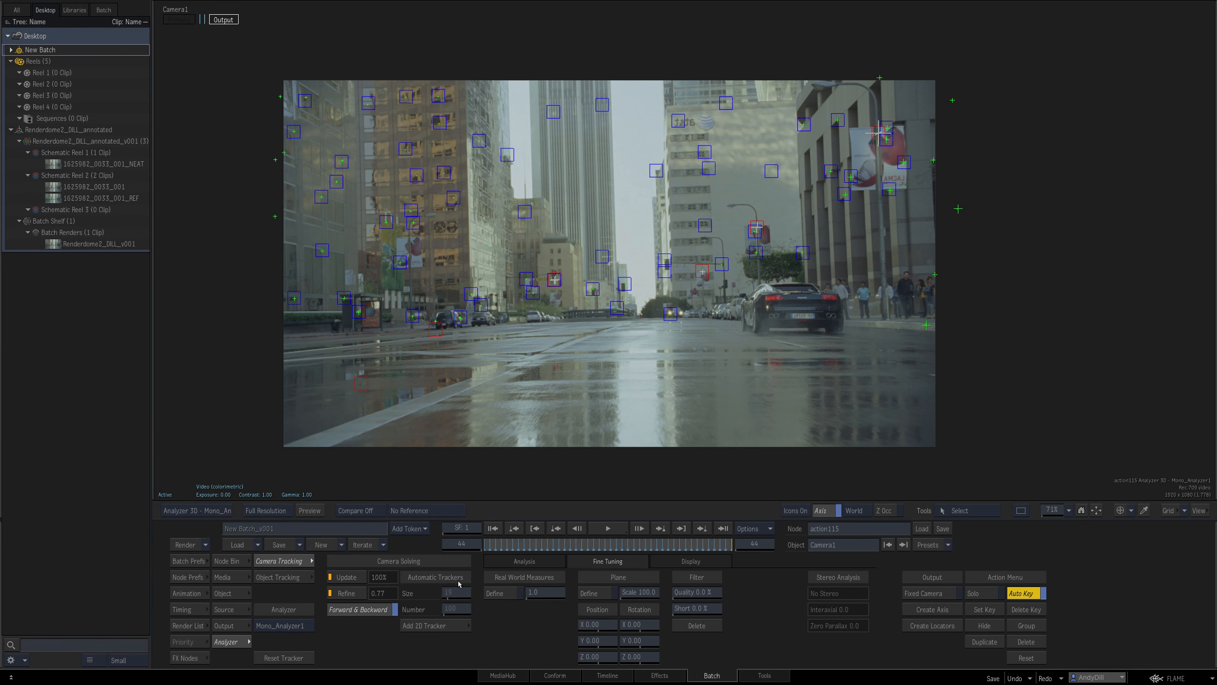
Recalculate the camera solve with the new trackers and scrub the shot back to frame 1.
{"action": "left_click", "coordinate": [348, 578]}
{"action": "left_click_drag", "start_coordinate": [485, 546], "coordinate": [462, 530]}
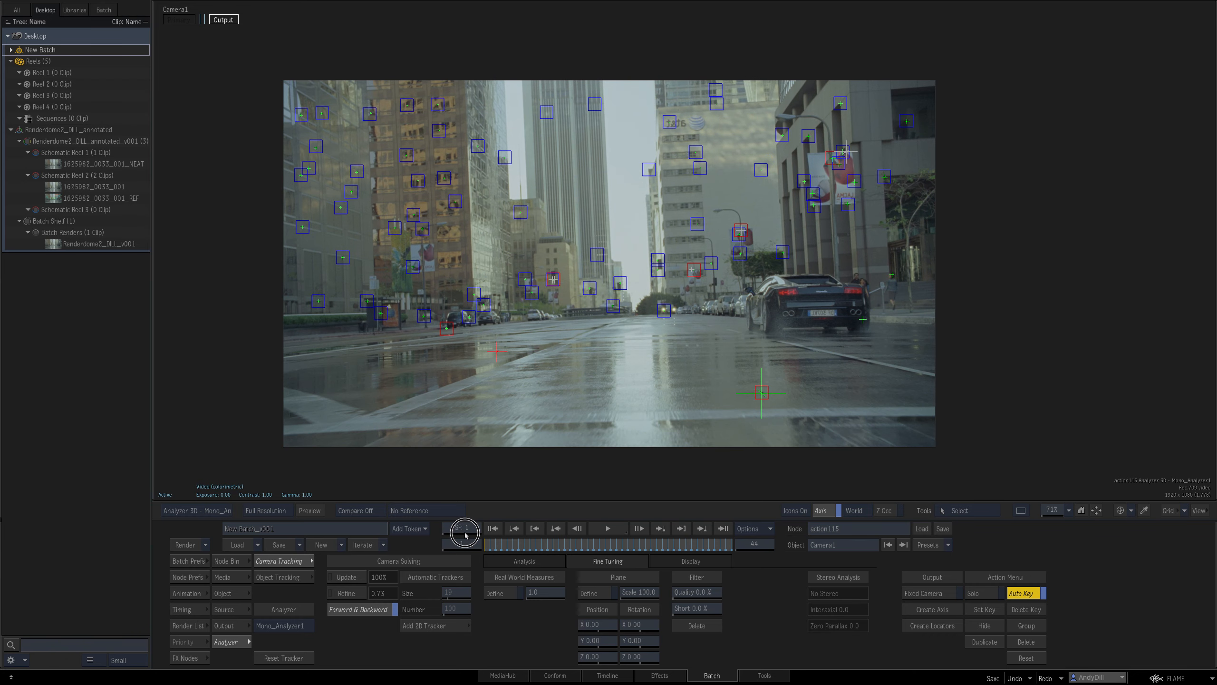
{"action": "left_click_drag", "start_coordinate": [603, 544], "coordinate": [481, 518]}
Create axes from the three newly tracked ground points and return to the batch schematic.
{"action": "left_click_drag", "start_coordinate": [486, 340], "coordinate": [516, 355]}
{"action": "left_click_drag", "start_coordinate": [741, 373], "coordinate": [822, 417]}
{"action": "left_click", "coordinate": [943, 612]}
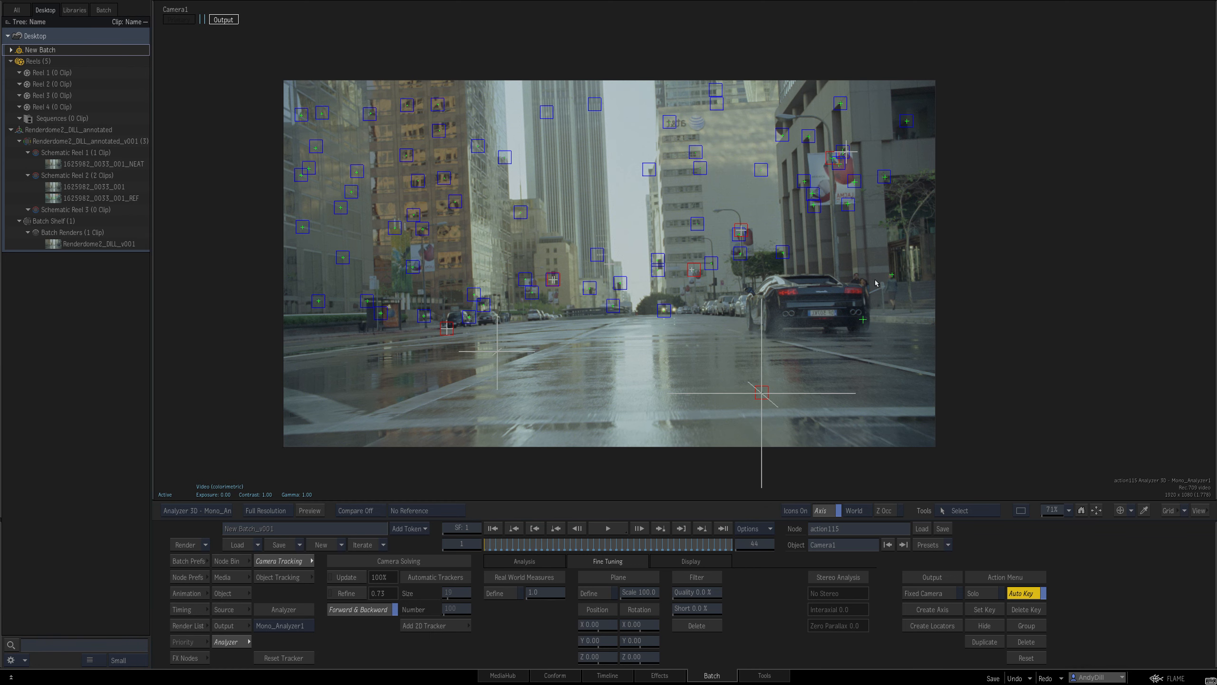
{"action": "key", "text": "Escape"}
{"action": "key", "text": "Escape"}
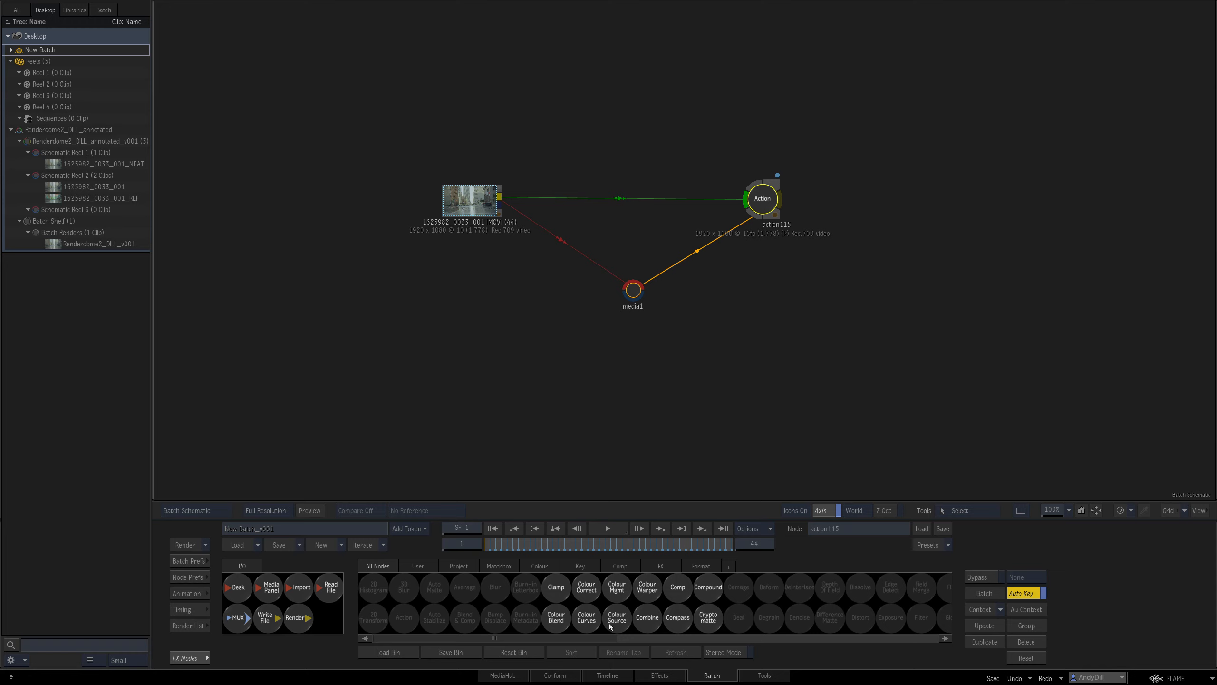
Add a Colour Source node below the source clip and set its colour to magenta.
{"action": "left_click_drag", "start_coordinate": [622, 619], "coordinate": [505, 362]}
{"action": "double_click", "coordinate": [505, 363]}
{"action": "left_click", "coordinate": [572, 577]}
{"action": "key", "text": "F4"}
Connect the magenta Colour Source to action115 through a new media input.
{"action": "left_click", "coordinate": [764, 211]}
{"action": "key", "text": "p"}
{"action": "left_click_drag", "start_coordinate": [689, 375], "coordinate": [730, 400]}
{"action": "left_click", "coordinate": [756, 208]}
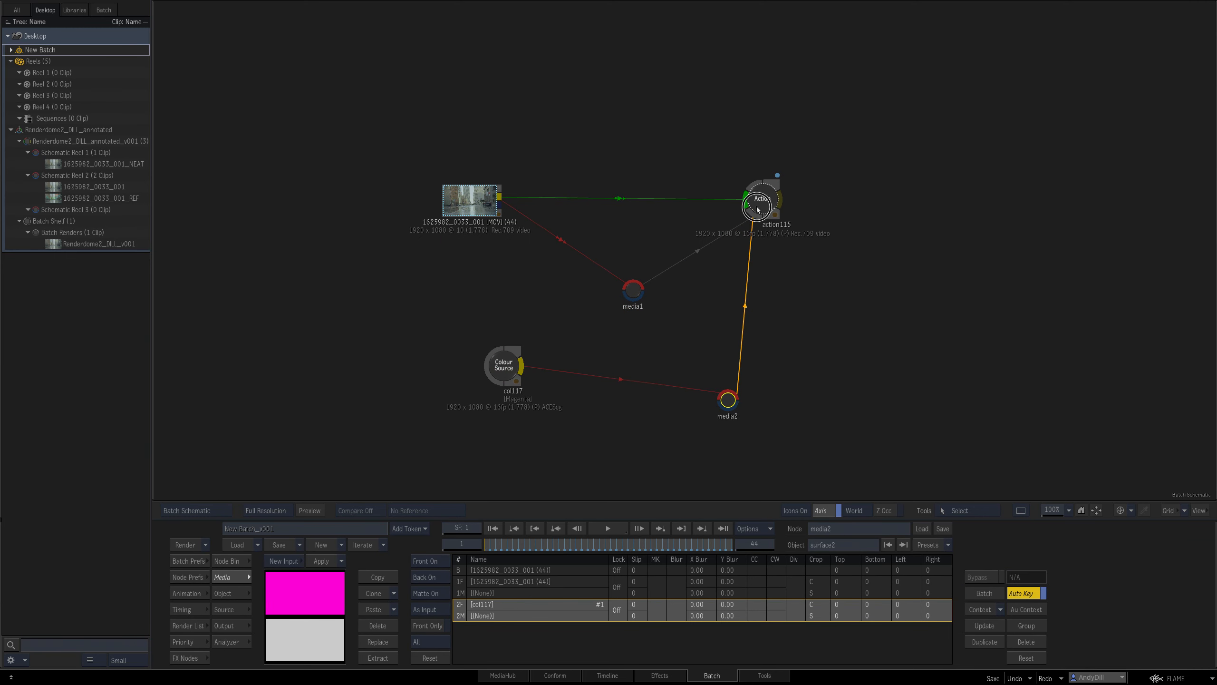
Inside action115, move axis2 and its magenta surface clear of the tracks and parent axis2 to the Track8 axis.
{"action": "double_click", "coordinate": [758, 210]}
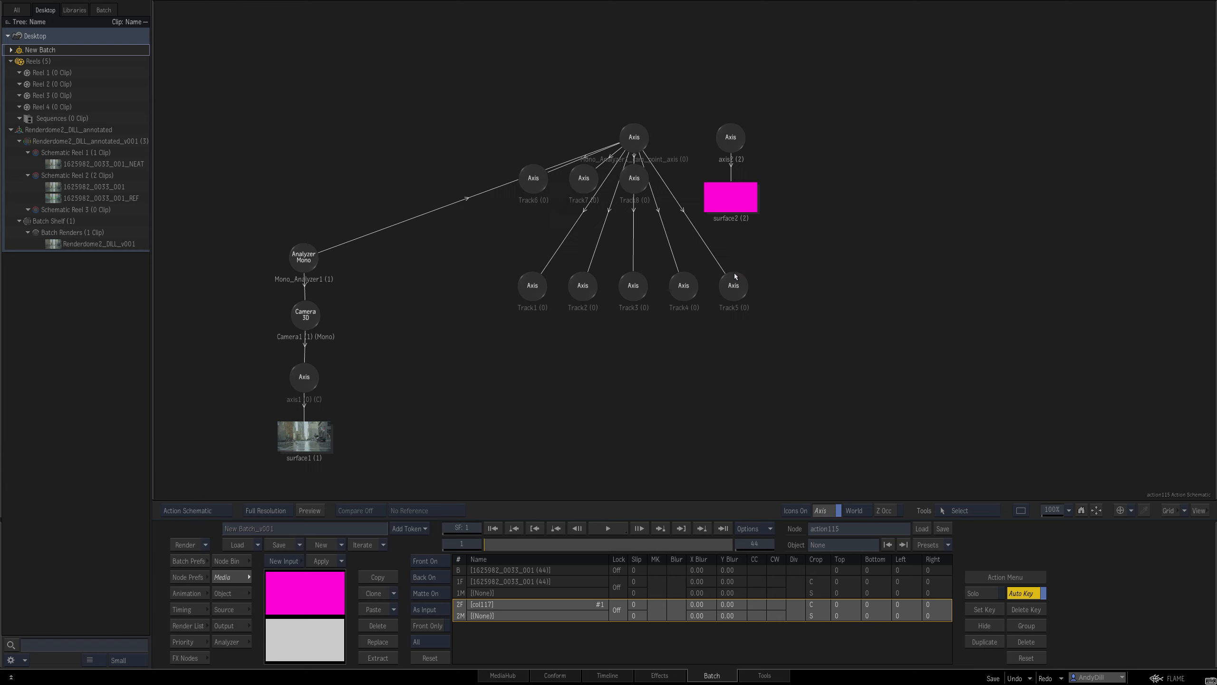
{"action": "left_click_drag", "start_coordinate": [743, 155], "coordinate": [910, 287]}
{"action": "left_click", "coordinate": [590, 187]}
{"action": "key", "text": "F1"}
{"action": "key", "text": "Escape"}
{"action": "left_click", "coordinate": [636, 180]}
{"action": "key", "text": "F4"}
{"action": "key", "text": "Escape"}
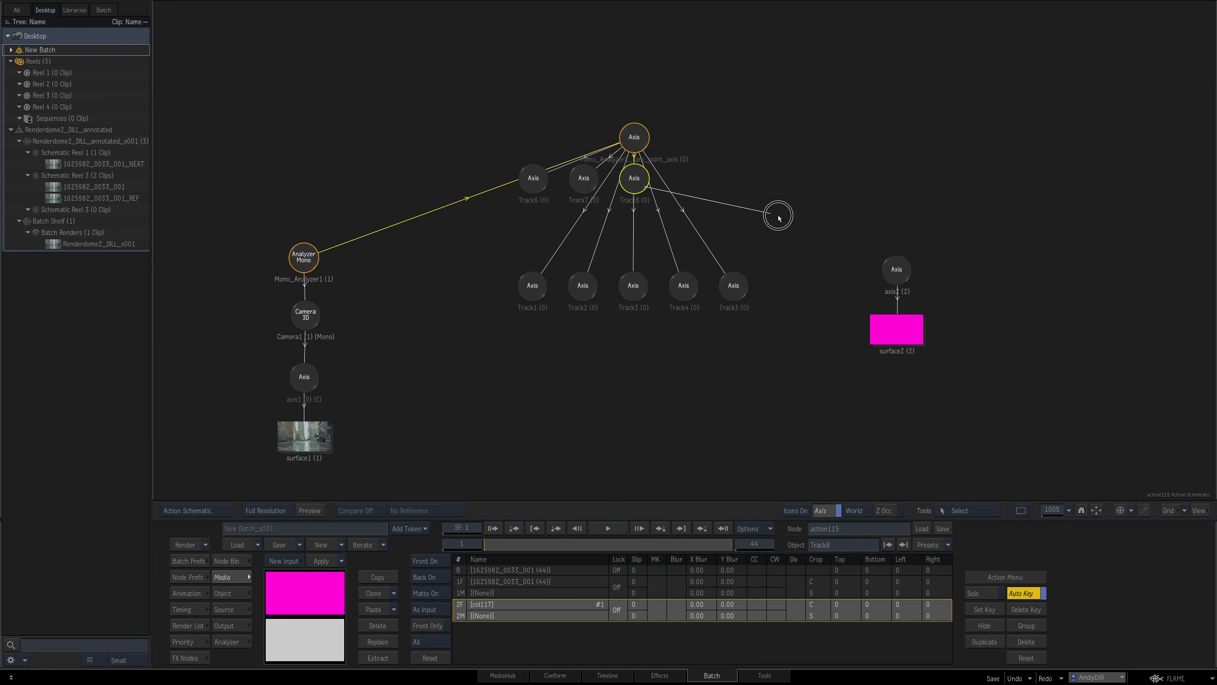
{"action": "left_click", "coordinate": [902, 271]}
{"action": "key", "text": "F4"}
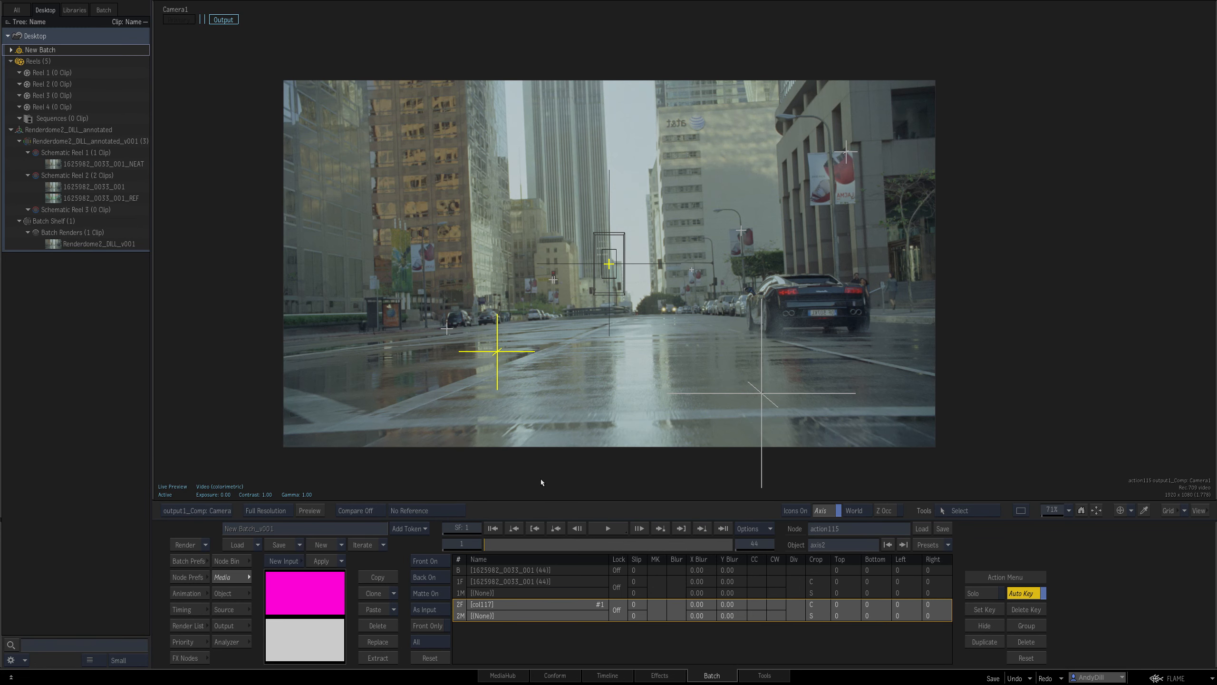
{"action": "key", "text": "Escape"}
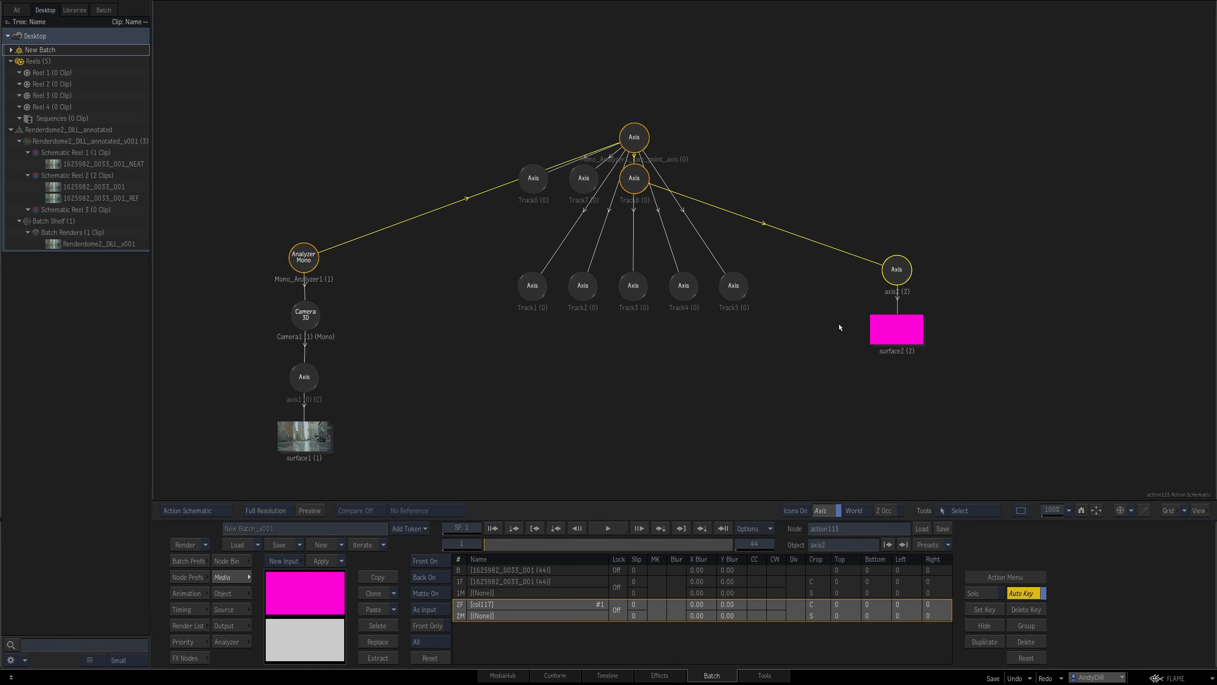
Set the Z position of axis2 to 0.
{"action": "double_click", "coordinate": [897, 279]}
{"action": "key", "text": "F4"}
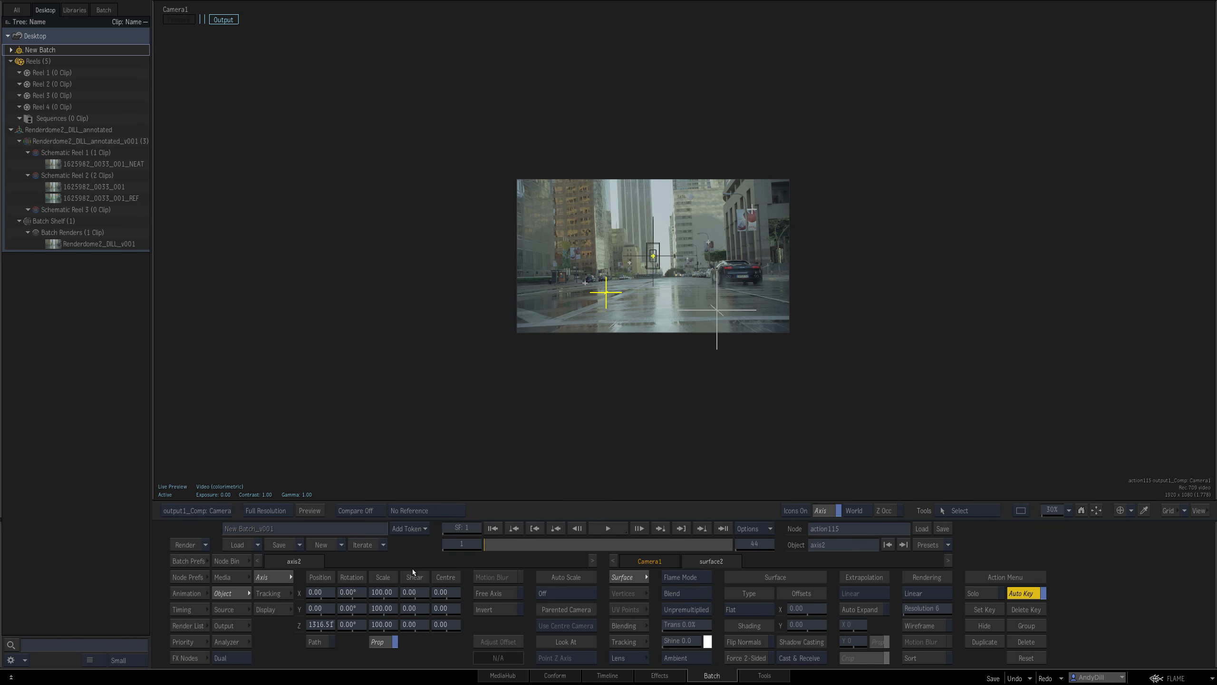
{"action": "left_click", "coordinate": [333, 624]}
{"action": "type", "text": "0"}
{"action": "key", "text": "Return"}
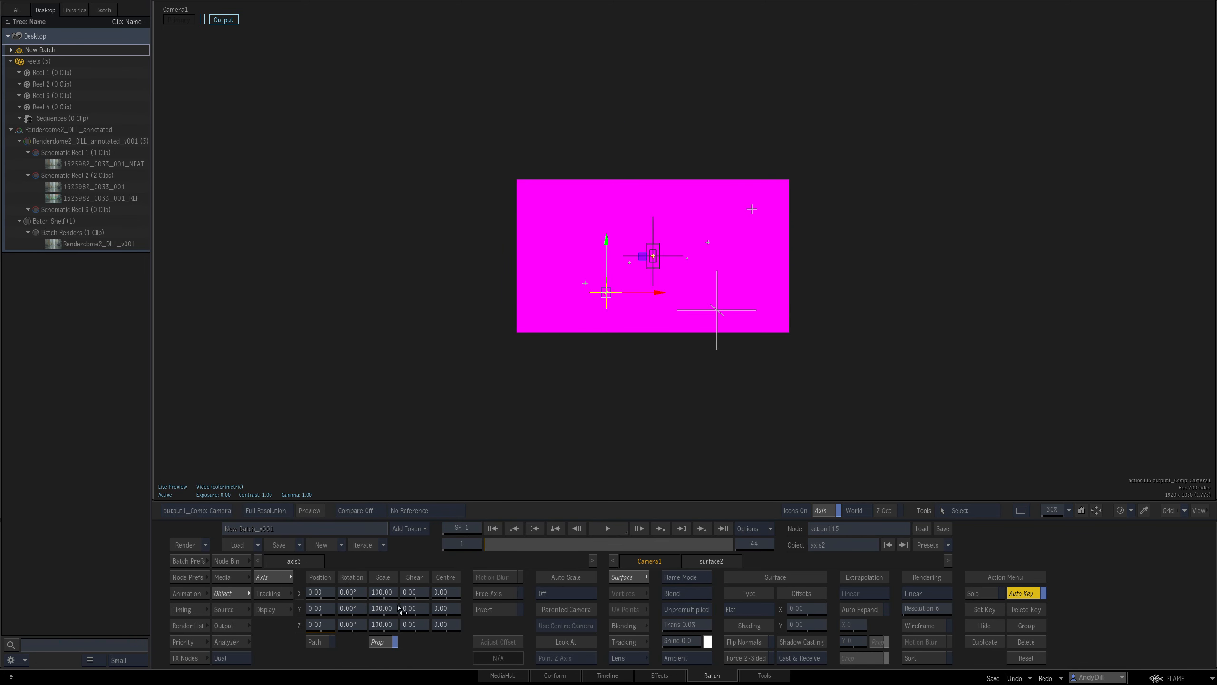
Set the X rotation of axis2 to -90 degrees to lay the magenta surface flat on the road.
{"action": "left_click_drag", "start_coordinate": [359, 612], "coordinate": [311, 588]}
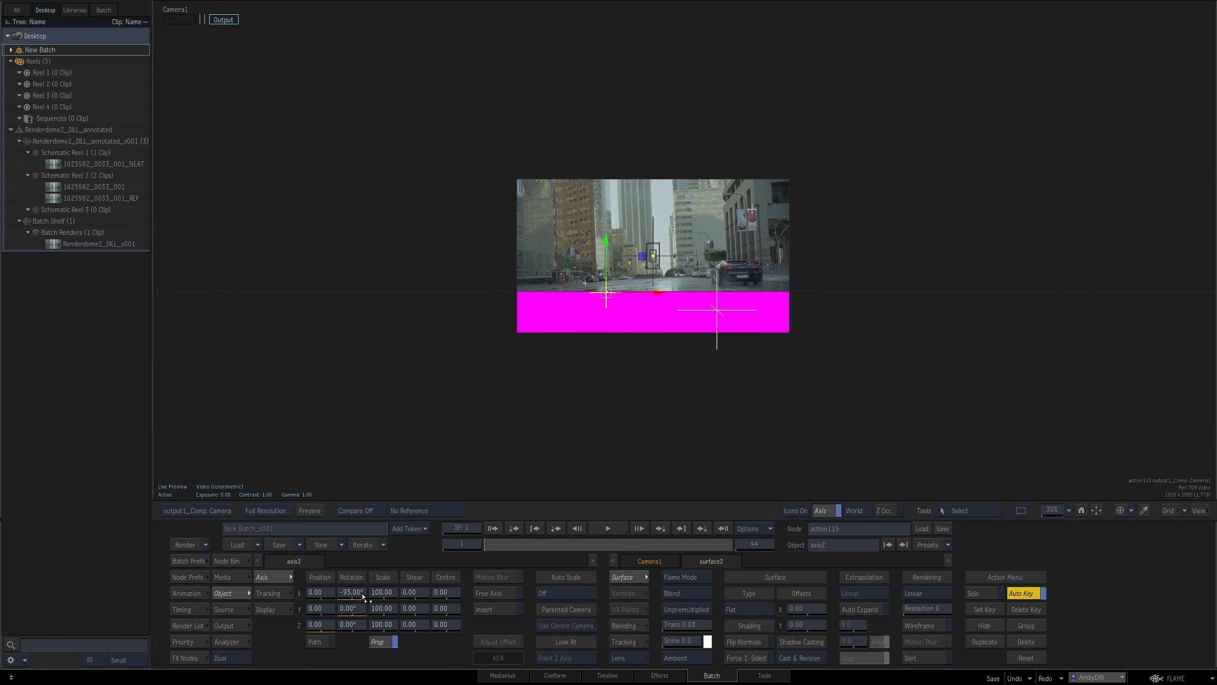
{"action": "left_click", "coordinate": [349, 593]}
{"action": "type", "text": "-90"}
{"action": "key", "text": "Return"}
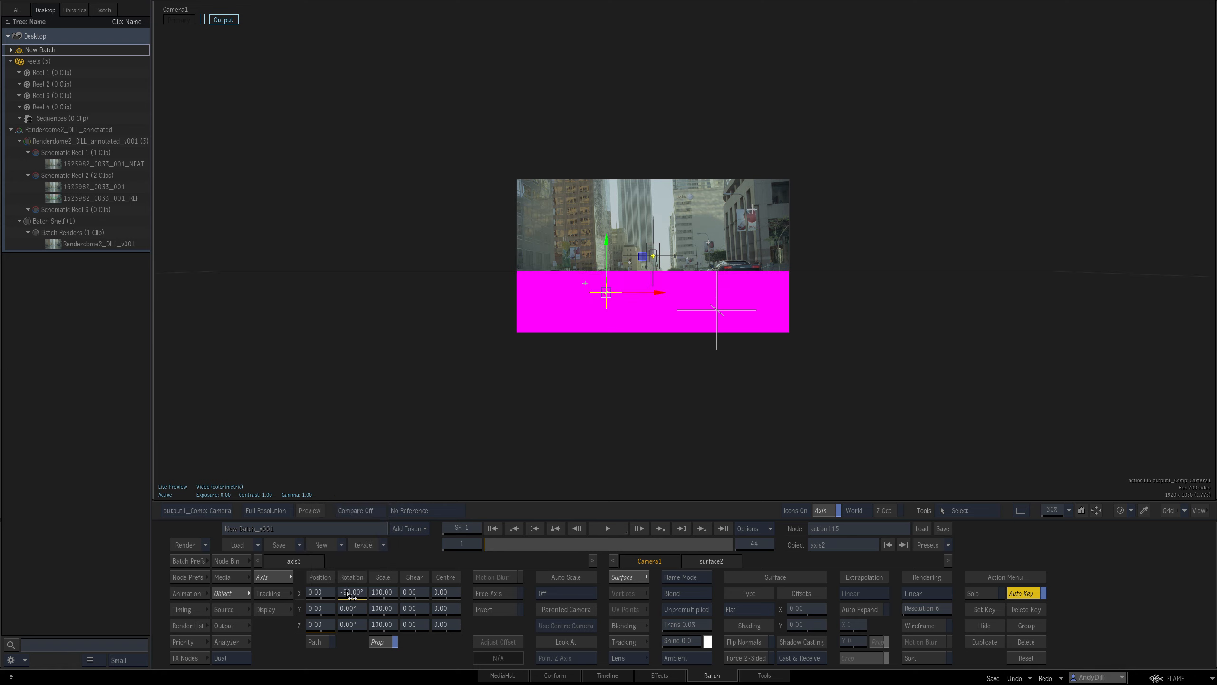
Scrub through the shot and compare the magenta ground surface with the background plate.
{"action": "left_click_drag", "start_coordinate": [534, 543], "coordinate": [585, 489]}
{"action": "key", "text": "F2"}
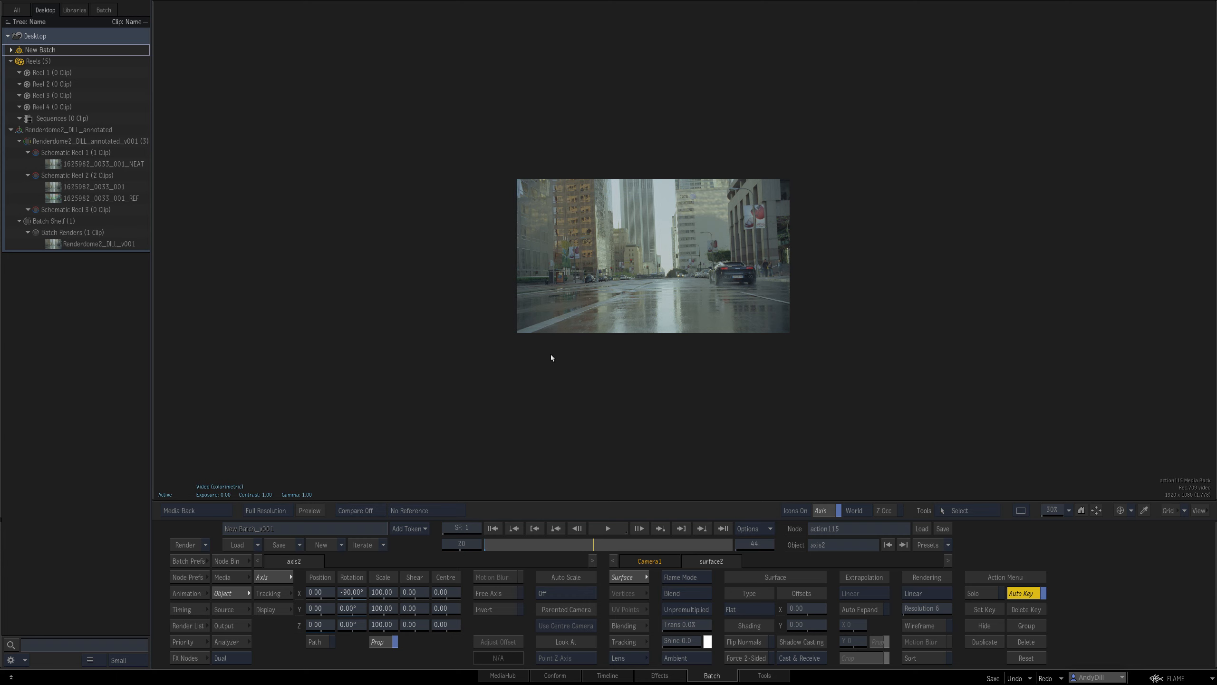
{"action": "key", "text": "F4"}
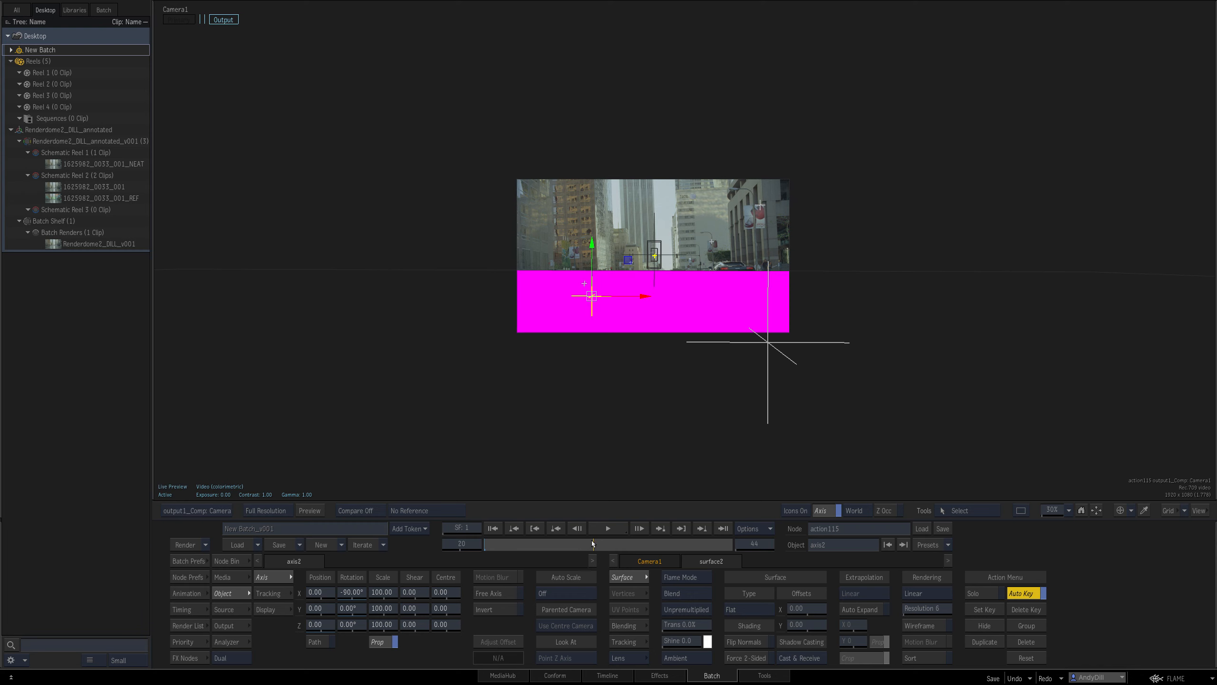
{"action": "left_click_drag", "start_coordinate": [596, 546], "coordinate": [495, 545]}
{"action": "key", "text": "F5"}
{"action": "left_click_drag", "start_coordinate": [796, 373], "coordinate": [802, 372]}
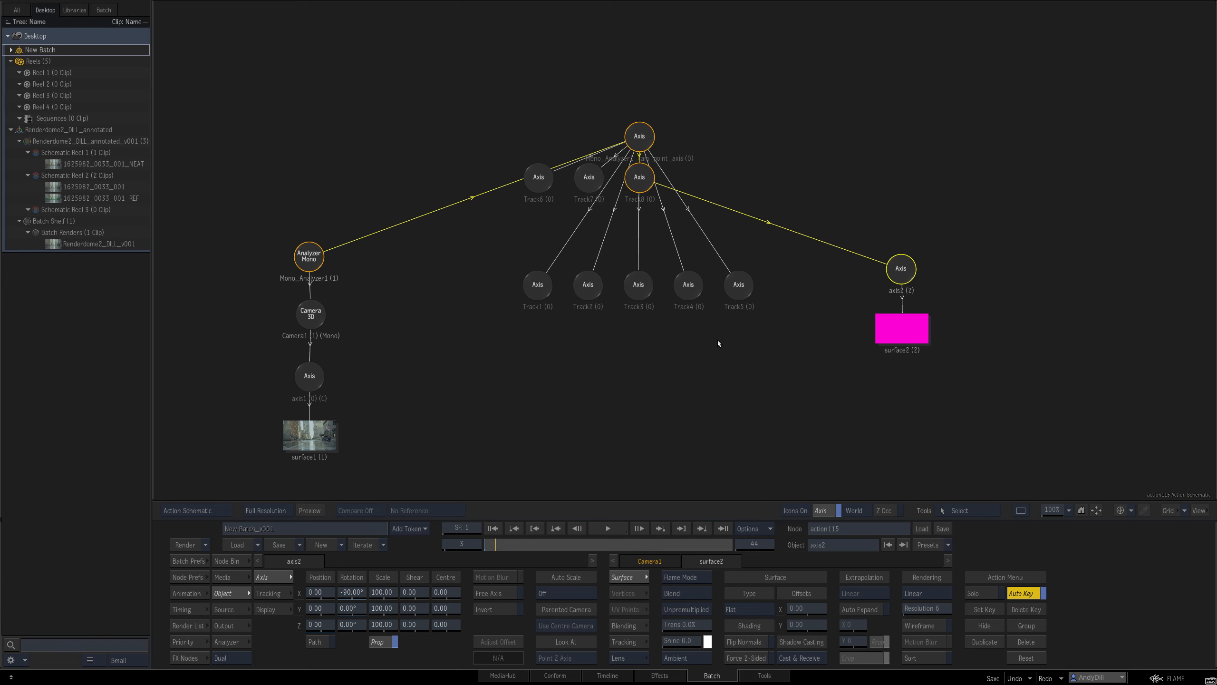
Duplicate the magenta Colour Source node below the original and set the copy's colour to blue.
{"action": "key", "text": "F6"}
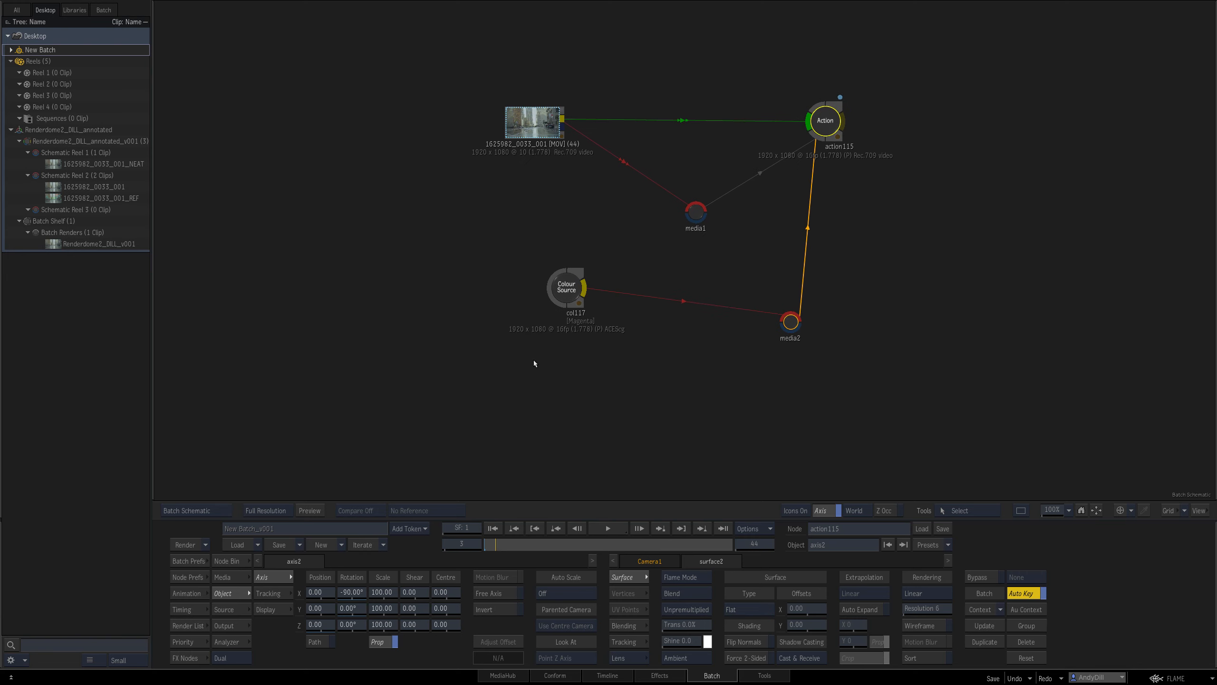
{"action": "left_click", "coordinate": [570, 296]}
{"action": "key", "text": "ctrl+c"}
{"action": "left_click_drag", "start_coordinate": [621, 250], "coordinate": [589, 437]}
{"action": "left_click", "coordinate": [594, 577]}
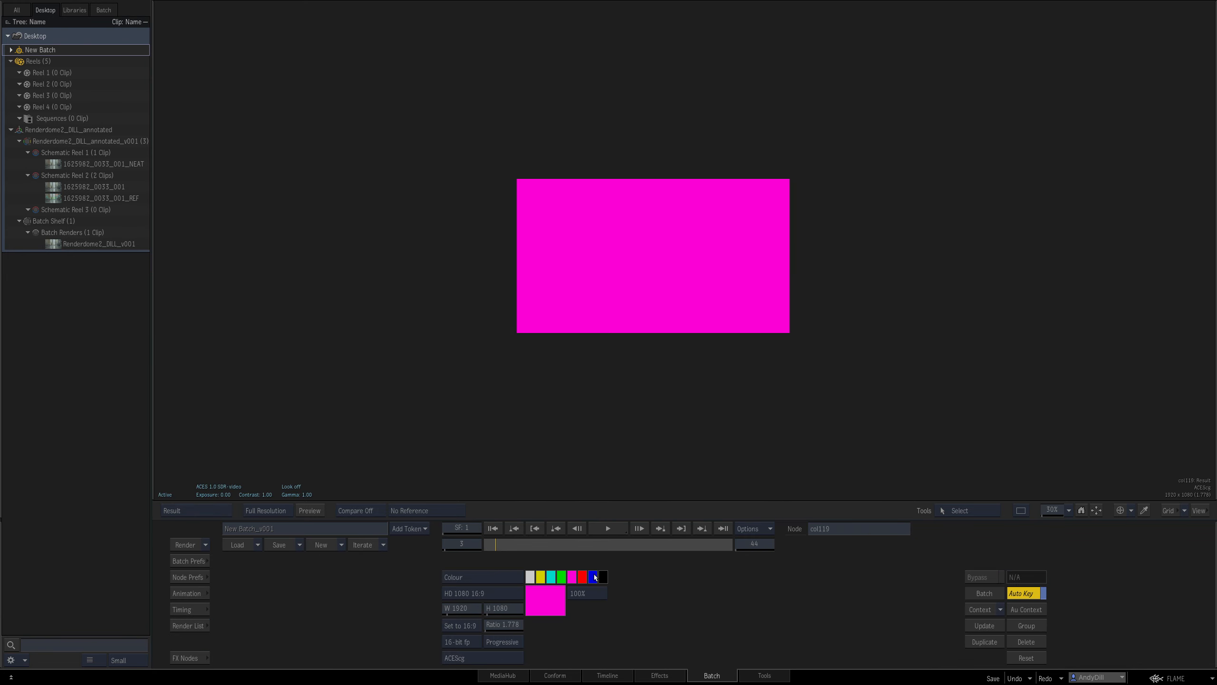
Connect the blue Colour Source to action115 through another new media input.
{"action": "key", "text": "p"}
{"action": "left_click_drag", "start_coordinate": [788, 342], "coordinate": [866, 428]}
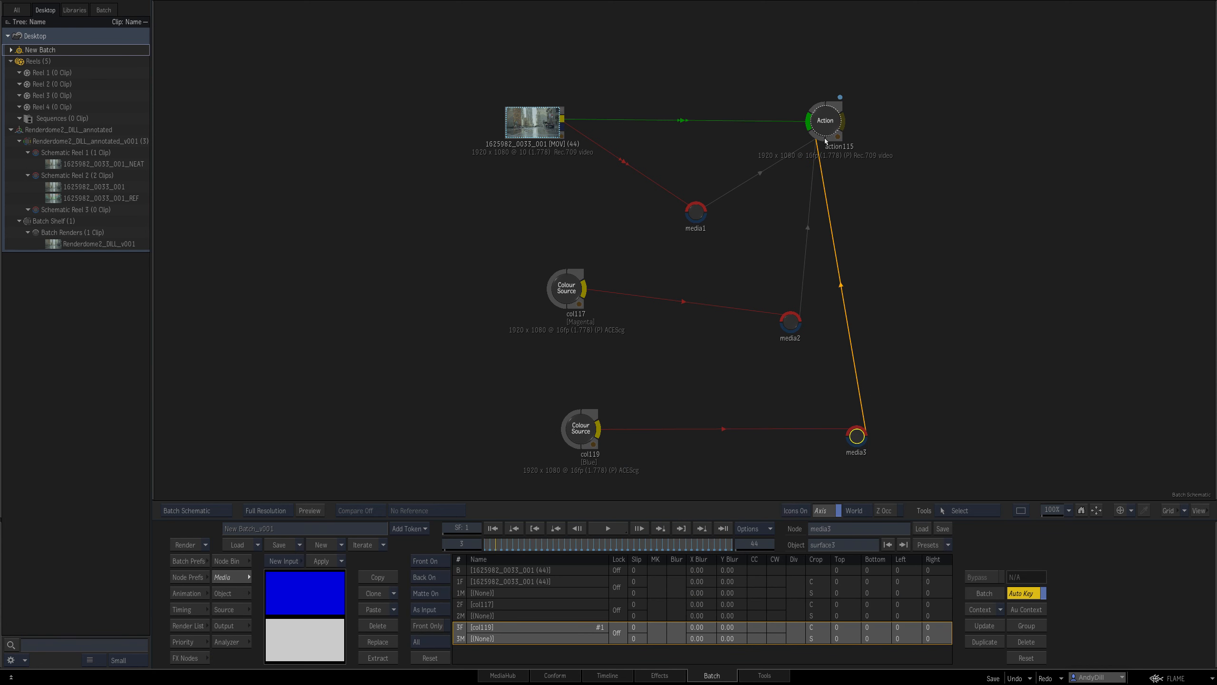
Move Track6 and Track7 beside the blue surface in the Action schematic and parent axis3 to both trackers.
{"action": "key", "text": "Escape"}
{"action": "left_click_drag", "start_coordinate": [592, 181], "coordinate": [889, 96]}
{"action": "left_click_drag", "start_coordinate": [542, 178], "coordinate": [894, 148]}
{"action": "left_click_drag", "start_coordinate": [885, 92], "coordinate": [1001, 136]}
{"action": "left_click", "coordinate": [999, 134]}
{"action": "key", "text": "F4"}
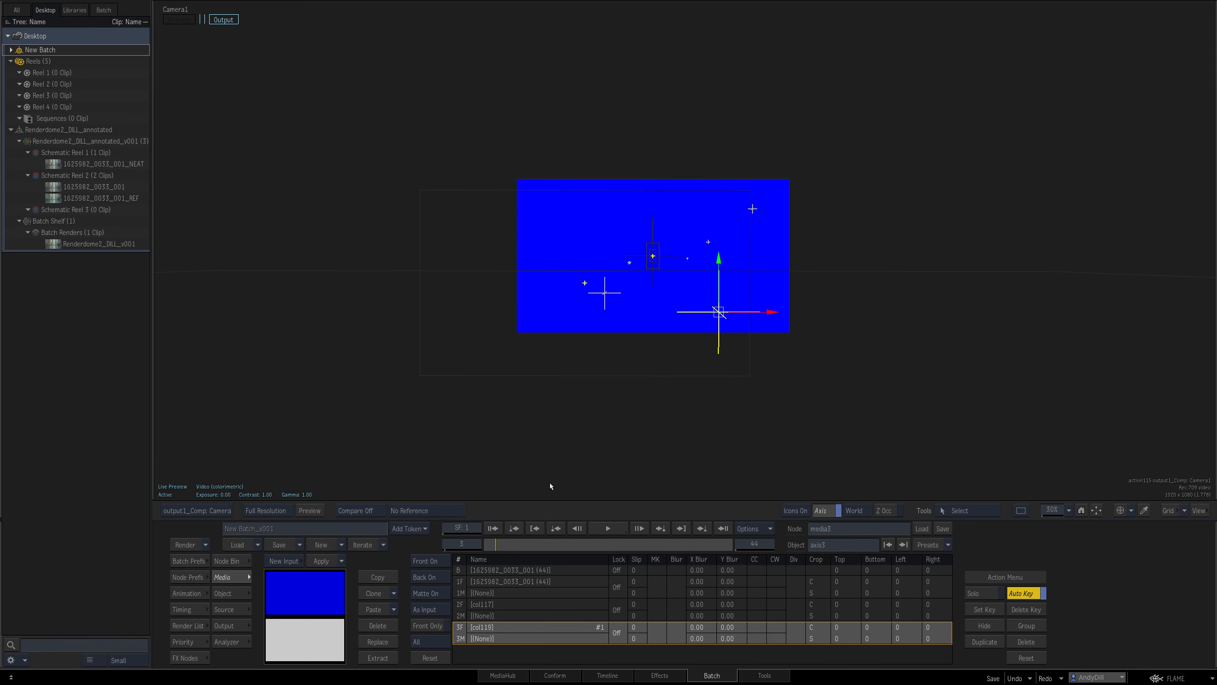
Set the proportional scale of axis3 to 1.00 to shrink the blue surface.
{"action": "left_click", "coordinate": [232, 593]}
{"action": "left_click", "coordinate": [377, 587]}
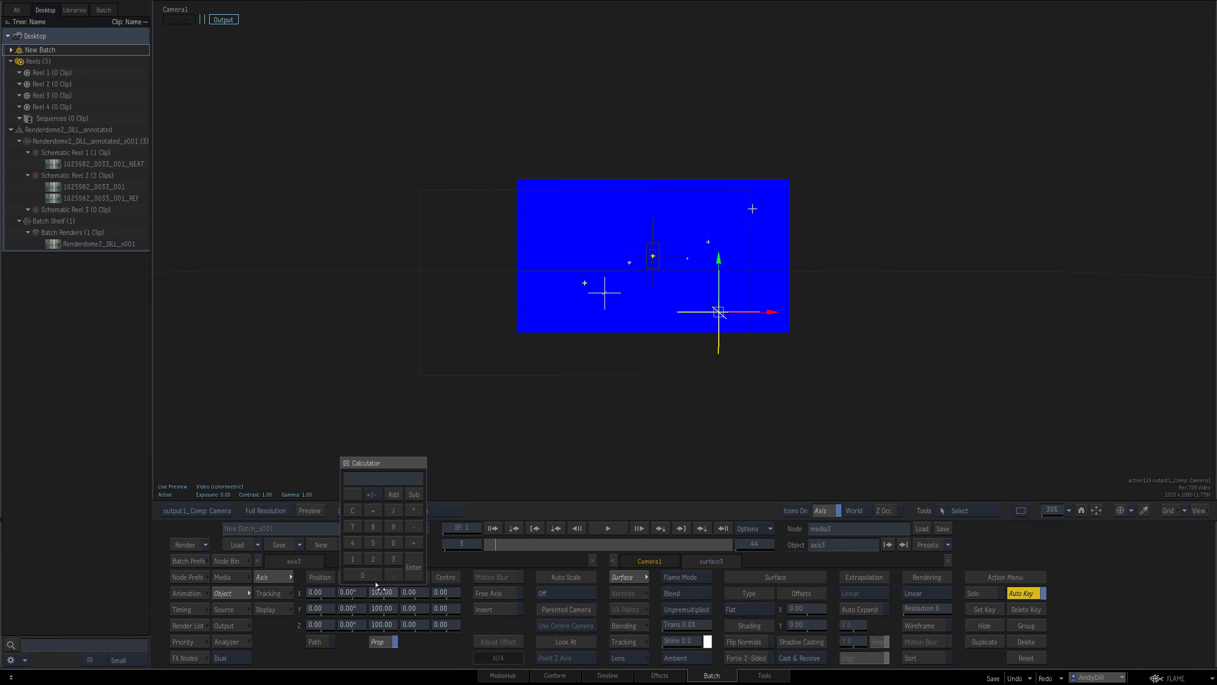
{"action": "key", "text": "Return"}
{"action": "left_click_drag", "start_coordinate": [612, 382], "coordinate": [724, 370]}
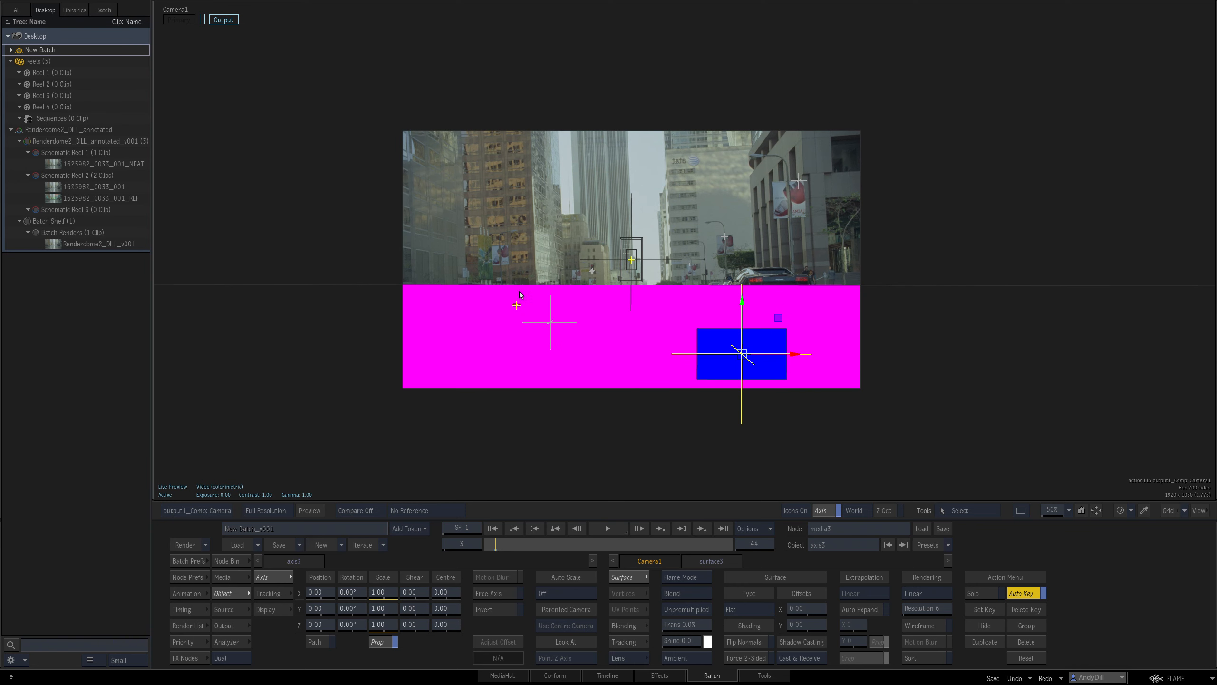
Set the X rotation of axis2, the magenta surface's axis, to -93 degrees.
{"action": "key", "text": "Tab"}
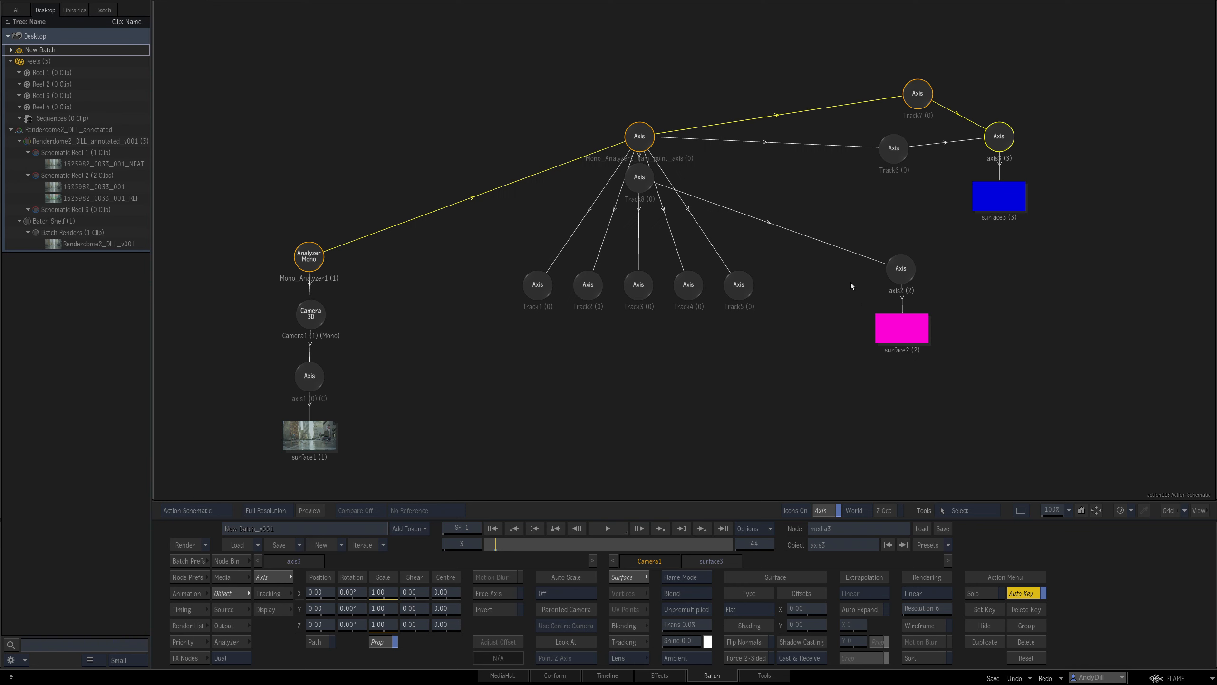
{"action": "left_click", "coordinate": [900, 275]}
{"action": "key", "text": "Tab"}
{"action": "left_click_drag", "start_coordinate": [359, 608], "coordinate": [650, 399]}
{"action": "left_click", "coordinate": [359, 608]}
{"action": "left_click", "coordinate": [357, 637]}
{"action": "left_click_drag", "start_coordinate": [568, 427], "coordinate": [592, 421]}
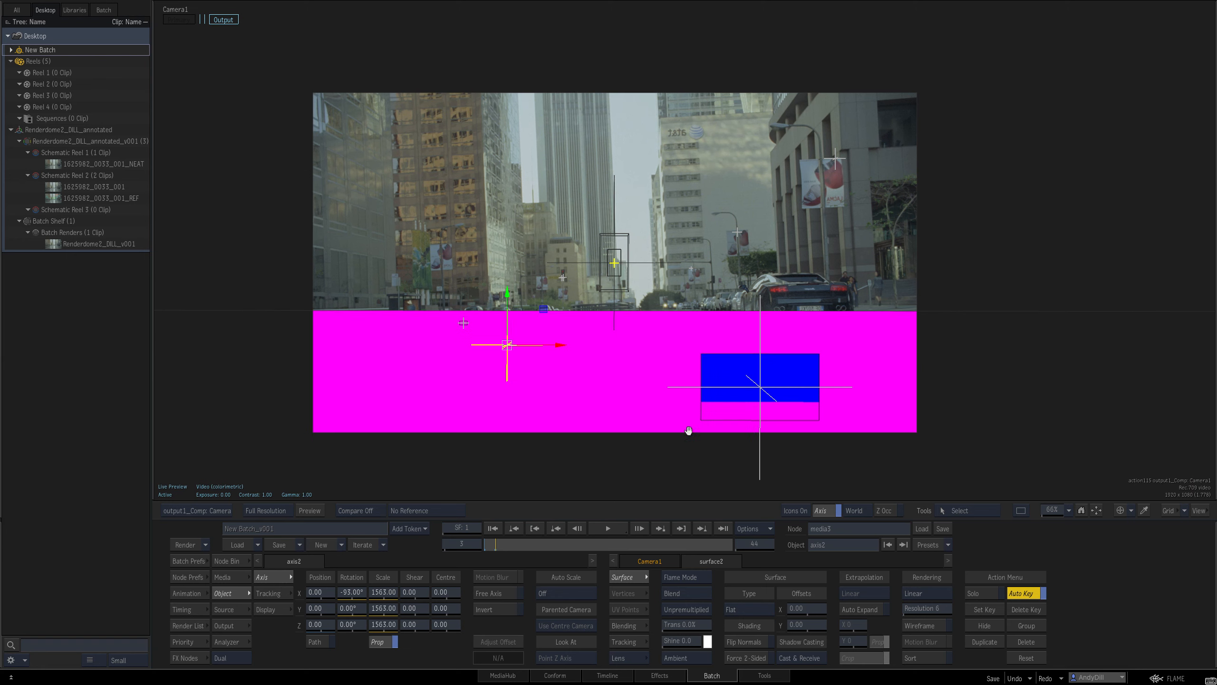
Fine-tune the X rotation of axis2 to -93.60 degrees in 0.2 degree increments and hide the viewport icons.
{"action": "left_click", "coordinate": [364, 592]}
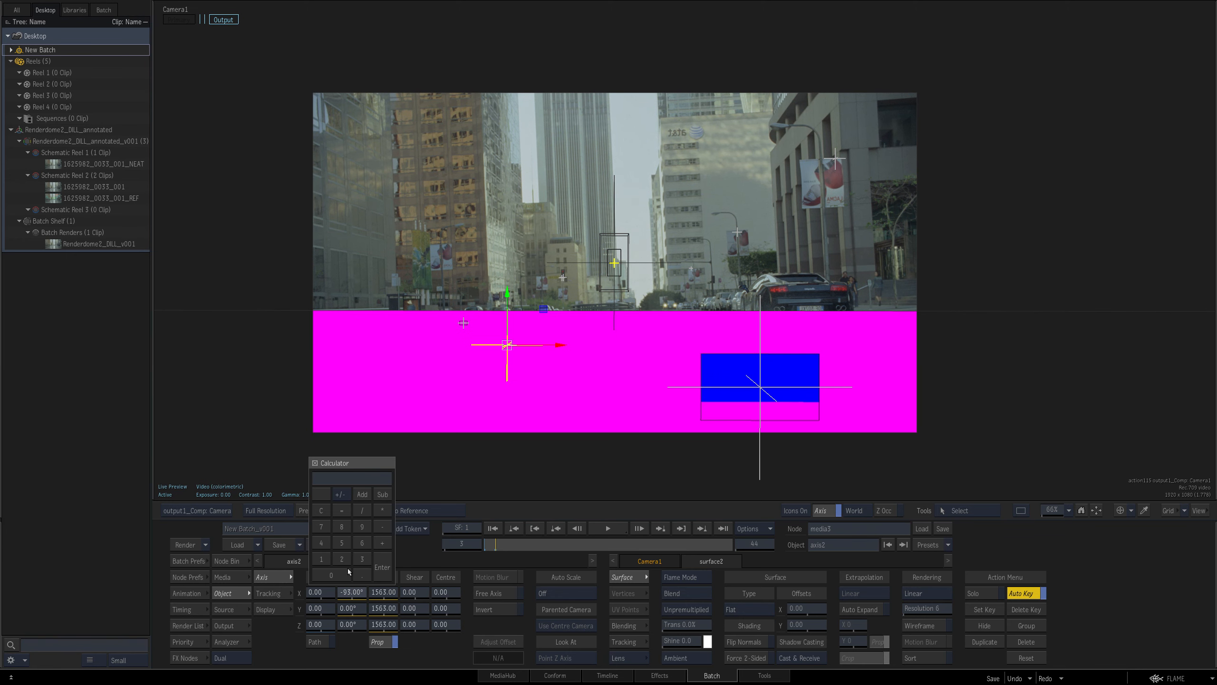
{"action": "key", "text": "Down"}
{"action": "key", "text": "Down"}
{"action": "key", "text": "Down"}
{"action": "key", "text": "Down"}
{"action": "key", "text": "Up"}
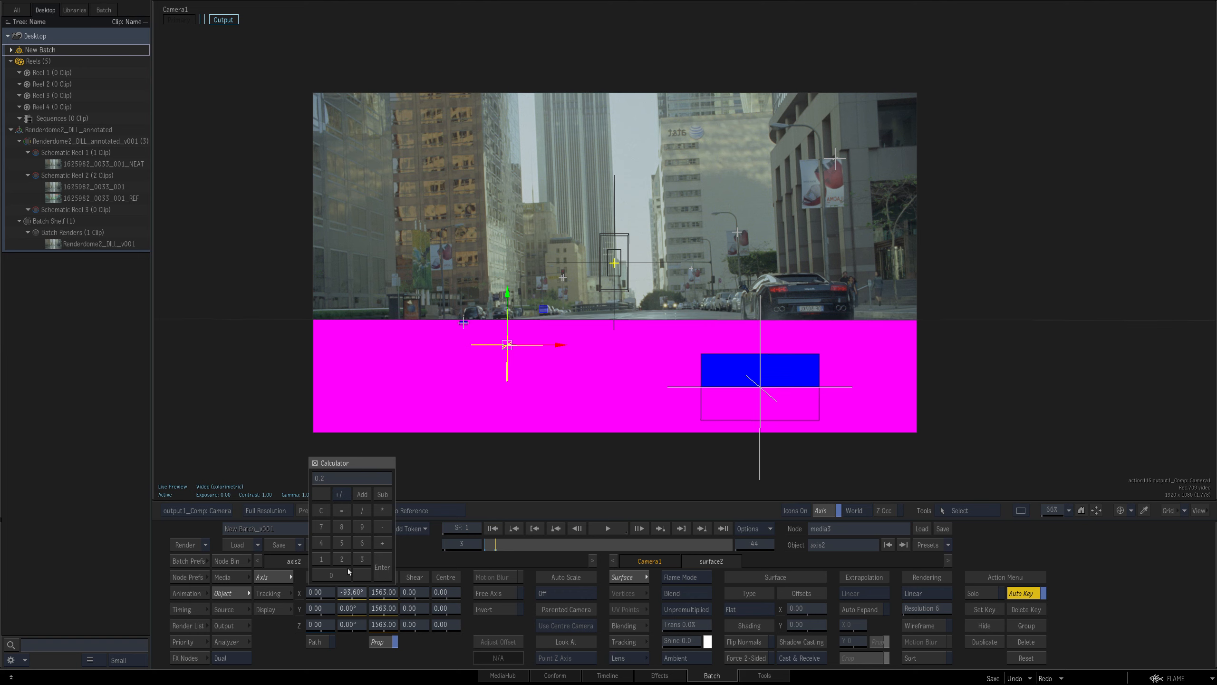
{"action": "key", "text": "Escape"}
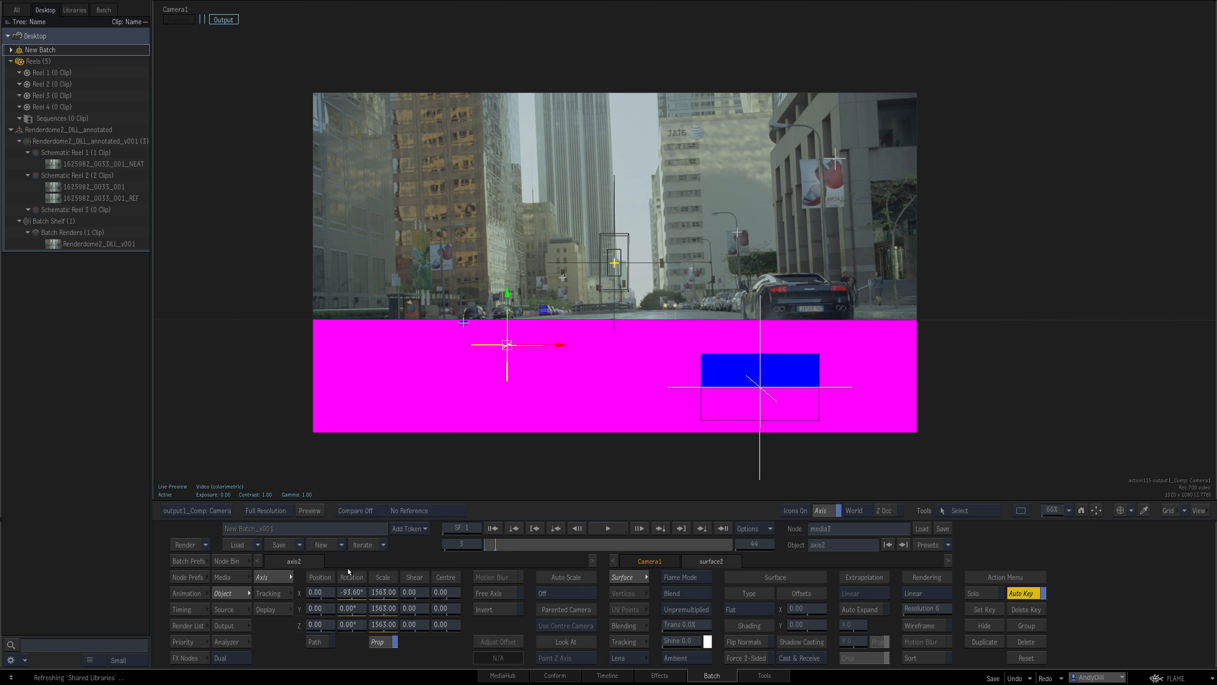
{"action": "key", "text": "alt+i"}
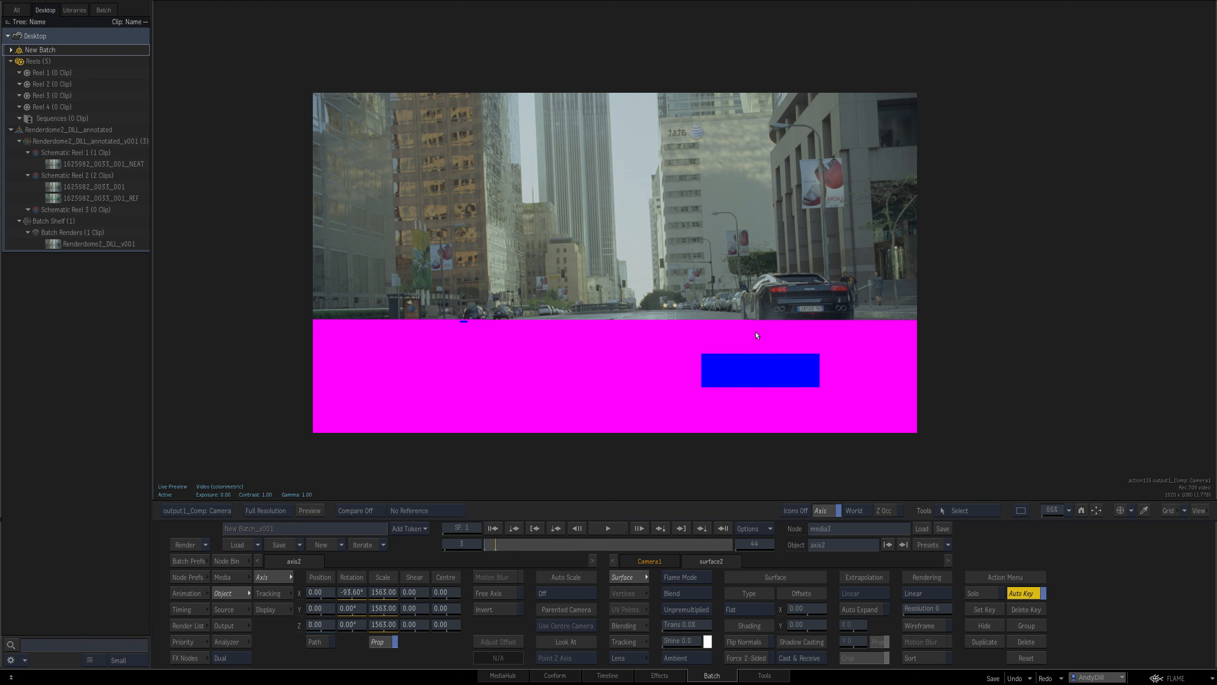
Move surface2 lower in the schematic and insert a new Axis node between axis2 and surface2.
{"action": "key", "text": "F4"}
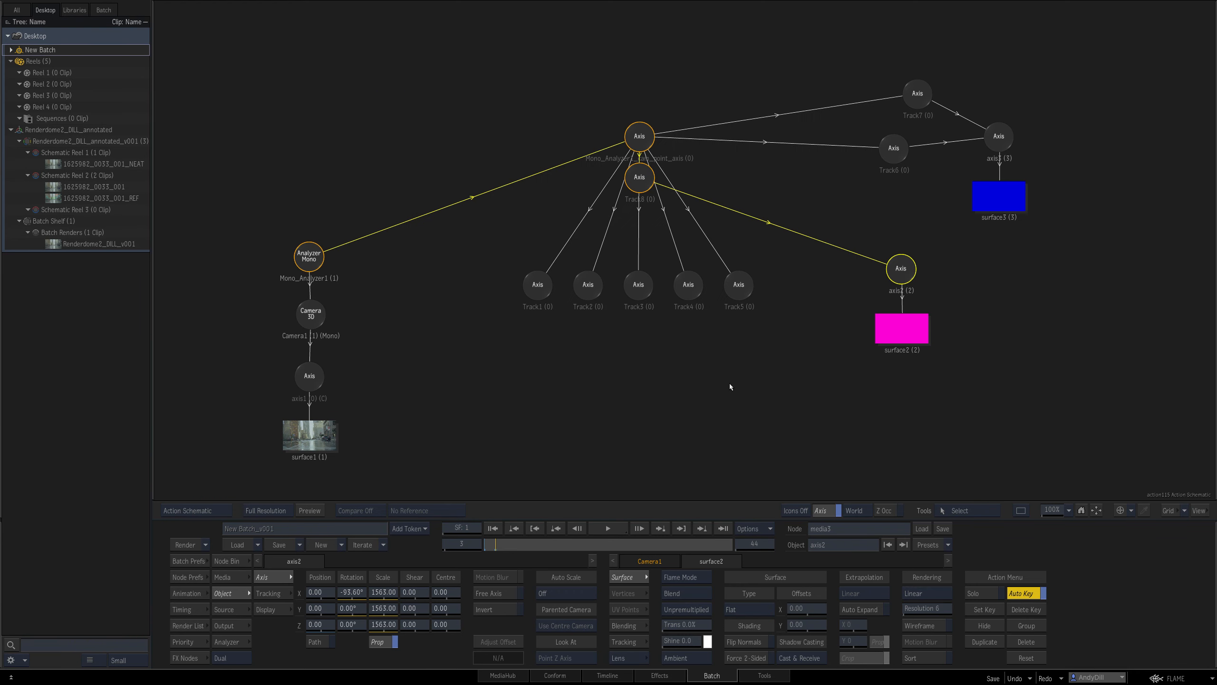
{"action": "left_click", "coordinate": [236, 560]}
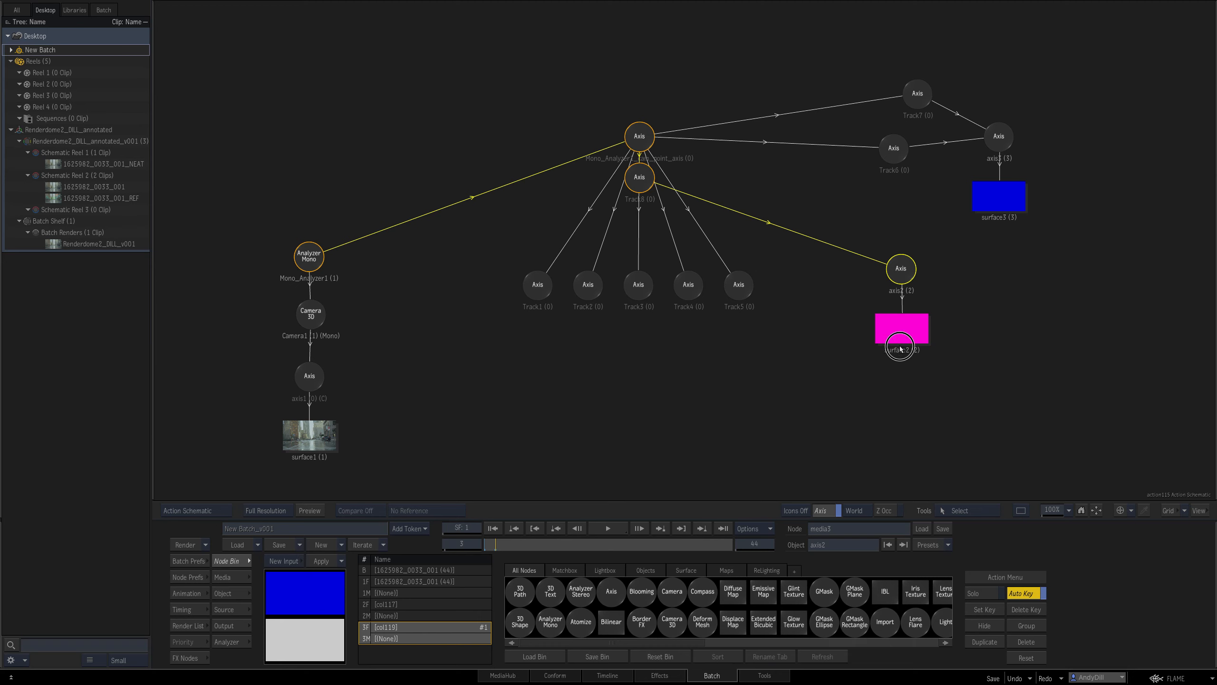
{"action": "left_click_drag", "start_coordinate": [903, 353], "coordinate": [891, 483]}
{"action": "left_click_drag", "start_coordinate": [605, 589], "coordinate": [895, 348]}
{"action": "key", "text": "F4"}
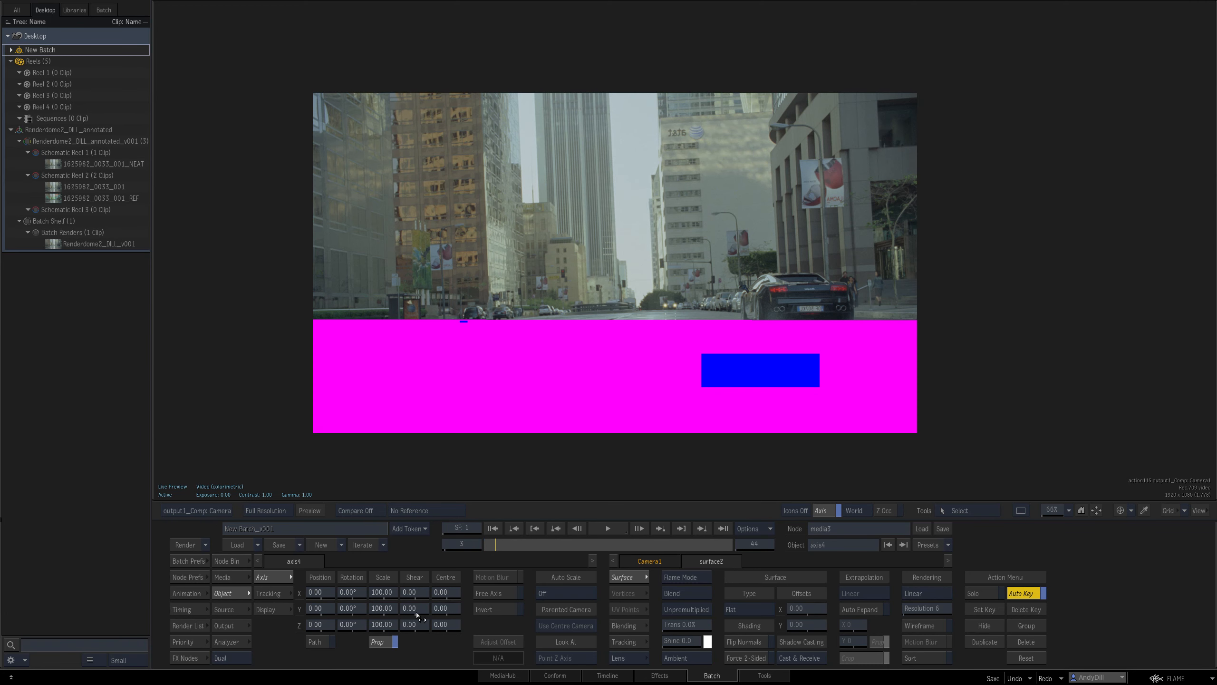
Hide the blue surface3 in the Action schematic.
{"action": "key", "text": "F8"}
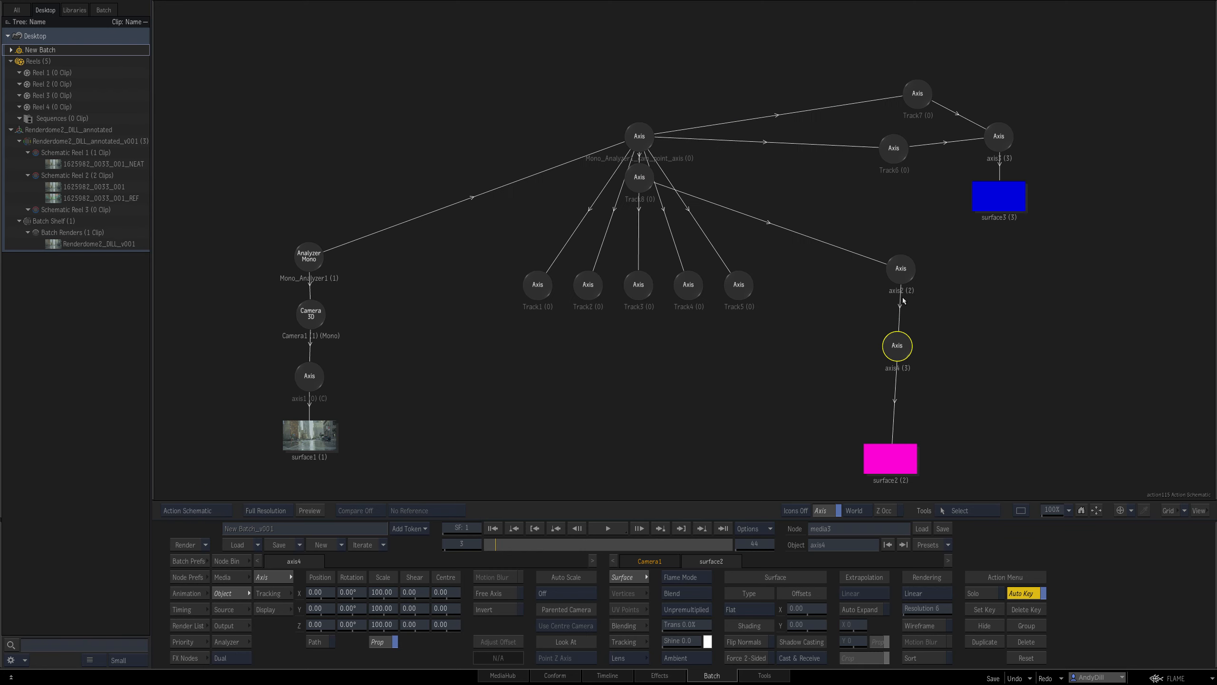
{"action": "left_click", "coordinate": [1000, 200]}
{"action": "key", "text": "F4"}
{"action": "key", "text": "F8"}
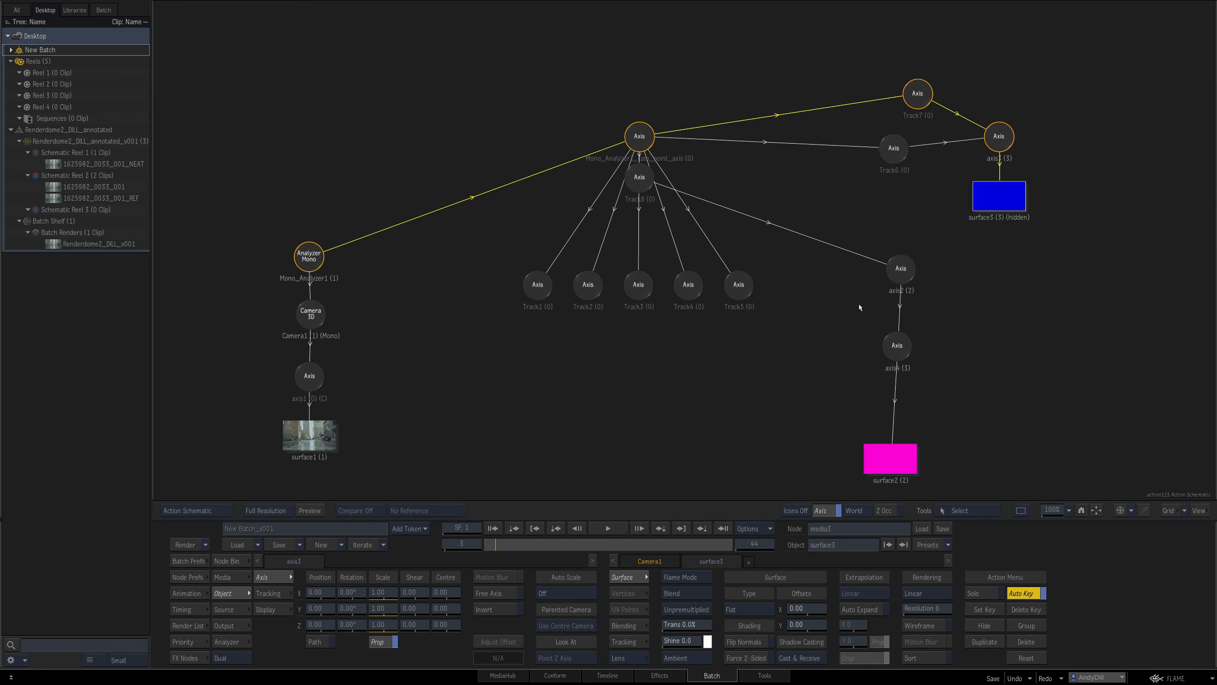
Set the Y position of axis4 to 526 and, with proportional scaling off, its X scale to 13.
{"action": "left_click", "coordinate": [898, 351]}
{"action": "key", "text": "F4"}
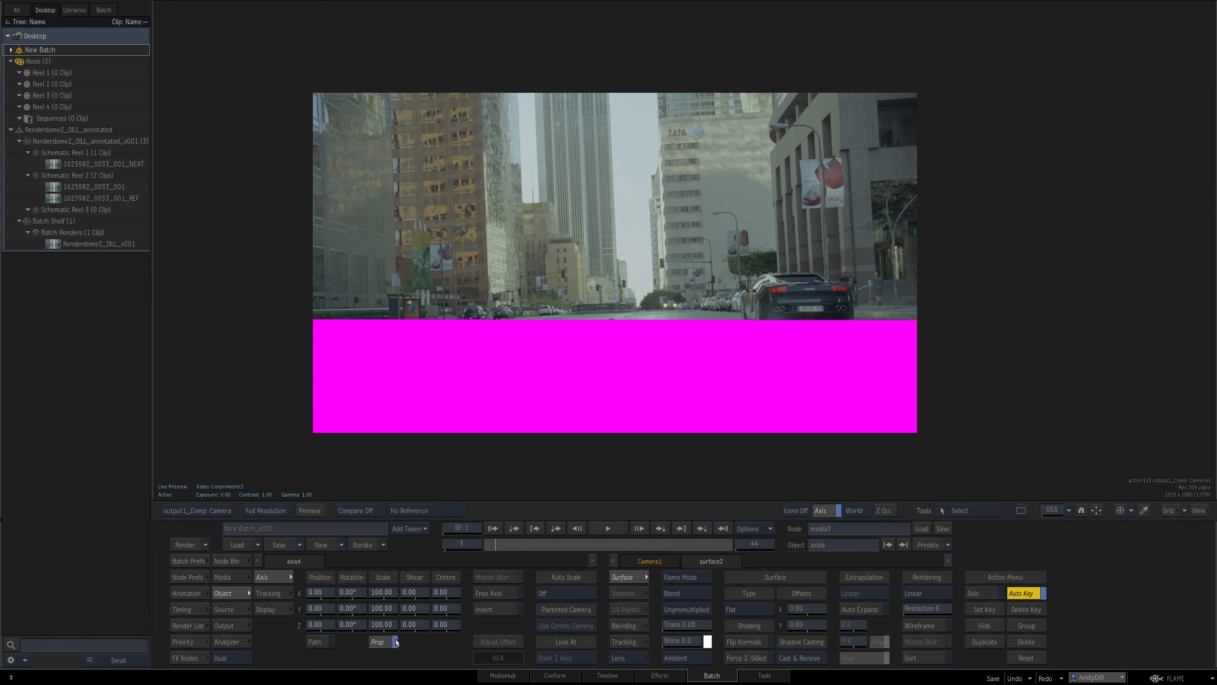
{"action": "key", "text": "F1"}
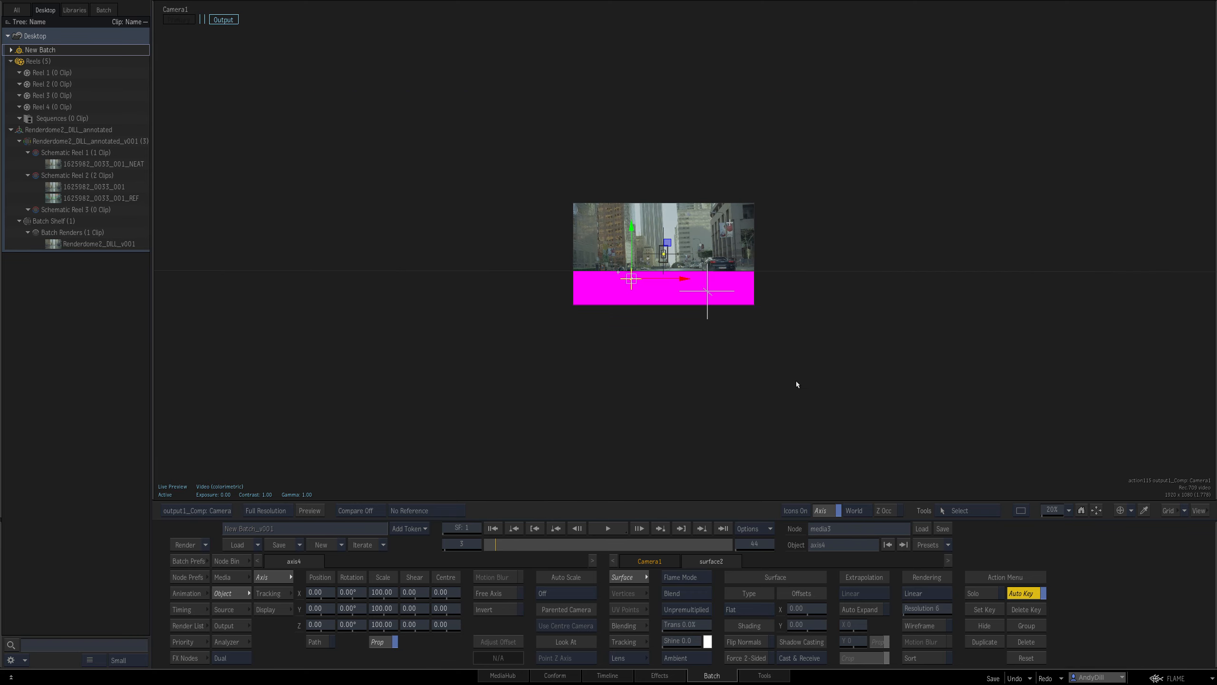
{"action": "left_click_drag", "start_coordinate": [327, 627], "coordinate": [506, 581]}
{"action": "left_click", "coordinate": [320, 623], "text": "ctrl"}
{"action": "left_click_drag", "start_coordinate": [394, 593], "coordinate": [353, 589]}
{"action": "scroll", "coordinate": [692, 383], "scroll_direction": "up", "scroll_amount": 1}
{"action": "left_click_drag", "start_coordinate": [692, 383], "coordinate": [780, 379]}
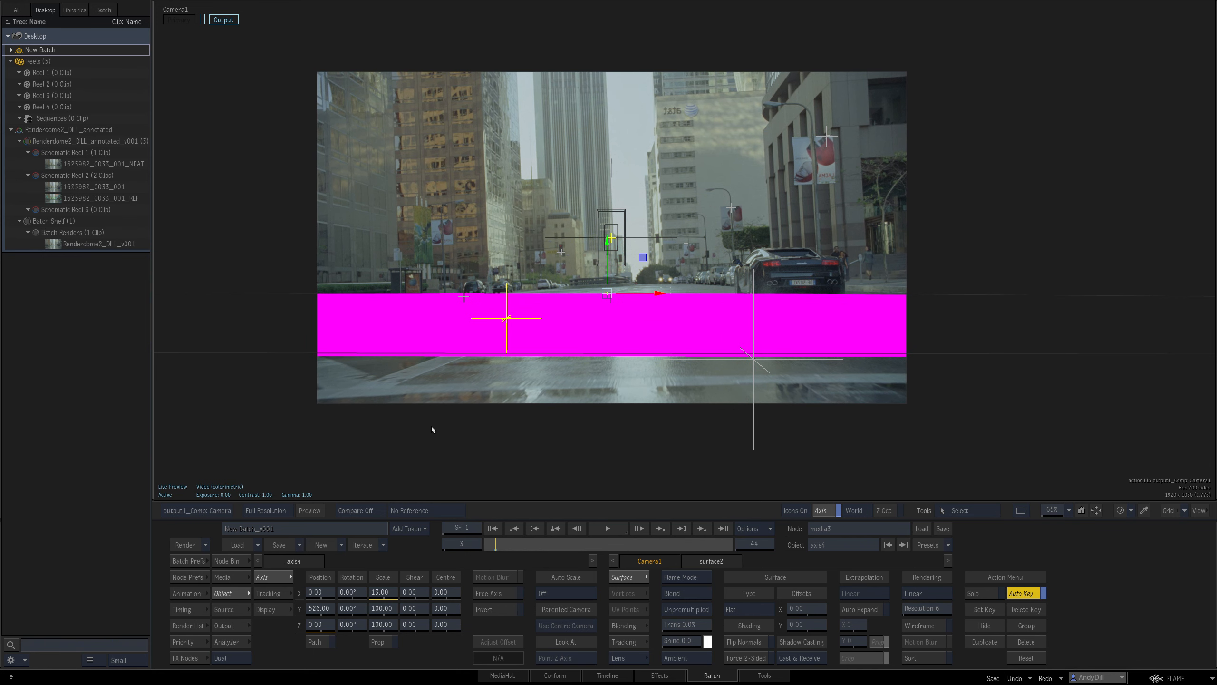
{"action": "left_click_drag", "start_coordinate": [923, 360], "coordinate": [857, 358]}
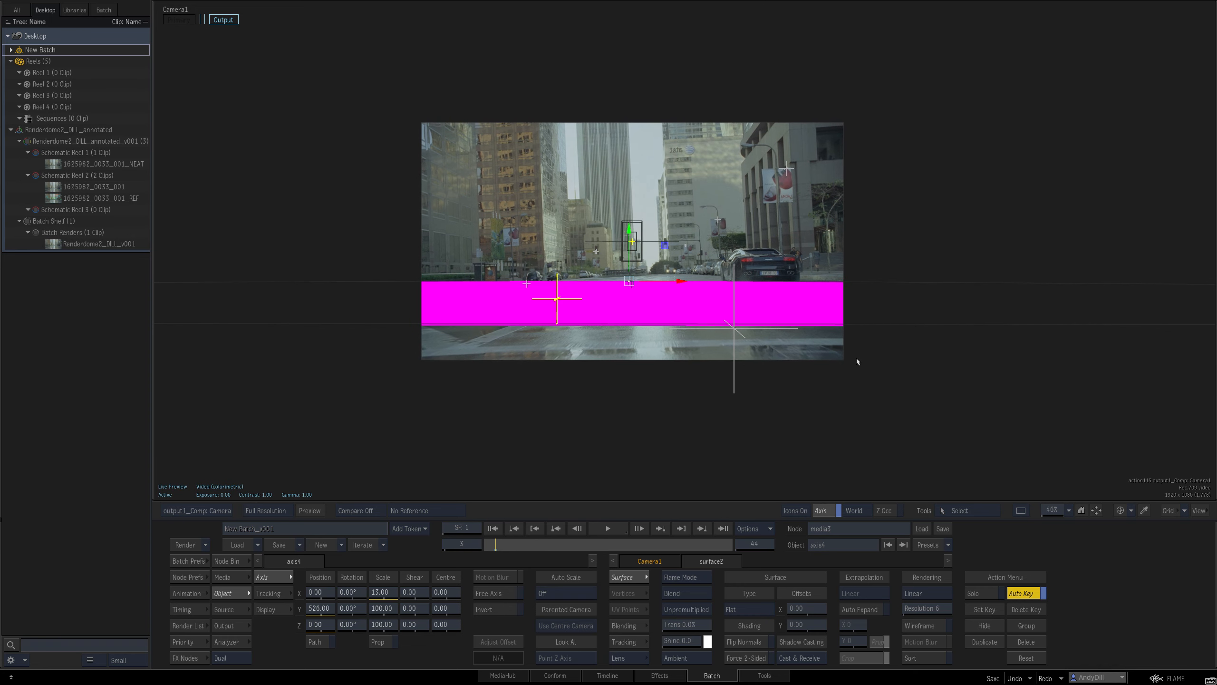
Delete the clip's surface1 and its parent axis1 from the Action schematic.
{"action": "key", "text": "Escape"}
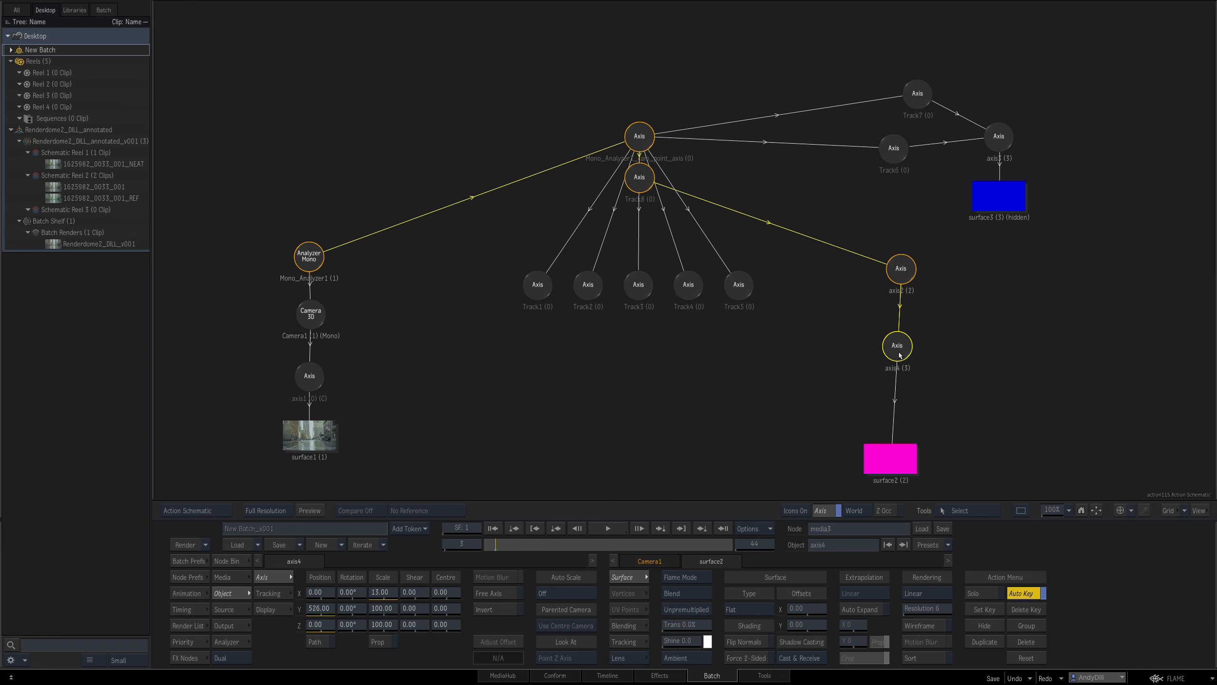
{"action": "key", "text": "Escape"}
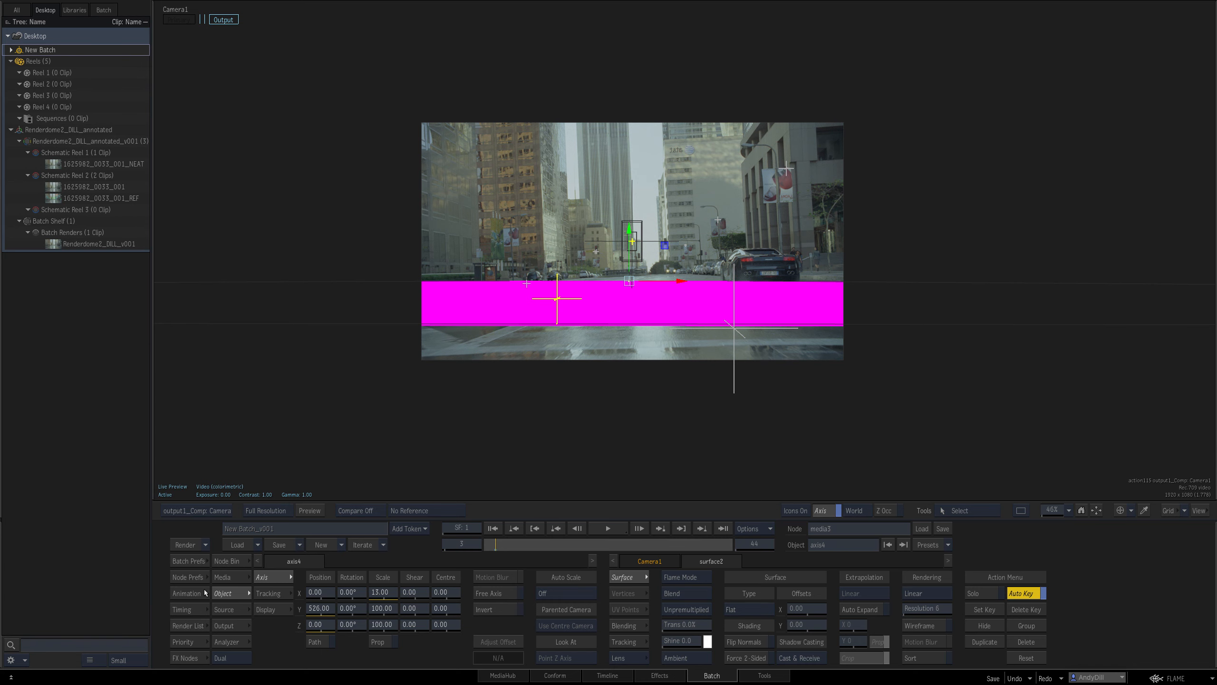
{"action": "key", "text": "Escape"}
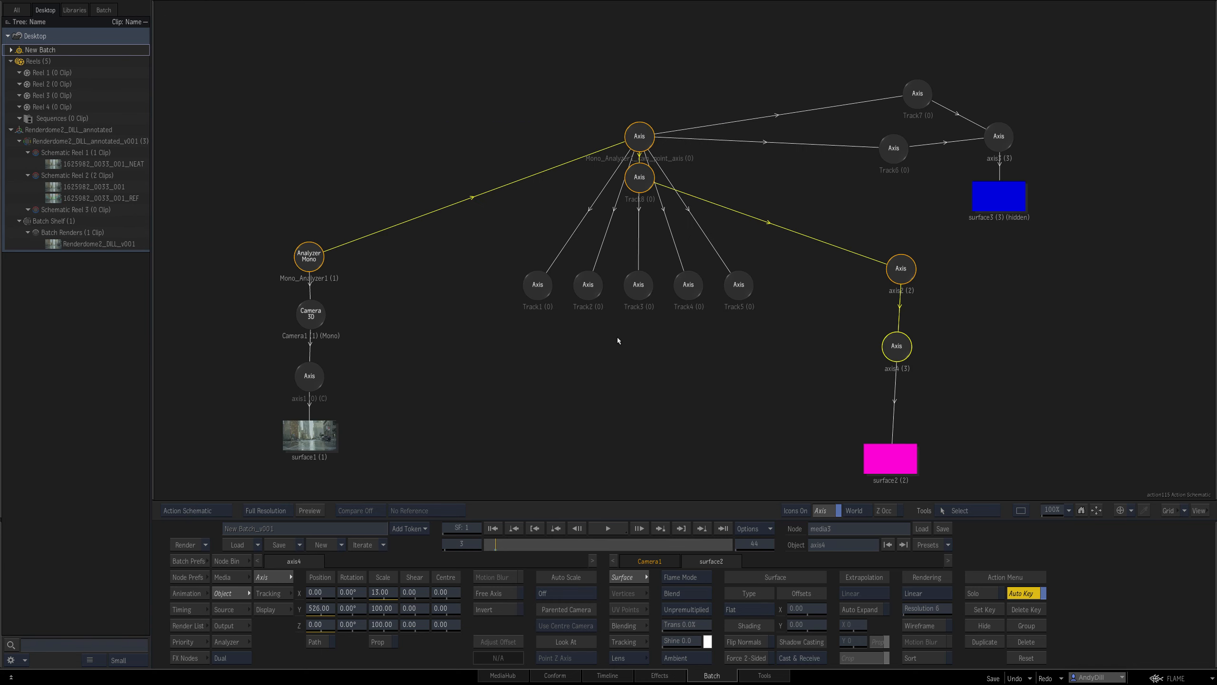
{"action": "left_click_drag", "start_coordinate": [430, 352], "coordinate": [364, 554]}
{"action": "key", "text": "Escape"}
{"action": "left_click_drag", "start_coordinate": [856, 409], "coordinate": [777, 419]}
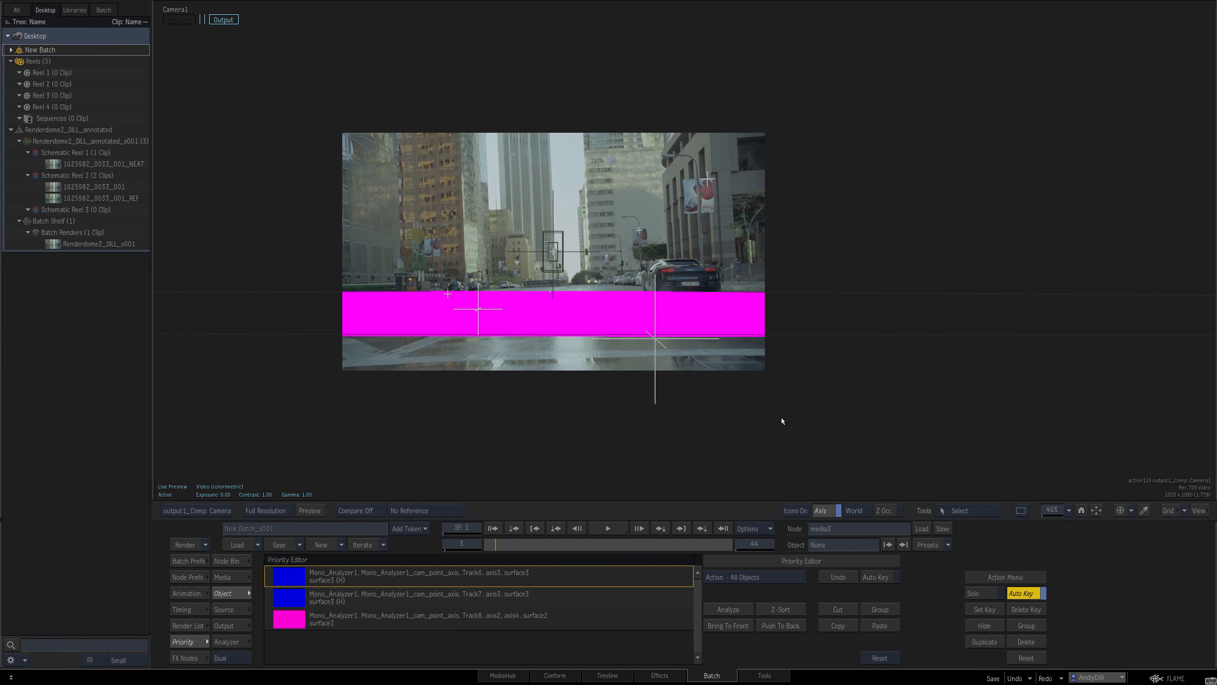
Set the far clipping distance of Camera1 to 1000000.
{"action": "key", "text": "Escape"}
{"action": "double_click", "coordinate": [430, 295]}
{"action": "key", "text": "Escape"}
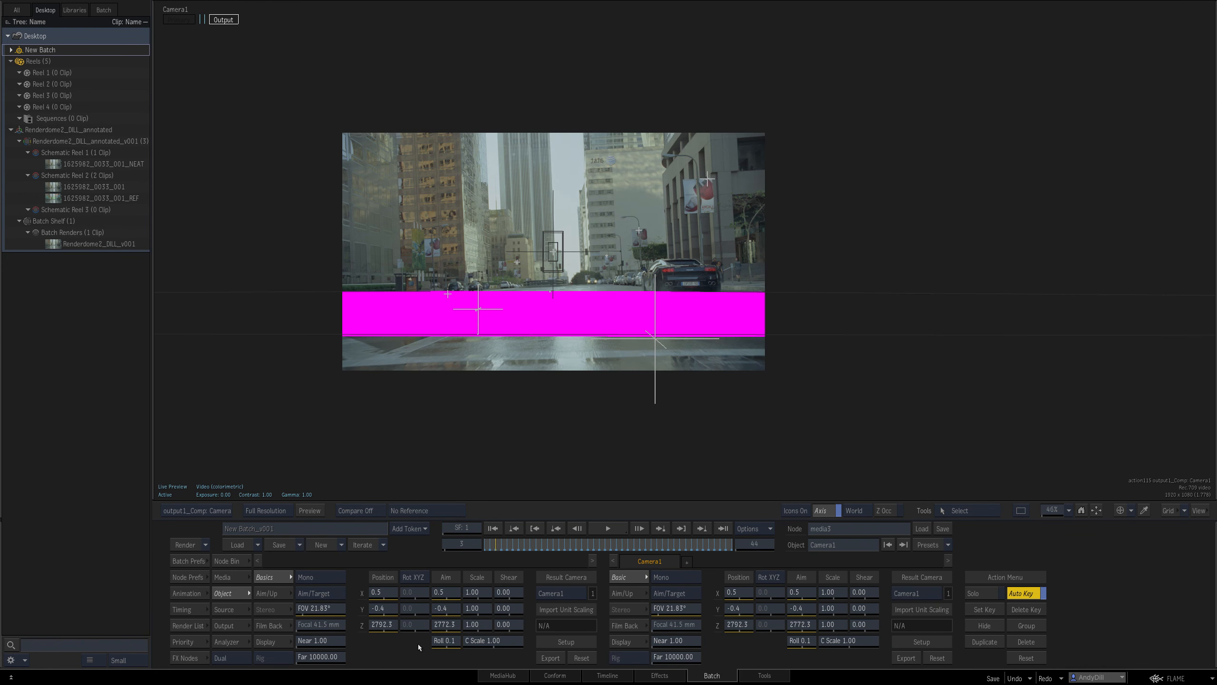
{"action": "left_click", "coordinate": [336, 657]}
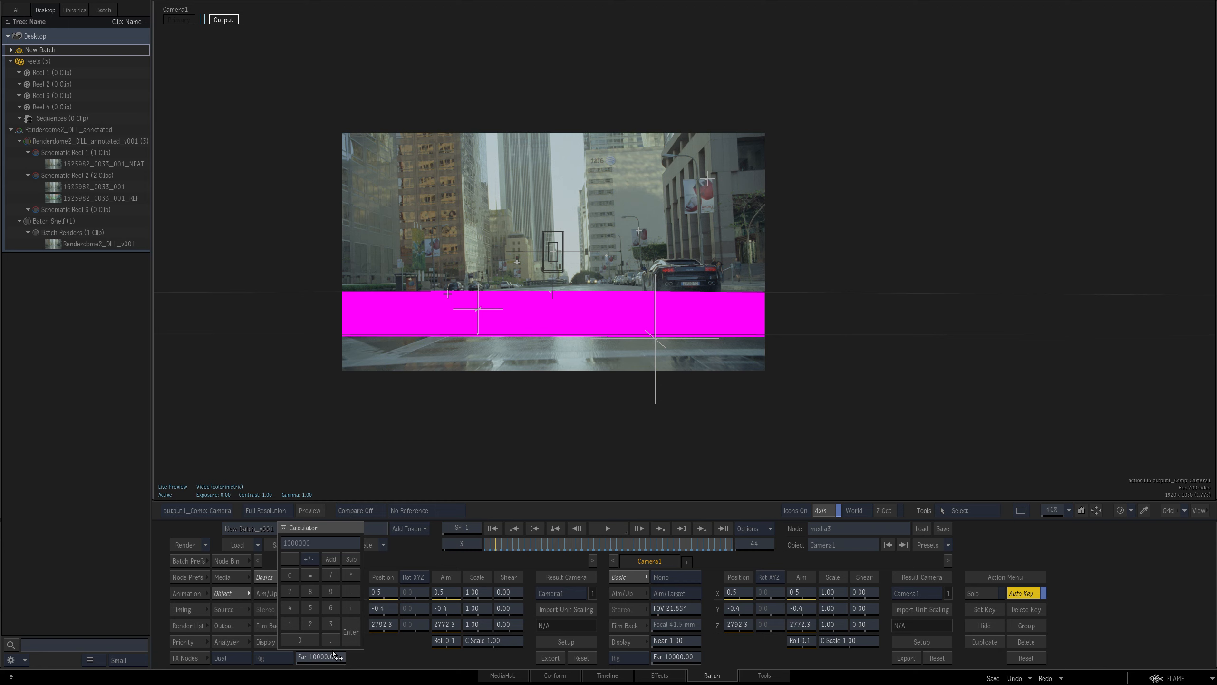
{"action": "key", "text": "Return"}
Set the Y scale of axis4 to 130 to extend the magenta surface along the road.
{"action": "key", "text": "Escape"}
{"action": "left_click_drag", "start_coordinate": [952, 368], "coordinate": [947, 366]}
{"action": "left_click", "coordinate": [945, 327]}
{"action": "key", "text": "Escape"}
{"action": "left_click_drag", "start_coordinate": [391, 610], "coordinate": [410, 603]}
{"action": "left_click_drag", "start_coordinate": [602, 375], "coordinate": [730, 375]}
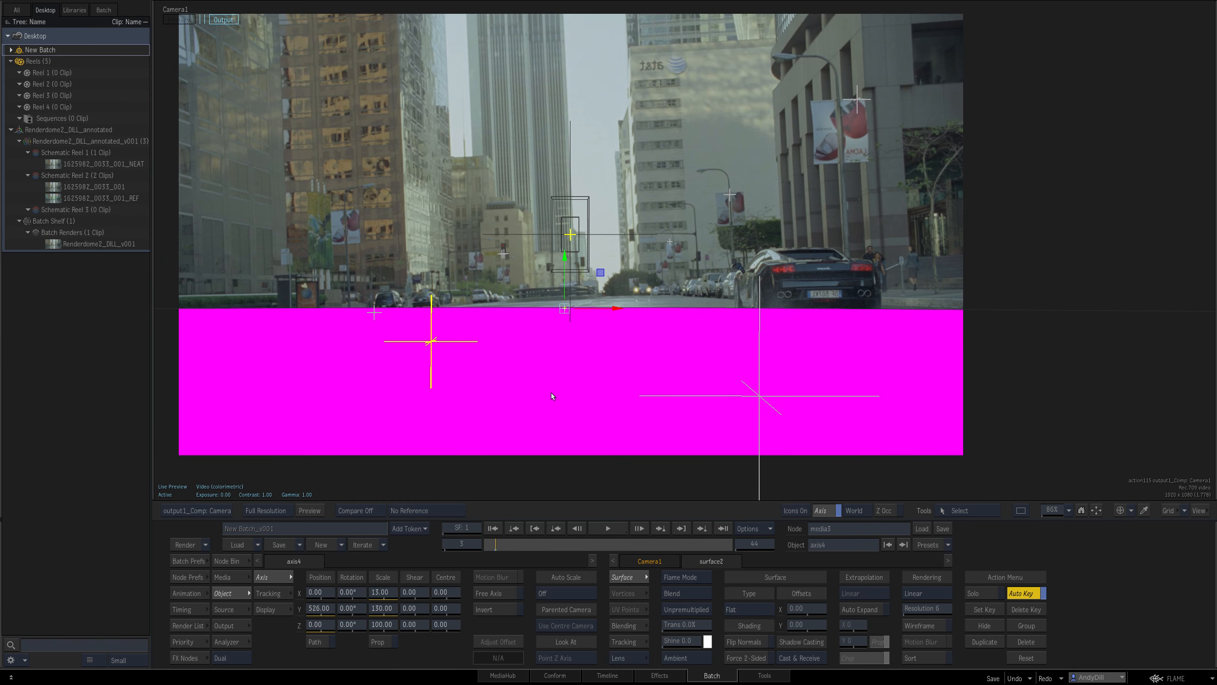
Set the X rotation of axis2 to -93.00 degrees in 0.2 degree increments.
{"action": "key", "text": "Escape"}
{"action": "left_click", "coordinate": [939, 247]}
{"action": "key", "text": "Escape"}
{"action": "left_click", "coordinate": [360, 593]}
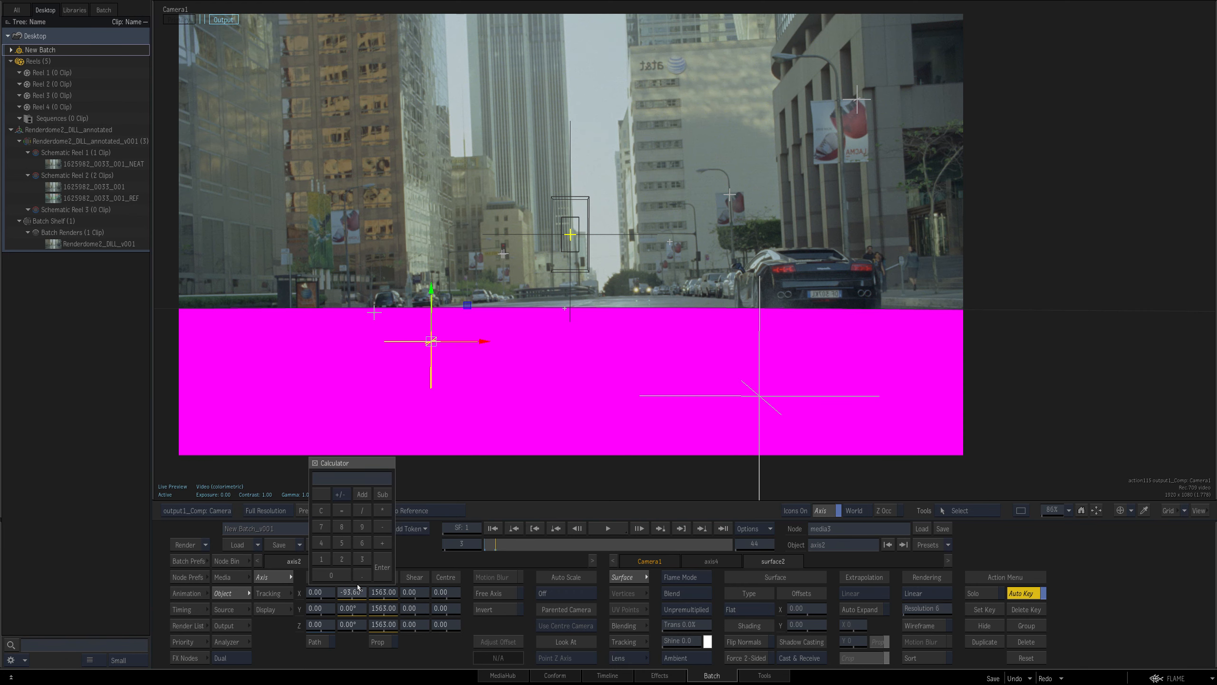
{"action": "type", "text": ".2"}
{"action": "key", "text": "minus"}
{"action": "key", "text": "plus"}
{"action": "key", "text": "plus"}
{"action": "key", "text": "plus"}
{"action": "key", "text": "plus"}
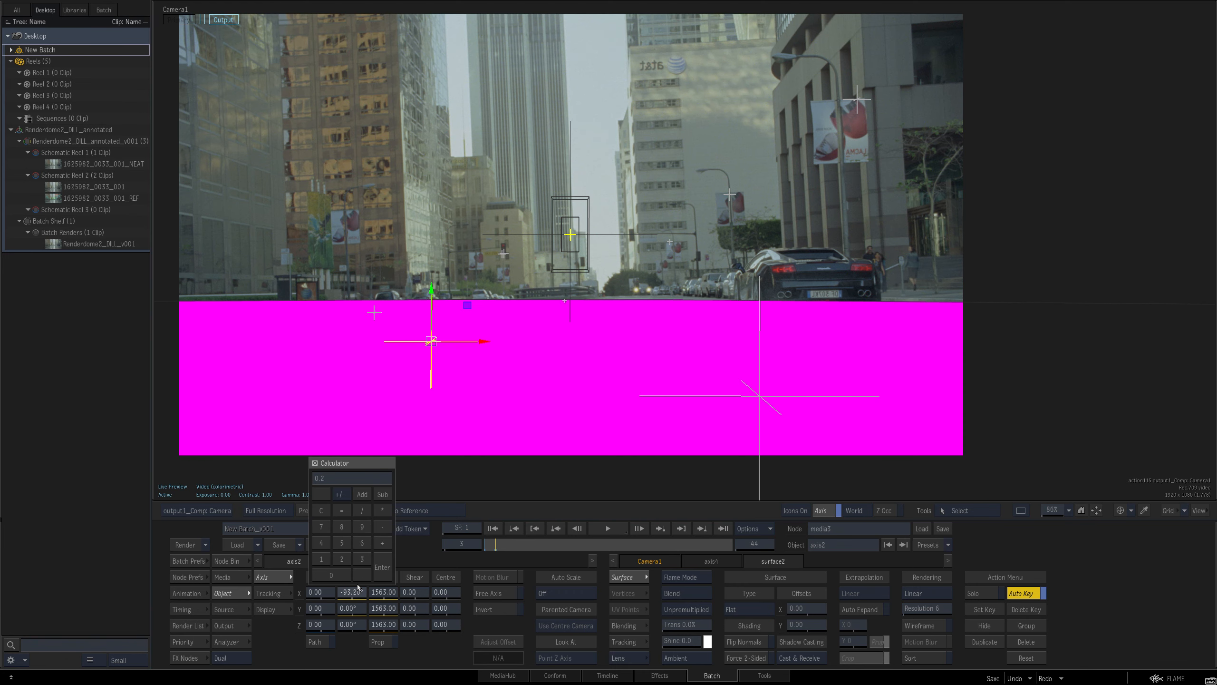
{"action": "key", "text": "Return"}
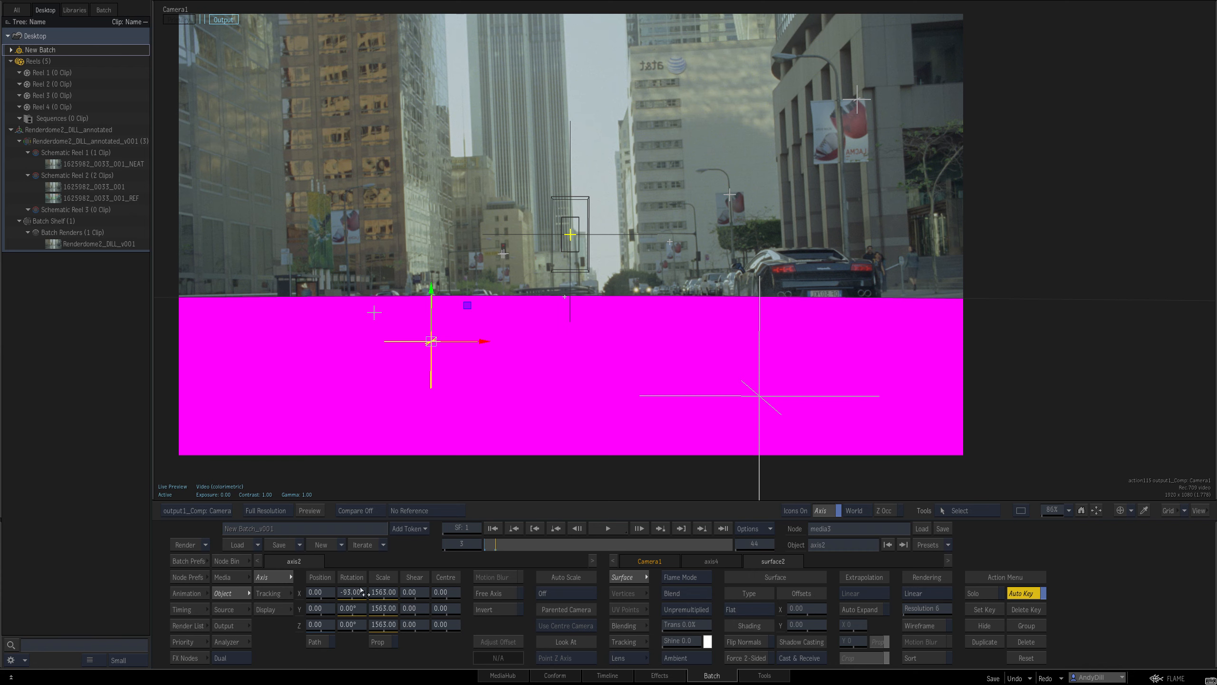
Readjust the X and Y scale of axis4 so the magenta surface covers the road.
{"action": "left_click_drag", "start_coordinate": [392, 612], "coordinate": [388, 624]}
{"action": "left_click_drag", "start_coordinate": [1036, 345], "coordinate": [783, 366]}
{"action": "key", "text": "grave"}
{"action": "left_click", "coordinate": [931, 326]}
{"action": "key", "text": "F4"}
{"action": "mouse_move", "coordinate": [392, 613]}
{"action": "left_mouse_down"}
{"action": "mouse_move", "coordinate": [370, 610]}
{"action": "mouse_move", "coordinate": [386, 596]}
{"action": "left_mouse_up"}
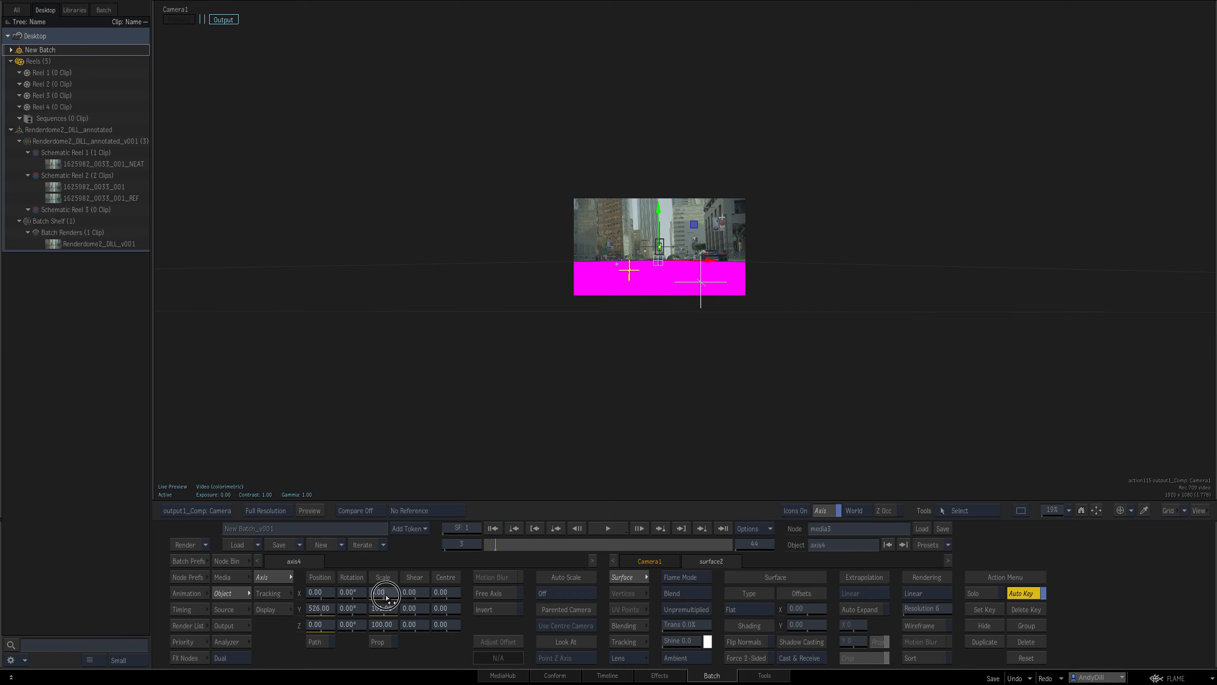
{"action": "left_click", "coordinate": [387, 611]}
Attach a Diffuse Map using the 1625982_0033_001 front media to the magenta surface2 and open the map's settings.
{"action": "key", "text": "grave"}
{"action": "left_click_drag", "start_coordinate": [924, 376], "coordinate": [865, 298]}
{"action": "left_click", "coordinate": [228, 561]}
{"action": "left_click", "coordinate": [894, 377]}
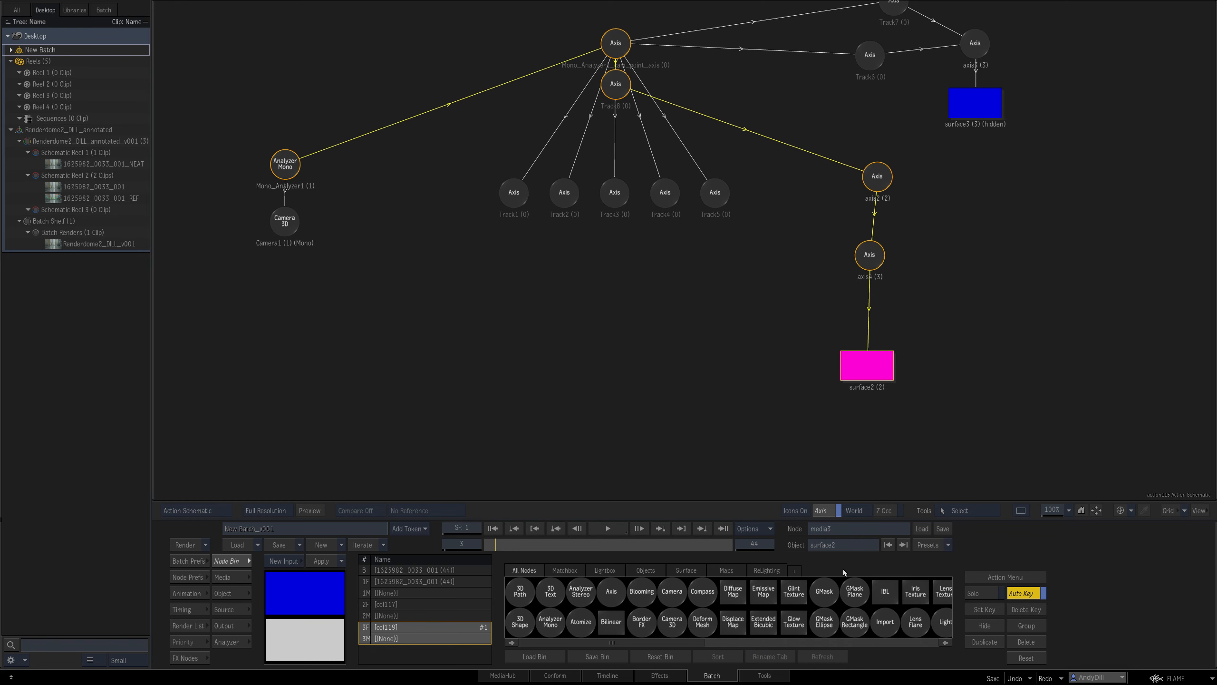
{"action": "key", "text": "d"}
{"action": "left_click", "coordinate": [724, 594]}
{"action": "left_click", "coordinate": [421, 581]}
{"action": "left_click_drag", "start_coordinate": [731, 594], "coordinate": [756, 401]}
{"action": "double_click", "coordinate": [764, 405]}
{"action": "key", "text": "F4"}
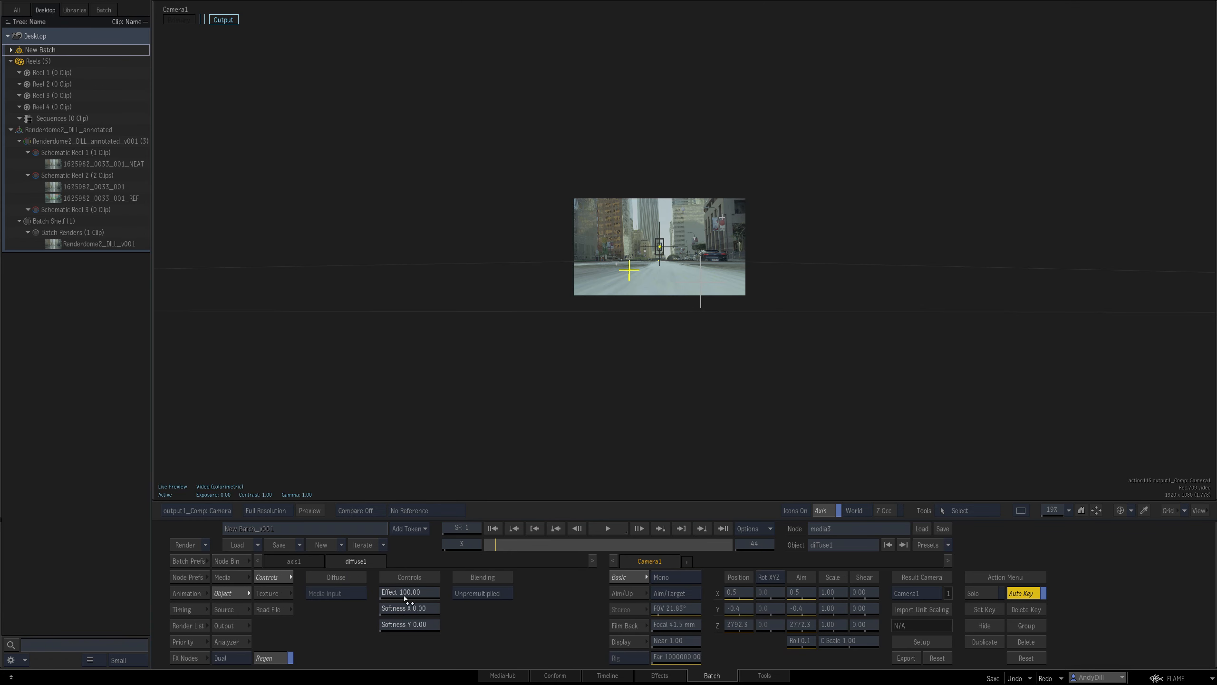
Set the diffuse map's texture mapping to Projection with Camera1 as the projector.
{"action": "left_click", "coordinate": [271, 591]}
{"action": "left_click", "coordinate": [420, 595]}
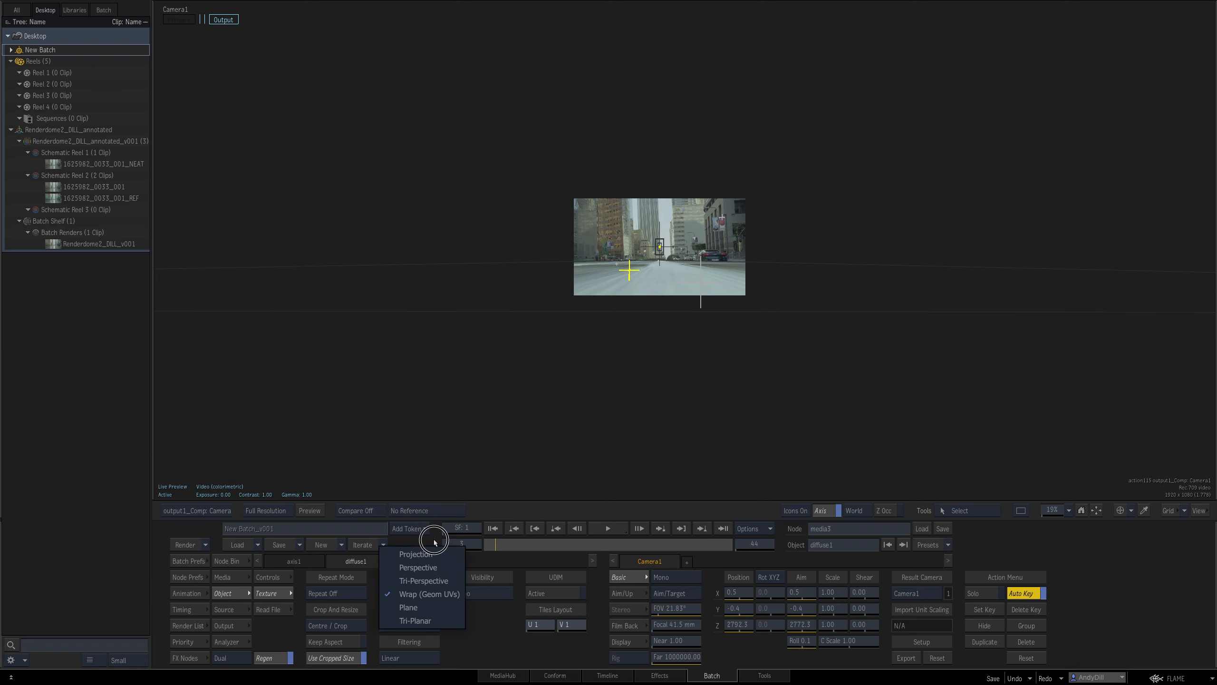
{"action": "left_click", "coordinate": [424, 547]}
{"action": "left_click", "coordinate": [422, 610]}
{"action": "left_click", "coordinate": [426, 583]}
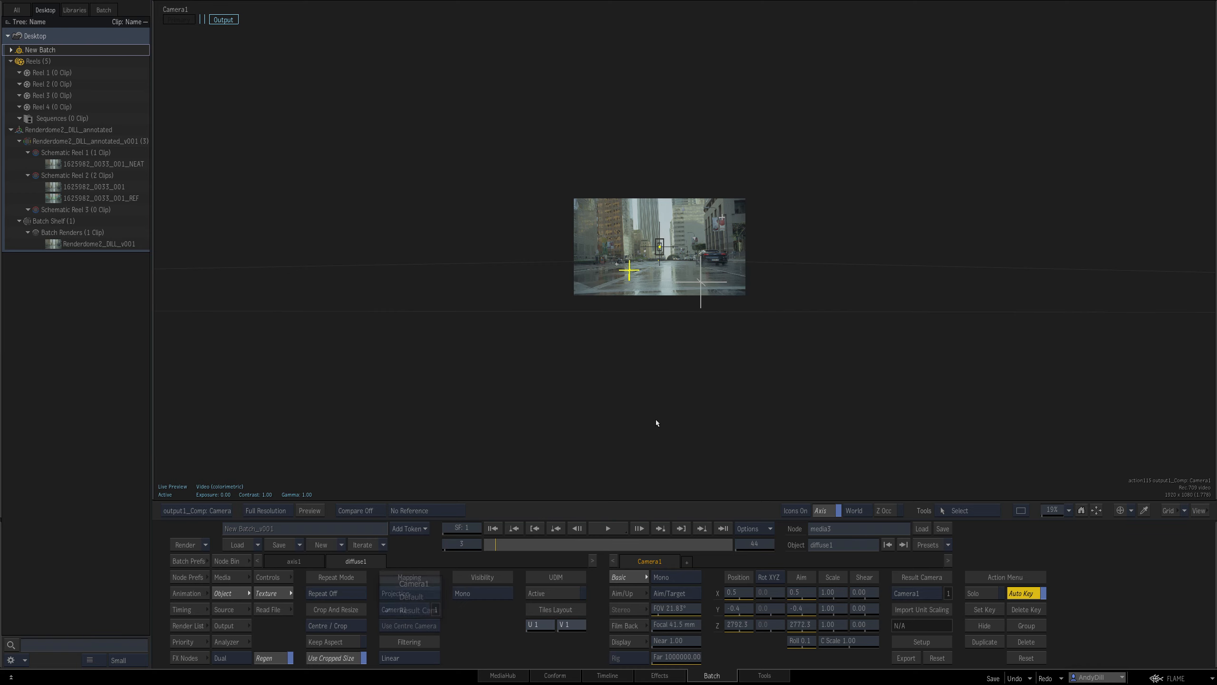
{"action": "left_click_drag", "start_coordinate": [615, 381], "coordinate": [818, 394]}
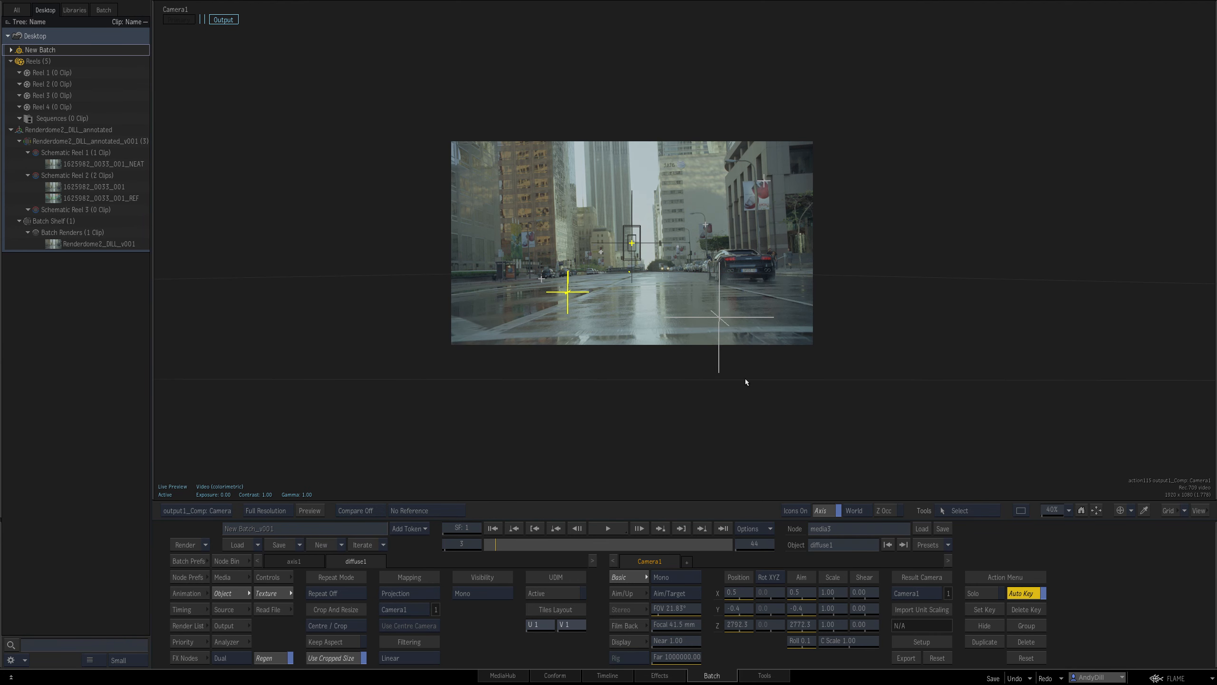
{"action": "key", "text": "Escape"}
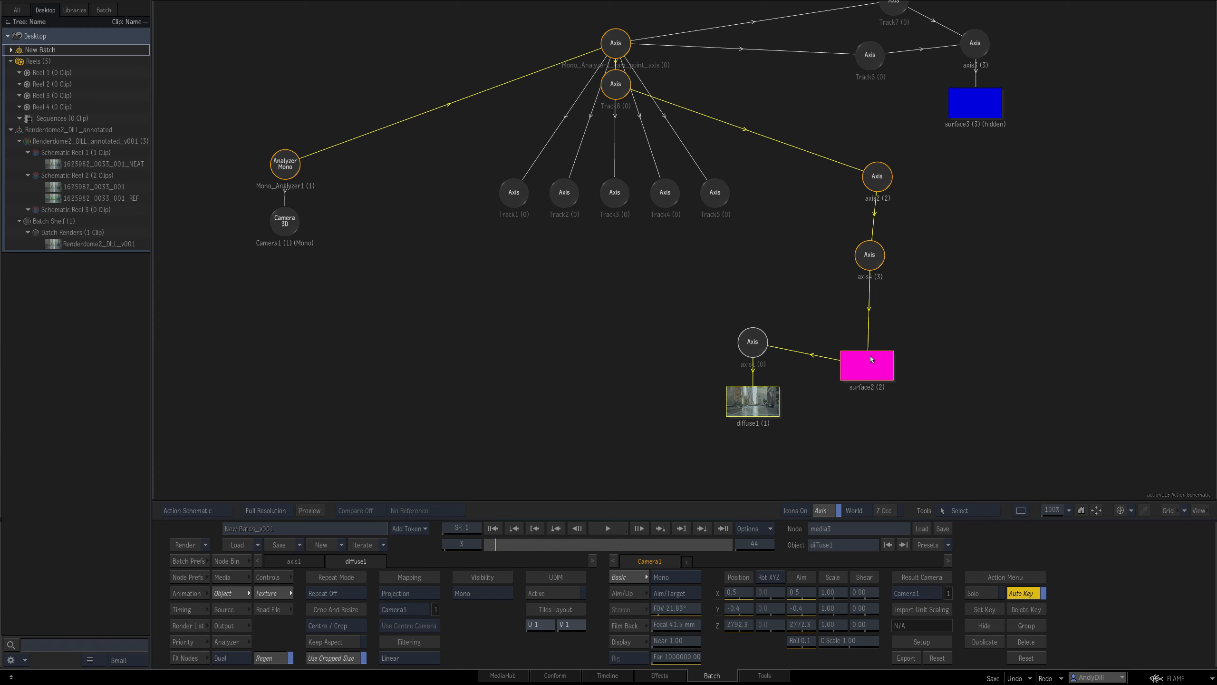
Attach a Camera node to the magenta surface2 in the Action schematic and name it FlatCam.
{"action": "left_click", "coordinate": [287, 229]}
{"action": "left_click_drag", "start_coordinate": [755, 409], "coordinate": [754, 413]}
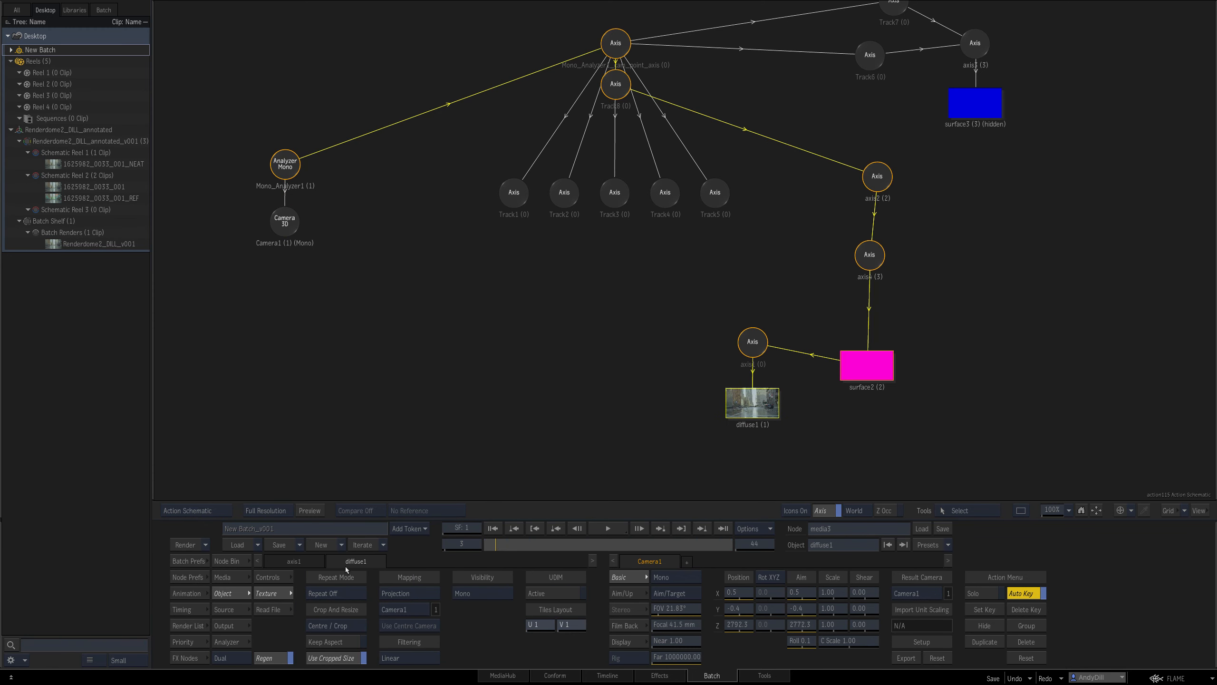
{"action": "left_click", "coordinate": [230, 560]}
{"action": "left_click", "coordinate": [669, 587]}
{"action": "left_click", "coordinate": [754, 340]}
{"action": "left_click", "coordinate": [762, 422]}
{"action": "left_click", "coordinate": [756, 405]}
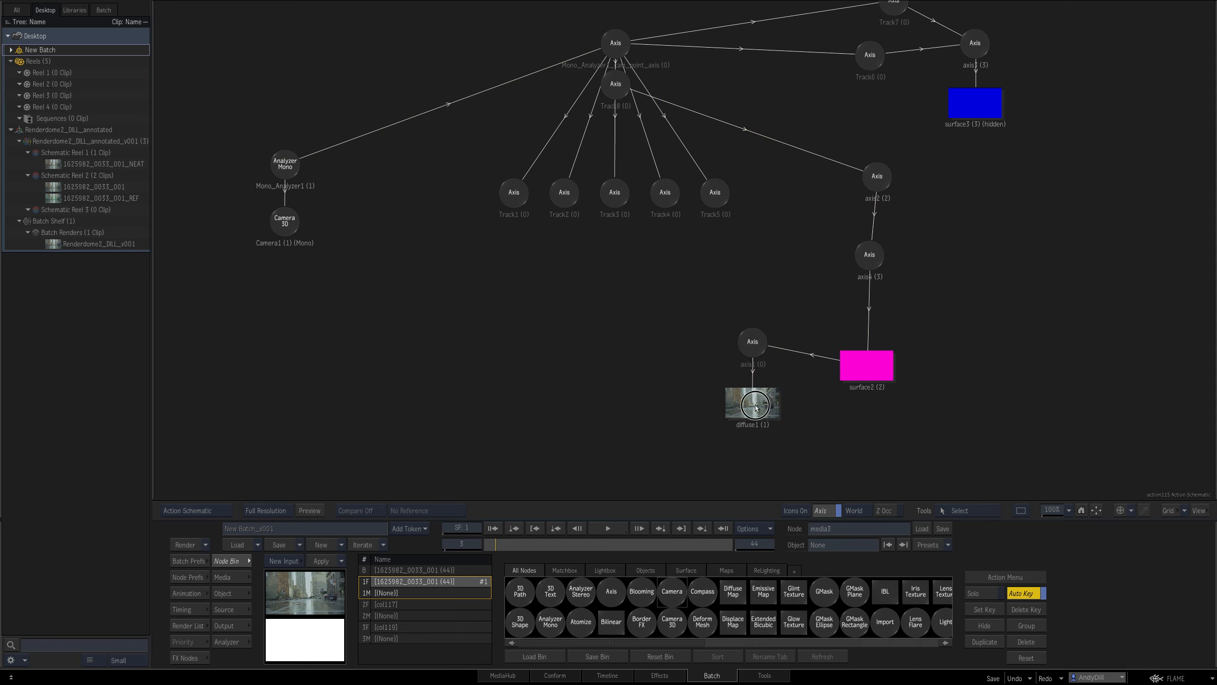
{"action": "left_click", "coordinate": [861, 368]}
{"action": "left_click_drag", "start_coordinate": [673, 593], "coordinate": [978, 377]}
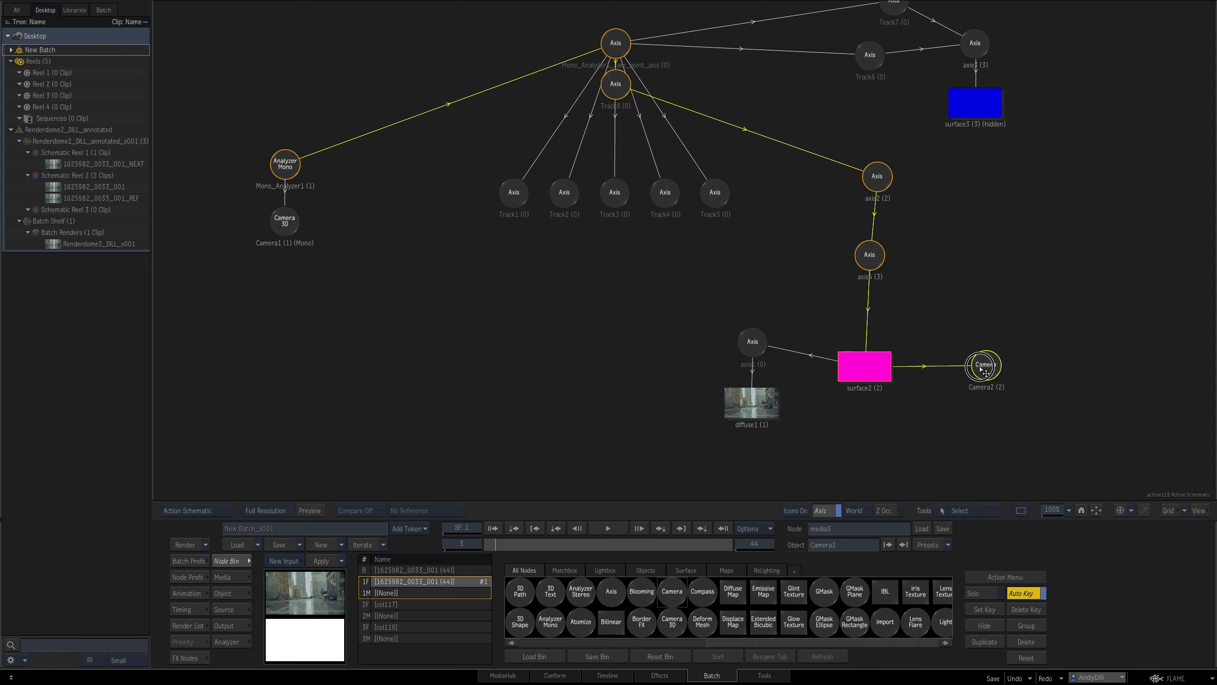
{"action": "left_click", "coordinate": [877, 545]}
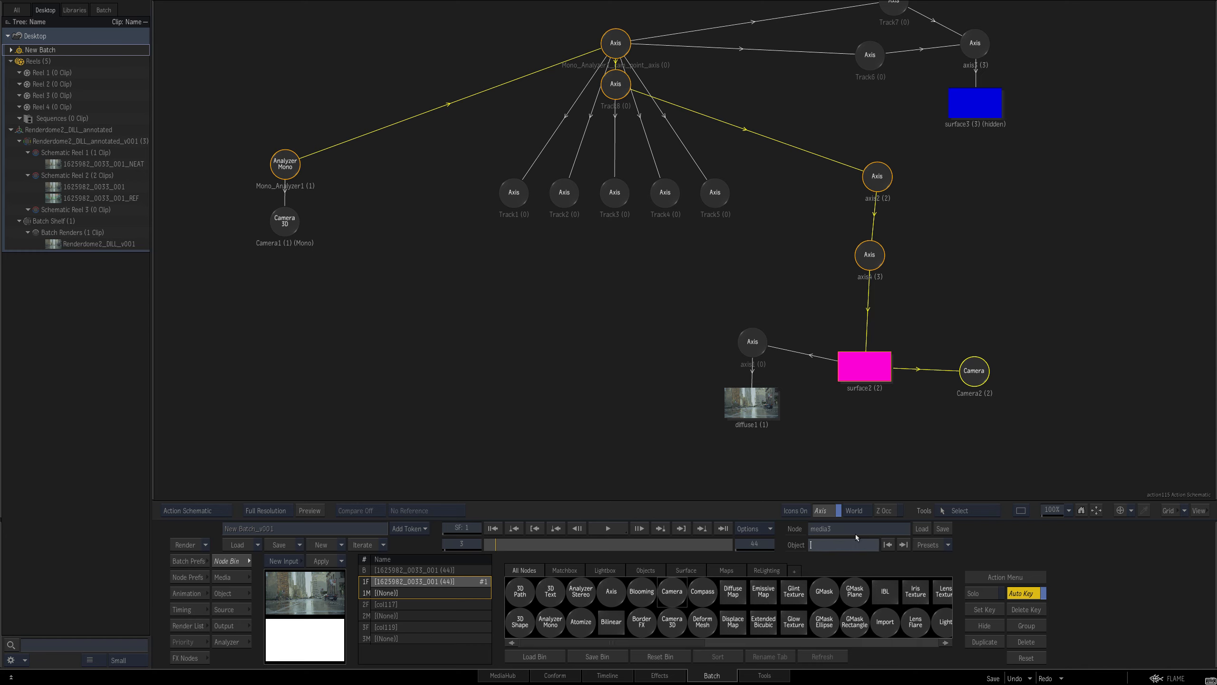
{"action": "type", "text": "FlatCam"}
{"action": "key", "text": "Return"}
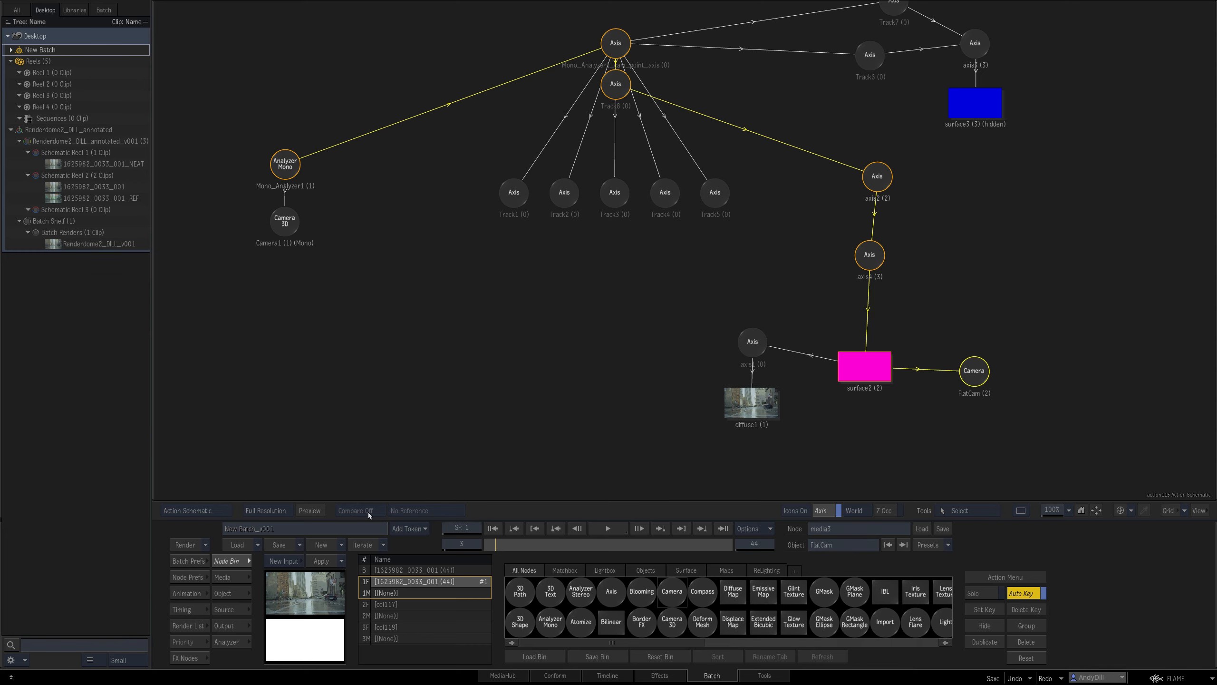
Open the output settings and examine the chain of nodes feeding output2, from the diffuse map up to the analyzer and FlatCam.
{"action": "left_click", "coordinate": [232, 624]}
{"action": "key", "text": "e"}
{"action": "left_click", "coordinate": [752, 407]}
{"action": "left_click", "coordinate": [752, 347]}
{"action": "left_click", "coordinate": [859, 363]}
{"action": "left_click", "coordinate": [871, 256]}
{"action": "left_click", "coordinate": [877, 177]}
{"action": "left_click", "coordinate": [616, 84]}
{"action": "left_click", "coordinate": [615, 43]}
{"action": "left_click", "coordinate": [286, 164]}
{"action": "left_click", "coordinate": [977, 368]}
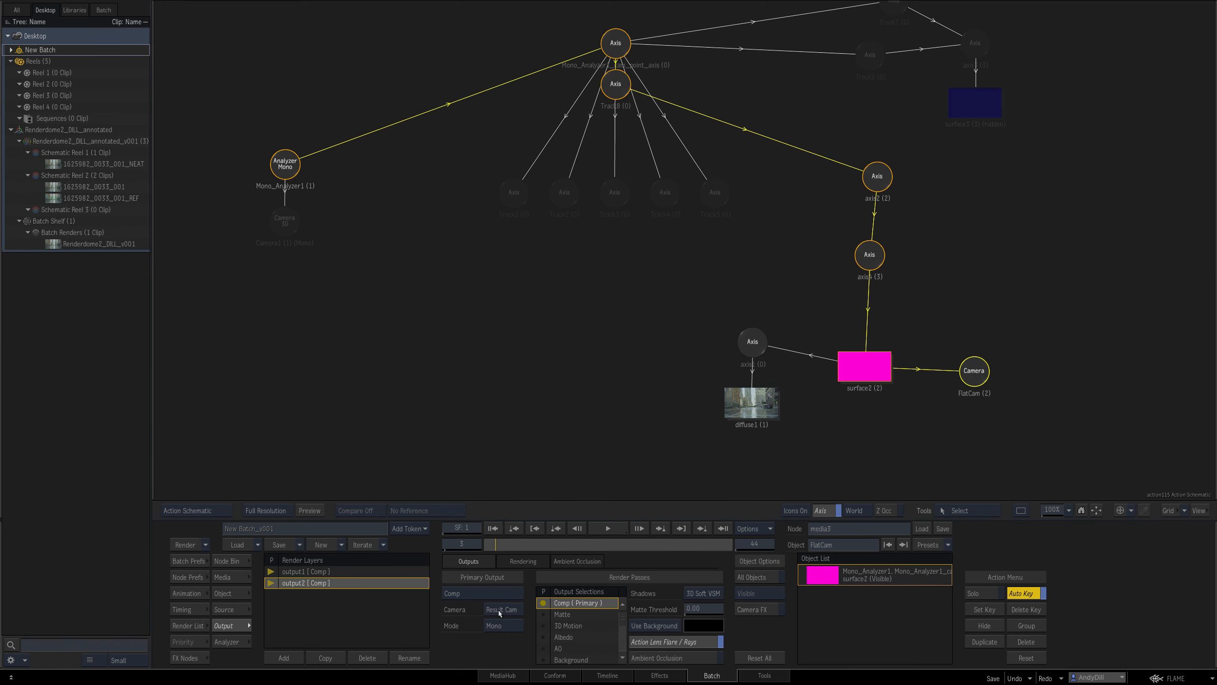
Make output2 use a colour instead of the background, set its camera to FlatCam, and scrub through the clip.
{"action": "left_click", "coordinate": [354, 582]}
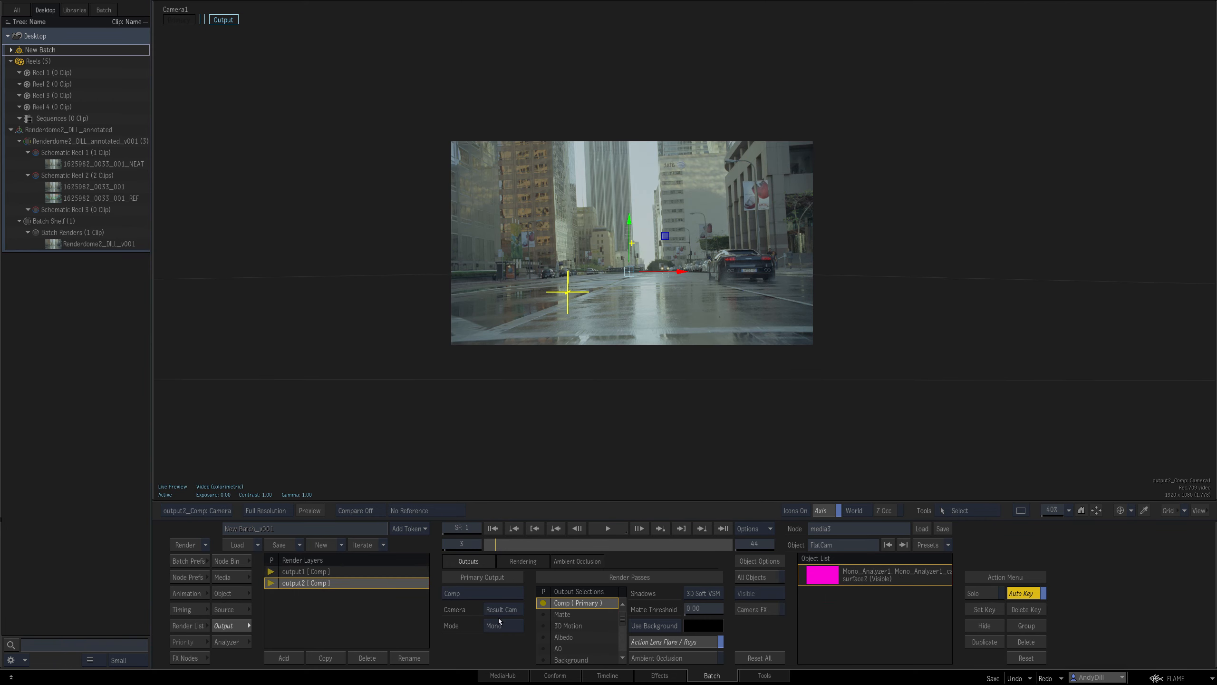
{"action": "left_click", "coordinate": [634, 625]}
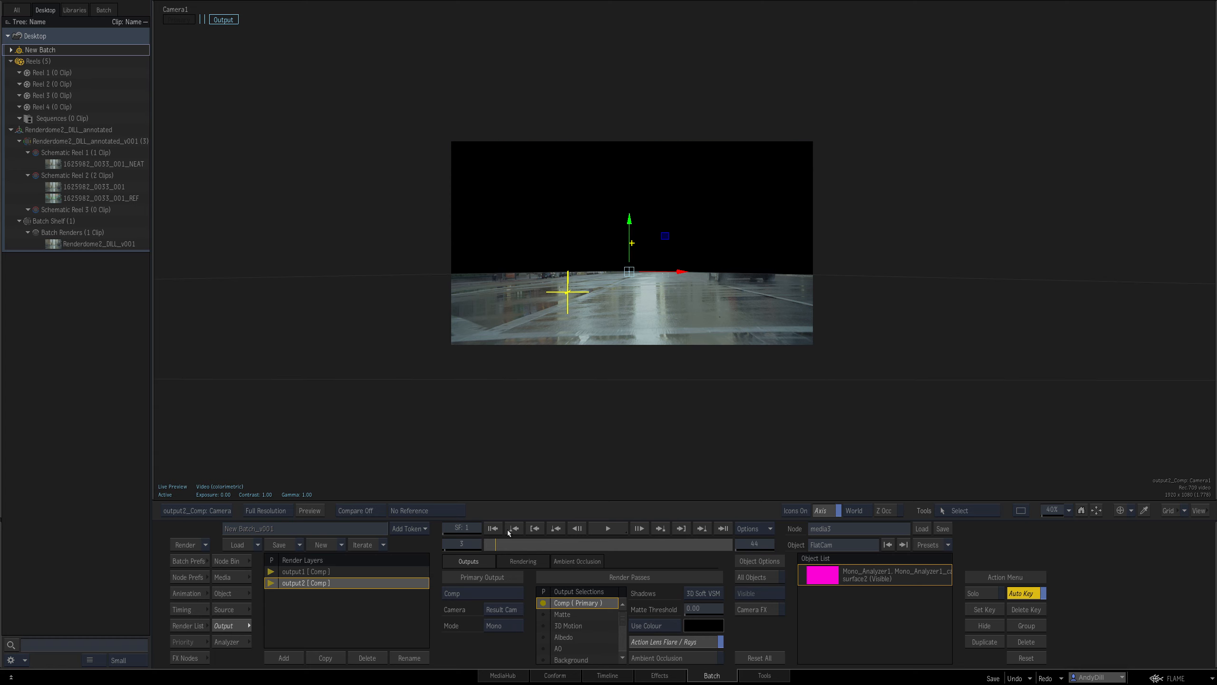
{"action": "left_click", "coordinate": [508, 609]}
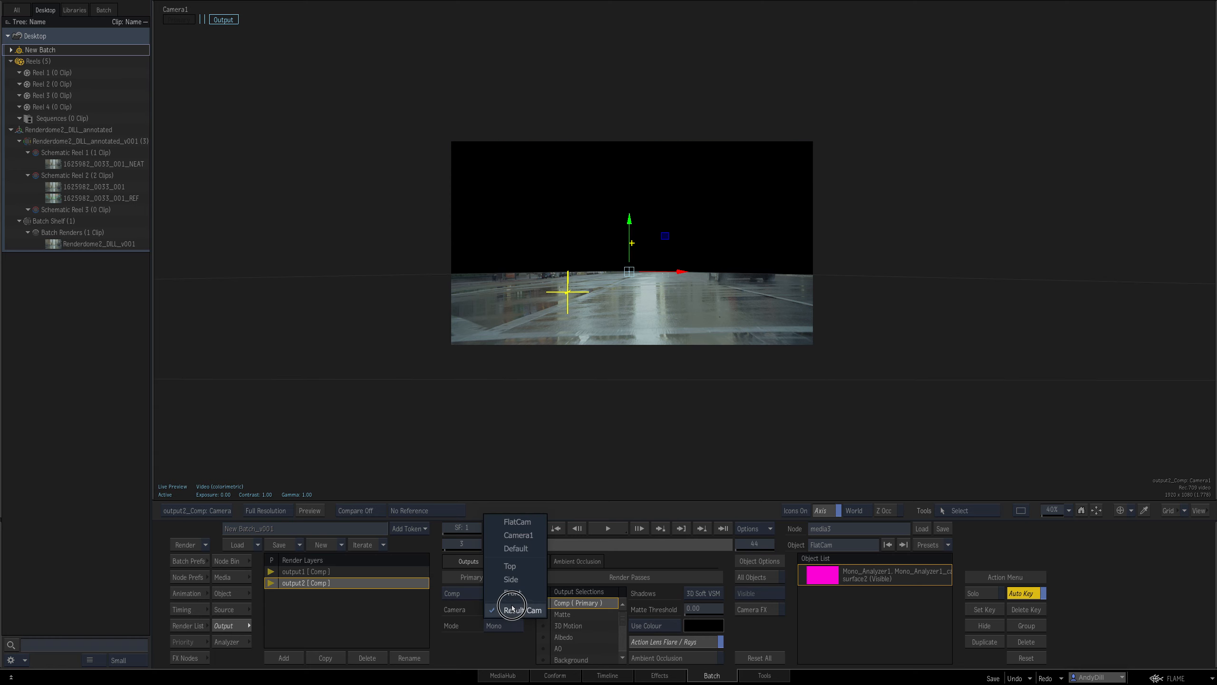
{"action": "left_click", "coordinate": [518, 522]}
{"action": "left_click_drag", "start_coordinate": [723, 403], "coordinate": [724, 358]}
{"action": "left_click_drag", "start_coordinate": [617, 369], "coordinate": [770, 333]}
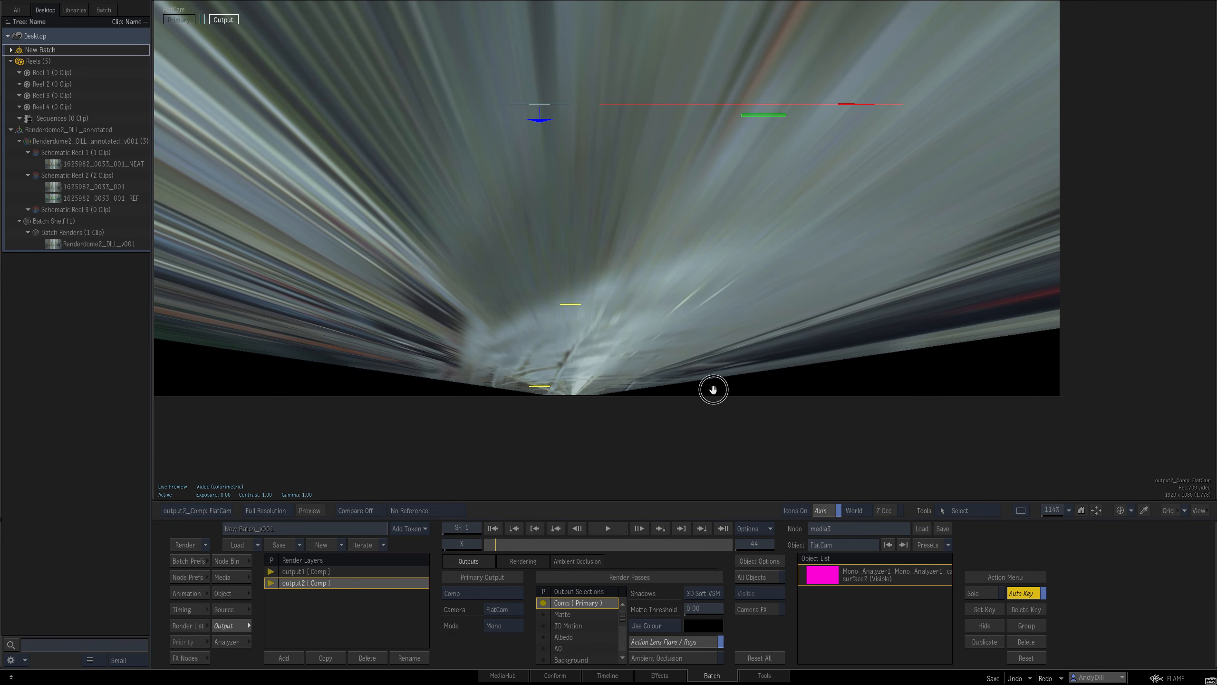
{"action": "left_click_drag", "start_coordinate": [497, 543], "coordinate": [692, 542]}
{"action": "left_click", "coordinate": [492, 529]}
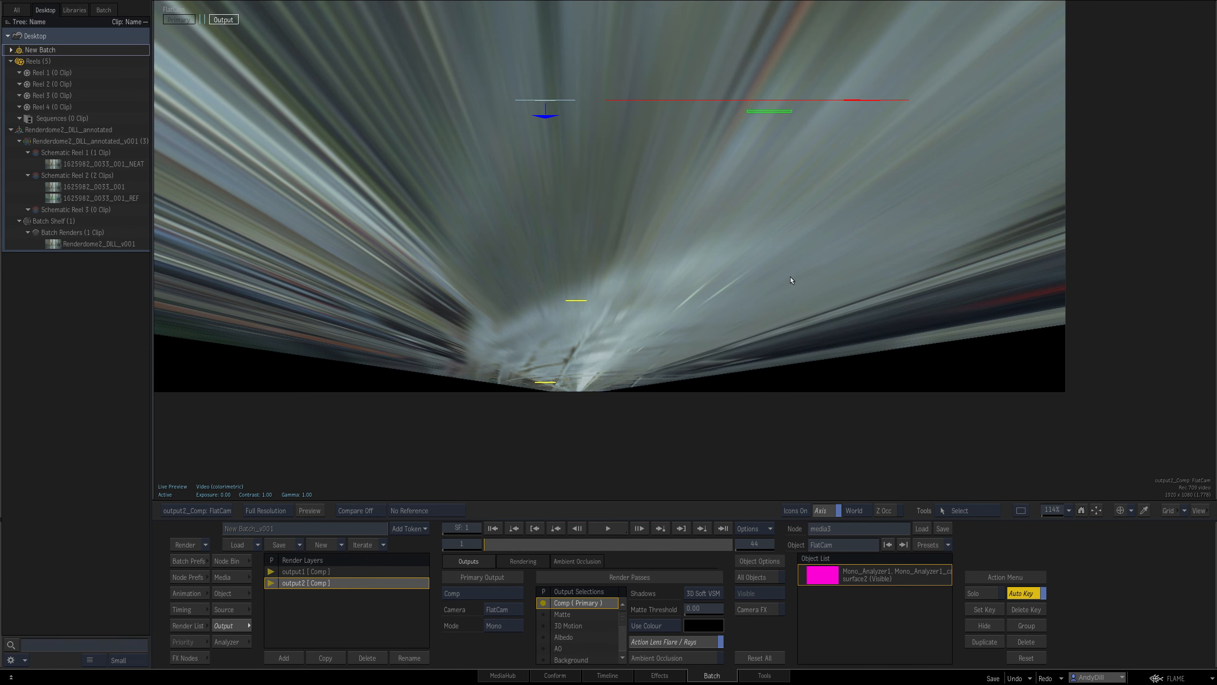
Scale axis4 to 5.00 in X and 10.00 in Y while viewing the surface through FlatCam.
{"action": "left_click_drag", "start_coordinate": [876, 277], "coordinate": [807, 272]}
{"action": "left_click_drag", "start_coordinate": [619, 62], "coordinate": [641, 120]}
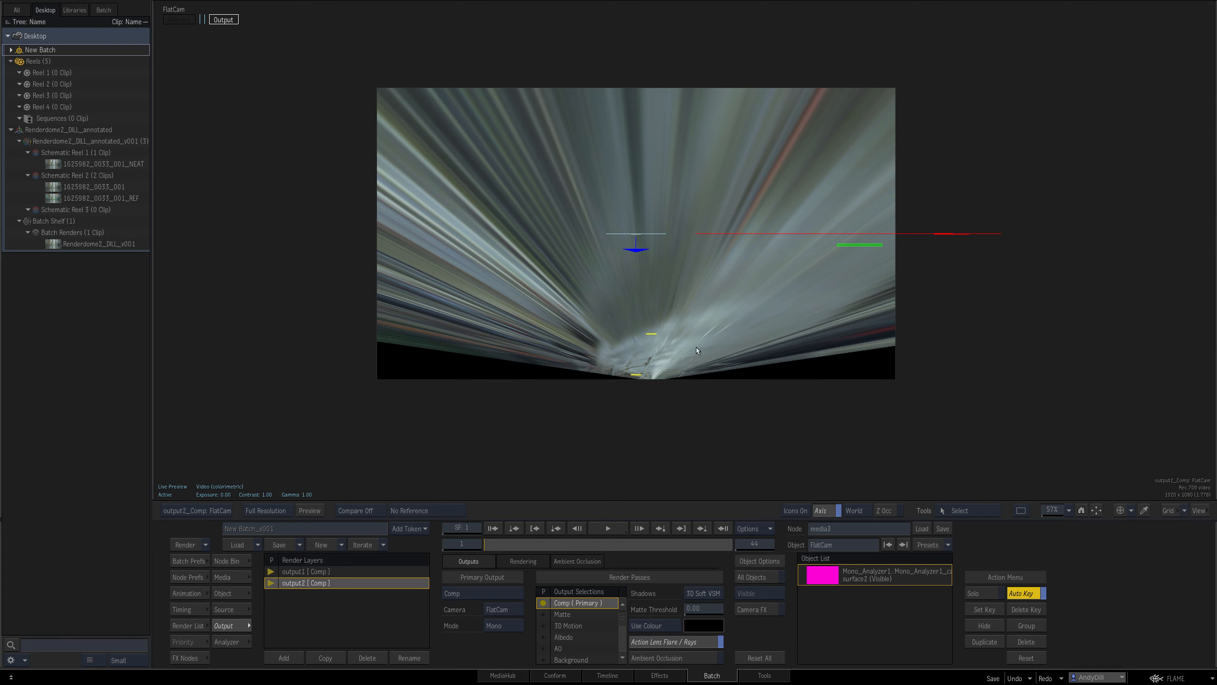
{"action": "key", "text": "Escape"}
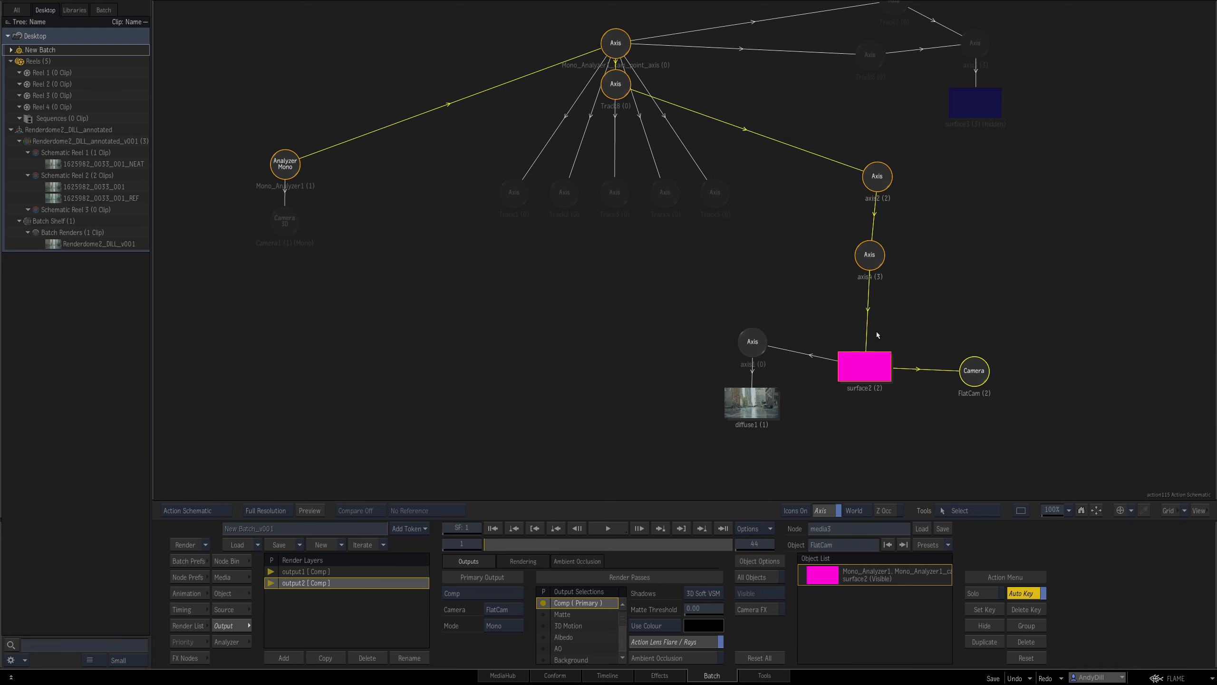
{"action": "left_click", "coordinate": [870, 259]}
{"action": "key", "text": "Escape"}
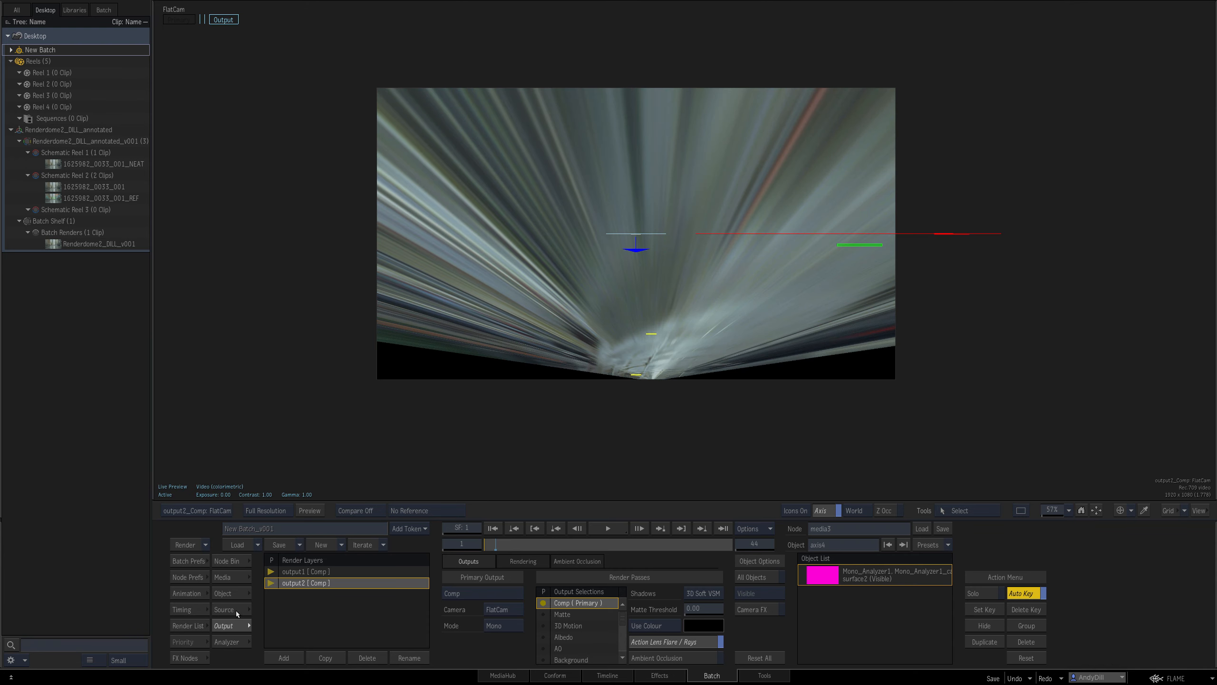
{"action": "left_click", "coordinate": [245, 595]}
{"action": "left_click_drag", "start_coordinate": [325, 619], "coordinate": [116, 595]}
{"action": "left_click_drag", "start_coordinate": [392, 614], "coordinate": [344, 605]}
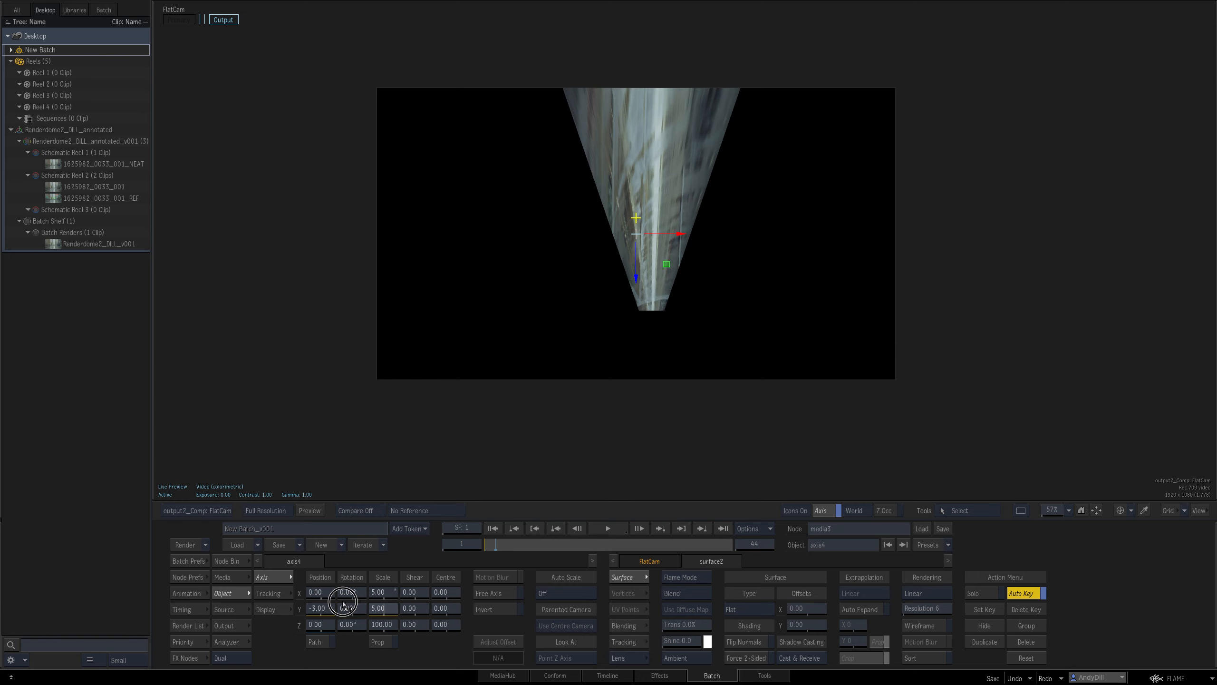
{"action": "left_click_drag", "start_coordinate": [343, 605], "coordinate": [344, 603]}
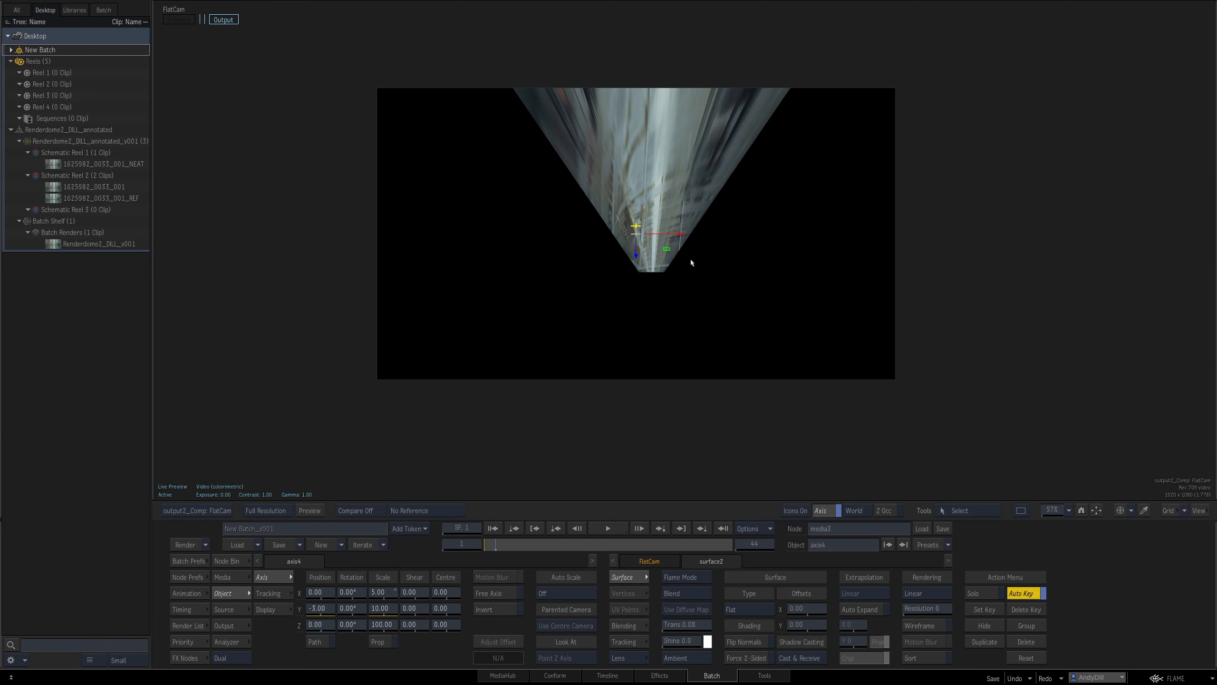
Set axis4's X scale to 2.00, its Y scale to 8.00 and its Y position to 23.00 to fill the FlatCam frame.
{"action": "left_click_drag", "start_coordinate": [691, 263], "coordinate": [670, 352]}
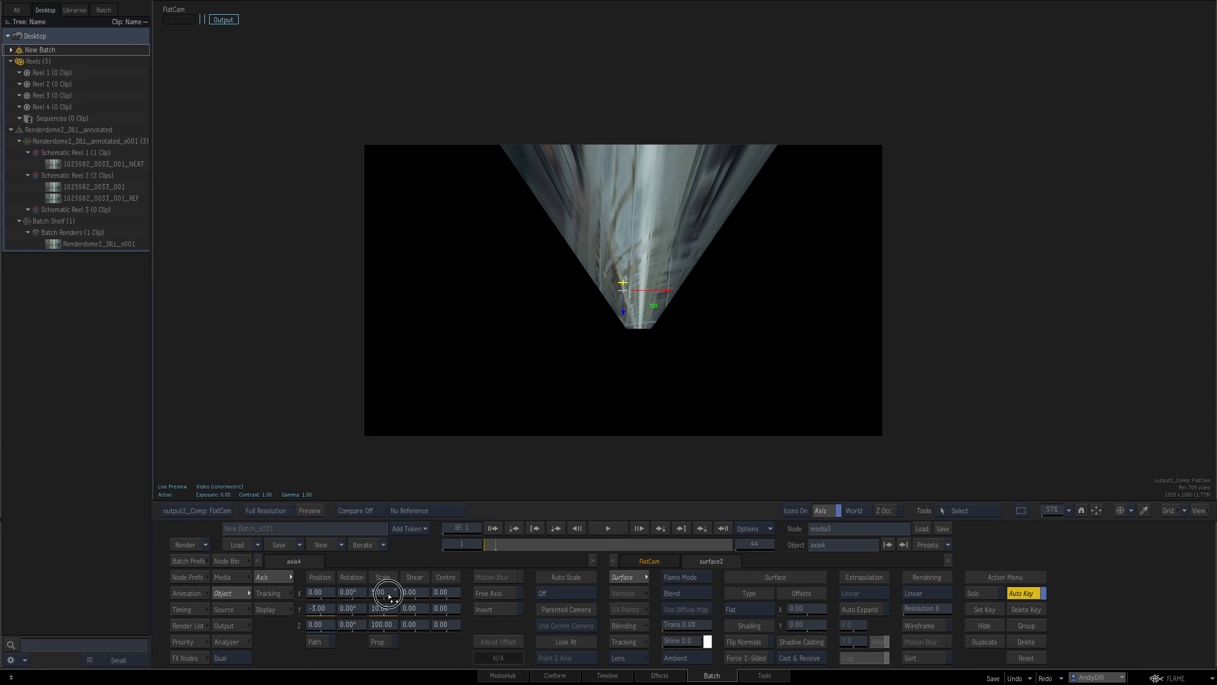
{"action": "left_click_drag", "start_coordinate": [388, 596], "coordinate": [388, 596]}
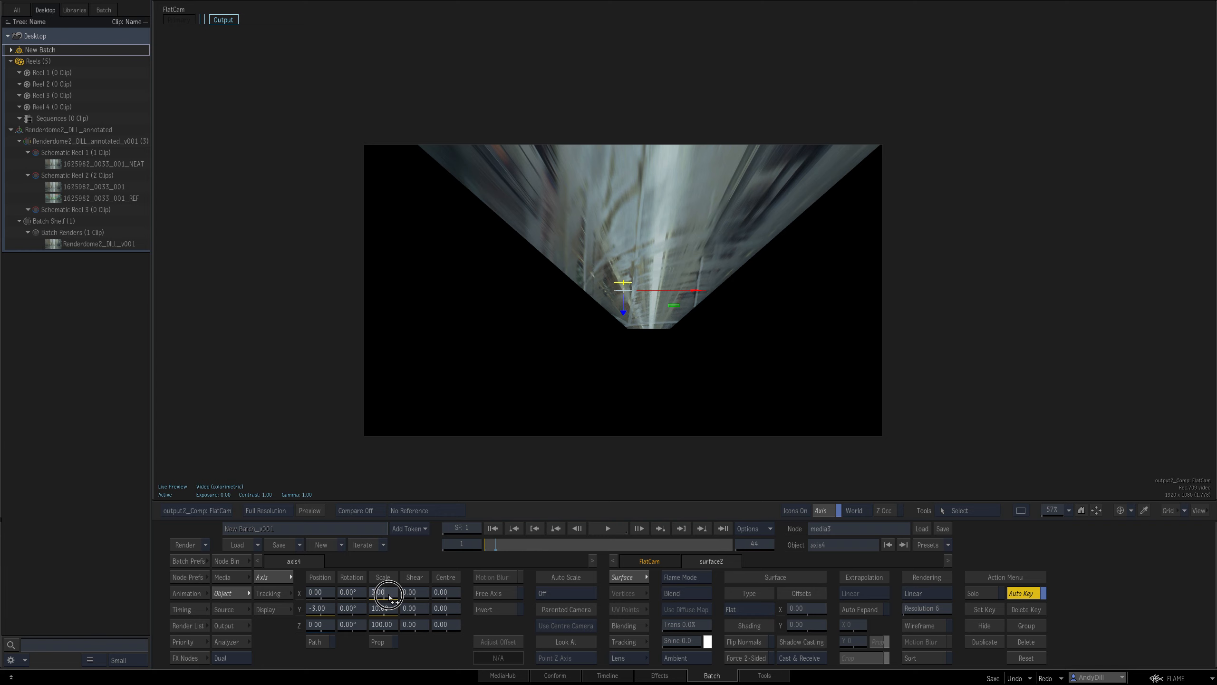
{"action": "left_click_drag", "start_coordinate": [389, 596], "coordinate": [388, 596]}
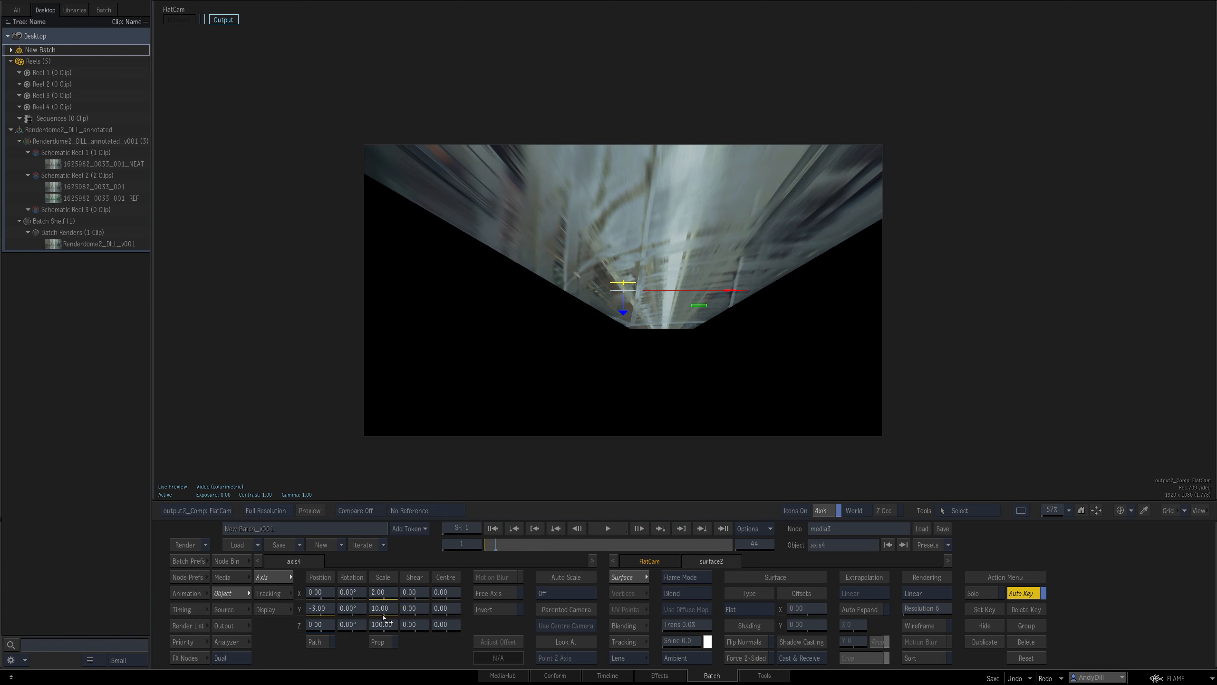
{"action": "left_click_drag", "start_coordinate": [385, 613], "coordinate": [361, 611]}
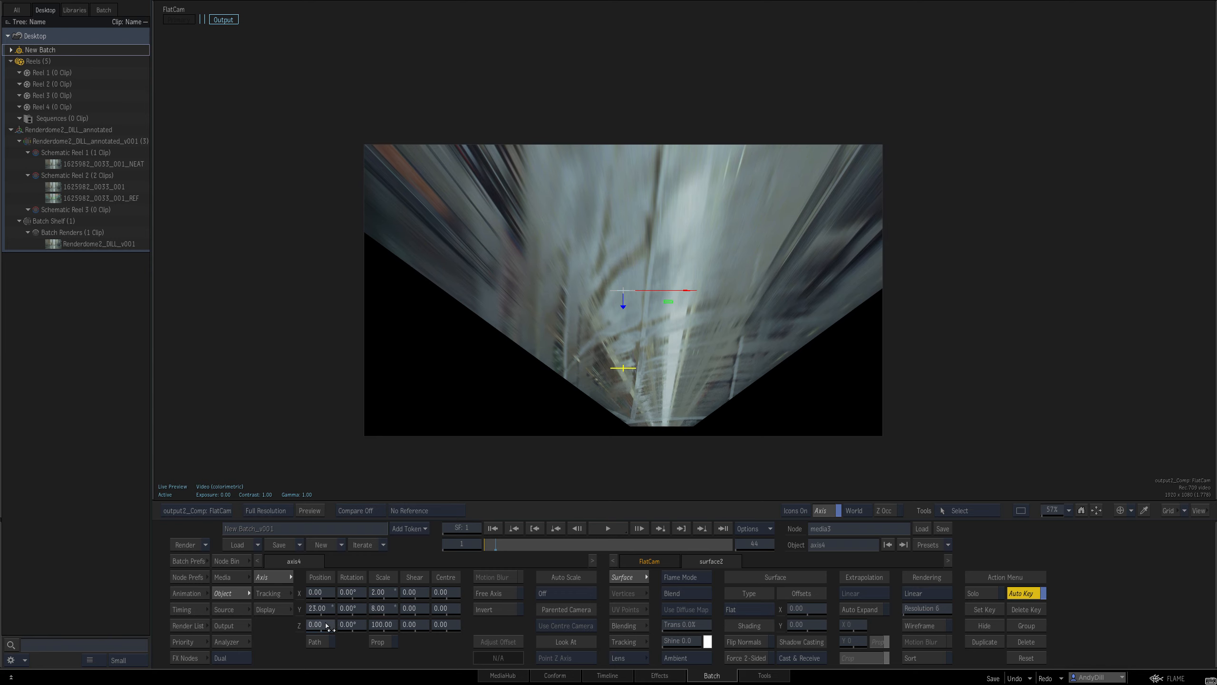
Scrub through the clip in the FlatCam output to check that the flattened road stays locked in place.
{"action": "left_click_drag", "start_coordinate": [773, 380], "coordinate": [662, 394]}
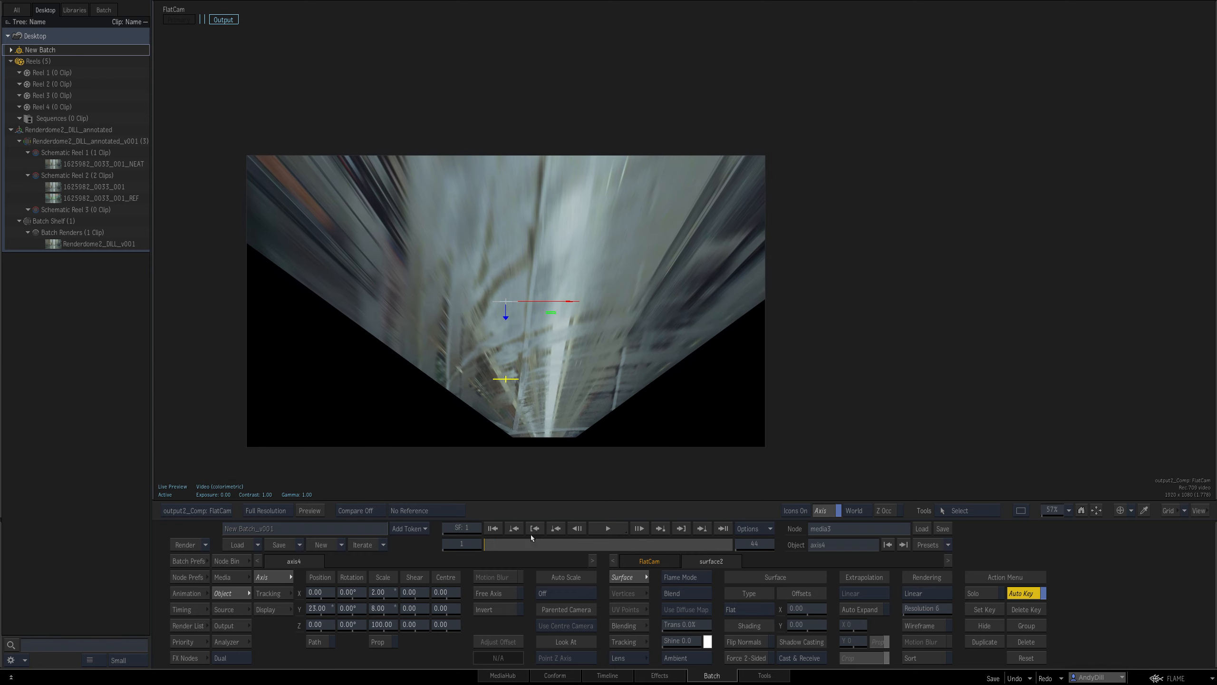
{"action": "left_click", "coordinate": [511, 546]}
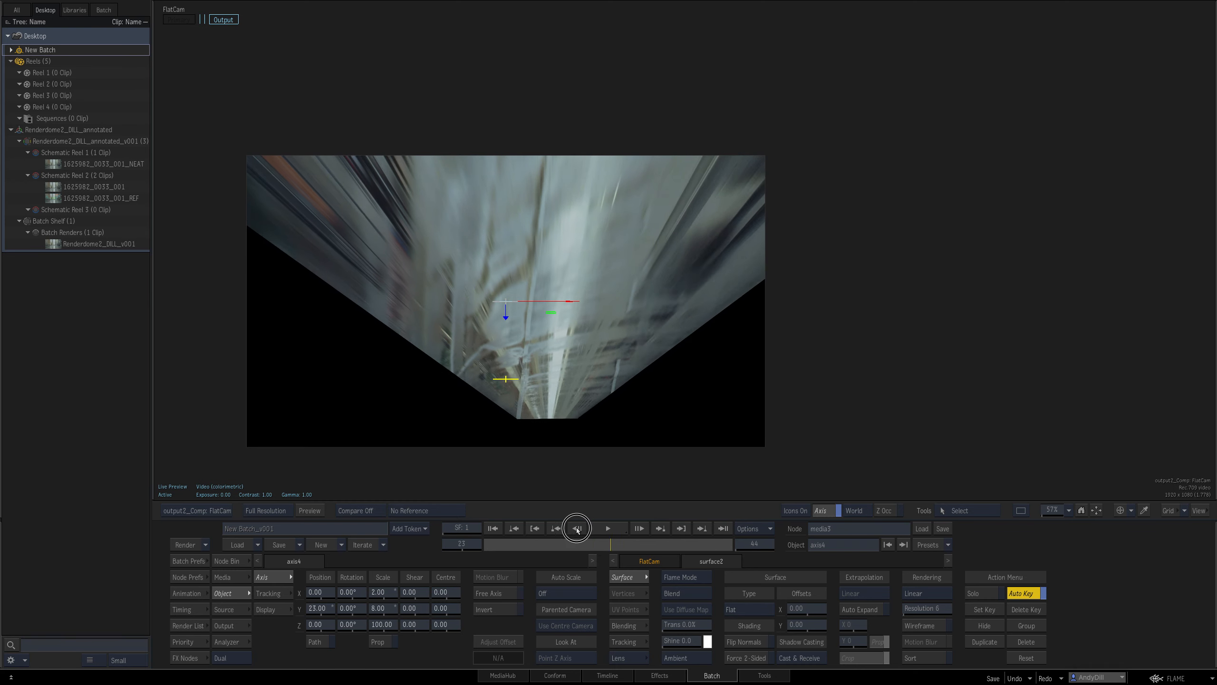
{"action": "left_click_drag", "start_coordinate": [494, 526], "coordinate": [504, 315]}
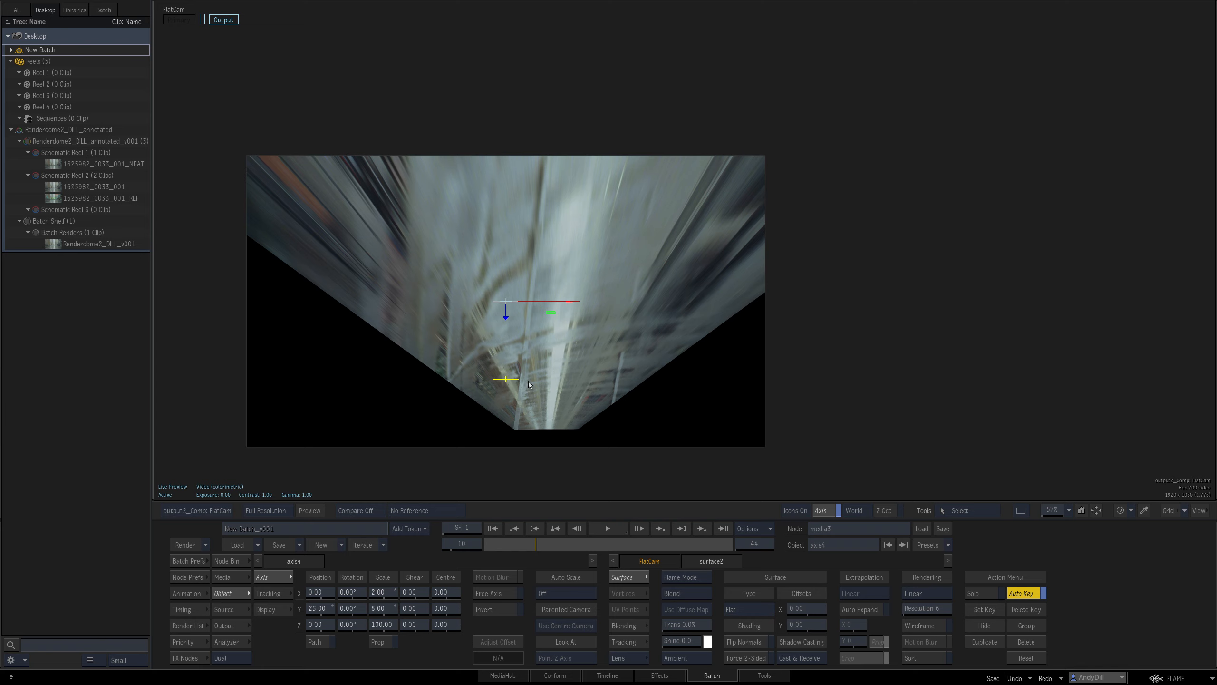
{"action": "left_click", "coordinate": [551, 471]}
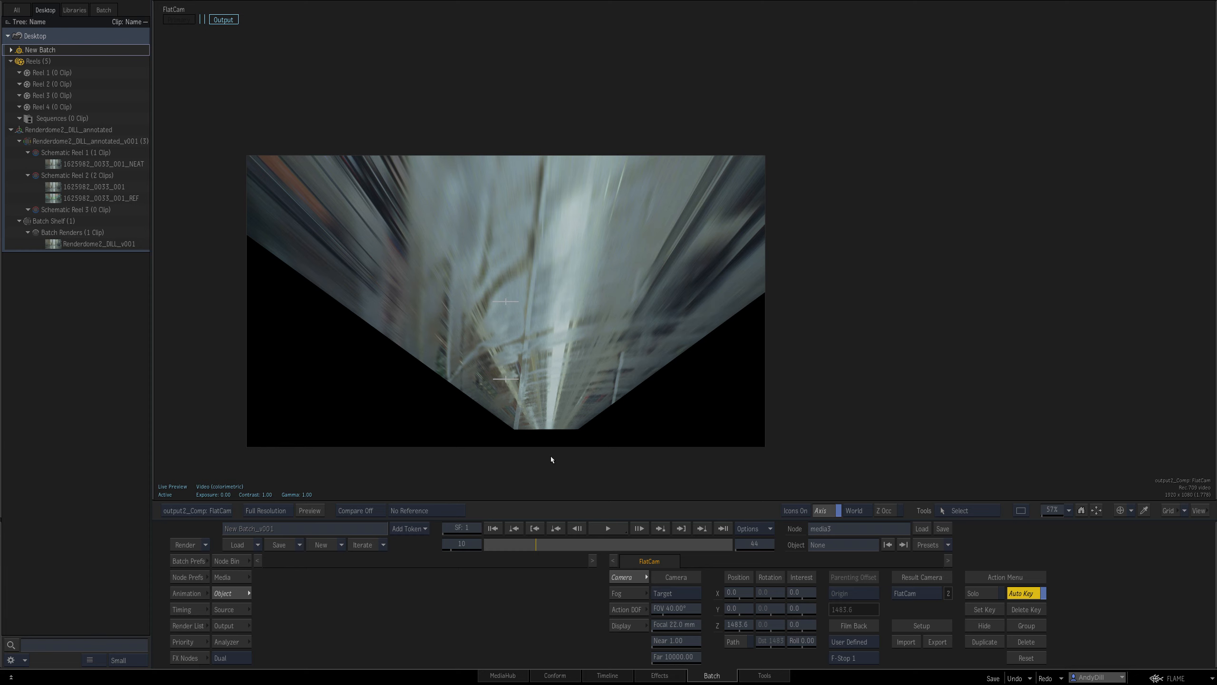
{"action": "left_click_drag", "start_coordinate": [539, 543], "coordinate": [458, 532]}
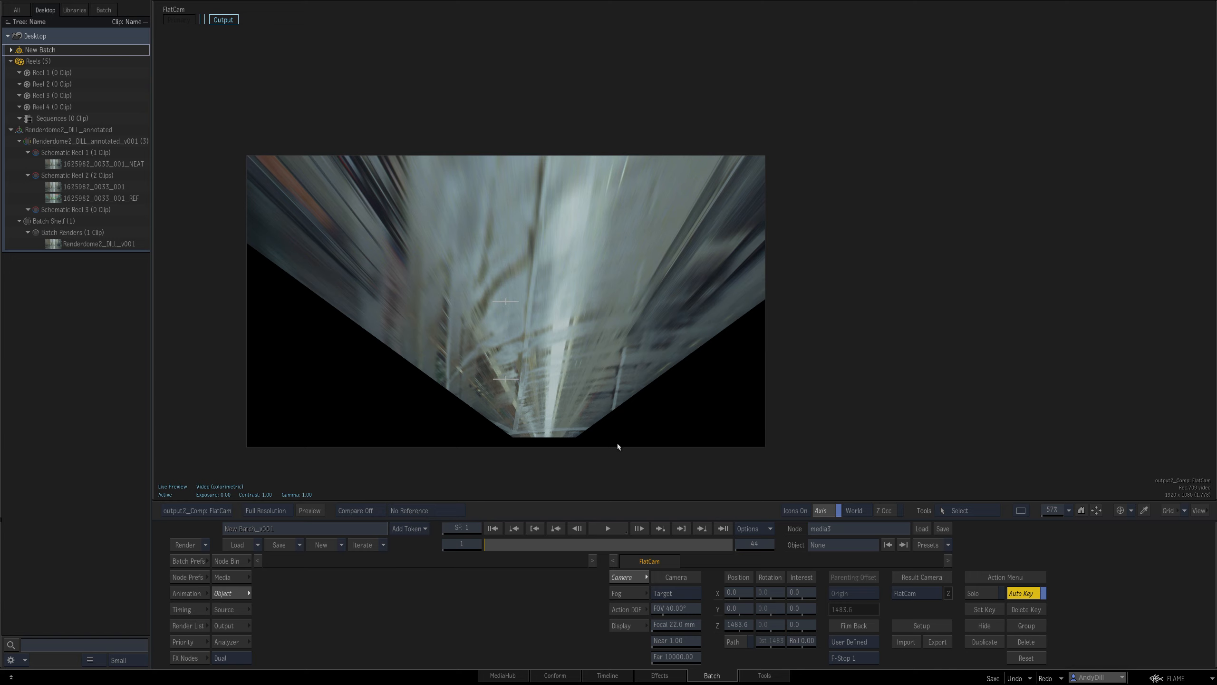
{"action": "left_click_drag", "start_coordinate": [491, 545], "coordinate": [446, 559]}
{"action": "left_click", "coordinate": [510, 330]}
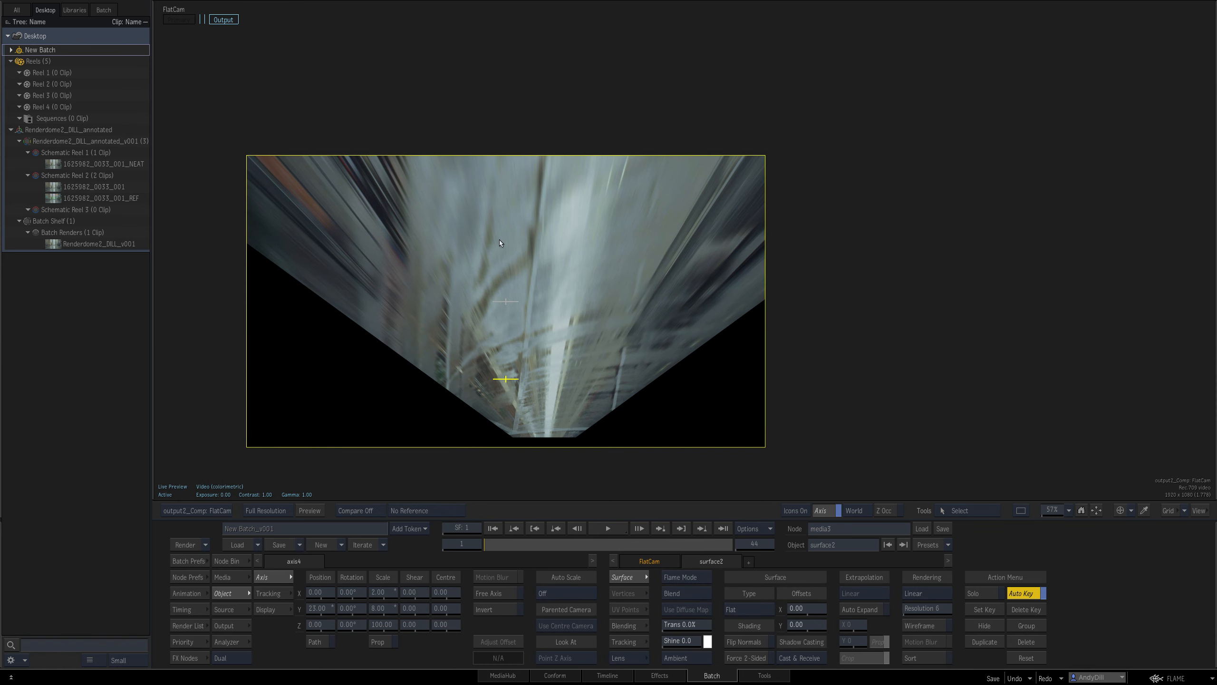
Return to the Batch schematic, add a Paint node fed by the Action's FlatCam output, and open it.
{"action": "key", "text": "Escape"}
{"action": "left_click_drag", "start_coordinate": [820, 401], "coordinate": [546, 435]}
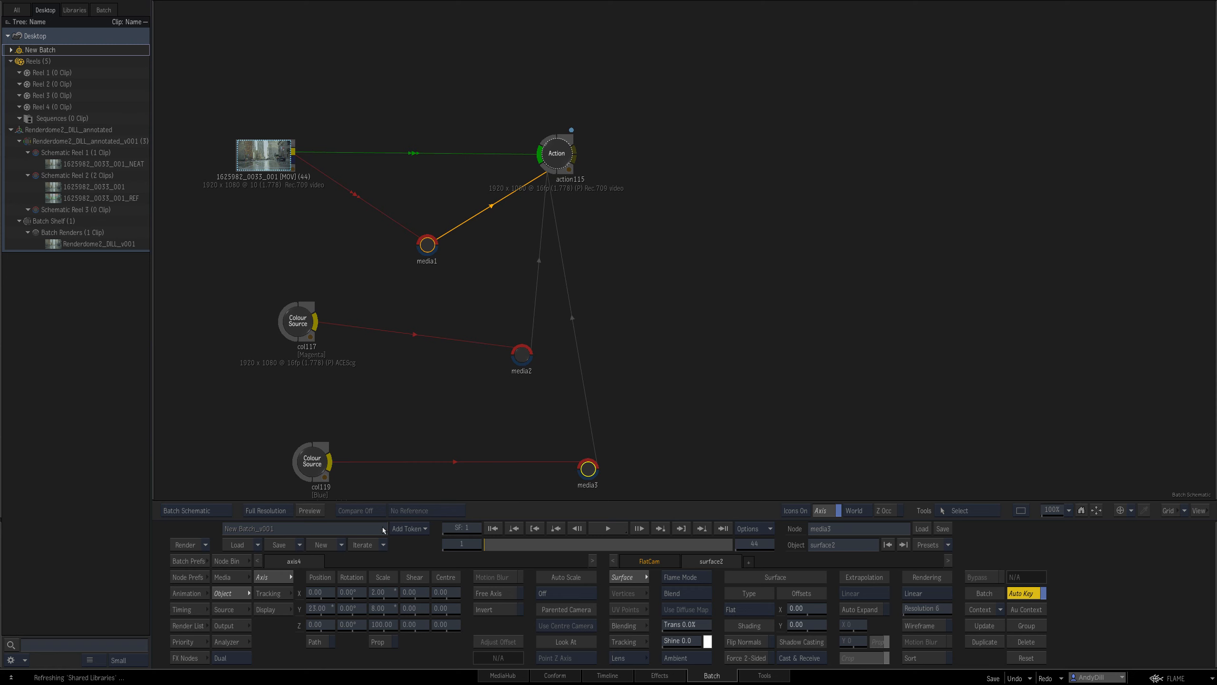
{"action": "left_click", "coordinate": [196, 657]}
{"action": "scroll", "coordinate": [714, 599], "scroll_direction": "right", "scroll_amount": 10}
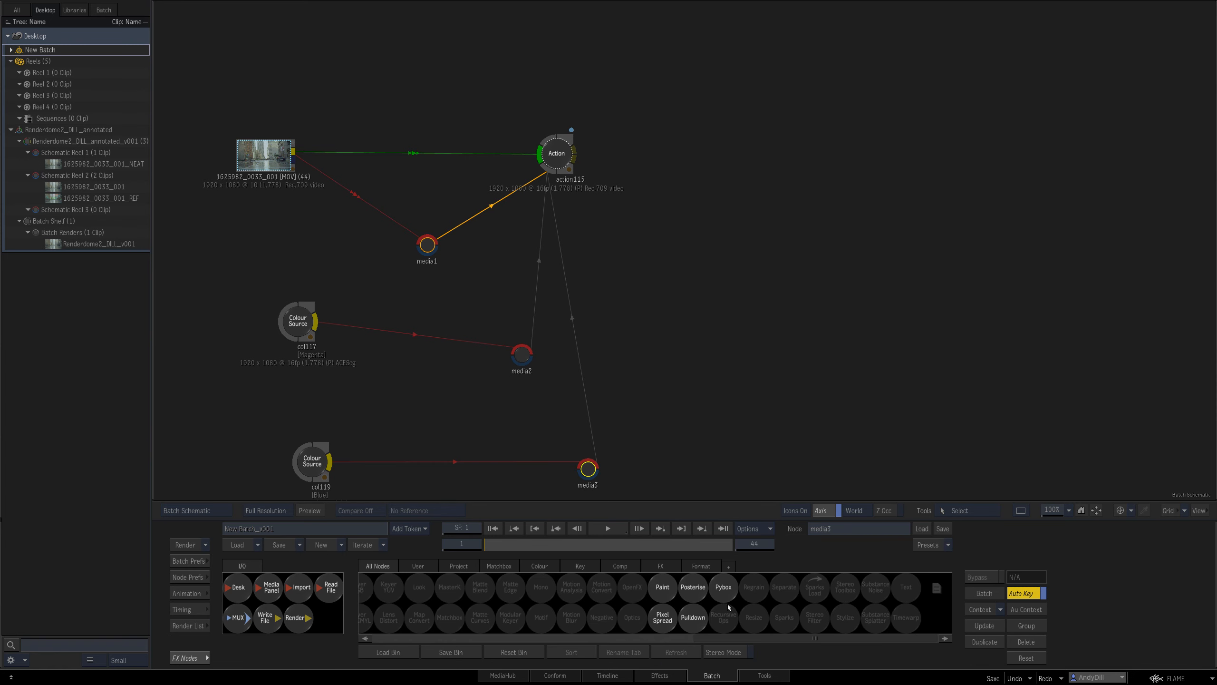
{"action": "mouse_move", "coordinate": [663, 595]}
{"action": "left_mouse_down"}
{"action": "mouse_move", "coordinate": [612, 186]}
{"action": "mouse_move", "coordinate": [701, 262]}
{"action": "left_mouse_up"}
{"action": "left_click_drag", "start_coordinate": [505, 387], "coordinate": [568, 372]}
{"action": "left_click_drag", "start_coordinate": [559, 378], "coordinate": [676, 289]}
Set the paint mode to Drag with a brush size of 153 and smear out the branch-shaped reflections on the flattened road.
{"action": "left_click", "coordinate": [709, 593]}
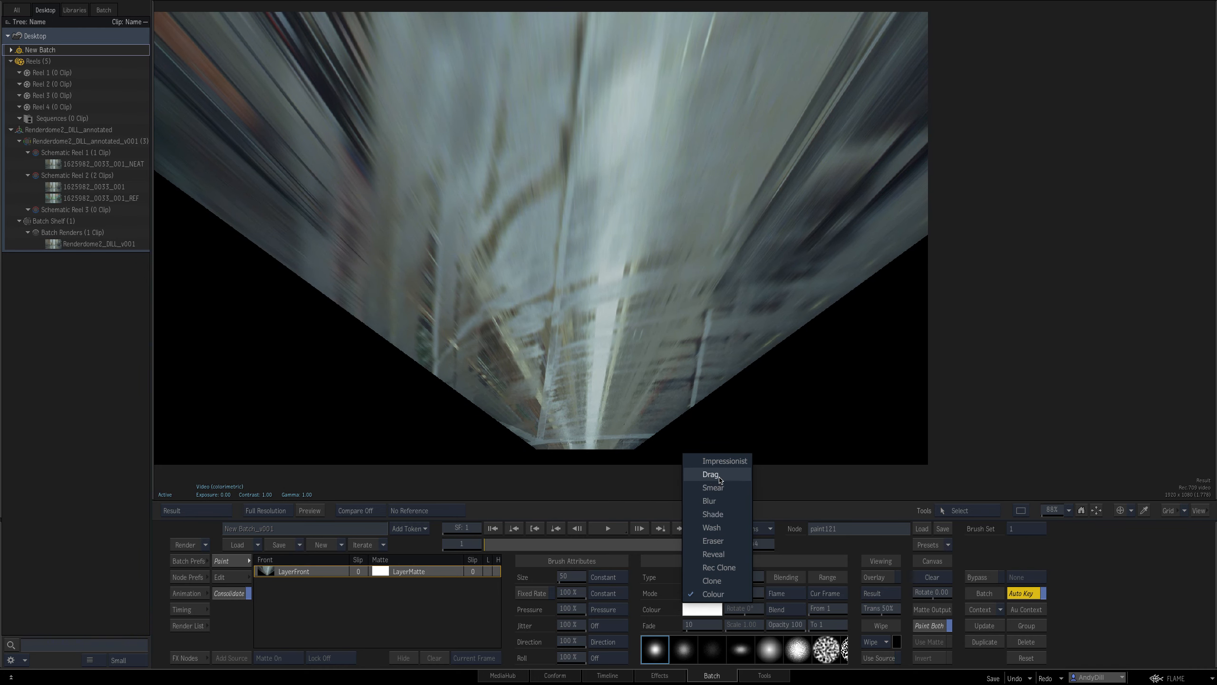
{"action": "left_click", "coordinate": [704, 477]}
{"action": "left_click_drag", "start_coordinate": [470, 267], "coordinate": [476, 274]}
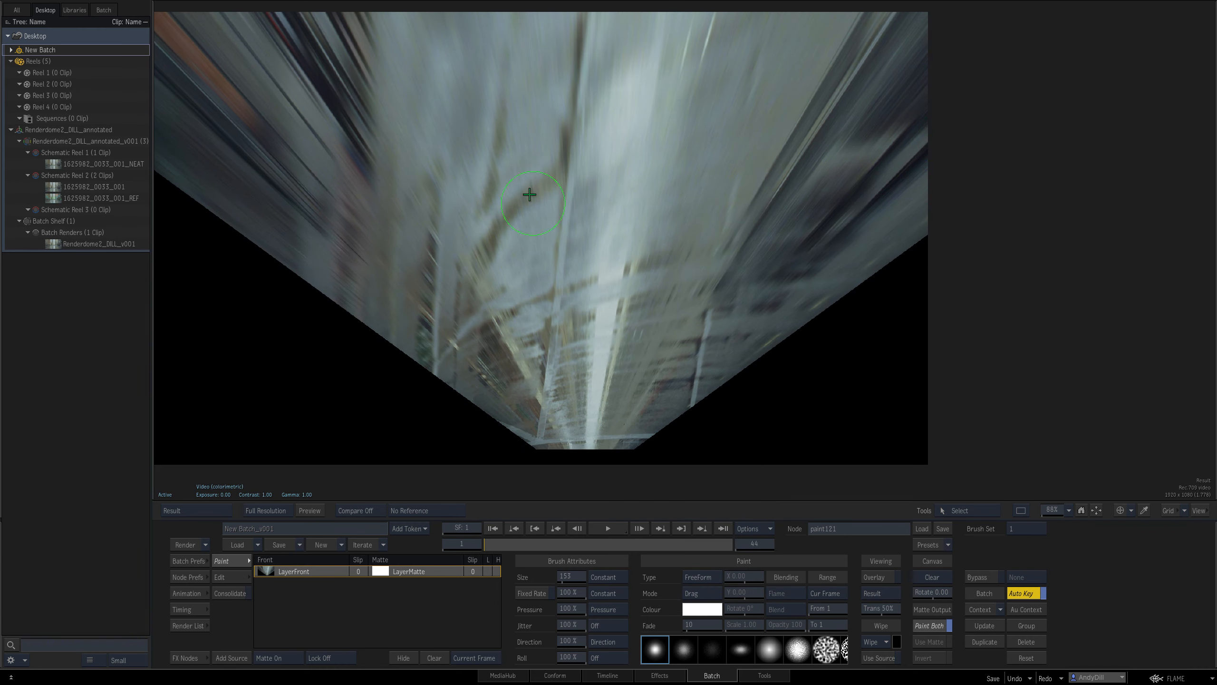
{"action": "left_click_drag", "start_coordinate": [531, 213], "coordinate": [483, 259]}
{"action": "mouse_move", "coordinate": [530, 302]}
{"action": "left_mouse_down"}
{"action": "mouse_move", "coordinate": [514, 438]}
{"action": "mouse_move", "coordinate": [483, 413]}
{"action": "mouse_move", "coordinate": [494, 340]}
{"action": "mouse_move", "coordinate": [479, 379]}
{"action": "mouse_move", "coordinate": [478, 307]}
{"action": "mouse_move", "coordinate": [455, 336]}
{"action": "left_mouse_up"}
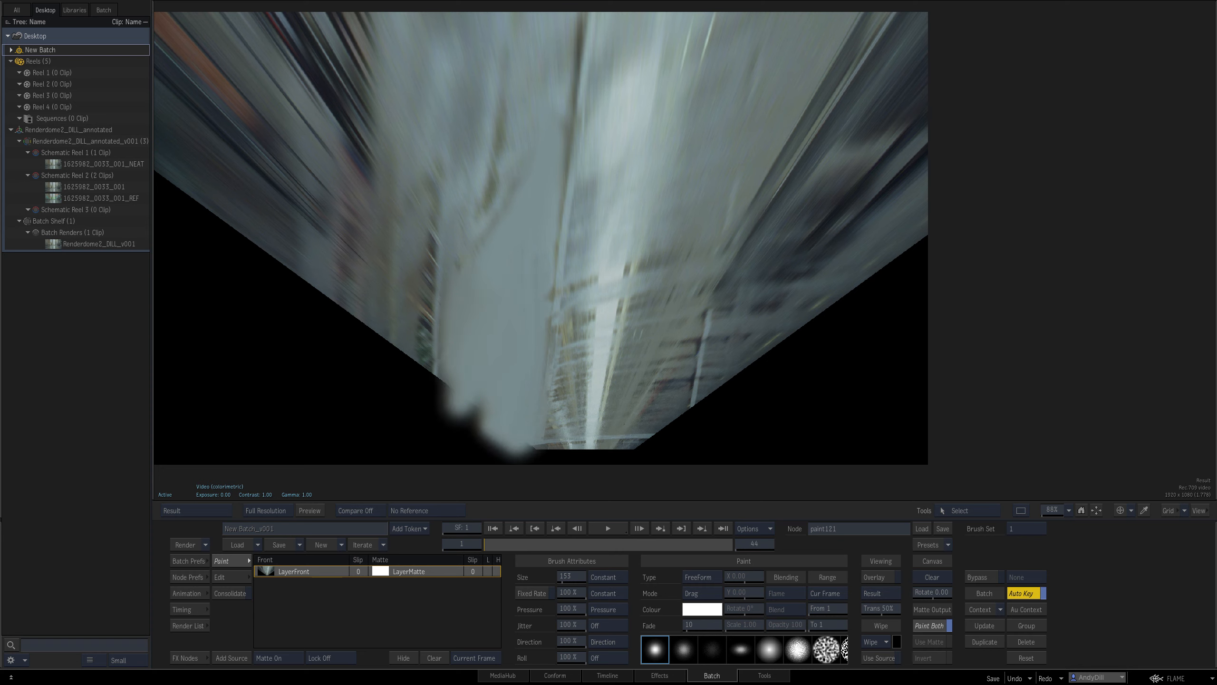
Smear out the remaining dark marks left of the road's bright streak, enlarge the brush to 183, and compare the result with the Front.
{"action": "mouse_move", "coordinate": [411, 143]}
{"action": "left_mouse_down"}
{"action": "mouse_move", "coordinate": [418, 327]}
{"action": "mouse_move", "coordinate": [414, 268]}
{"action": "left_mouse_up"}
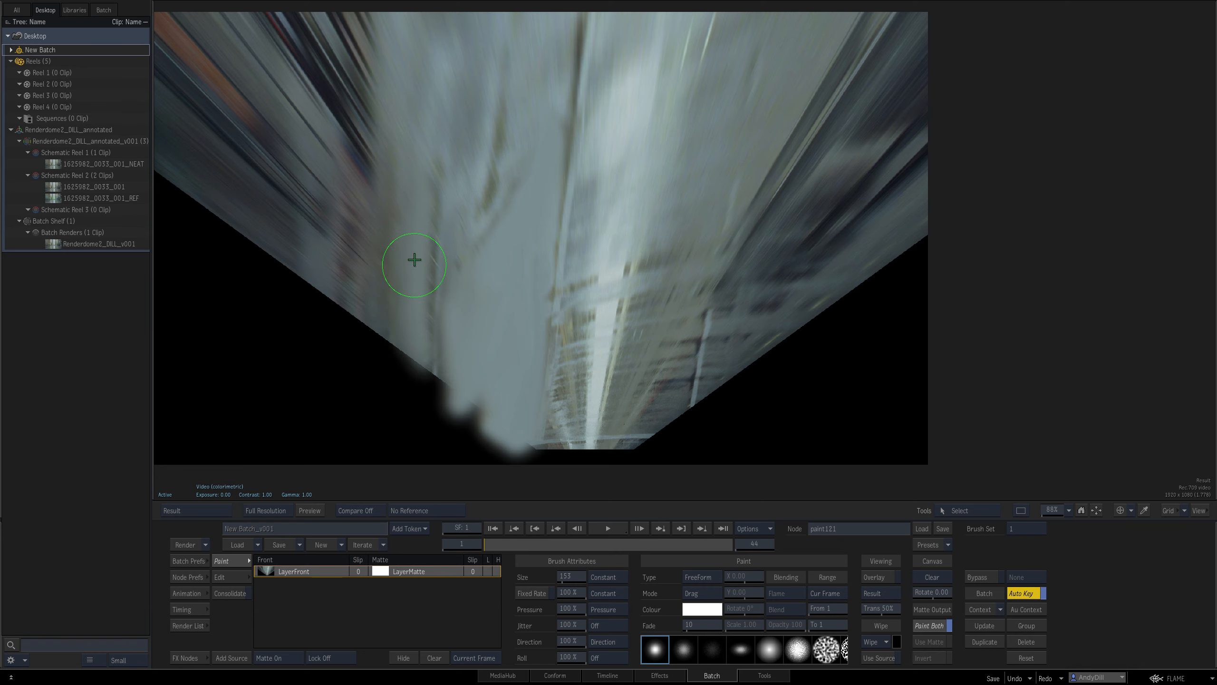
{"action": "left_click_drag", "start_coordinate": [507, 189], "coordinate": [488, 279]}
{"action": "mouse_move", "coordinate": [468, 386]}
{"action": "left_mouse_down"}
{"action": "mouse_move", "coordinate": [481, 380]}
{"action": "mouse_move", "coordinate": [469, 245]}
{"action": "mouse_move", "coordinate": [443, 338]}
{"action": "mouse_move", "coordinate": [492, 161]}
{"action": "left_mouse_up"}
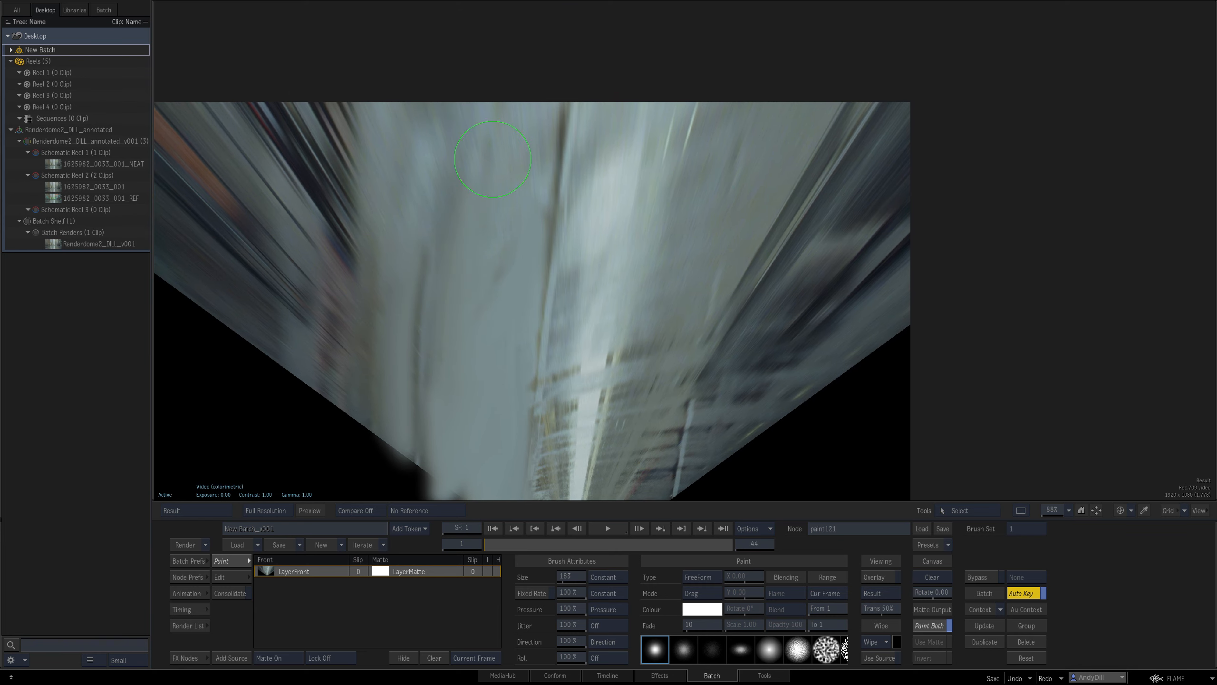
{"action": "key", "text": "F1"}
{"action": "left_click_drag", "start_coordinate": [506, 546], "coordinate": [445, 546]}
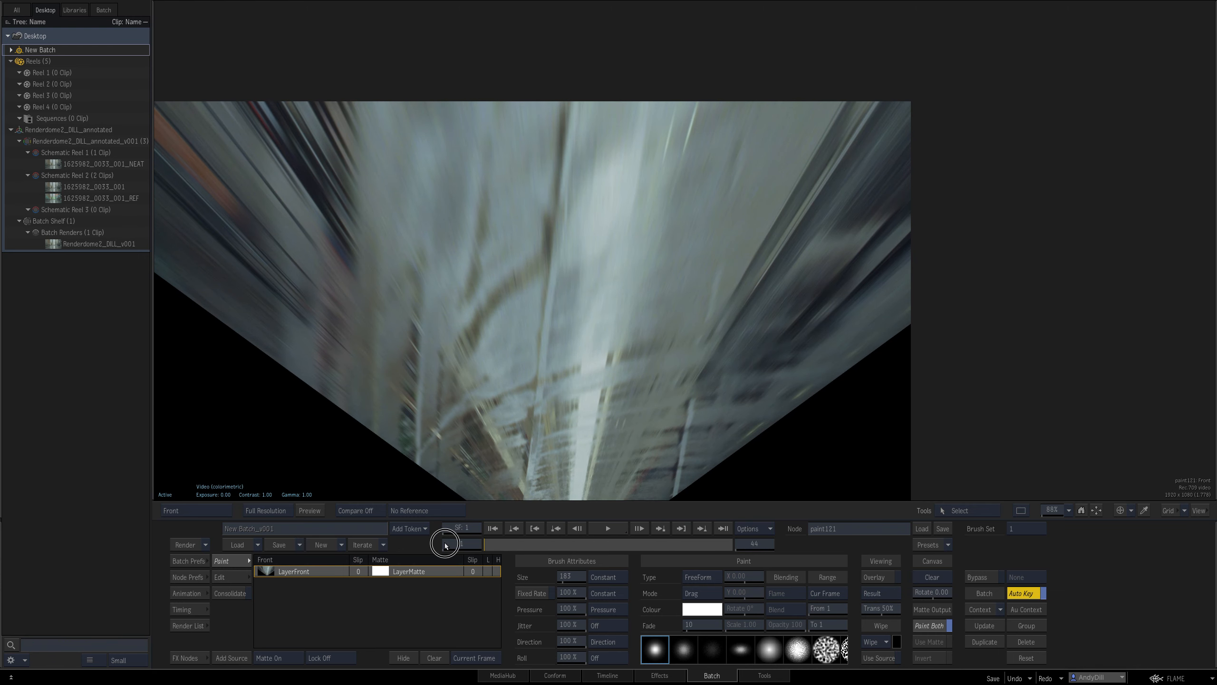
{"action": "key", "text": "F4"}
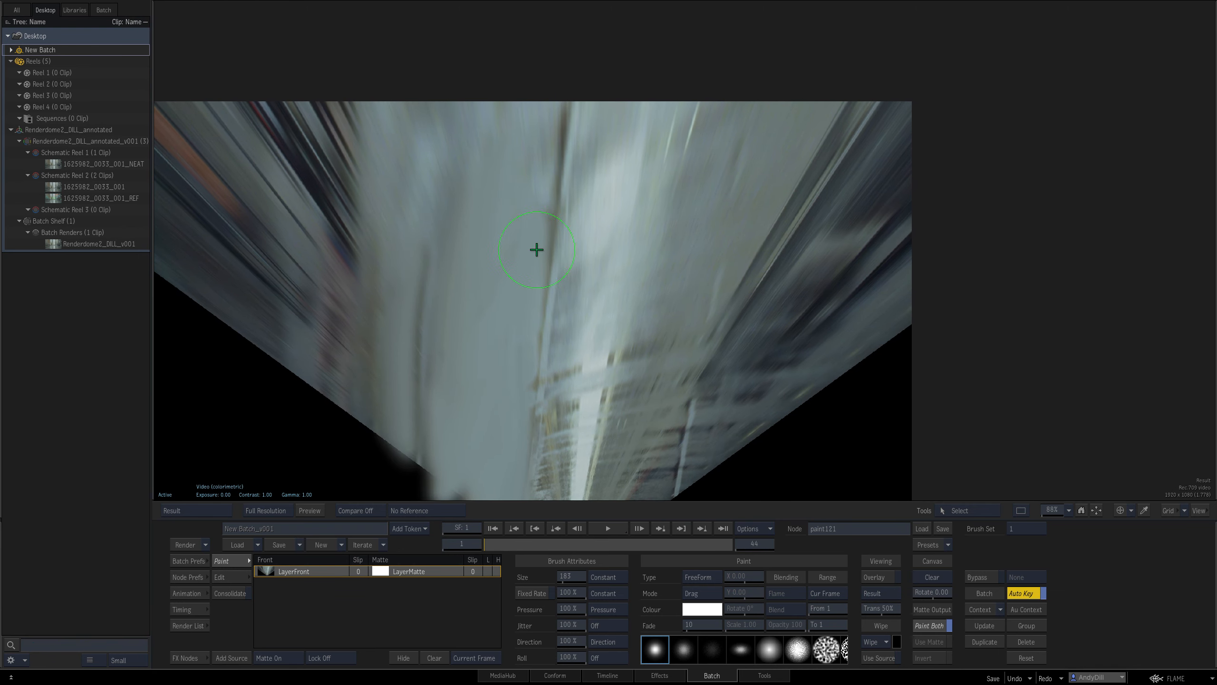
Smear away the streaks and dark building reflections across the flattened road's right side with an enlarged brush, and reduce the brush size to 109.
{"action": "mouse_move", "coordinate": [523, 258]}
{"action": "left_mouse_down"}
{"action": "mouse_move", "coordinate": [512, 267]}
{"action": "mouse_move", "coordinate": [564, 81]}
{"action": "mouse_move", "coordinate": [540, 370]}
{"action": "mouse_move", "coordinate": [566, 369]}
{"action": "mouse_move", "coordinate": [550, 219]}
{"action": "left_mouse_up"}
{"action": "left_click_drag", "start_coordinate": [620, 317], "coordinate": [575, 368]}
{"action": "left_click_drag", "start_coordinate": [667, 330], "coordinate": [675, 325]}
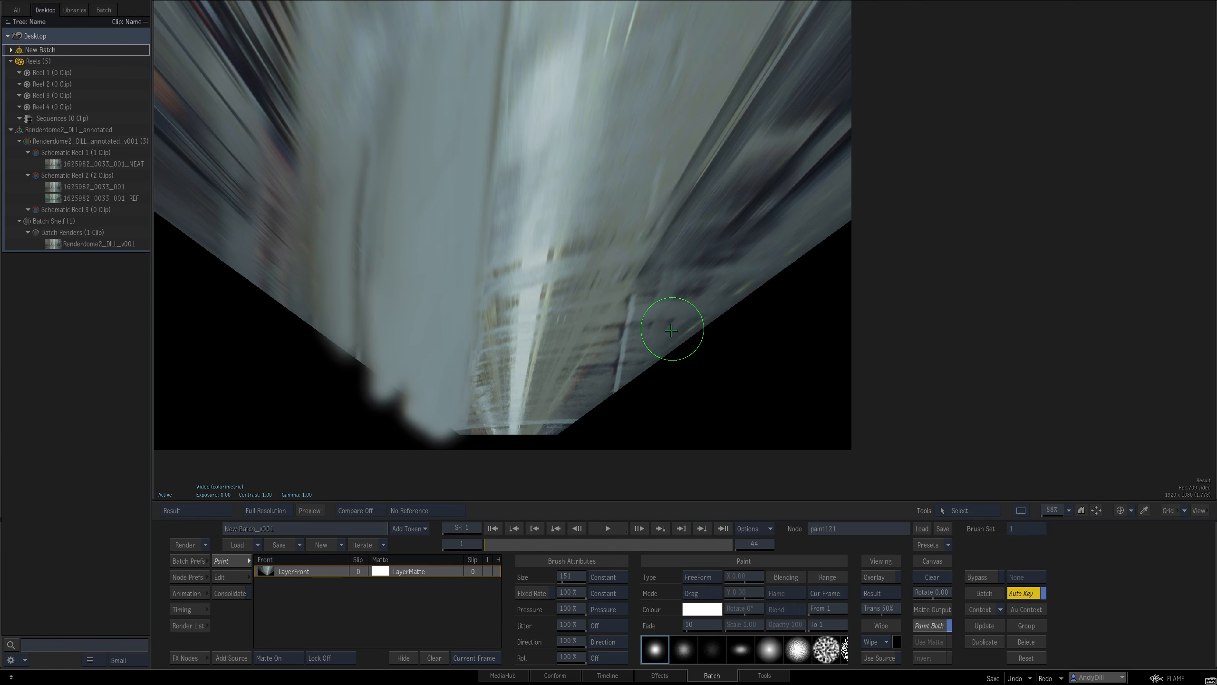
{"action": "mouse_move", "coordinate": [670, 221]}
{"action": "left_mouse_down"}
{"action": "mouse_move", "coordinate": [688, 124]}
{"action": "mouse_move", "coordinate": [681, 257]}
{"action": "mouse_move", "coordinate": [690, 109]}
{"action": "mouse_move", "coordinate": [680, 227]}
{"action": "mouse_move", "coordinate": [717, 77]}
{"action": "left_mouse_up"}
{"action": "mouse_move", "coordinate": [749, 159]}
{"action": "left_mouse_down"}
{"action": "mouse_move", "coordinate": [682, 267]}
{"action": "mouse_move", "coordinate": [655, 280]}
{"action": "left_mouse_up"}
{"action": "mouse_move", "coordinate": [644, 279]}
{"action": "left_mouse_down"}
{"action": "mouse_move", "coordinate": [659, 265]}
{"action": "mouse_move", "coordinate": [661, 128]}
{"action": "left_mouse_up"}
{"action": "left_click_drag", "start_coordinate": [624, 258], "coordinate": [581, 468]}
{"action": "left_click_drag", "start_coordinate": [621, 315], "coordinate": [672, 138]}
{"action": "left_click_drag", "start_coordinate": [624, 257], "coordinate": [596, 375]}
{"action": "left_click_drag", "start_coordinate": [610, 267], "coordinate": [632, 354]}
{"action": "left_click_drag", "start_coordinate": [650, 302], "coordinate": [650, 338]}
{"action": "mouse_move", "coordinate": [662, 212]}
{"action": "left_mouse_down"}
{"action": "mouse_move", "coordinate": [662, 314]}
{"action": "mouse_move", "coordinate": [677, 340]}
{"action": "left_mouse_up"}
{"action": "left_click_drag", "start_coordinate": [682, 240], "coordinate": [686, 335]}
{"action": "mouse_move", "coordinate": [713, 163]}
{"action": "left_mouse_down"}
{"action": "mouse_move", "coordinate": [666, 298]}
{"action": "mouse_move", "coordinate": [680, 346]}
{"action": "mouse_move", "coordinate": [752, 341]}
{"action": "left_mouse_up"}
{"action": "mouse_move", "coordinate": [659, 348]}
{"action": "left_mouse_down"}
{"action": "mouse_move", "coordinate": [748, 314]}
{"action": "mouse_move", "coordinate": [690, 157]}
{"action": "left_mouse_up"}
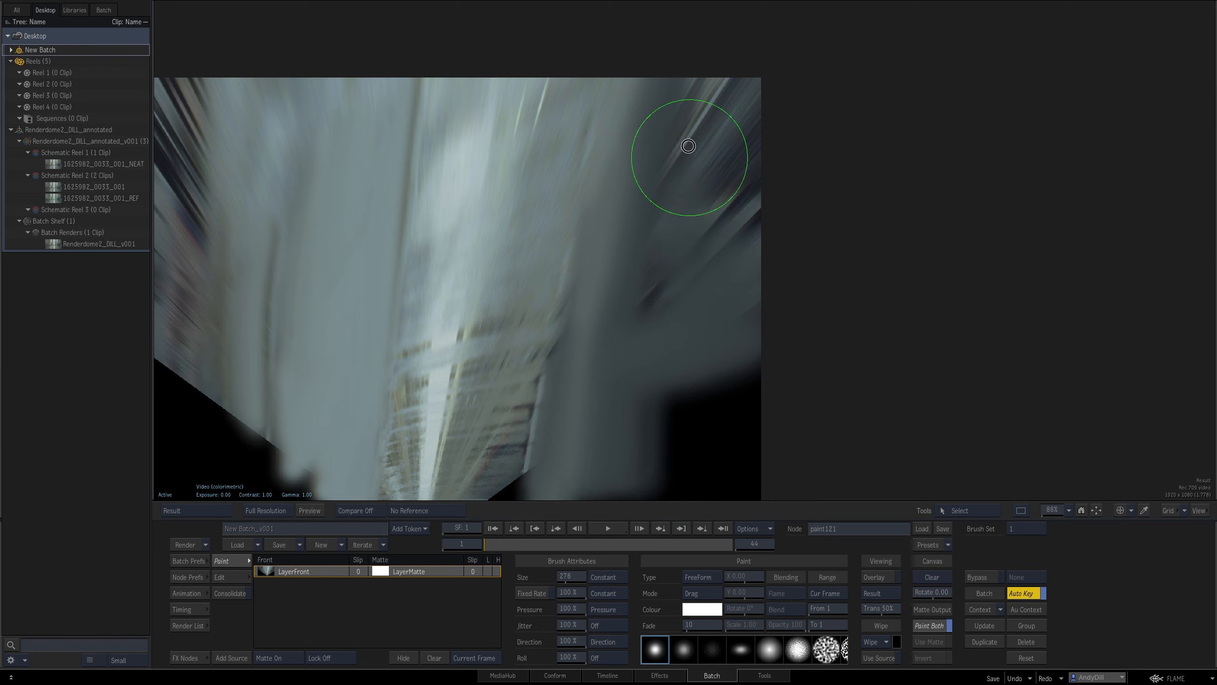
{"action": "left_click_drag", "start_coordinate": [660, 298], "coordinate": [721, 58]}
{"action": "left_click_drag", "start_coordinate": [722, 226], "coordinate": [751, 68]}
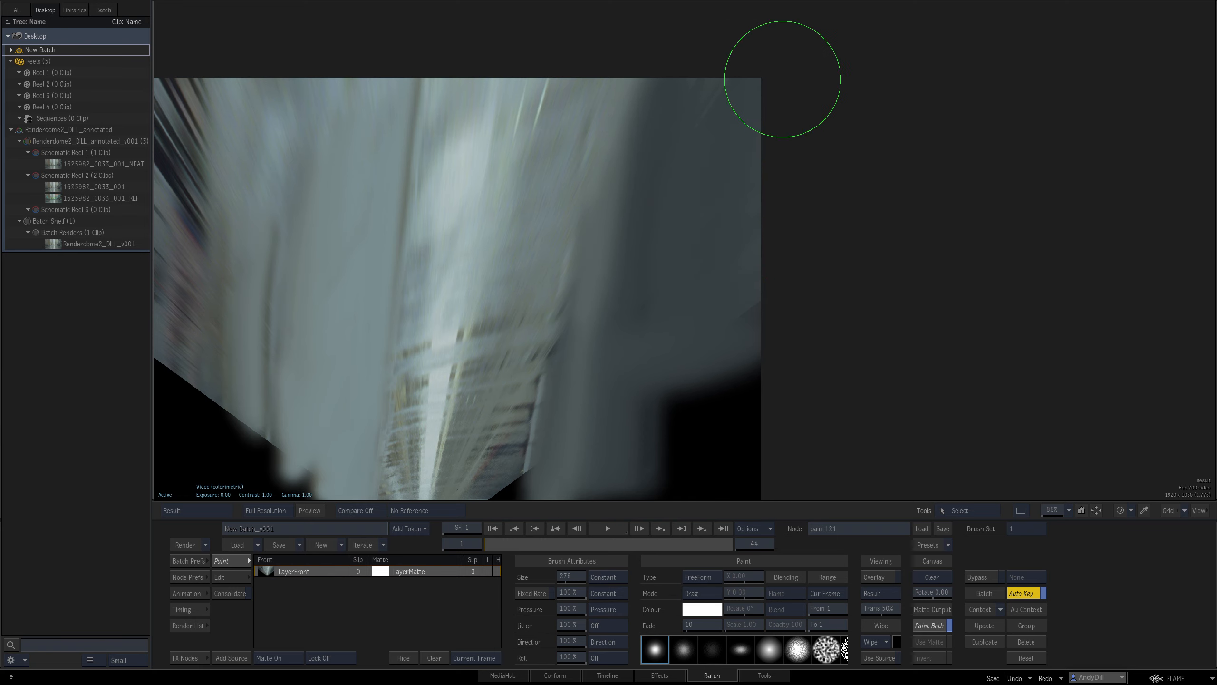
{"action": "mouse_move", "coordinate": [520, 406]}
{"action": "left_mouse_down"}
{"action": "mouse_move", "coordinate": [611, 280]}
{"action": "mouse_move", "coordinate": [519, 371]}
{"action": "left_mouse_up"}
{"action": "left_click_drag", "start_coordinate": [569, 308], "coordinate": [554, 334]}
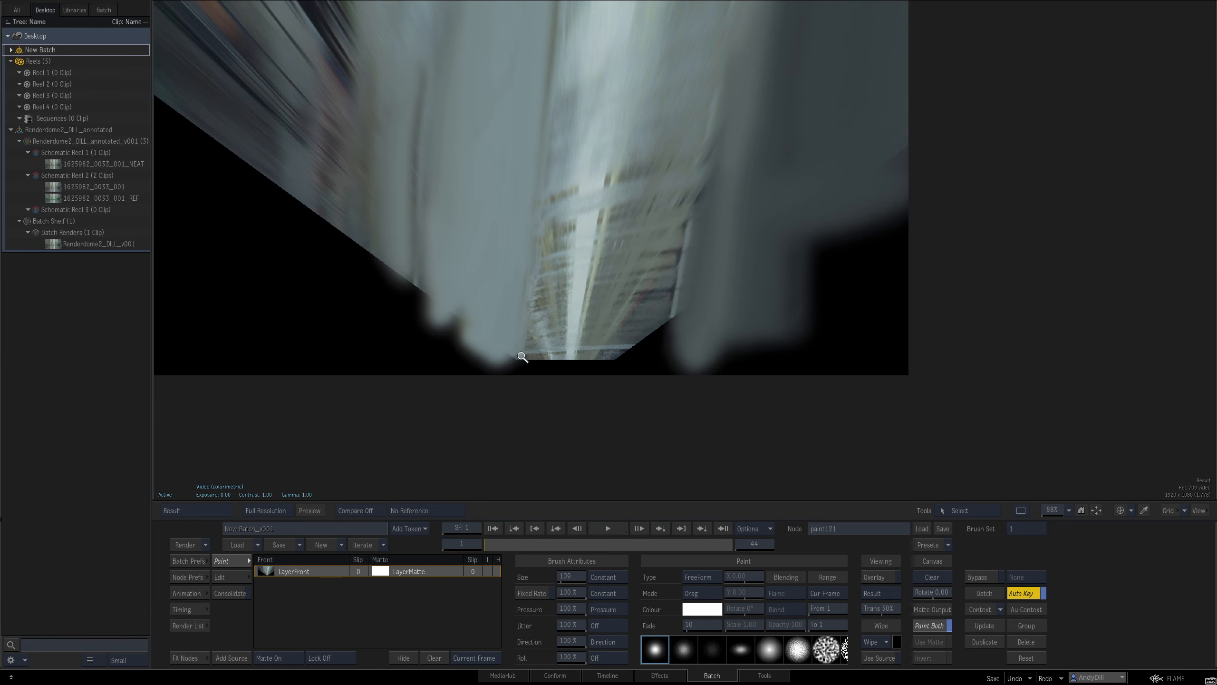
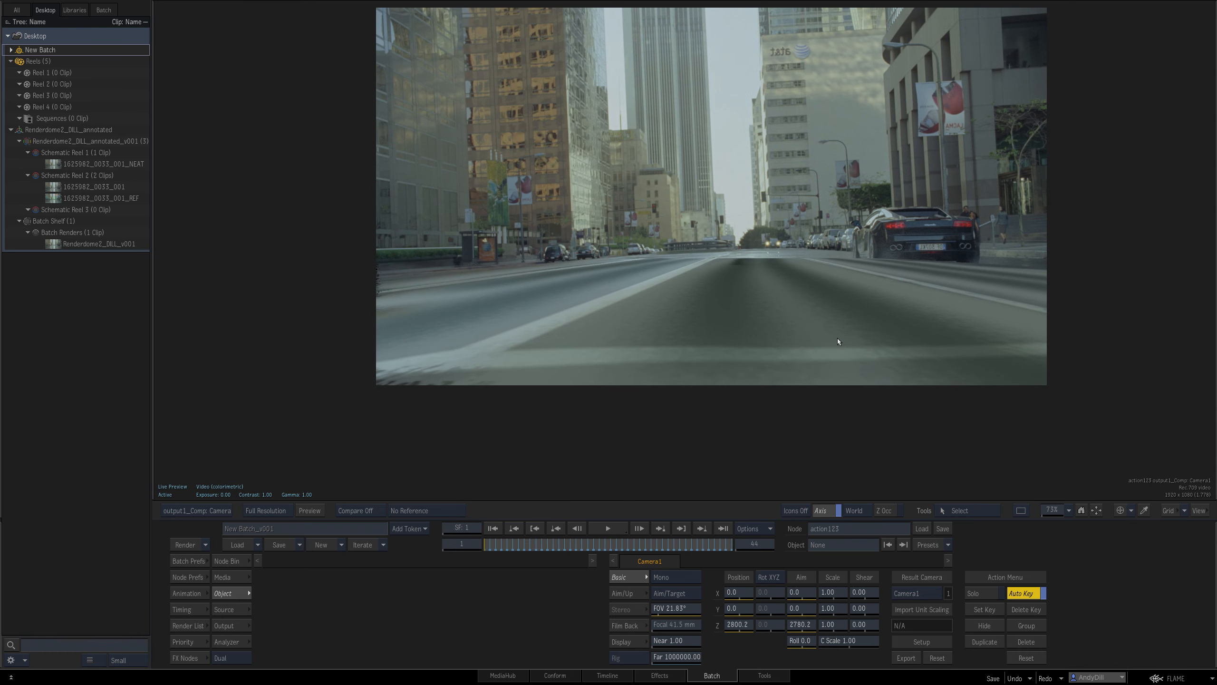
Open action123 from the Batch schematic, select surface2, and select its cc129 entry in the Action's media list.
{"action": "key", "text": "Escape"}
{"action": "double_click", "coordinate": [830, 108]}
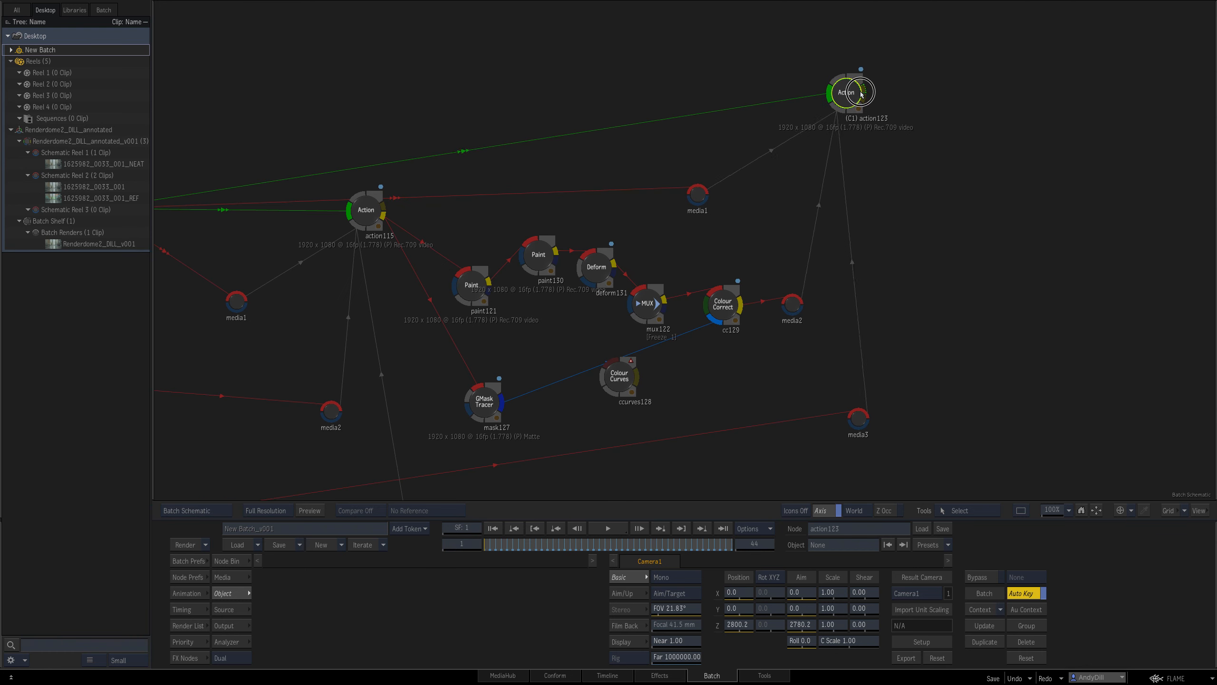
{"action": "left_click_drag", "start_coordinate": [1005, 366], "coordinate": [848, 285]}
{"action": "left_click", "coordinate": [745, 389]}
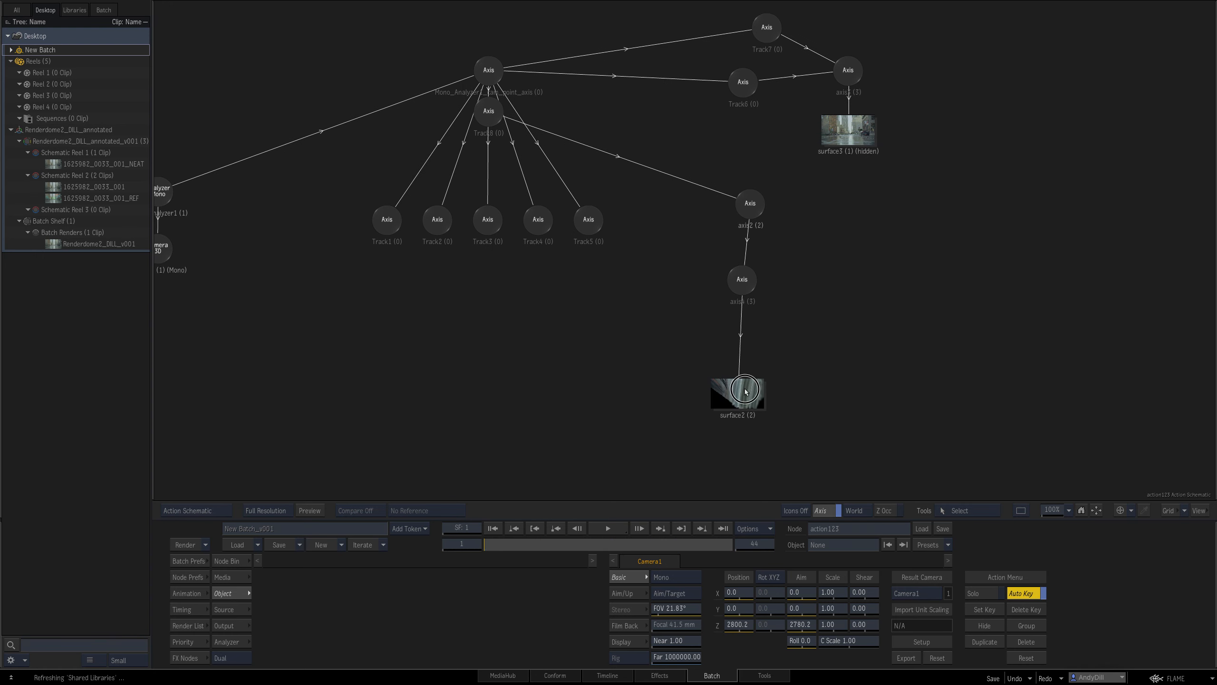
{"action": "key", "text": "F4"}
{"action": "left_click", "coordinate": [242, 577]}
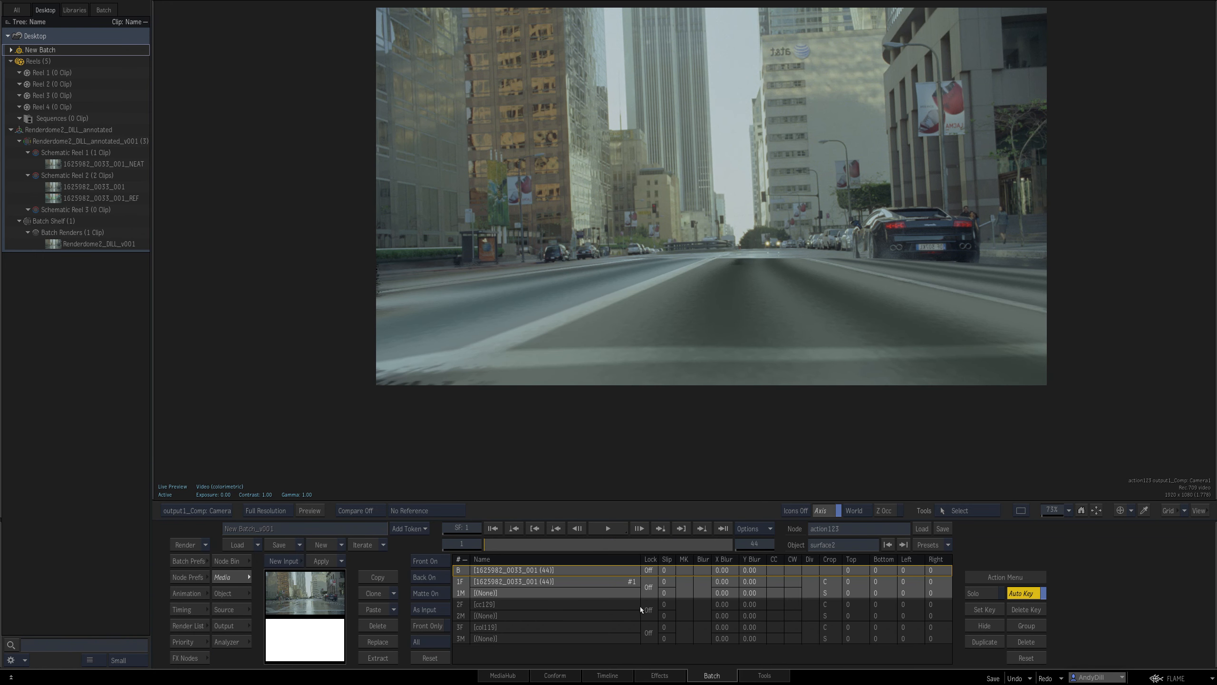
{"action": "left_click", "coordinate": [553, 610]}
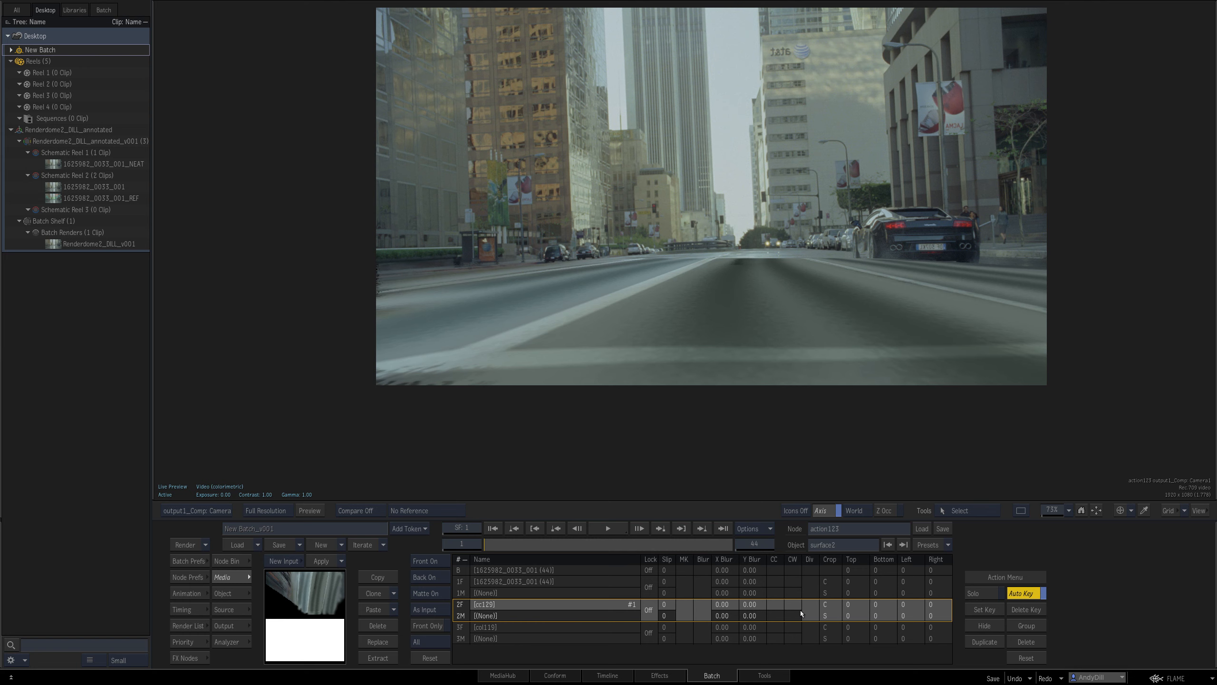
Enable crop and crop softness on the cc129 media, try a top softness of 150, and set it to 600.
{"action": "left_click", "coordinate": [851, 618]}
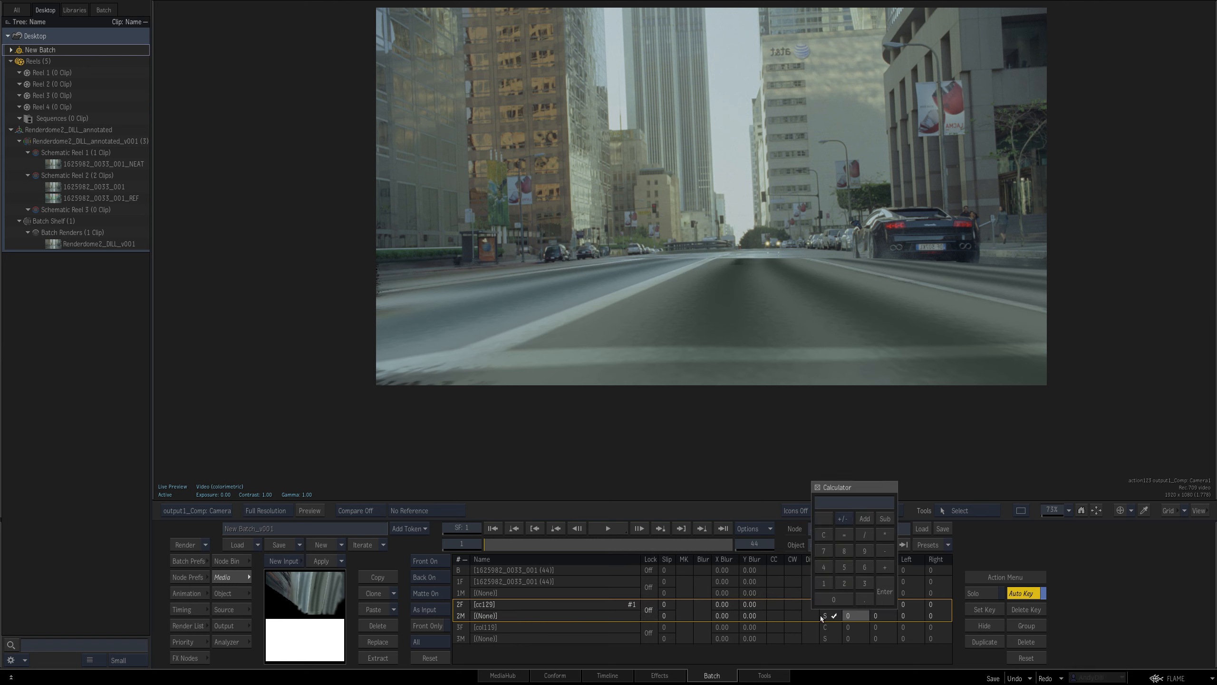
{"action": "left_click", "coordinate": [862, 615]}
{"action": "left_click_drag", "start_coordinate": [861, 615], "coordinate": [1077, 587]}
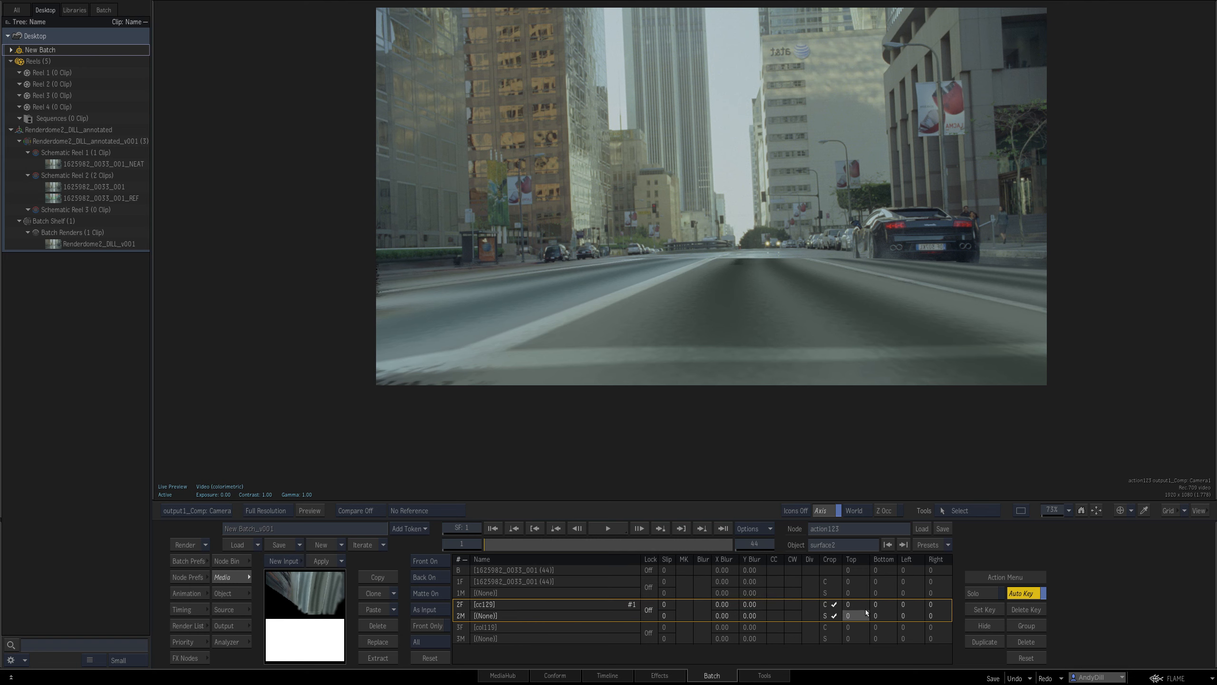
{"action": "left_click", "coordinate": [854, 618]}
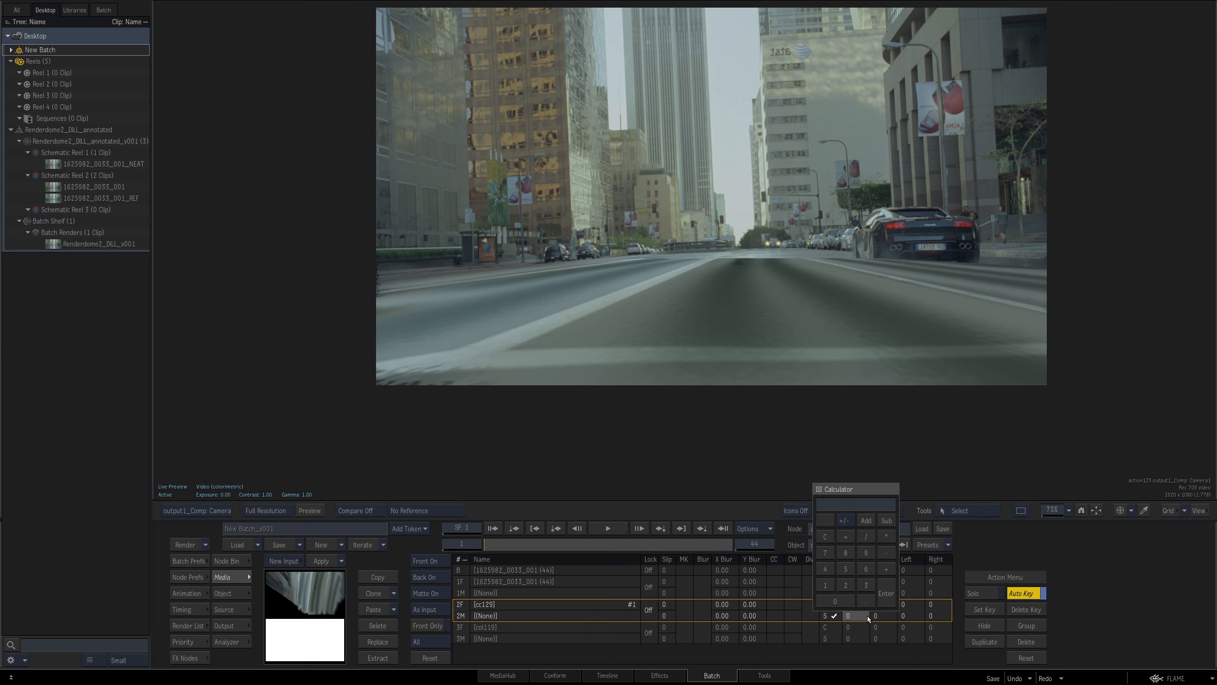
{"action": "type", "text": "150"}
{"action": "key", "text": "Return"}
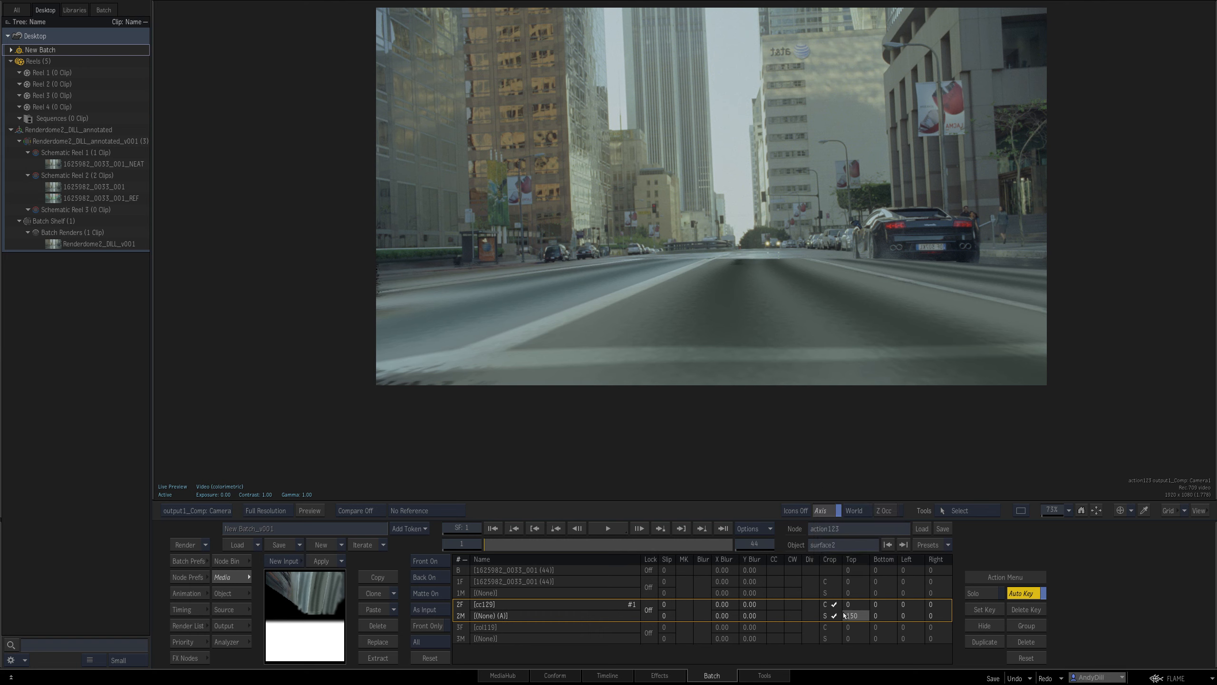
{"action": "left_click", "coordinate": [852, 605]}
{"action": "type", "text": "60"}
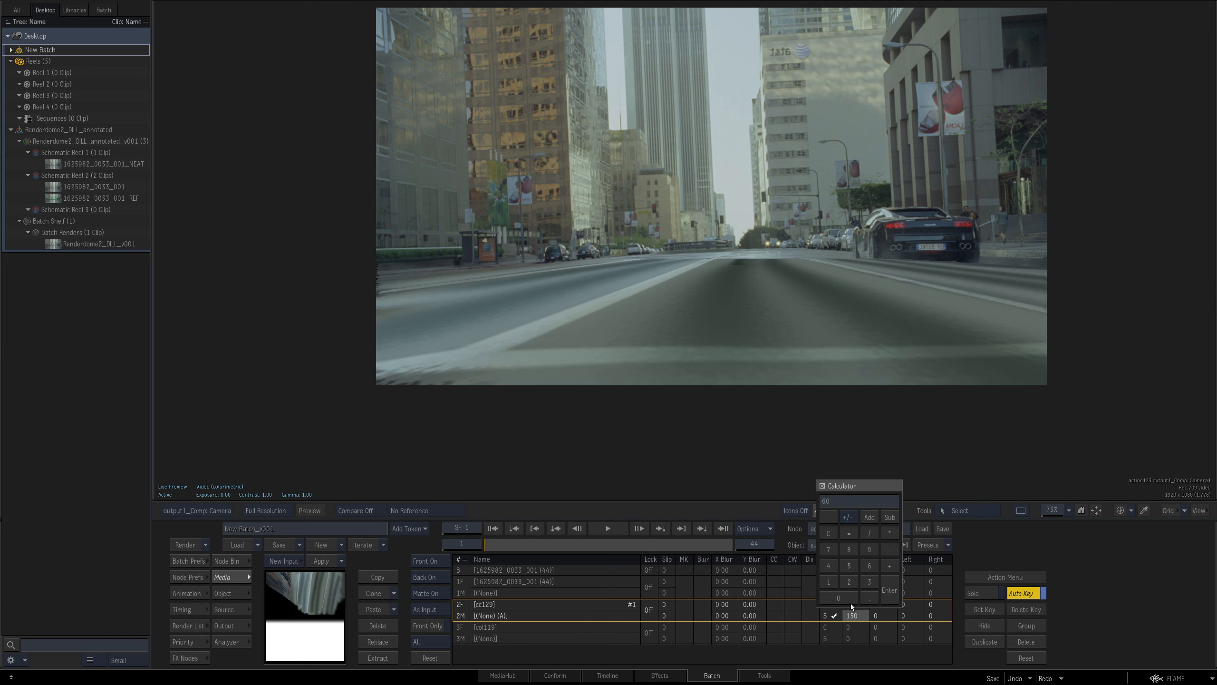
{"action": "type", "text": "0"}
{"action": "key", "text": "Return"}
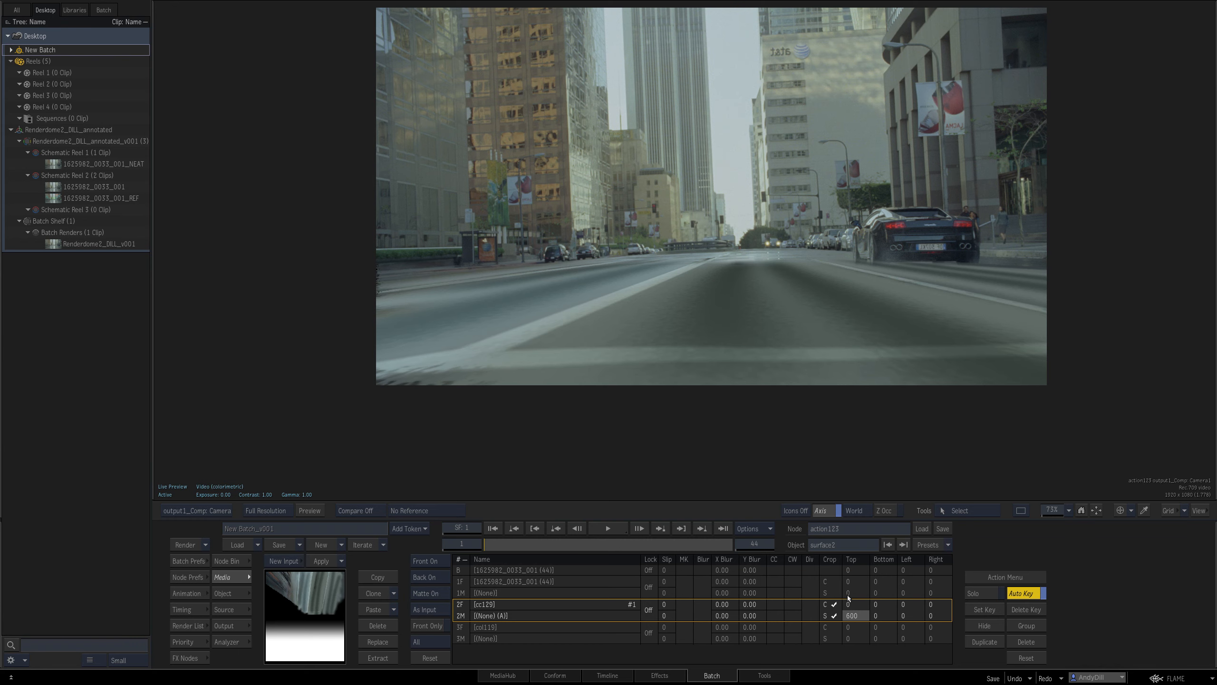
Review the composite in action123 and the FlatCam output of action115, returning to the Batch schematic.
{"action": "key", "text": "Escape"}
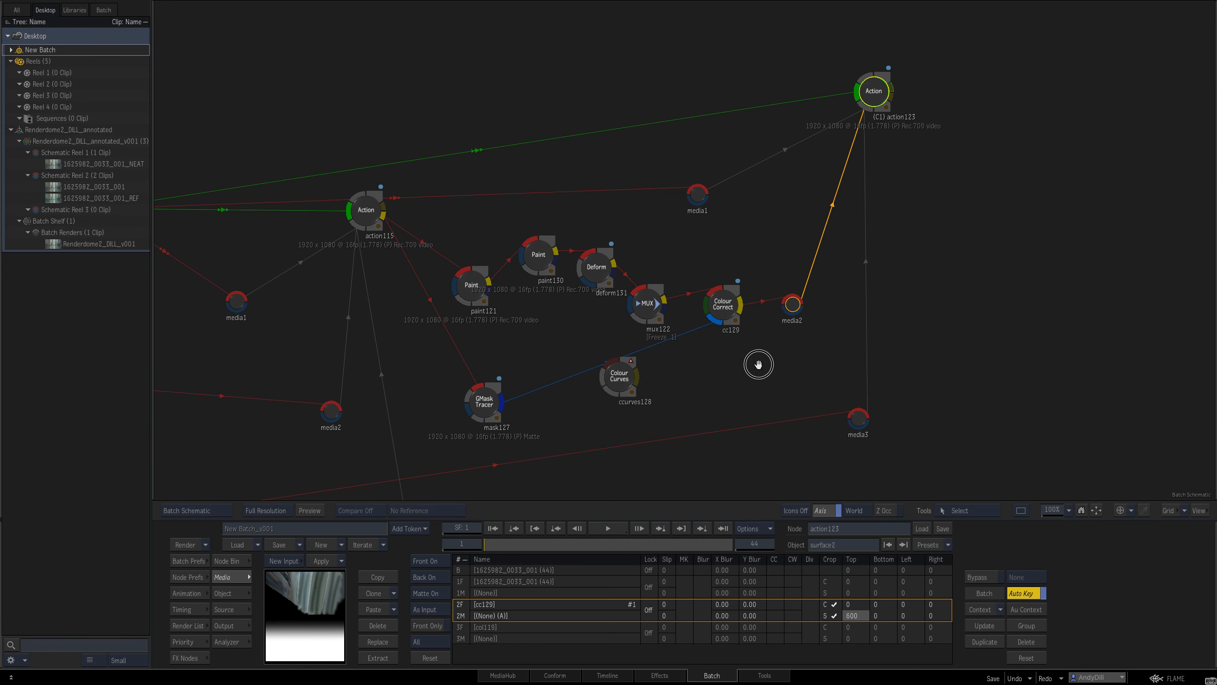
{"action": "left_click_drag", "start_coordinate": [758, 365], "coordinate": [866, 388]}
{"action": "left_click_drag", "start_coordinate": [585, 309], "coordinate": [581, 300]}
{"action": "left_click_drag", "start_coordinate": [645, 278], "coordinate": [631, 288]}
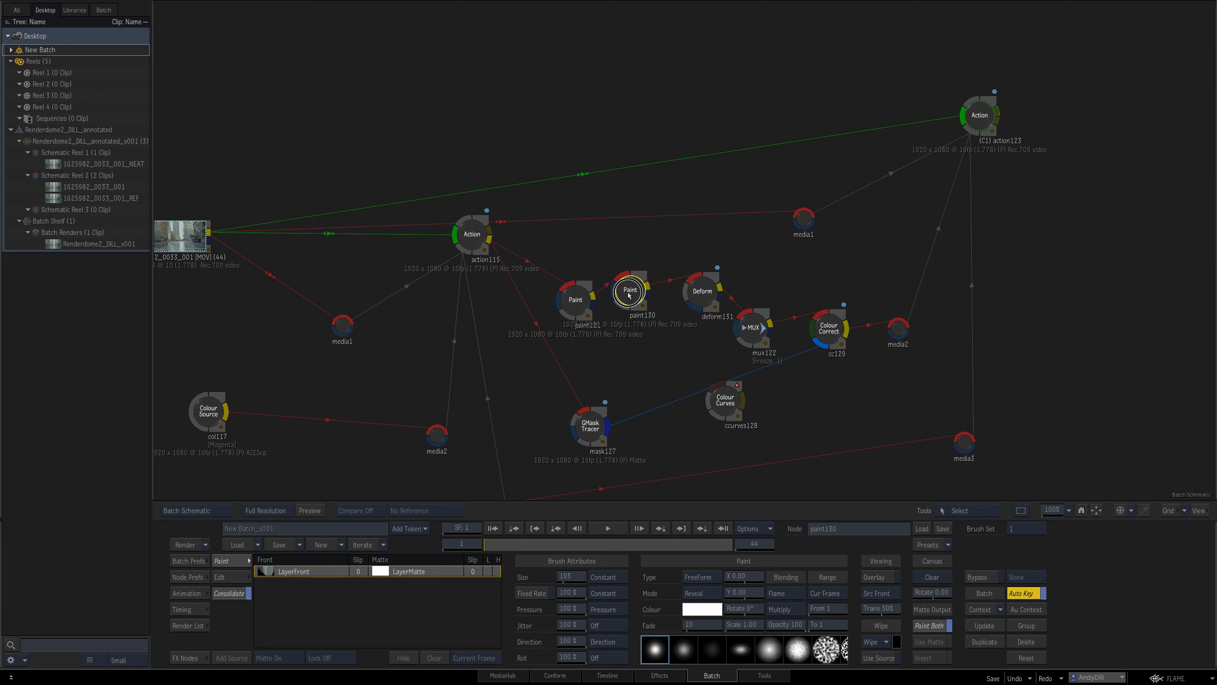
{"action": "left_click_drag", "start_coordinate": [960, 122], "coordinate": [968, 121]}
{"action": "key", "text": "Escape"}
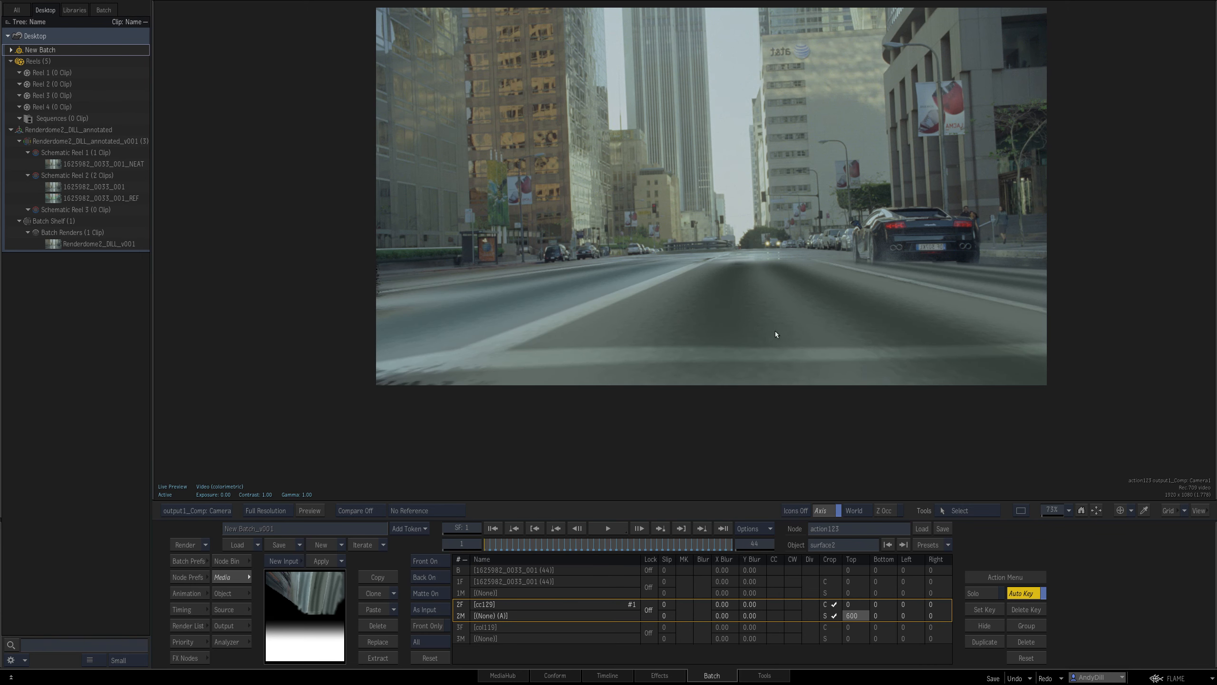
{"action": "key", "text": "Escape"}
{"action": "left_click_drag", "start_coordinate": [797, 345], "coordinate": [790, 363]}
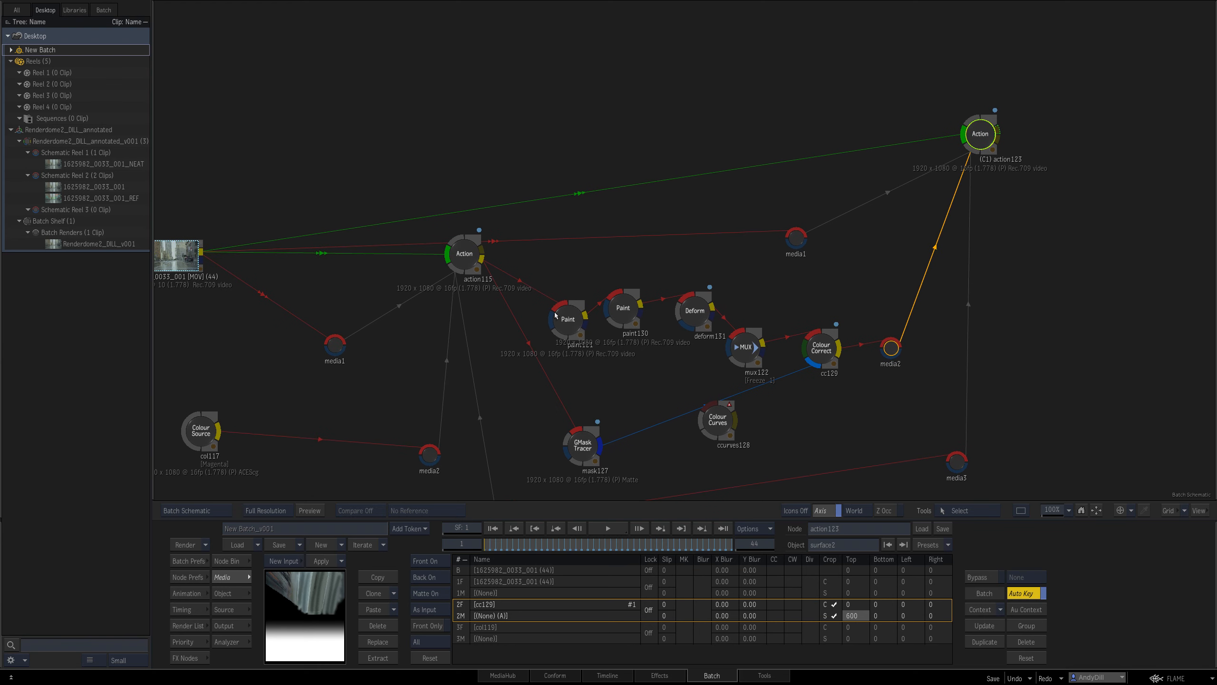
{"action": "left_click", "coordinate": [459, 261]}
{"action": "key", "text": "Escape"}
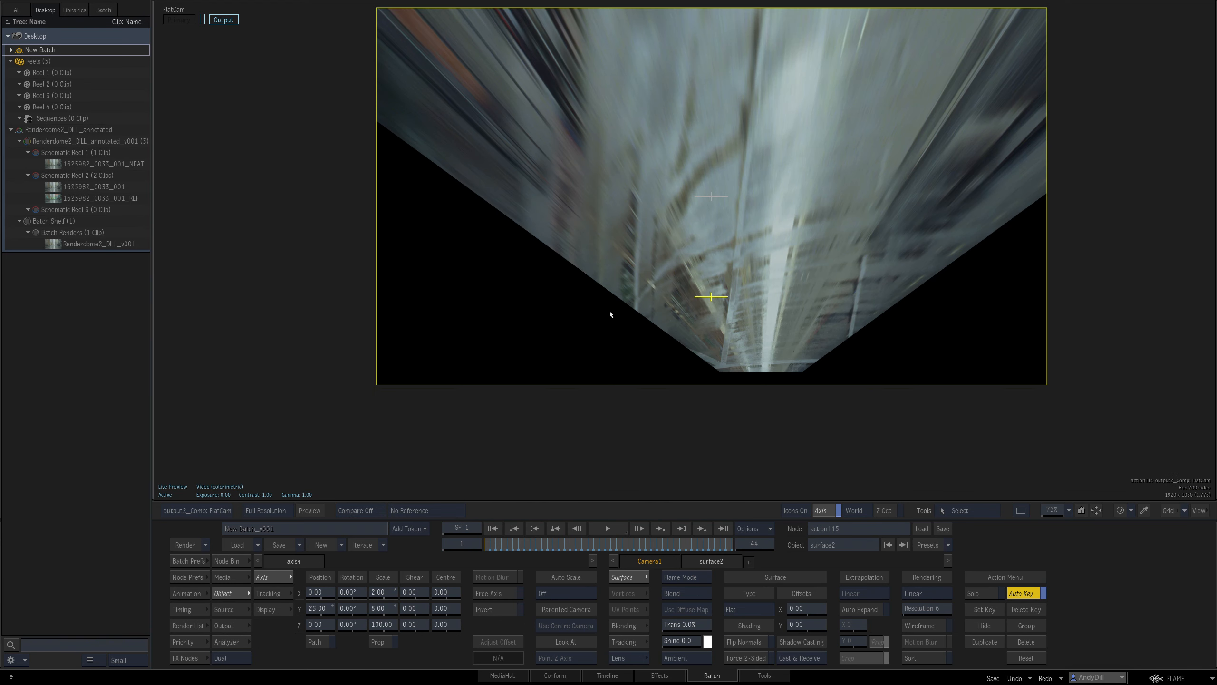
{"action": "key", "text": "Escape"}
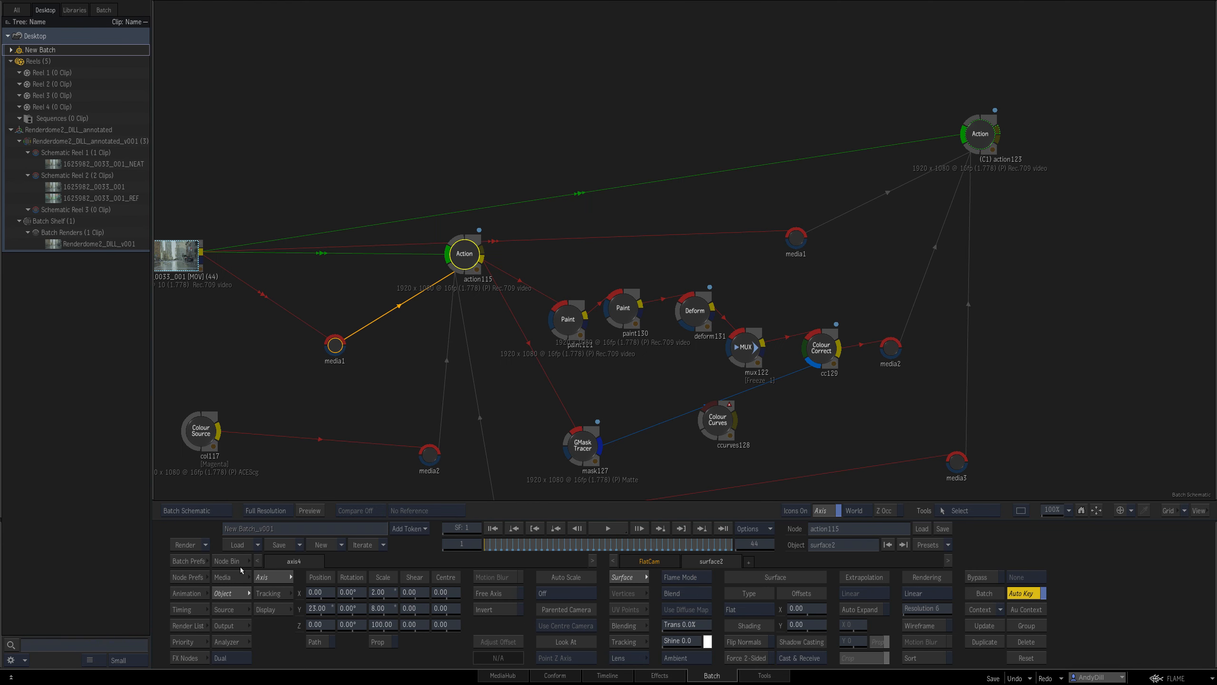
Add a Blur node fed by action115's FlatCam output, with blur width 10.90 and height 103.50.
{"action": "left_click", "coordinate": [190, 658]}
{"action": "left_click_drag", "start_coordinate": [419, 589], "coordinate": [607, 267]}
{"action": "double_click", "coordinate": [607, 267]}
{"action": "left_click", "coordinate": [402, 609]}
{"action": "left_click_drag", "start_coordinate": [394, 592], "coordinate": [451, 572]}
{"action": "key", "text": "Escape"}
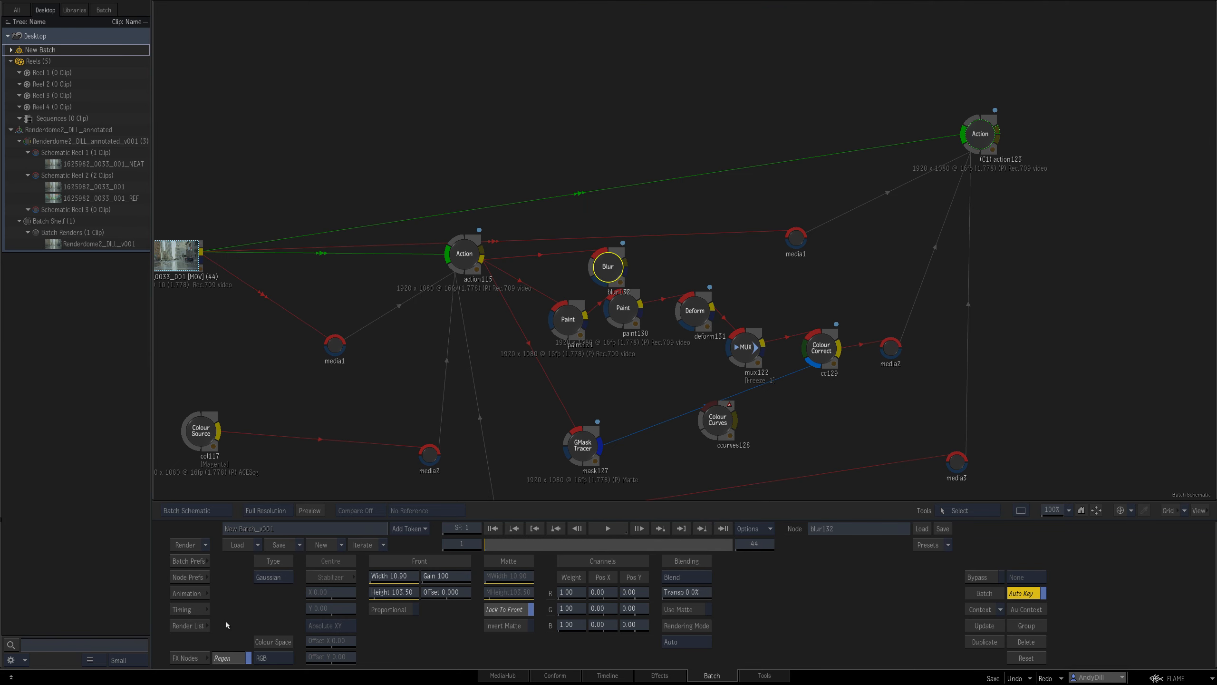
Add a Comp node blending the blurred FlatCam view with the painted road, and set Input 1 transparency to 59%.
{"action": "left_click", "coordinate": [188, 658]}
{"action": "left_click_drag", "start_coordinate": [680, 588], "coordinate": [938, 324]}
{"action": "left_click_drag", "start_coordinate": [863, 352], "coordinate": [881, 340]}
{"action": "double_click", "coordinate": [881, 341]}
{"action": "mouse_move", "coordinate": [475, 640]}
{"action": "left_mouse_down"}
{"action": "mouse_move", "coordinate": [533, 630]}
{"action": "mouse_move", "coordinate": [498, 639]}
{"action": "left_mouse_up"}
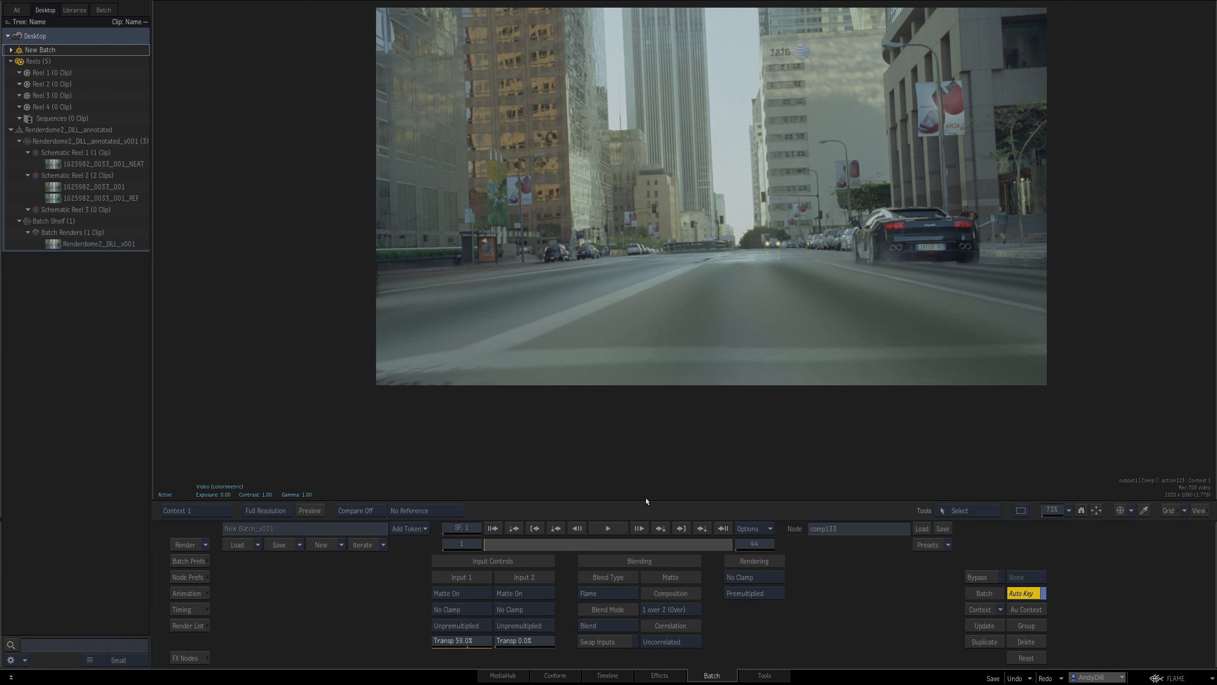
{"action": "left_click_drag", "start_coordinate": [900, 375], "coordinate": [810, 375]}
{"action": "key", "text": "Escape"}
Move the Comp node between mux122 and Colour Correct cc129, and check the composite from the Colour Correct.
{"action": "left_click", "coordinate": [880, 334]}
{"action": "left_click_drag", "start_coordinate": [879, 335], "coordinate": [813, 283]}
{"action": "left_click_drag", "start_coordinate": [823, 349], "coordinate": [877, 342]}
{"action": "left_click_drag", "start_coordinate": [808, 287], "coordinate": [809, 338]}
{"action": "mouse_move", "coordinate": [926, 329]}
{"action": "left_mouse_down"}
{"action": "mouse_move", "coordinate": [910, 349]}
{"action": "mouse_move", "coordinate": [926, 350]}
{"action": "left_mouse_up"}
{"action": "left_click", "coordinate": [872, 341]}
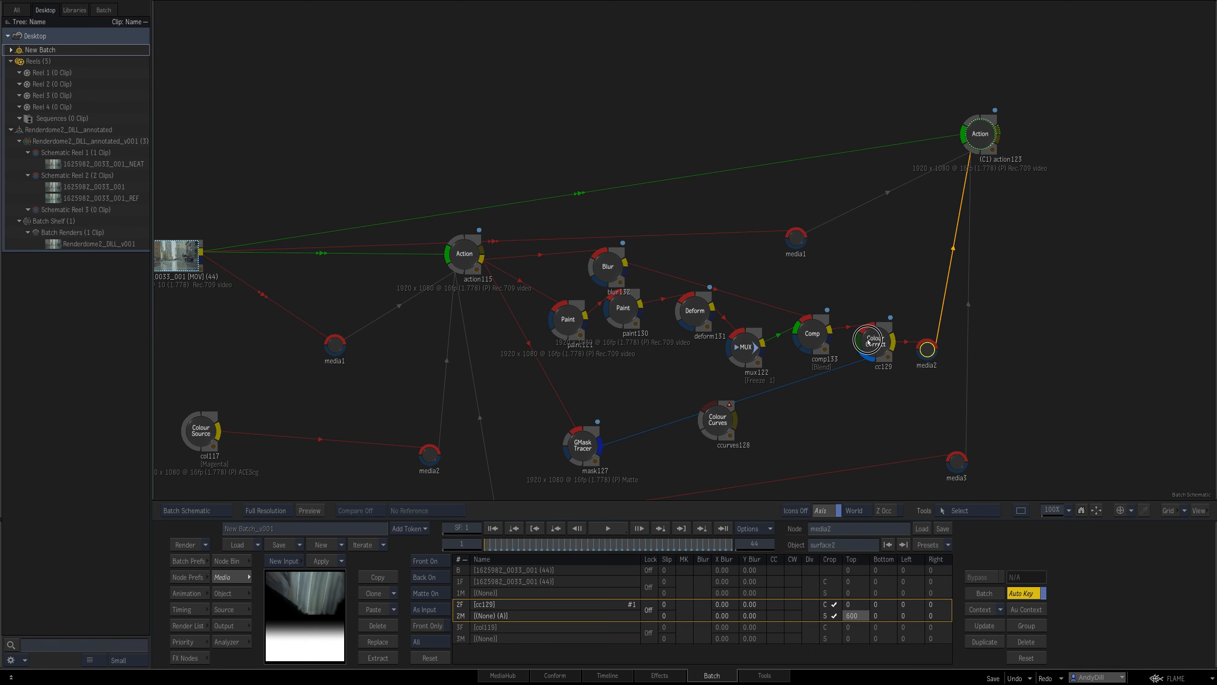
{"action": "key", "text": "1"}
{"action": "key", "text": "Escape"}
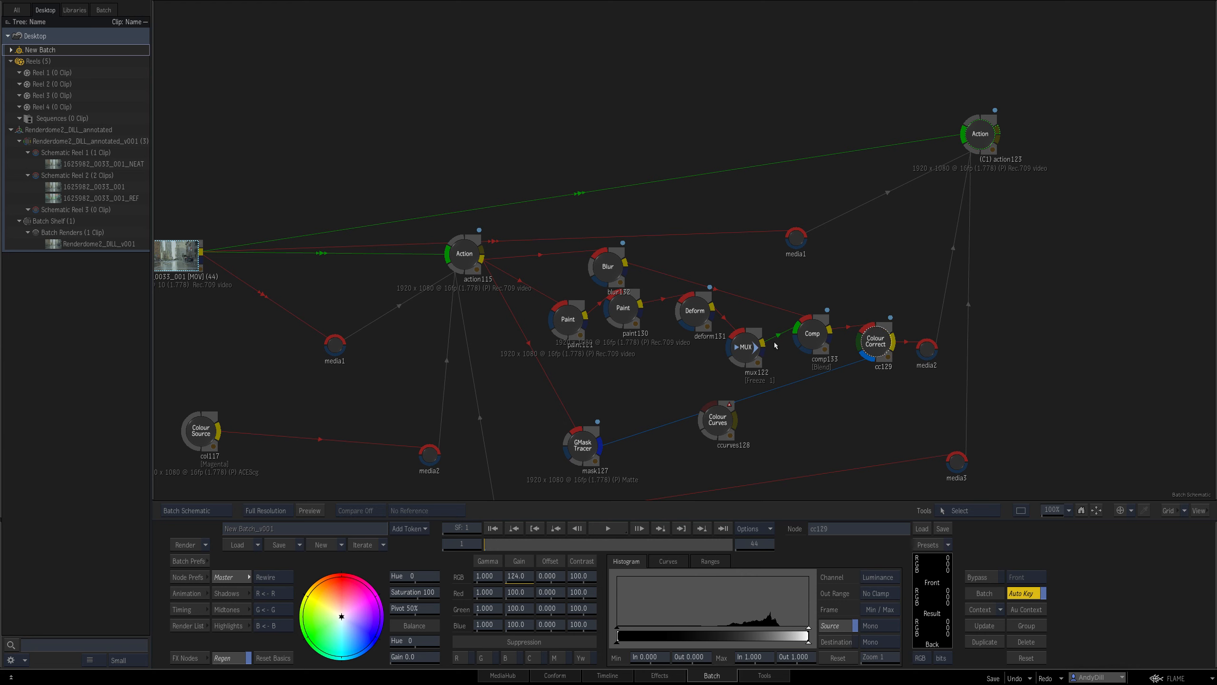
In the Comp node, set Input 1 to Premultiplied with 45% transparency, and scrub the clip to check the blend.
{"action": "left_click", "coordinate": [813, 334]}
{"action": "key", "text": "1"}
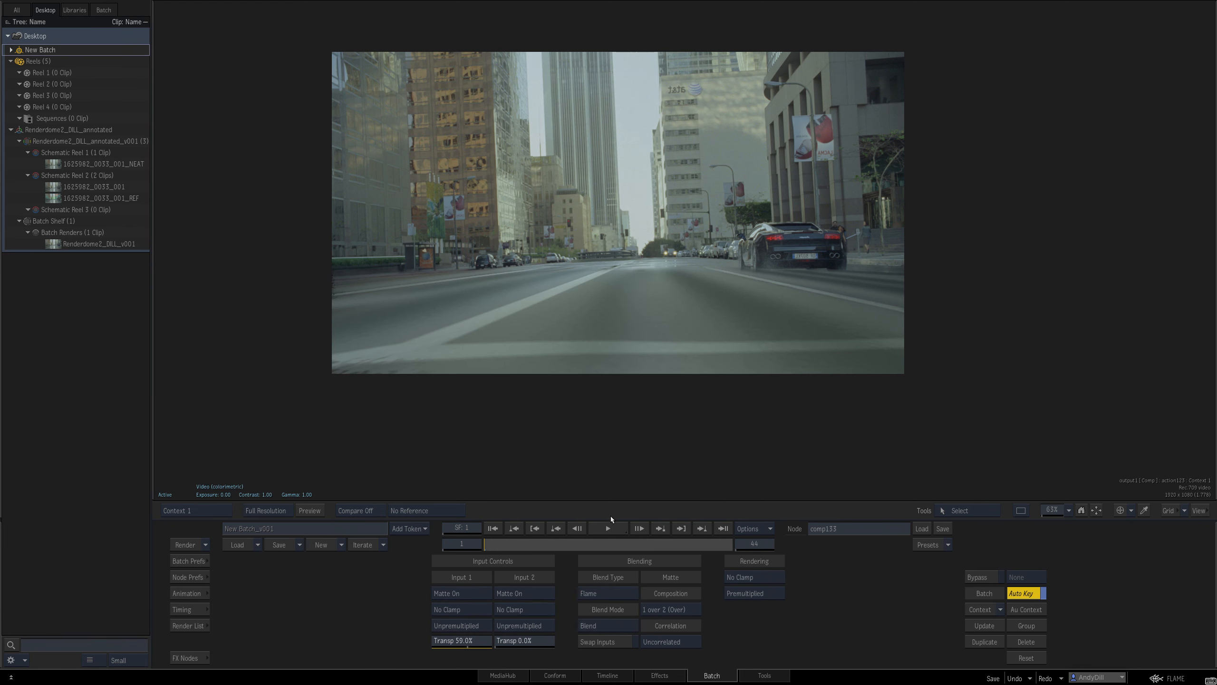
{"action": "left_click", "coordinate": [461, 626]}
{"action": "mouse_move", "coordinate": [472, 641]}
{"action": "left_mouse_down"}
{"action": "mouse_move", "coordinate": [455, 642]}
{"action": "mouse_move", "coordinate": [488, 642]}
{"action": "mouse_move", "coordinate": [464, 640]}
{"action": "left_mouse_up"}
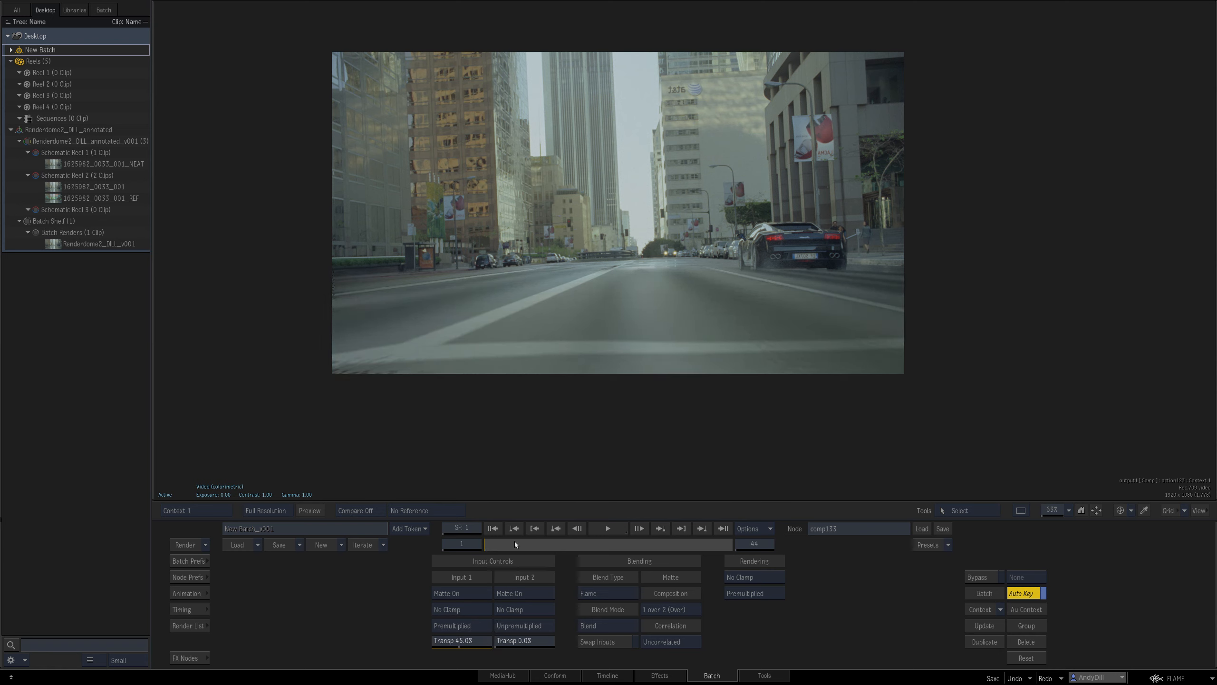
{"action": "left_click_drag", "start_coordinate": [501, 546], "coordinate": [451, 530]}
{"action": "key", "text": "Escape"}
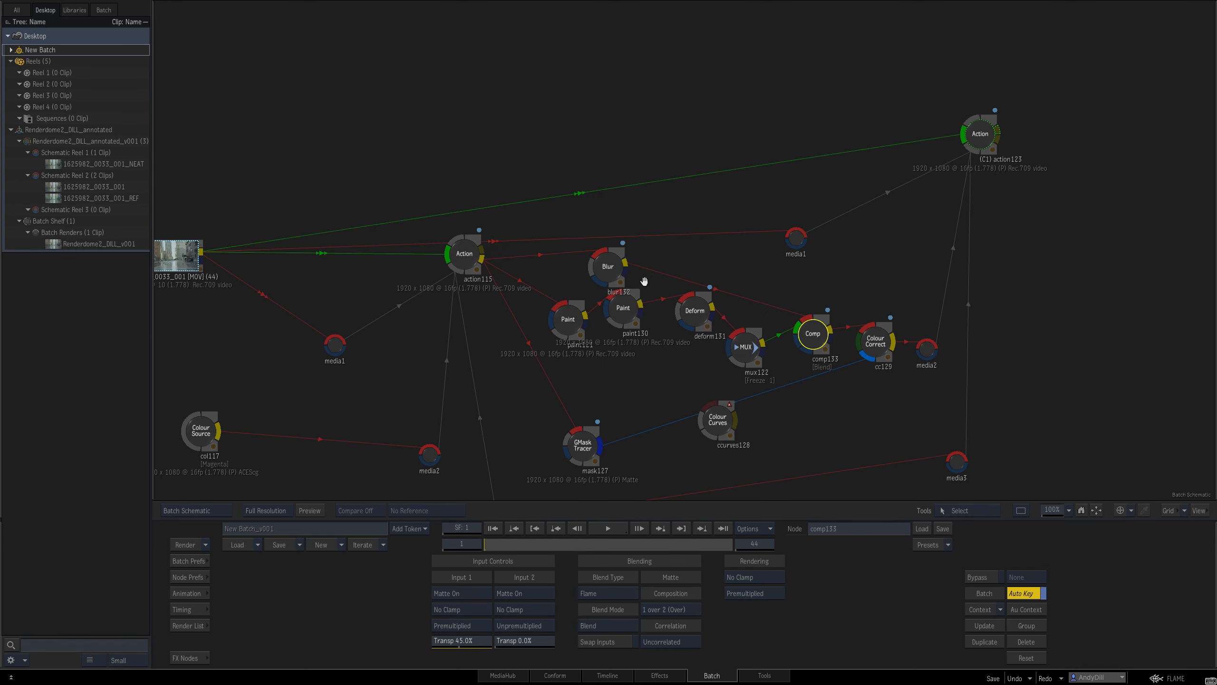
Add another Action node fed by the original street clip as background and front media, and open its schematic.
{"action": "left_click_drag", "start_coordinate": [644, 282], "coordinate": [885, 344]}
{"action": "left_click", "coordinate": [185, 658]}
{"action": "left_click_drag", "start_coordinate": [404, 617], "coordinate": [590, 112]}
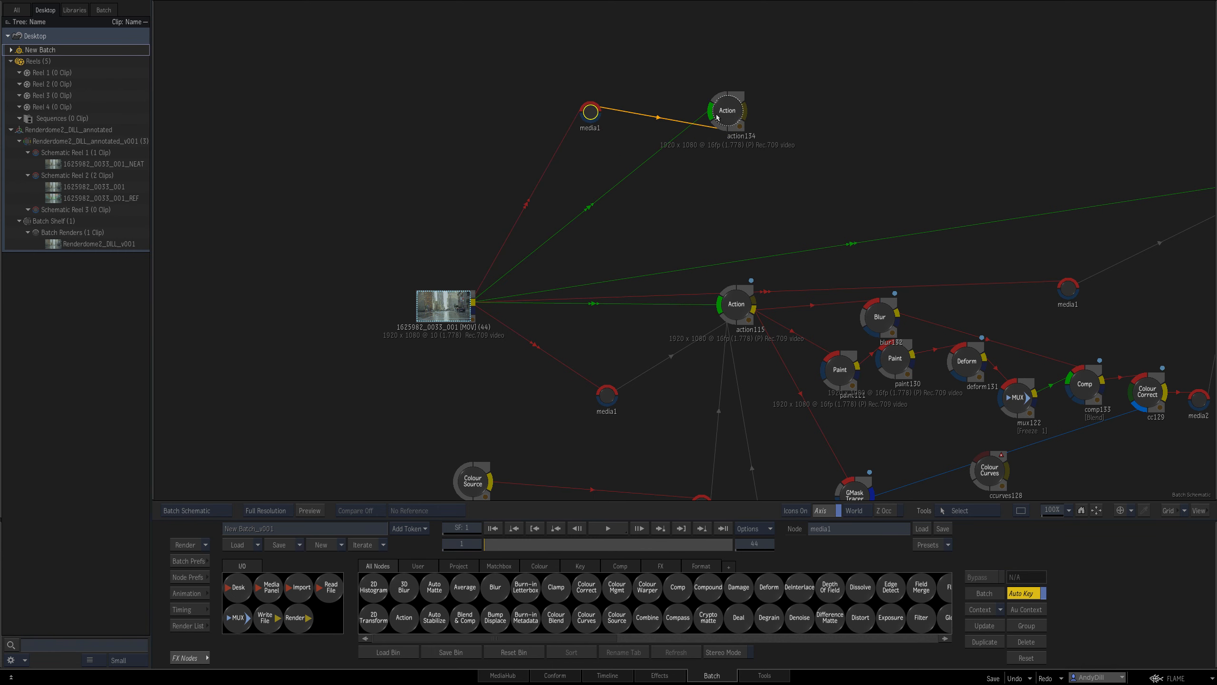
{"action": "key", "text": "F4"}
{"action": "key", "text": "F8"}
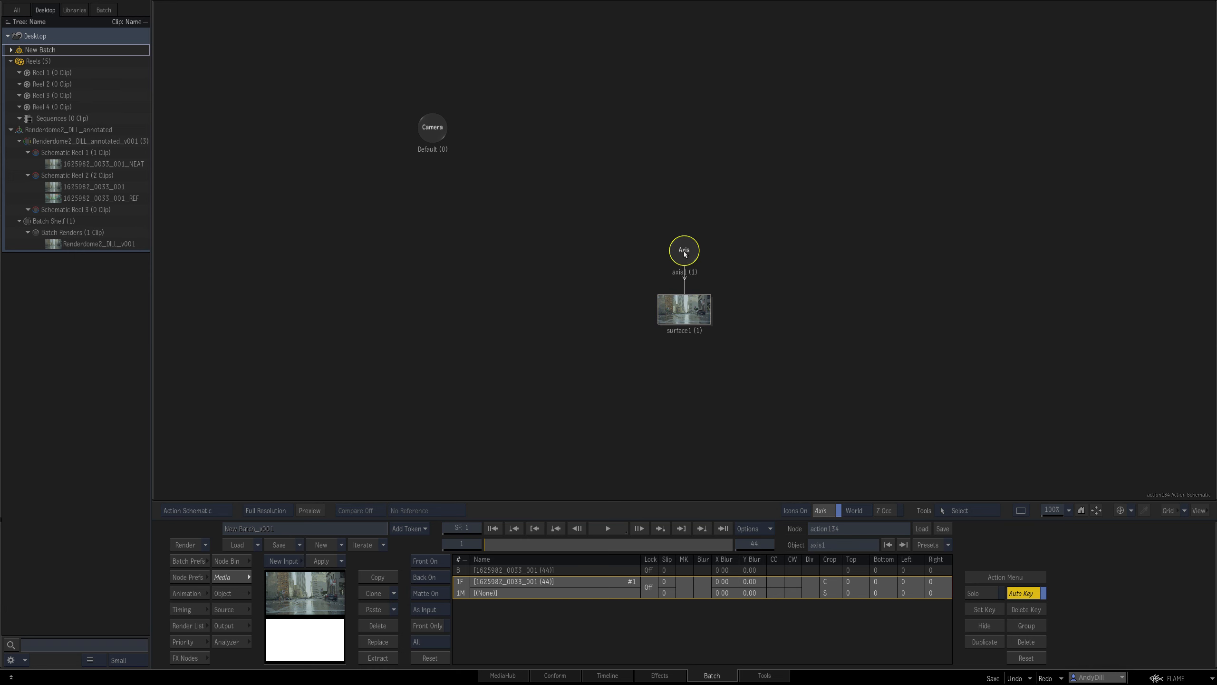
{"action": "double_click", "coordinate": [684, 254]}
Add a GMask on the black sports car and select the mask's axis.
{"action": "left_click", "coordinate": [231, 561]}
{"action": "key", "text": "F4"}
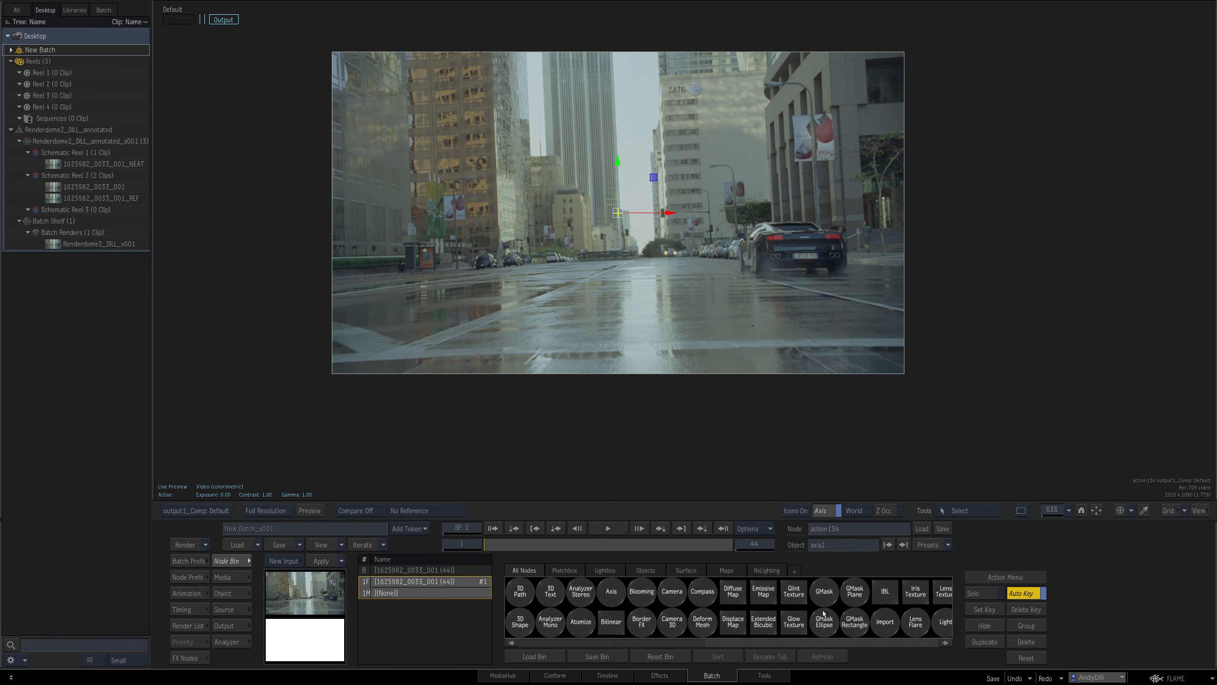
{"action": "left_click", "coordinate": [824, 597]}
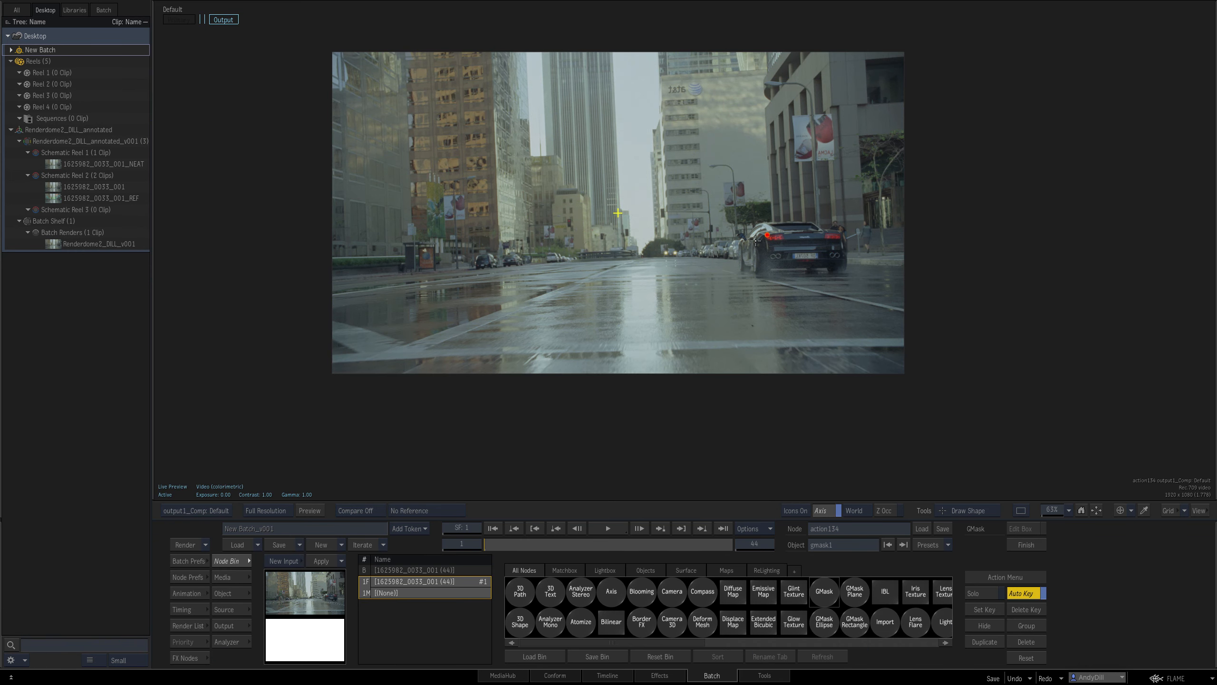
{"action": "left_click", "coordinate": [843, 235]}
{"action": "key", "text": "F8"}
{"action": "left_click_drag", "start_coordinate": [874, 271], "coordinate": [791, 268]}
{"action": "double_click", "coordinate": [704, 308]}
{"action": "key", "text": "F4"}
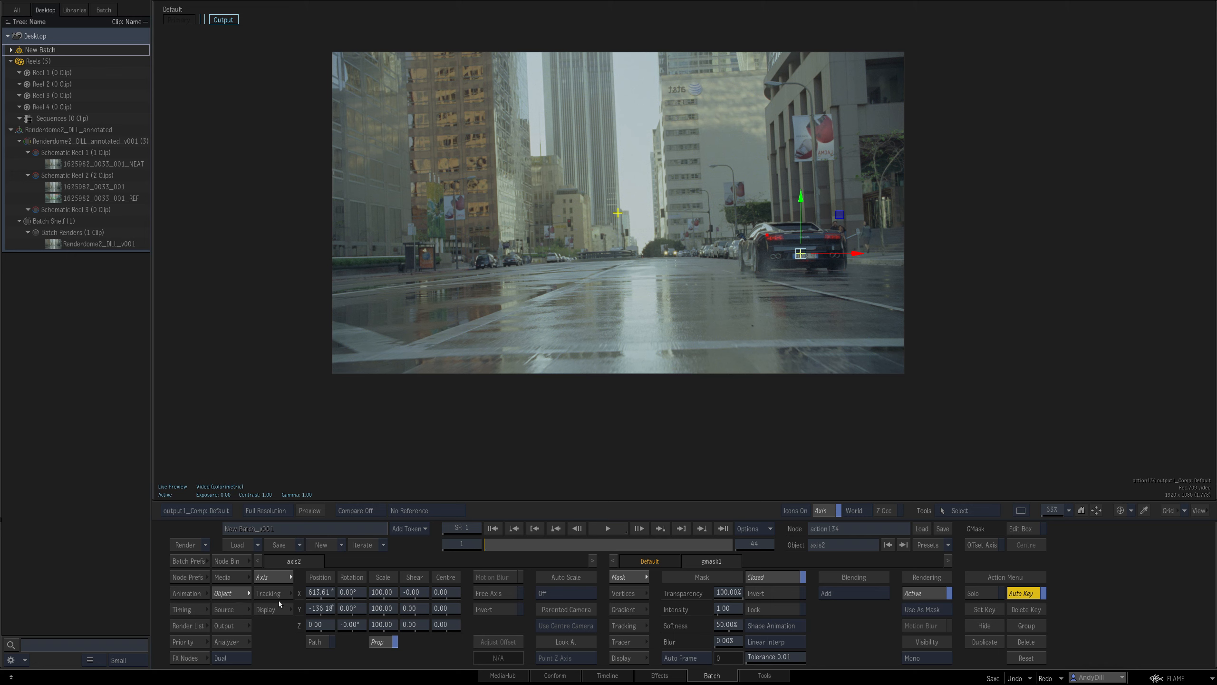
Open the mask axis's planar tracking settings and enable Occlusions, Lighting and Analyze RGB Channels.
{"action": "left_click", "coordinate": [288, 596]}
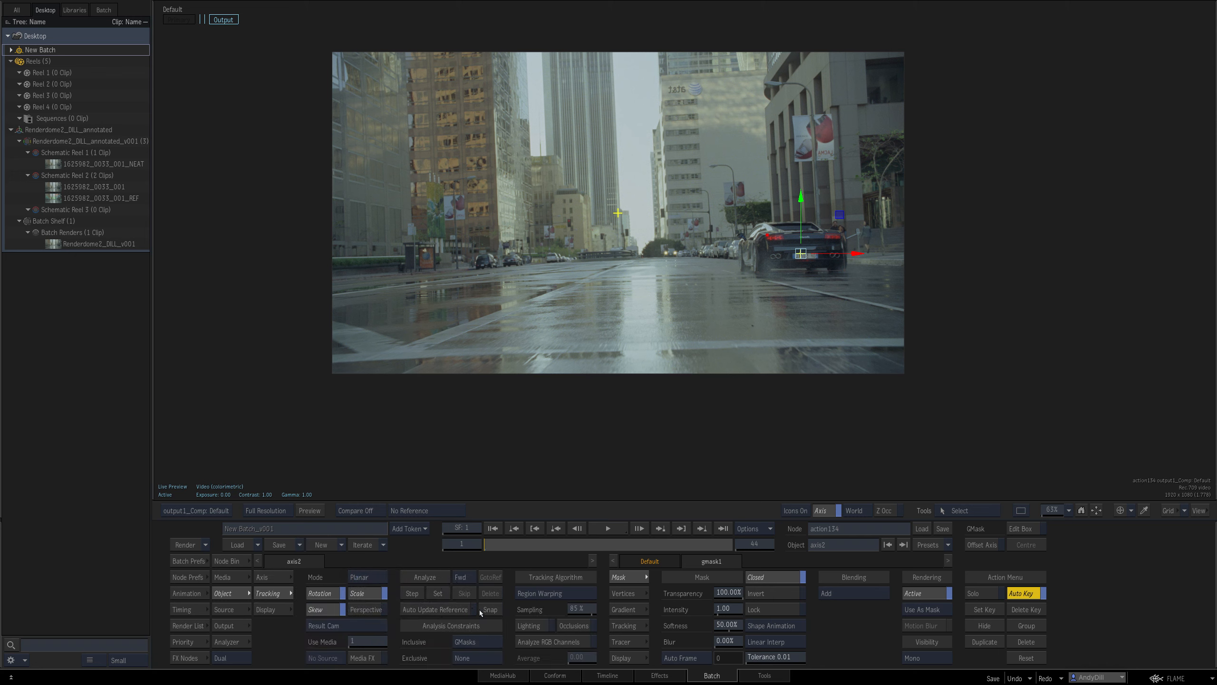
{"action": "left_click", "coordinate": [581, 626]}
{"action": "left_click", "coordinate": [532, 626]}
{"action": "left_click", "coordinate": [555, 641]}
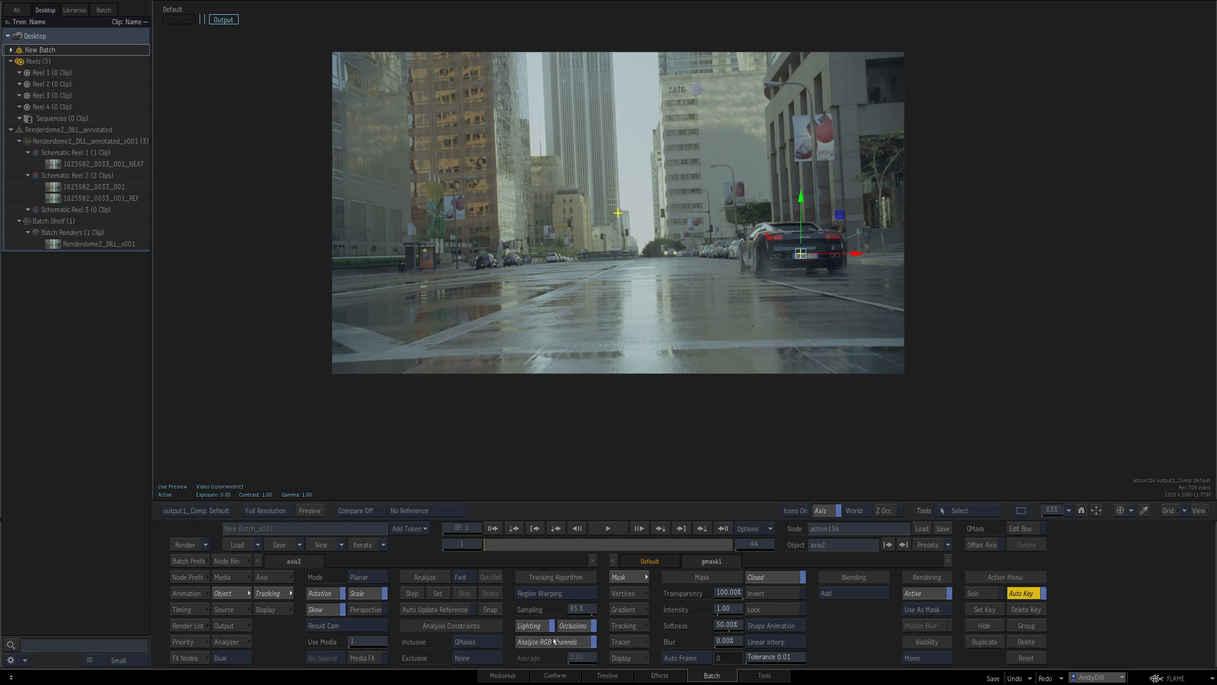
Analyze the planar track on the car mask's axis, and delete the GMask from the Action schematic while keeping its tracked axis.
{"action": "left_click", "coordinate": [427, 580]}
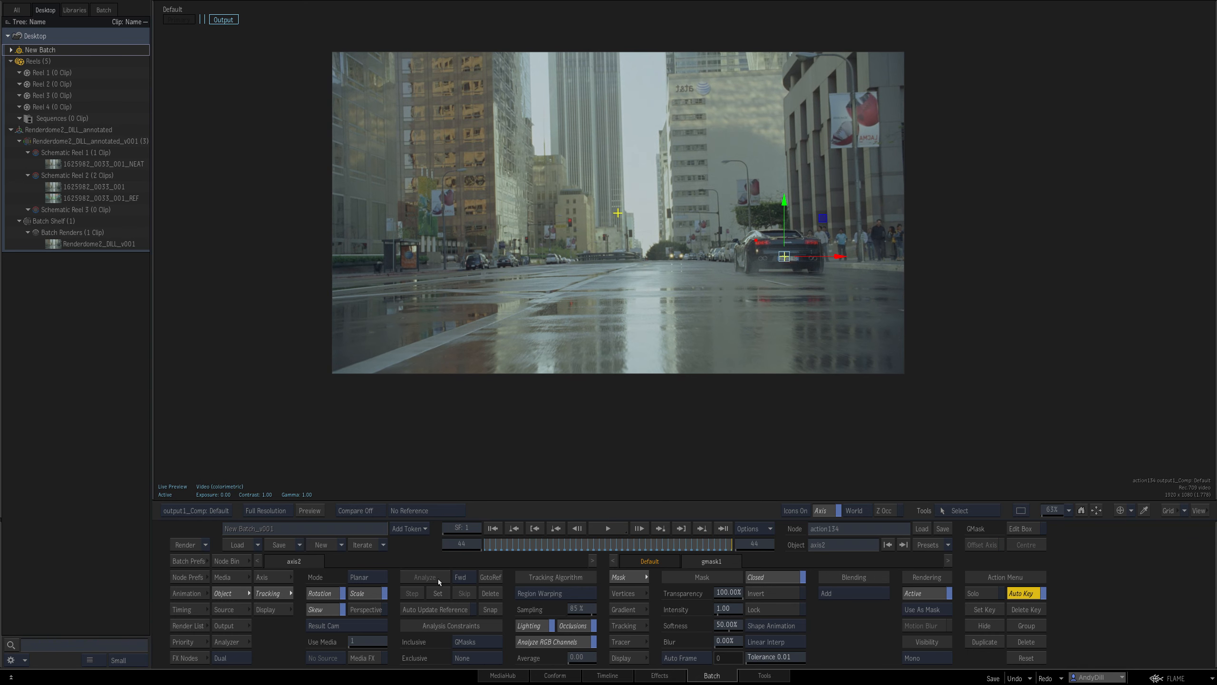
{"action": "key", "text": "F8"}
{"action": "left_click_drag", "start_coordinate": [840, 327], "coordinate": [824, 327]}
{"action": "key", "text": "shift+g"}
{"action": "left_click_drag", "start_coordinate": [739, 309], "coordinate": [664, 520]}
{"action": "left_click_drag", "start_coordinate": [685, 371], "coordinate": [653, 532]}
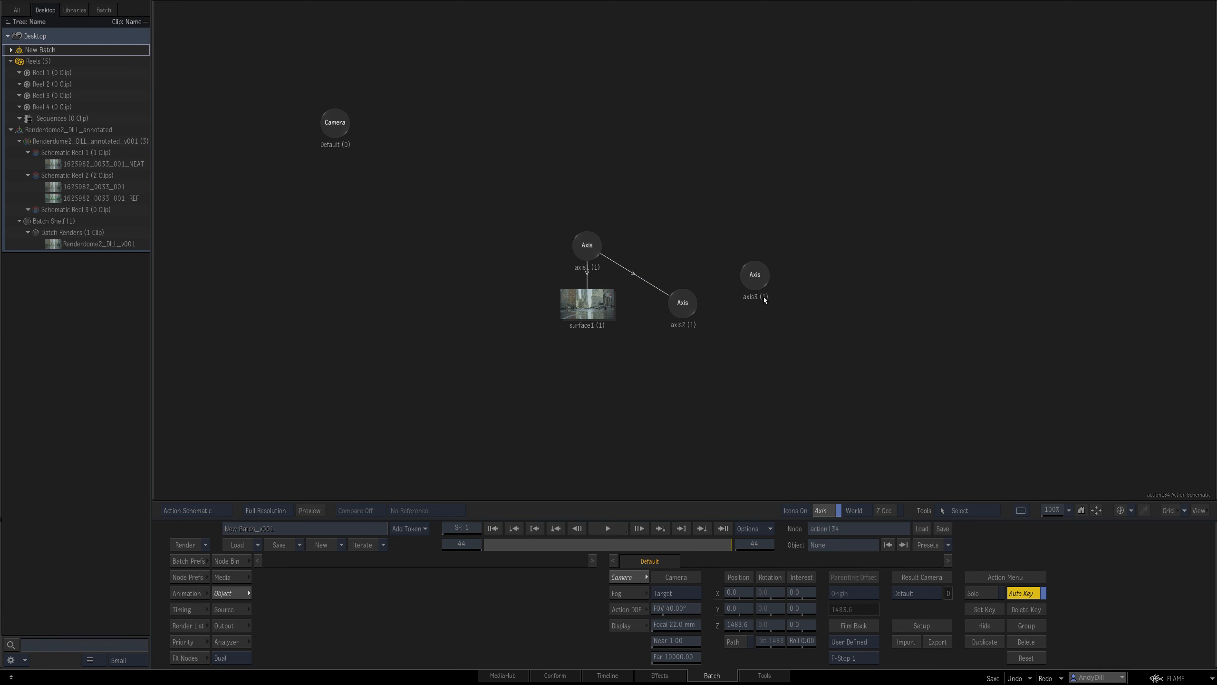
Parent the surface's axis1 to the tracked axis3, enable Invert on axis3, and scrub the clip to check the stabilised car.
{"action": "left_click", "coordinate": [754, 282]}
{"action": "left_click_drag", "start_coordinate": [753, 281], "coordinate": [580, 242]}
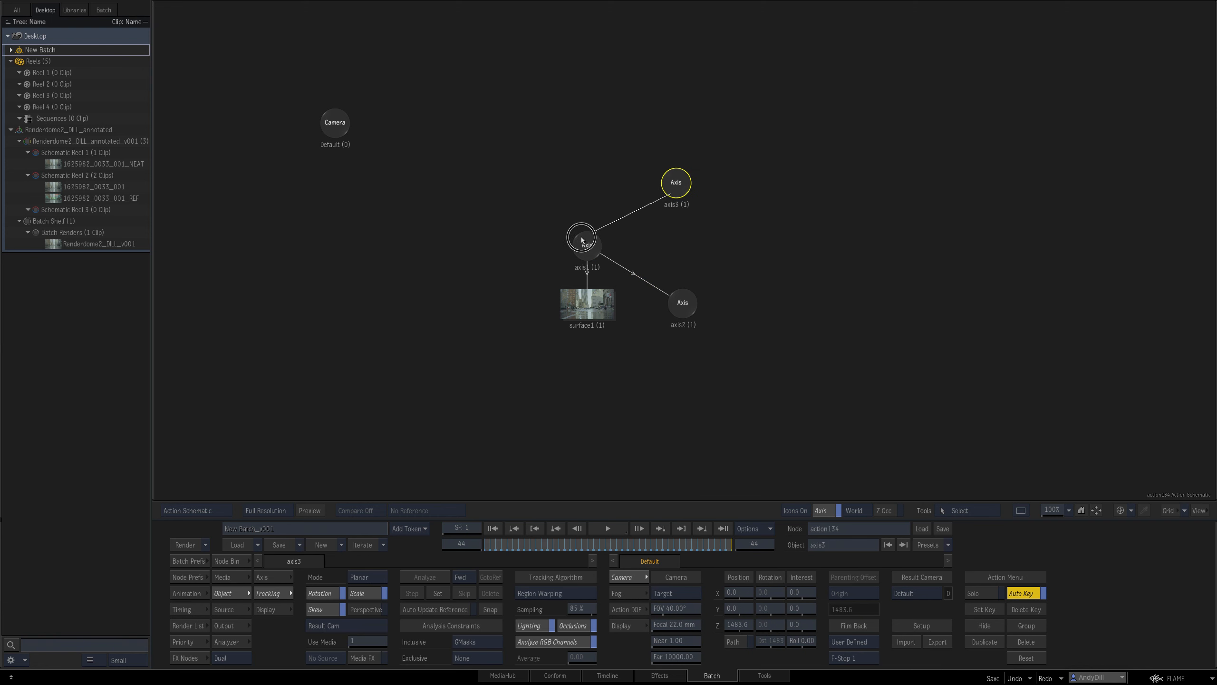
{"action": "key", "text": "F4"}
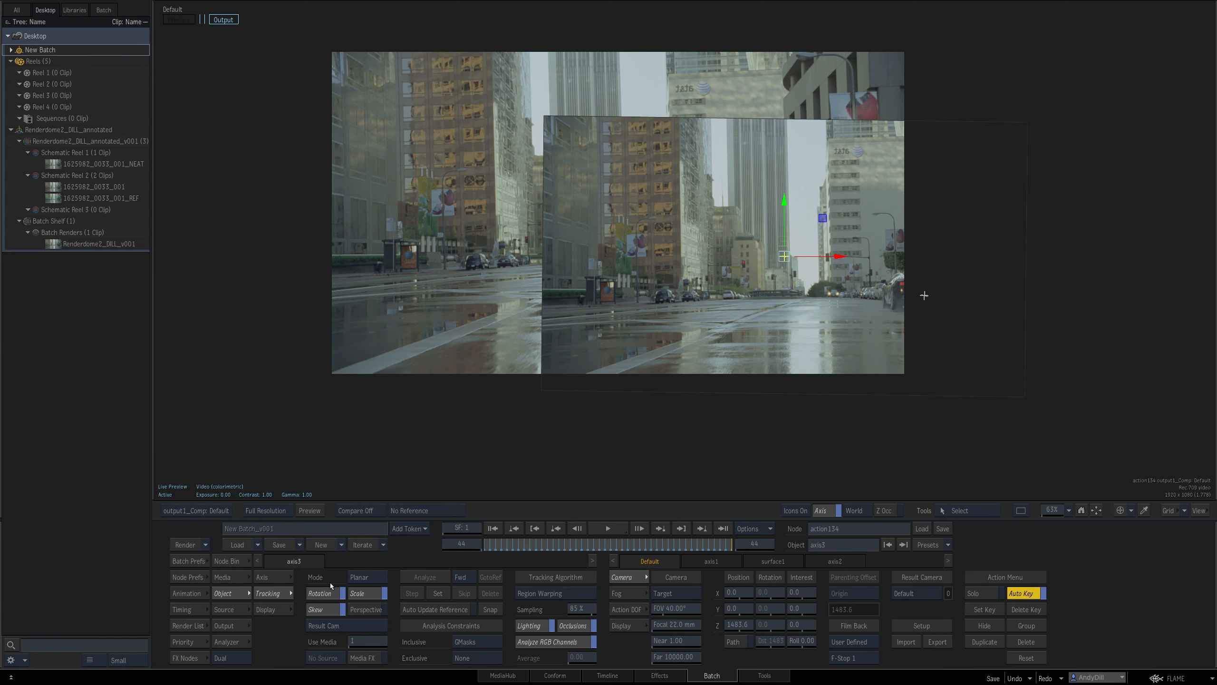
{"action": "left_click", "coordinate": [273, 578]}
{"action": "left_click", "coordinate": [510, 609]}
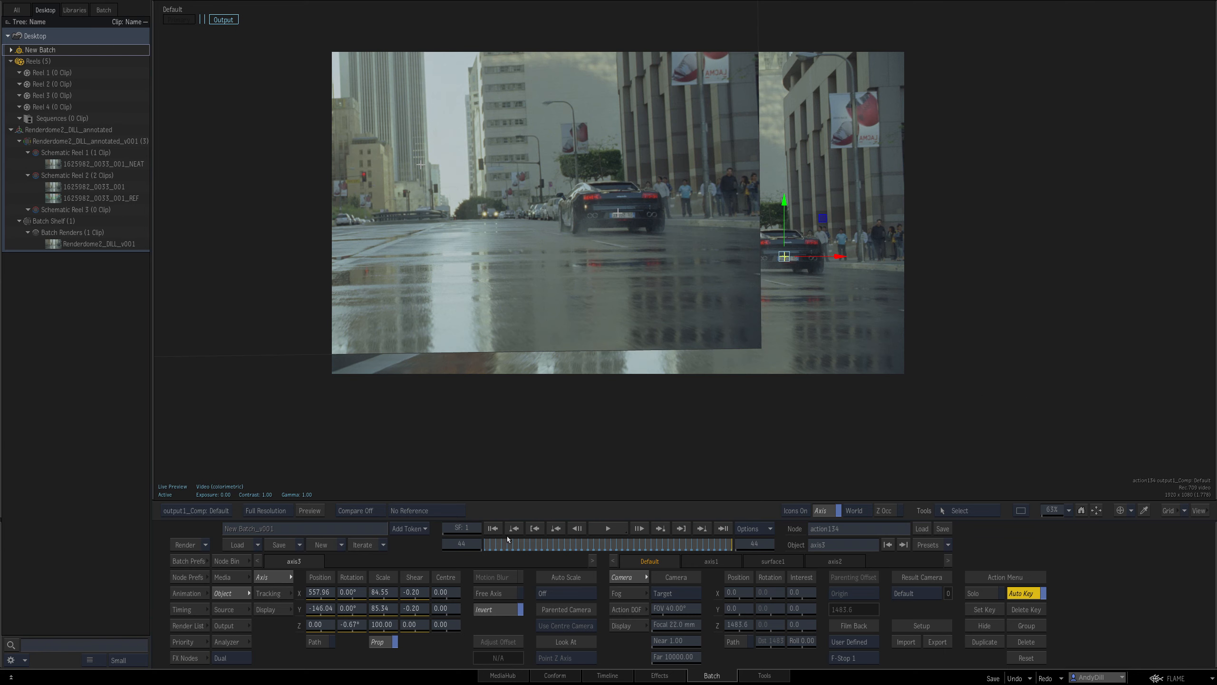
{"action": "mouse_move", "coordinate": [496, 543]}
{"action": "left_mouse_down"}
{"action": "mouse_move", "coordinate": [642, 532]}
{"action": "mouse_move", "coordinate": [565, 524]}
{"action": "mouse_move", "coordinate": [668, 509]}
{"action": "mouse_move", "coordinate": [475, 535]}
{"action": "left_mouse_up"}
{"action": "key", "text": "Escape"}
Add a Recursive Ops node after the stabilising Action and set its blending mode to Min/Darken.
{"action": "left_click_drag", "start_coordinate": [818, 272], "coordinate": [736, 316]}
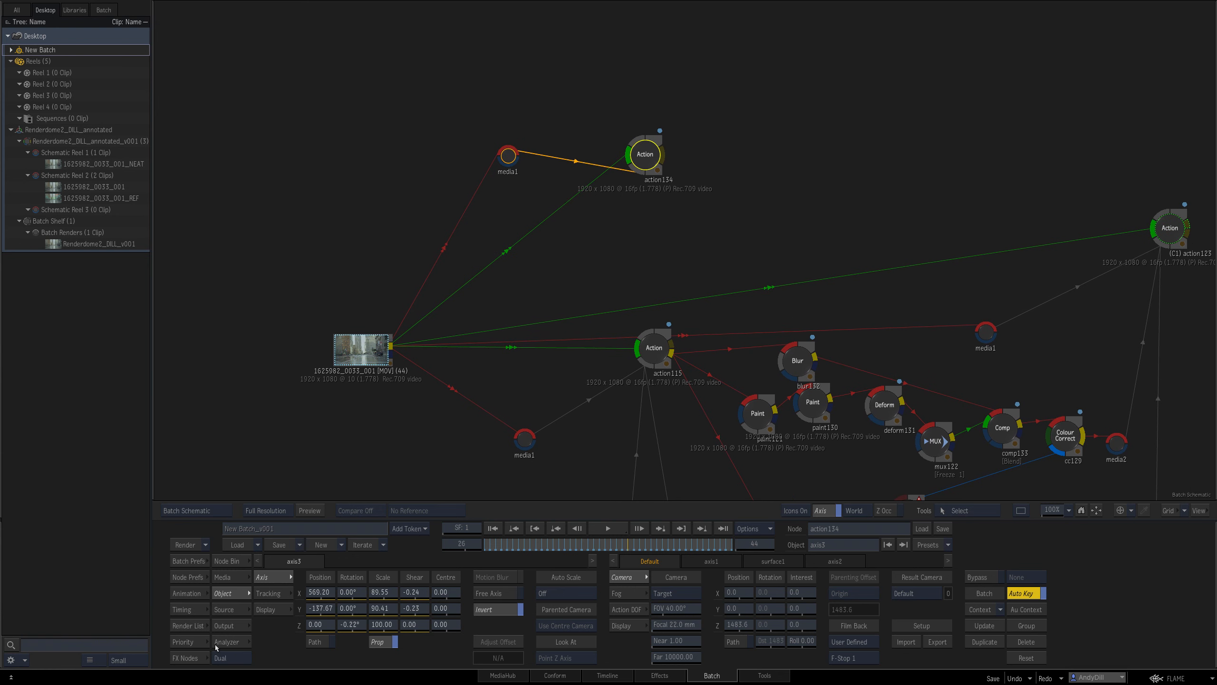
{"action": "left_click", "coordinate": [194, 657]}
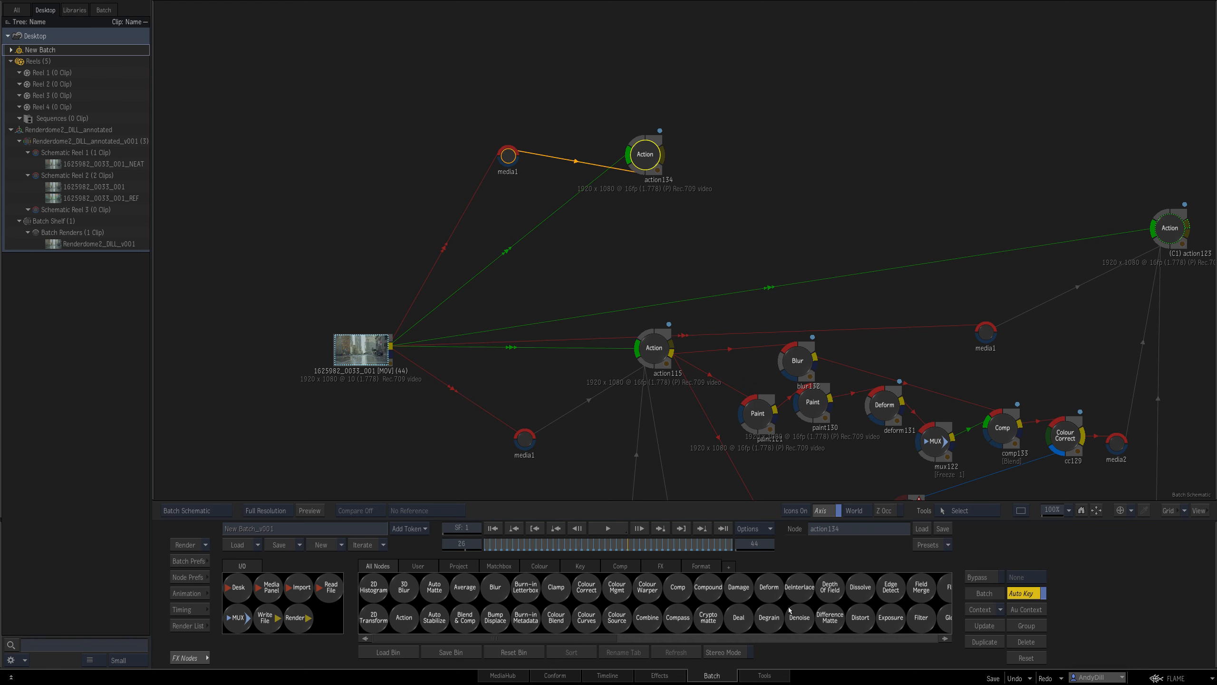
{"action": "scroll", "coordinate": [789, 610], "scroll_direction": "down", "scroll_amount": 10}
{"action": "left_click_drag", "start_coordinate": [720, 622], "coordinate": [781, 146]}
{"action": "double_click", "coordinate": [781, 146]}
{"action": "left_click", "coordinate": [869, 577]}
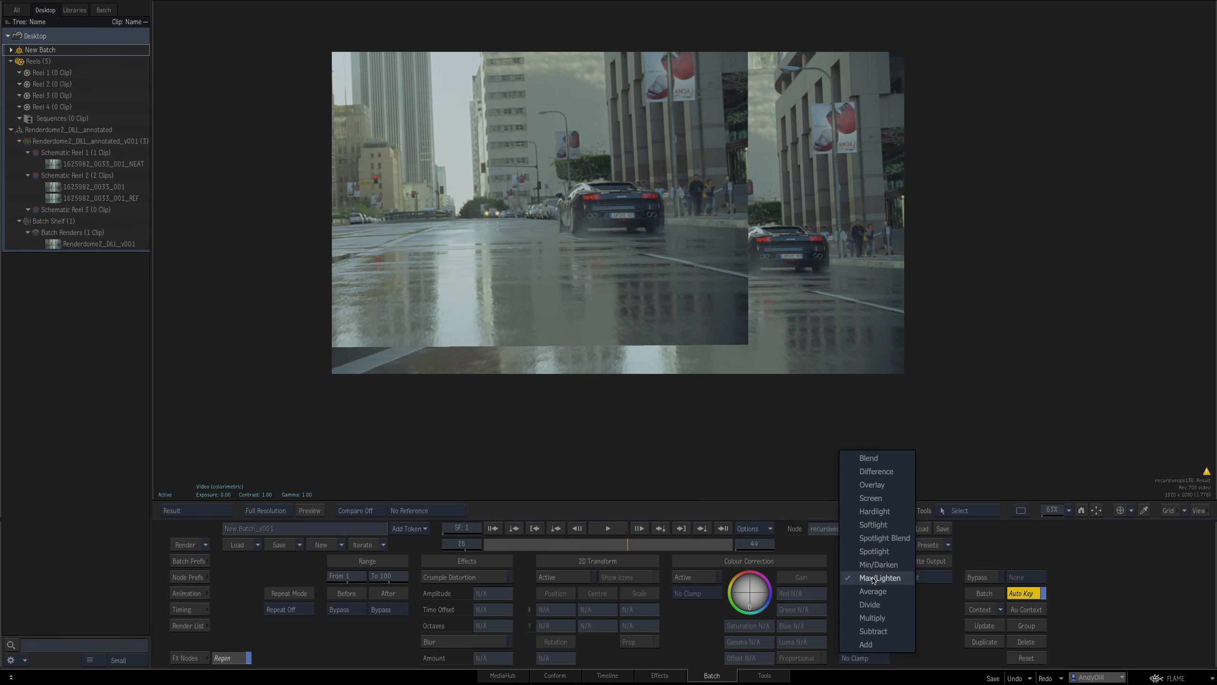
{"action": "left_click", "coordinate": [879, 564]}
Play and scrub the Recursive Ops result through the clip, examining the stabilised car up close.
{"action": "left_click_drag", "start_coordinate": [588, 246], "coordinate": [574, 334]}
{"action": "left_click", "coordinate": [608, 528]}
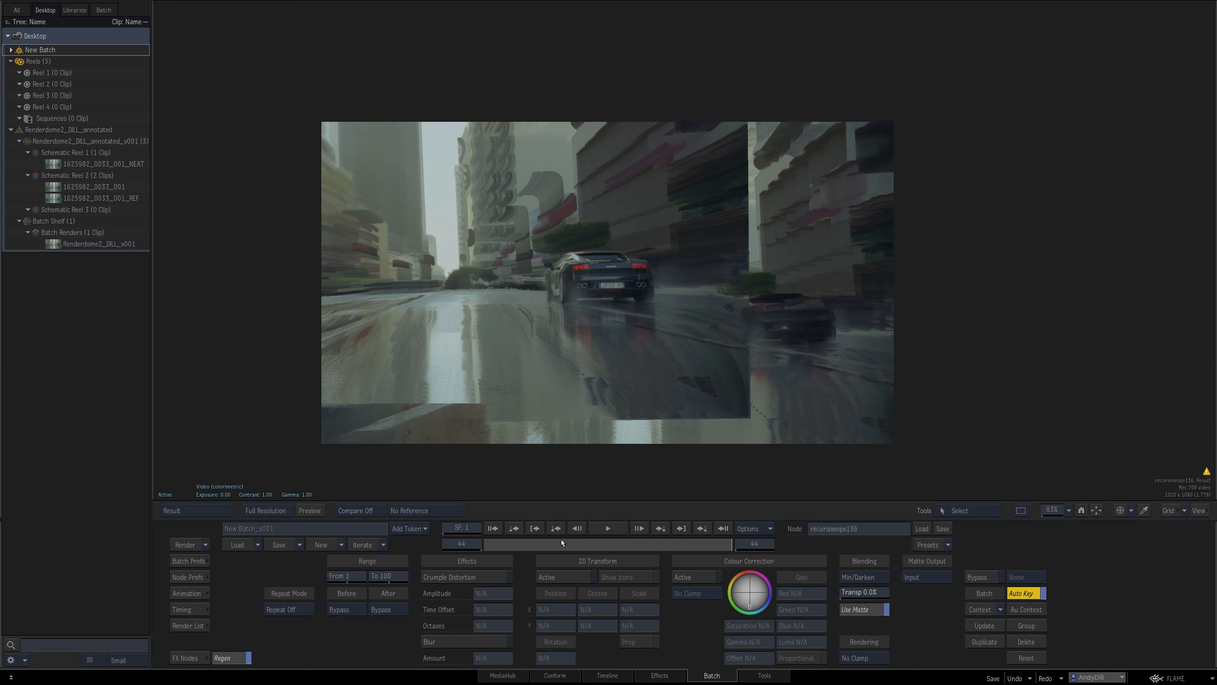
{"action": "left_click_drag", "start_coordinate": [594, 381], "coordinate": [697, 393]}
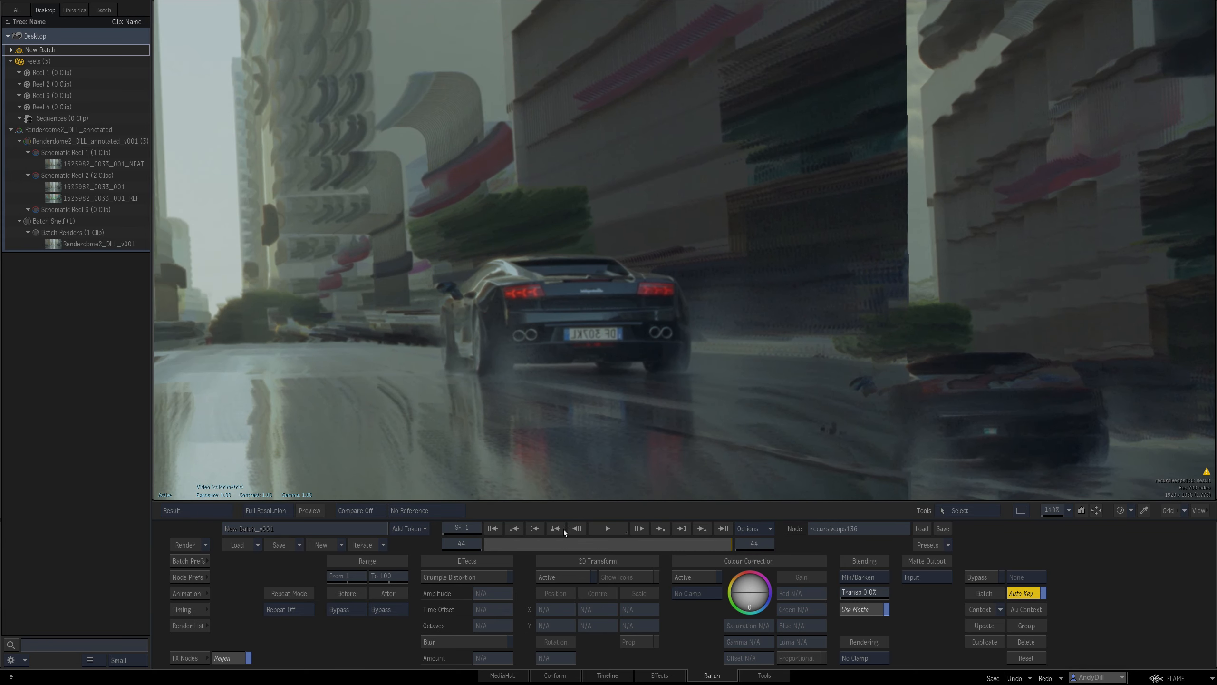
{"action": "mouse_move", "coordinate": [544, 545]}
{"action": "left_mouse_down"}
{"action": "mouse_move", "coordinate": [481, 533]}
{"action": "mouse_move", "coordinate": [633, 522]}
{"action": "mouse_move", "coordinate": [533, 526]}
{"action": "left_mouse_up"}
{"action": "left_click", "coordinate": [534, 527]}
{"action": "left_click", "coordinate": [615, 529]}
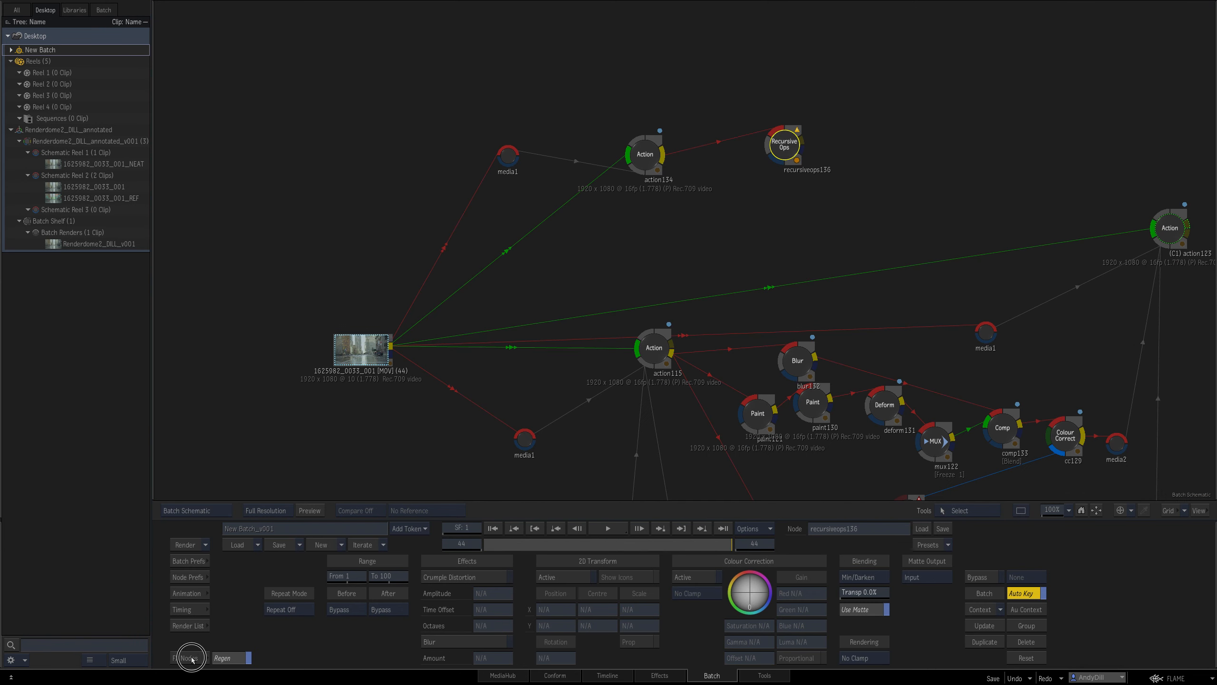
Add a MUX node after Recursive Ops and freeze it on frame 44.
{"action": "left_click", "coordinate": [191, 660]}
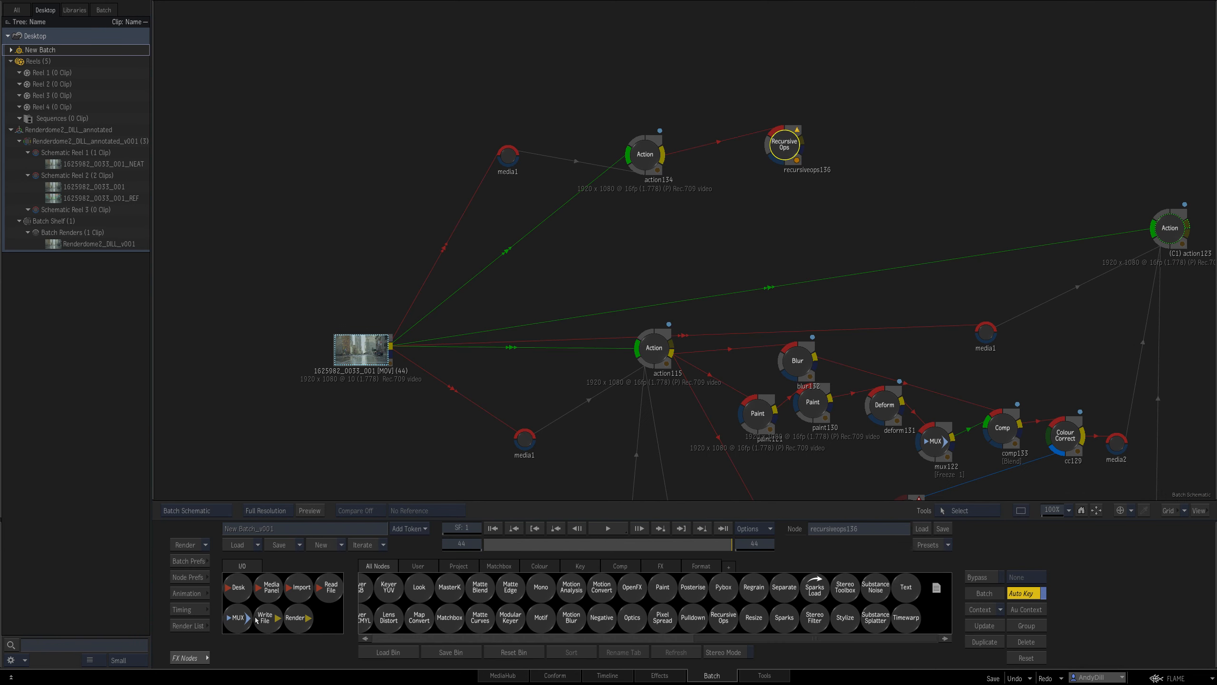
{"action": "left_click", "coordinate": [245, 619]}
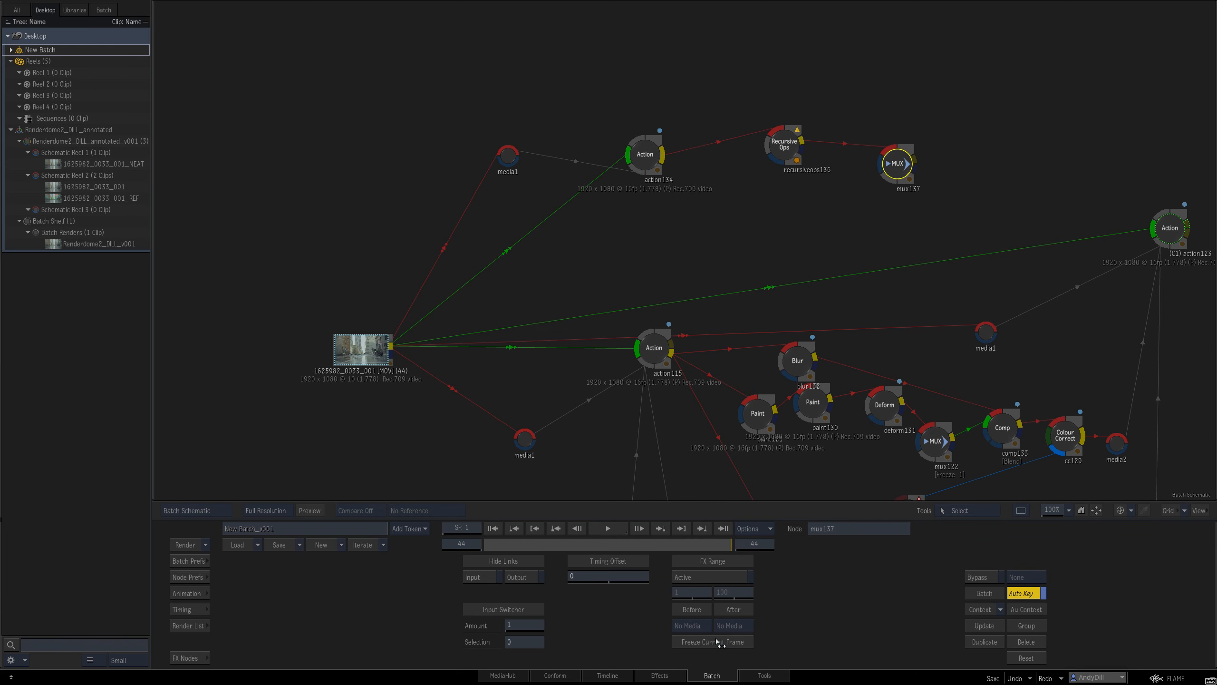
{"action": "left_click", "coordinate": [722, 643]}
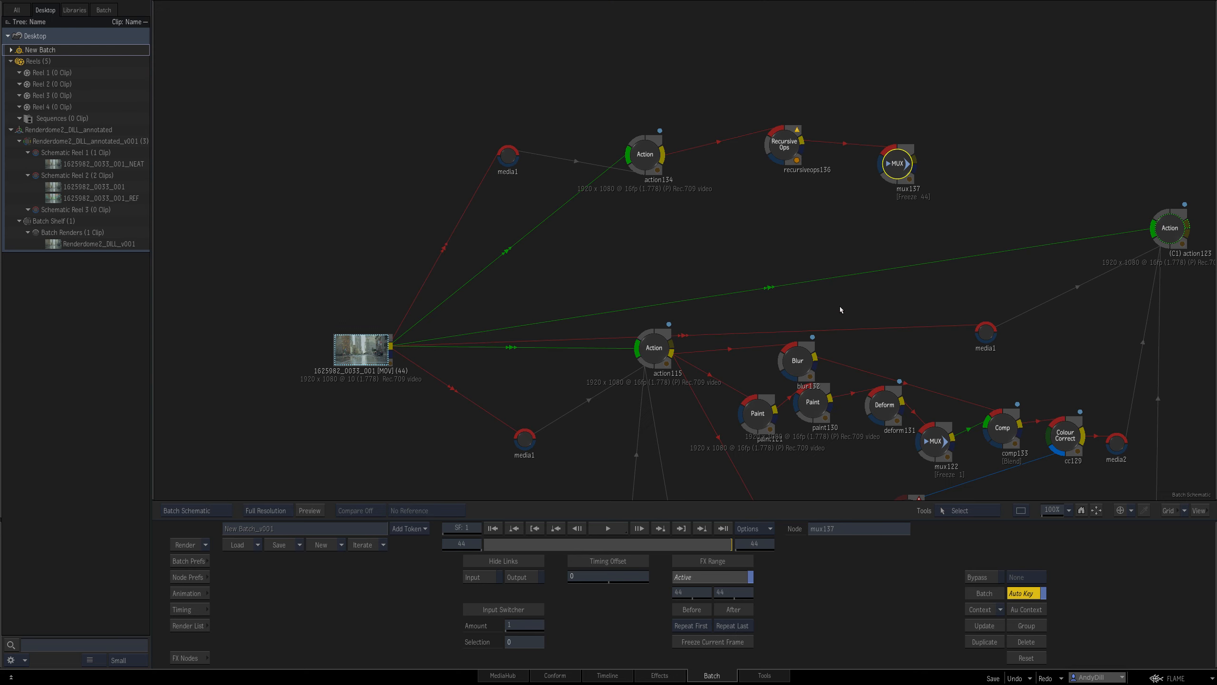
Duplicate the stabilising Action with its connections, place it beyond the frozen MUX, and feed its media1 front from the MUX.
{"action": "left_click_drag", "start_coordinate": [367, 182], "coordinate": [558, 249]}
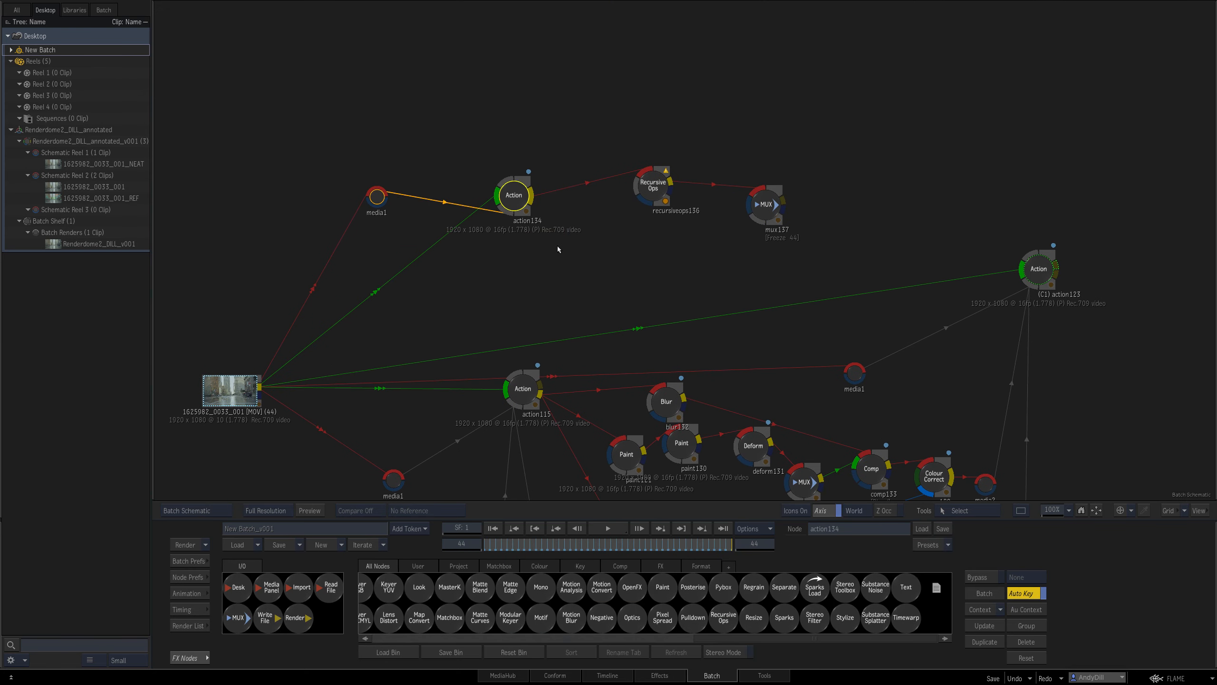
{"action": "key", "text": "ctrl+shift+d"}
{"action": "left_click_drag", "start_coordinate": [569, 144], "coordinate": [979, 142]}
{"action": "left_click", "coordinate": [878, 204]}
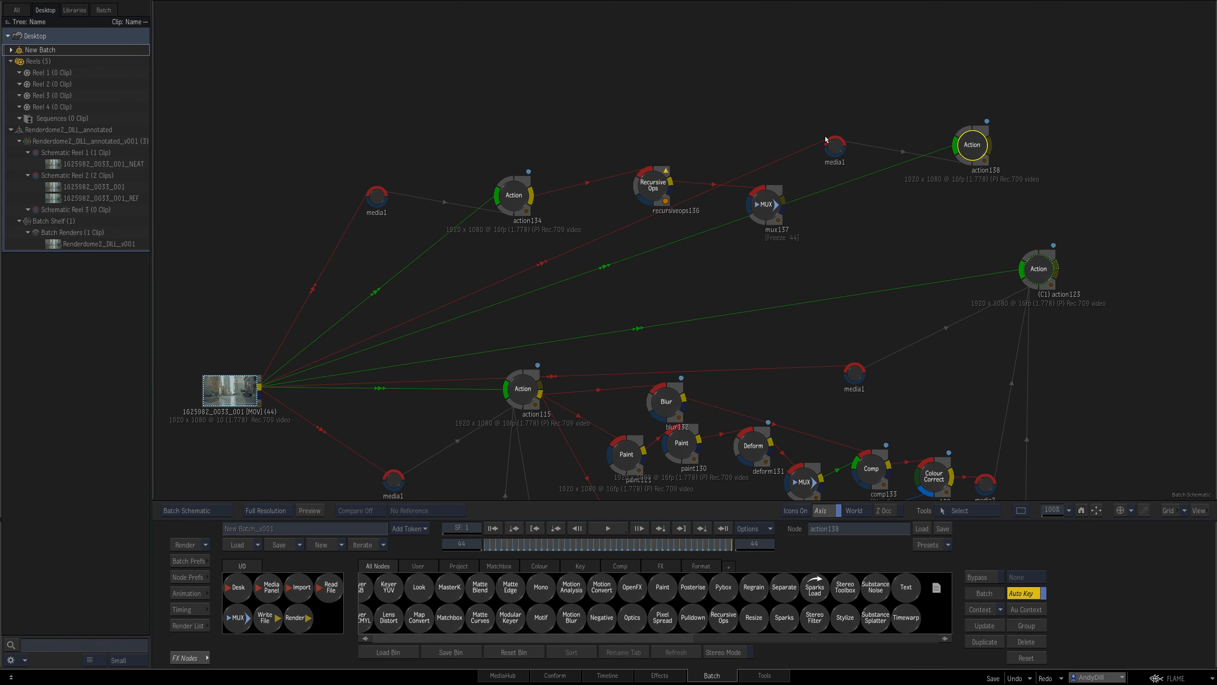
{"action": "left_click_drag", "start_coordinate": [836, 147], "coordinate": [856, 203]}
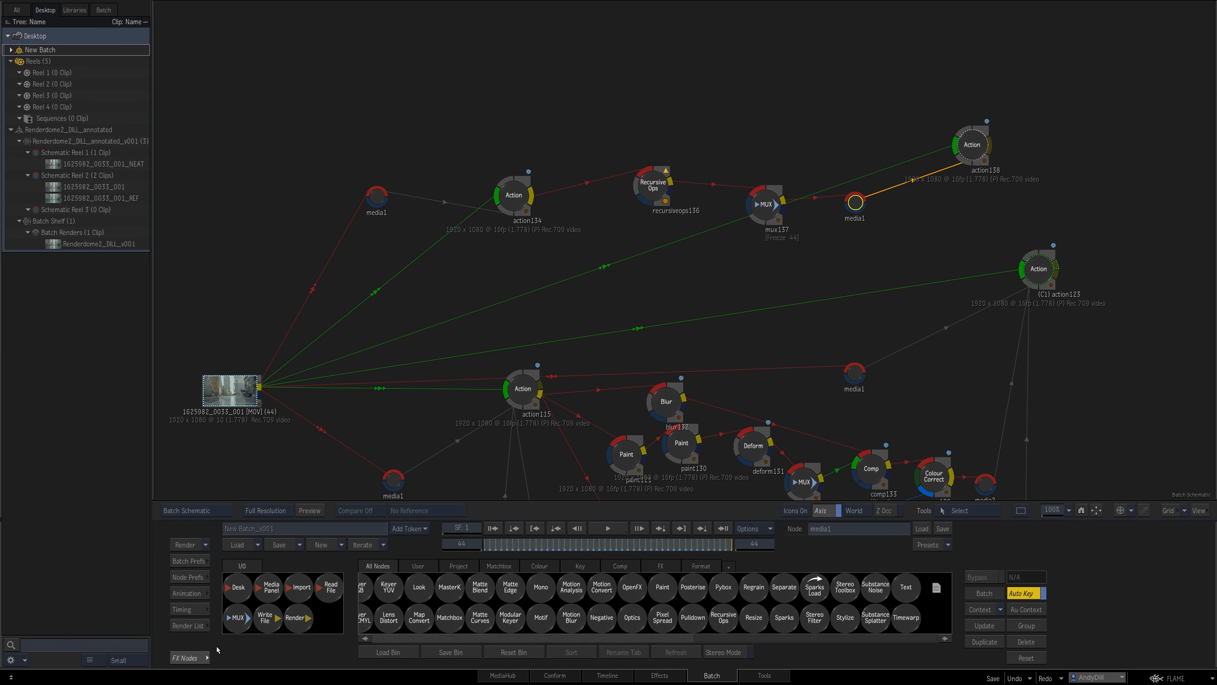
Add a GMask Tracer fed by the frozen MUX and connect its output to the duplicate Action's media1 matte.
{"action": "left_click", "coordinate": [204, 658]}
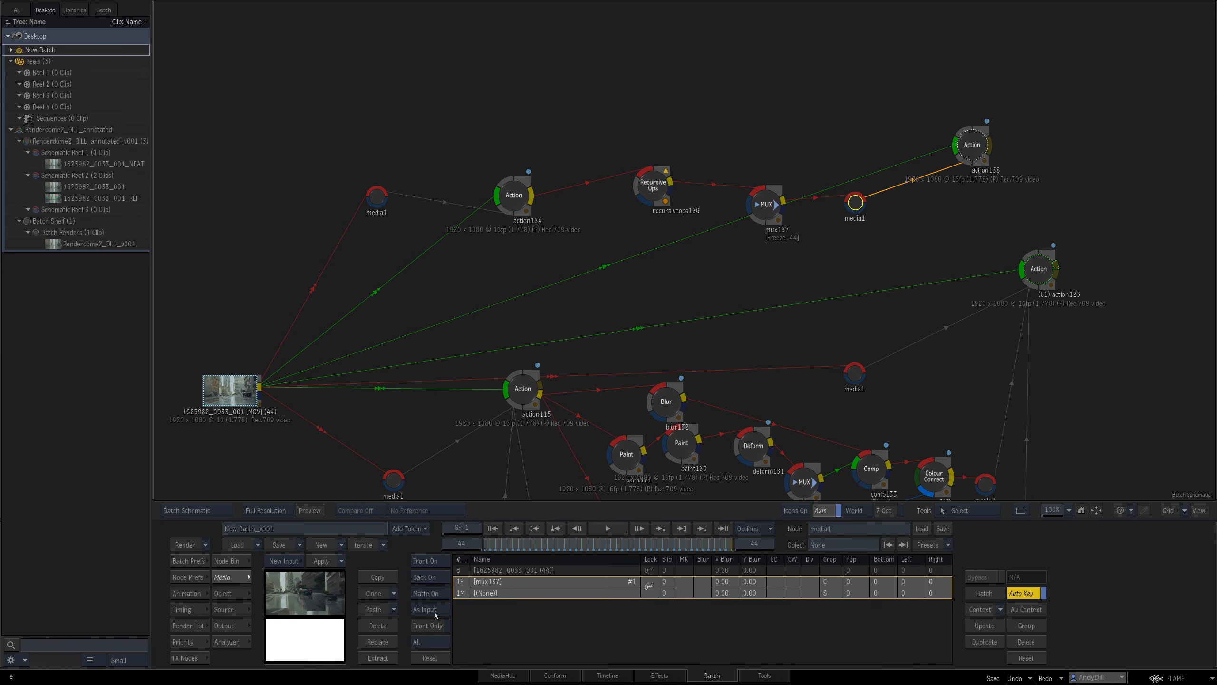
{"action": "left_click", "coordinate": [205, 661]}
{"action": "left_click_drag", "start_coordinate": [684, 617], "coordinate": [814, 261]}
Draw a closed GMask around the rear body and roof of the stabilised car.
{"action": "key", "text": "F1"}
{"action": "left_click_drag", "start_coordinate": [532, 395], "coordinate": [583, 399]}
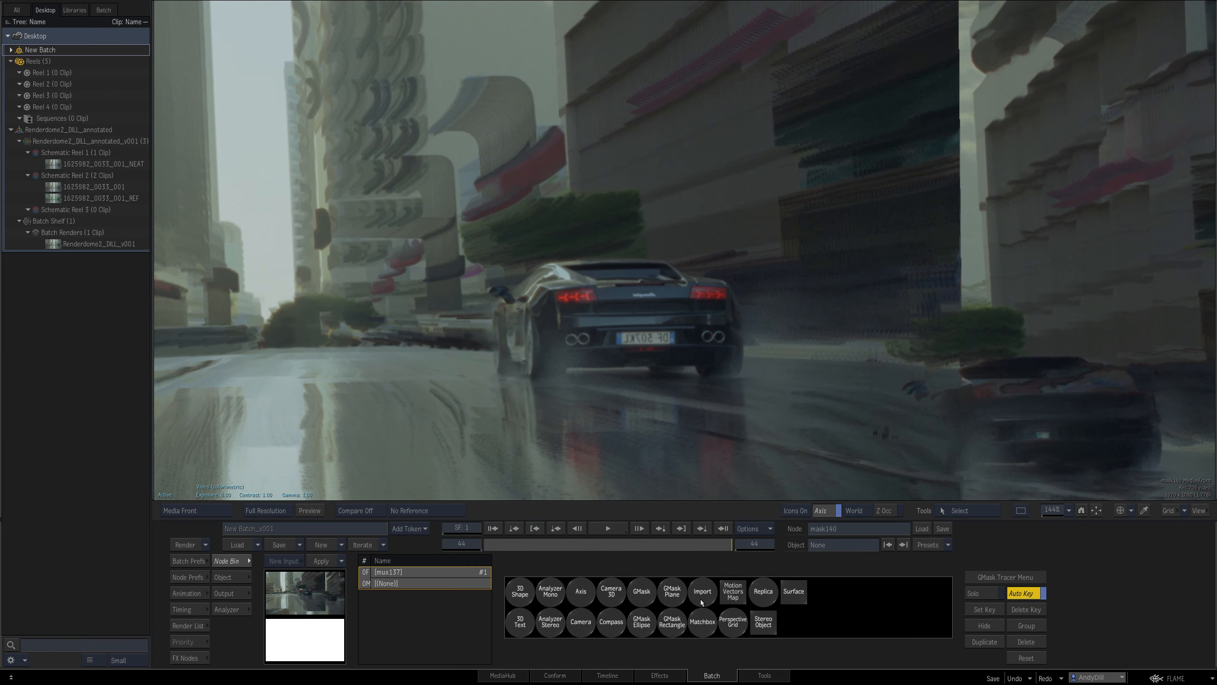
{"action": "left_click", "coordinate": [642, 595]}
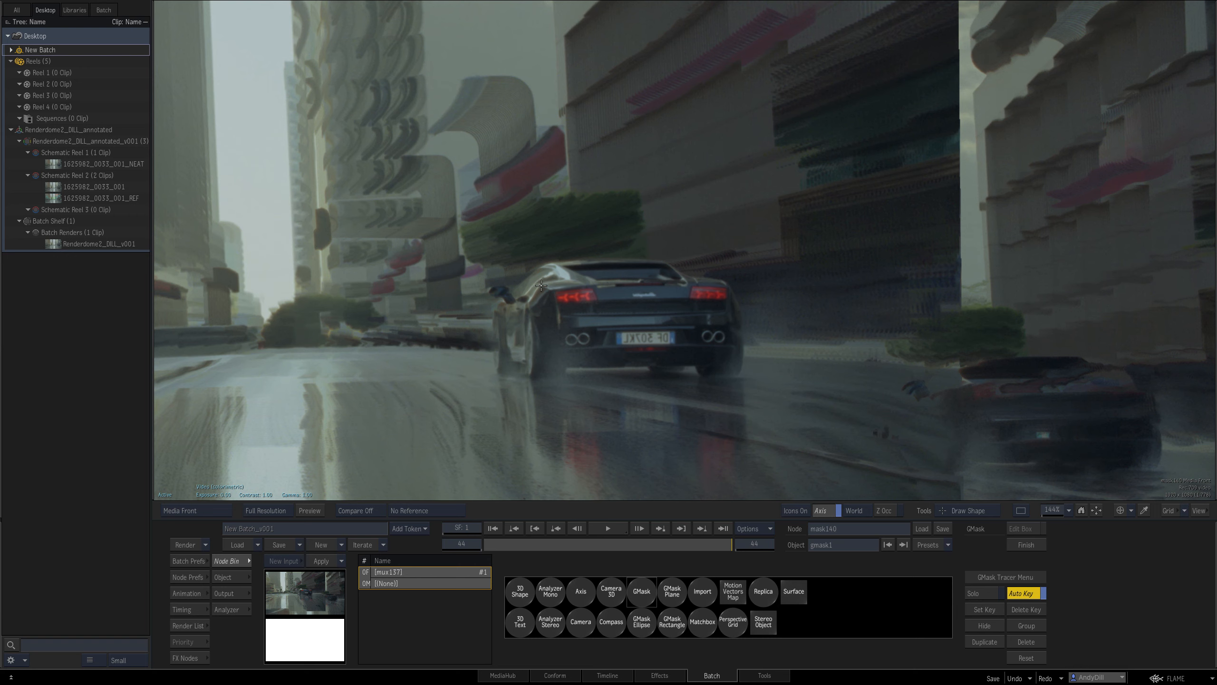
{"action": "left_click_drag", "start_coordinate": [533, 305], "coordinate": [566, 366]}
{"action": "left_click_drag", "start_coordinate": [707, 363], "coordinate": [563, 267]}
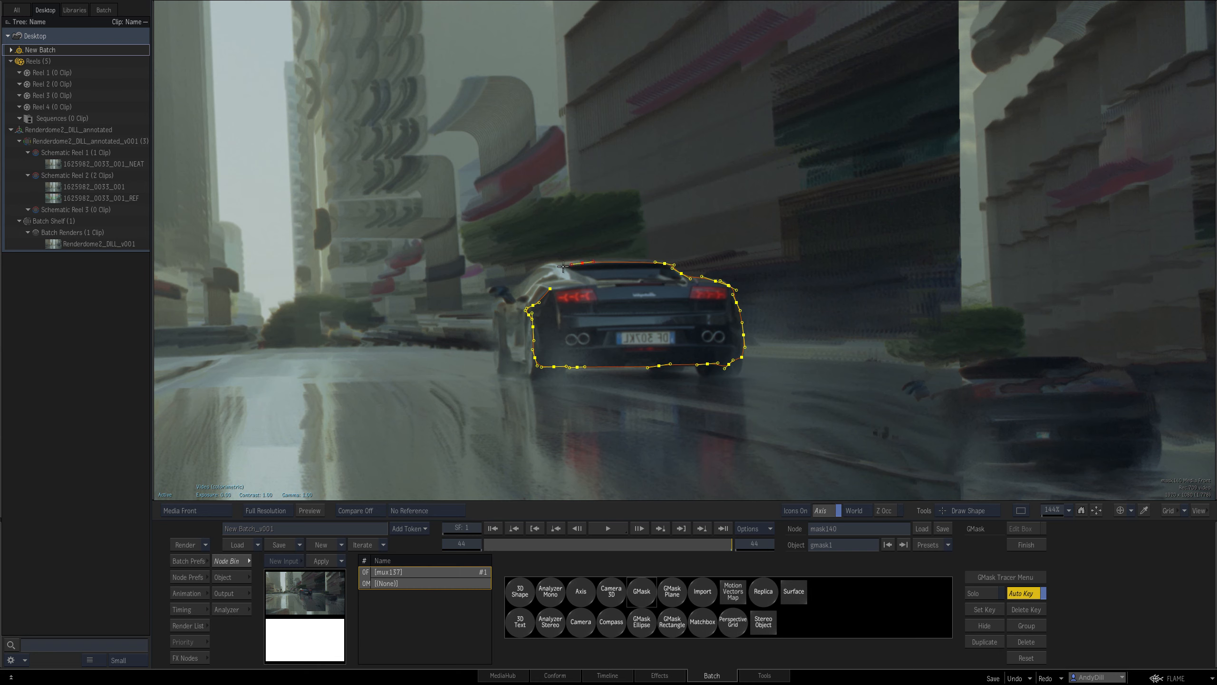
{"action": "left_click", "coordinate": [551, 288]}
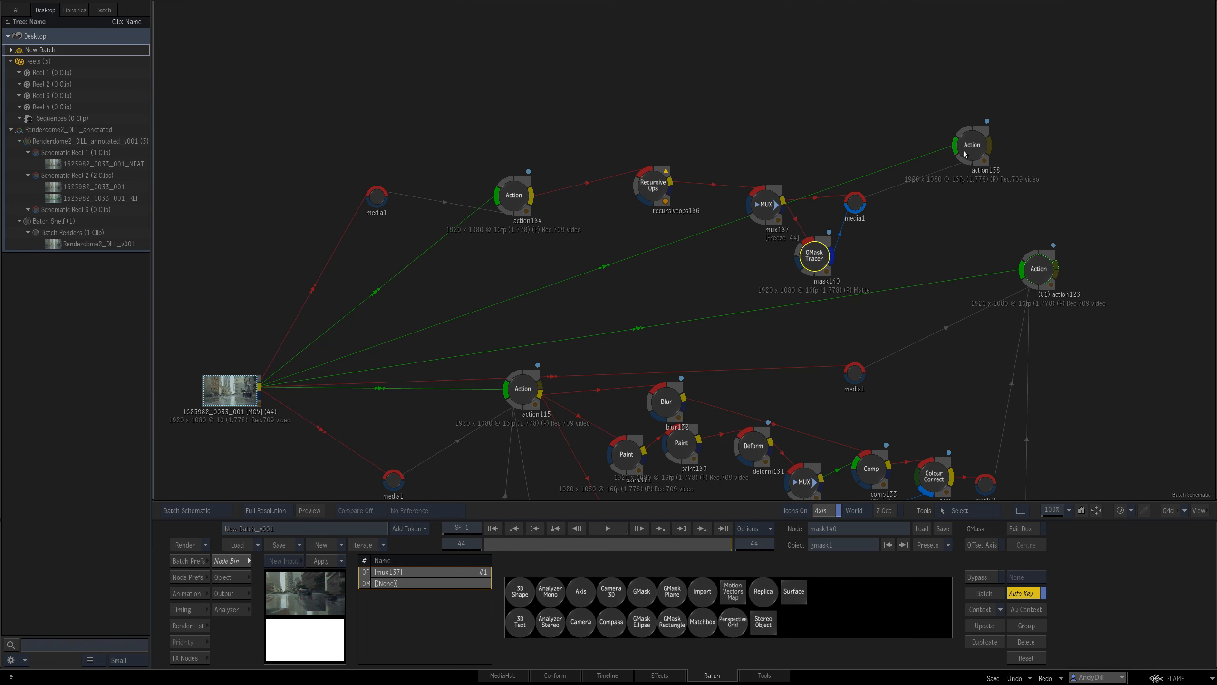
In the duplicate Action, turn off Invert on axis3 and scrub the clip to frame 1 to check the patch.
{"action": "double_click", "coordinate": [965, 154]}
{"action": "key", "text": "Escape"}
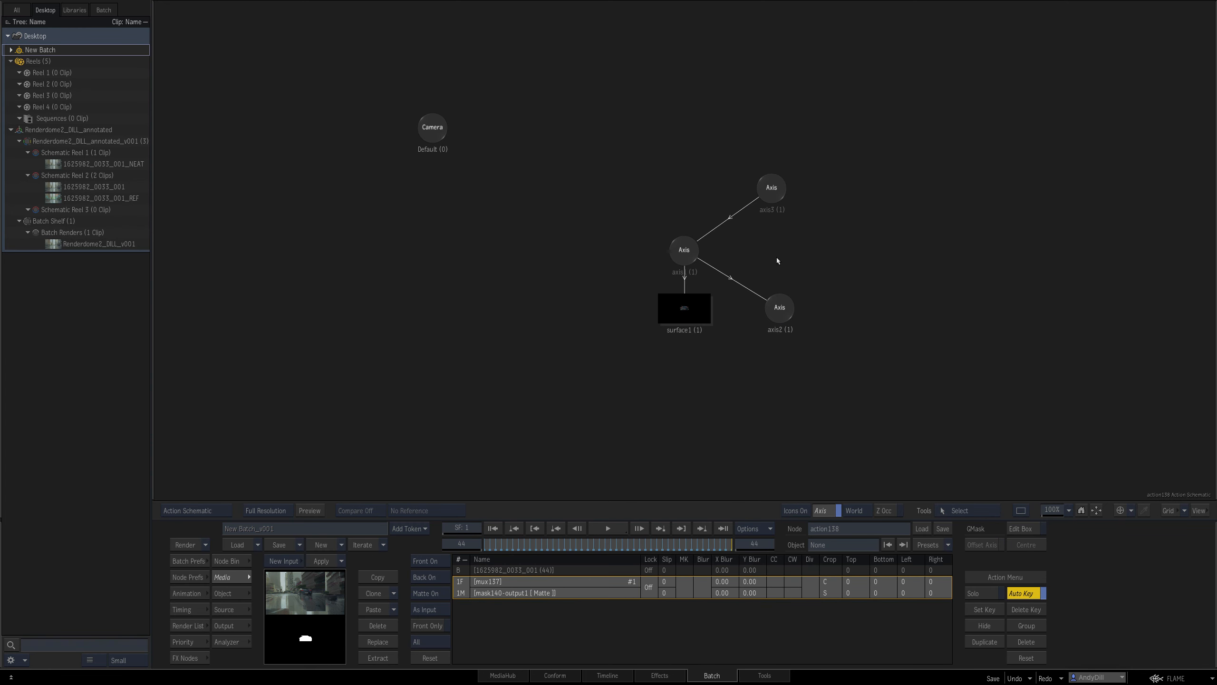
{"action": "double_click", "coordinate": [770, 191]}
{"action": "key", "text": "Escape"}
{"action": "left_click", "coordinate": [500, 614]}
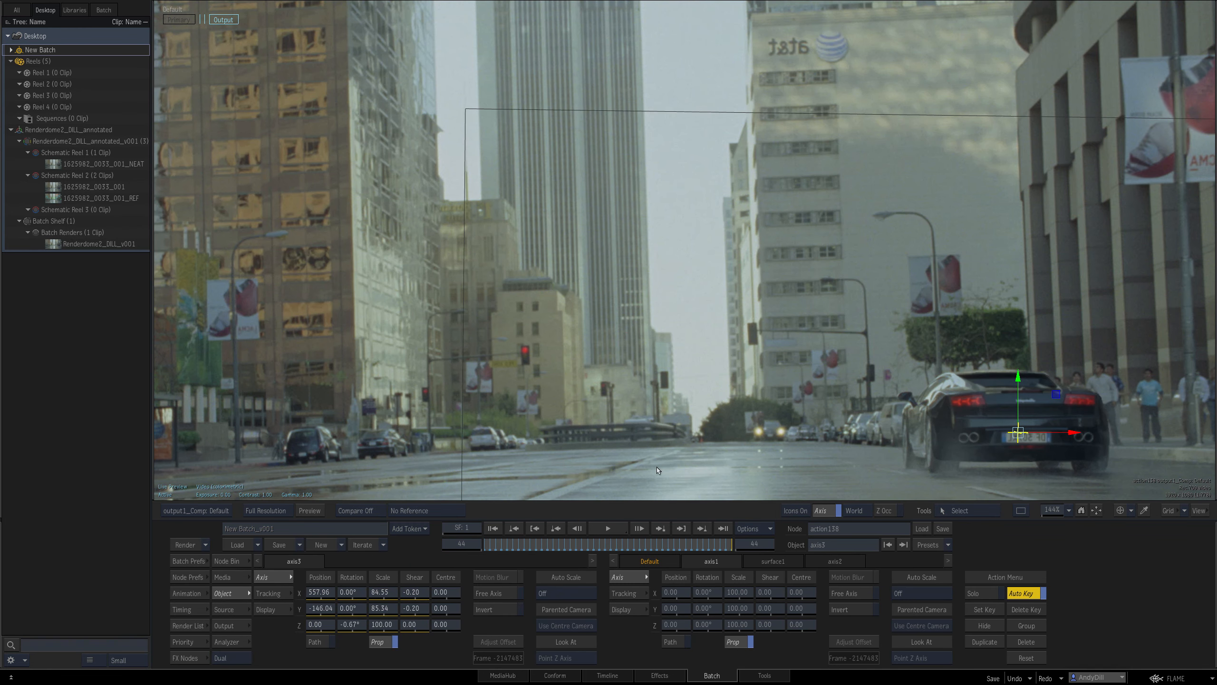
{"action": "left_click_drag", "start_coordinate": [622, 547], "coordinate": [448, 537]}
{"action": "key", "text": "Escape"}
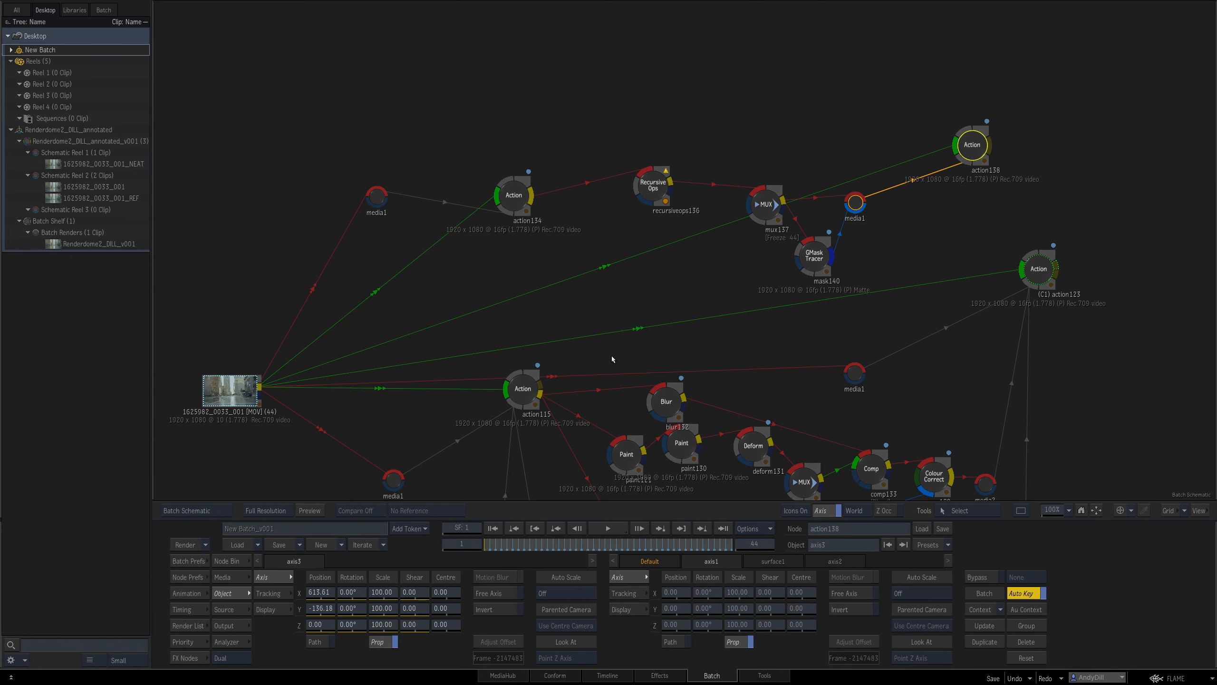
In the GMask Tracer, draw a second closed GMask around the car's rear wheels and lower bumper.
{"action": "double_click", "coordinate": [800, 267]}
{"action": "left_click_drag", "start_coordinate": [544, 361], "coordinate": [662, 412]}
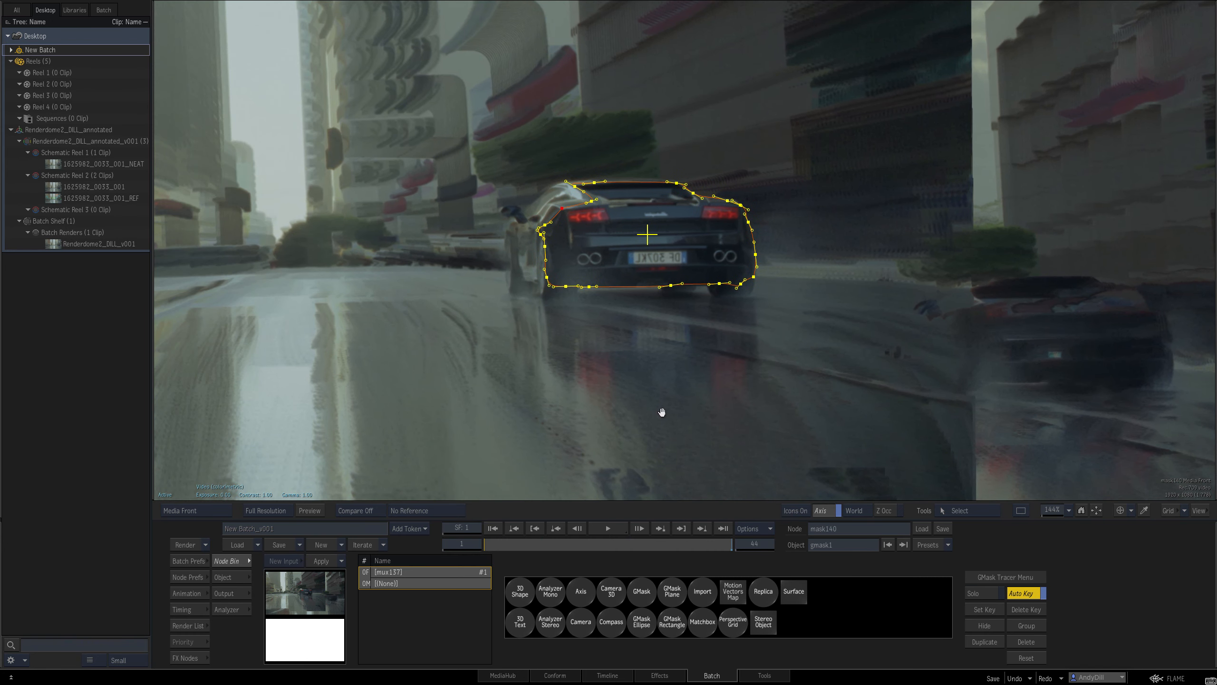
{"action": "left_click", "coordinate": [644, 591]}
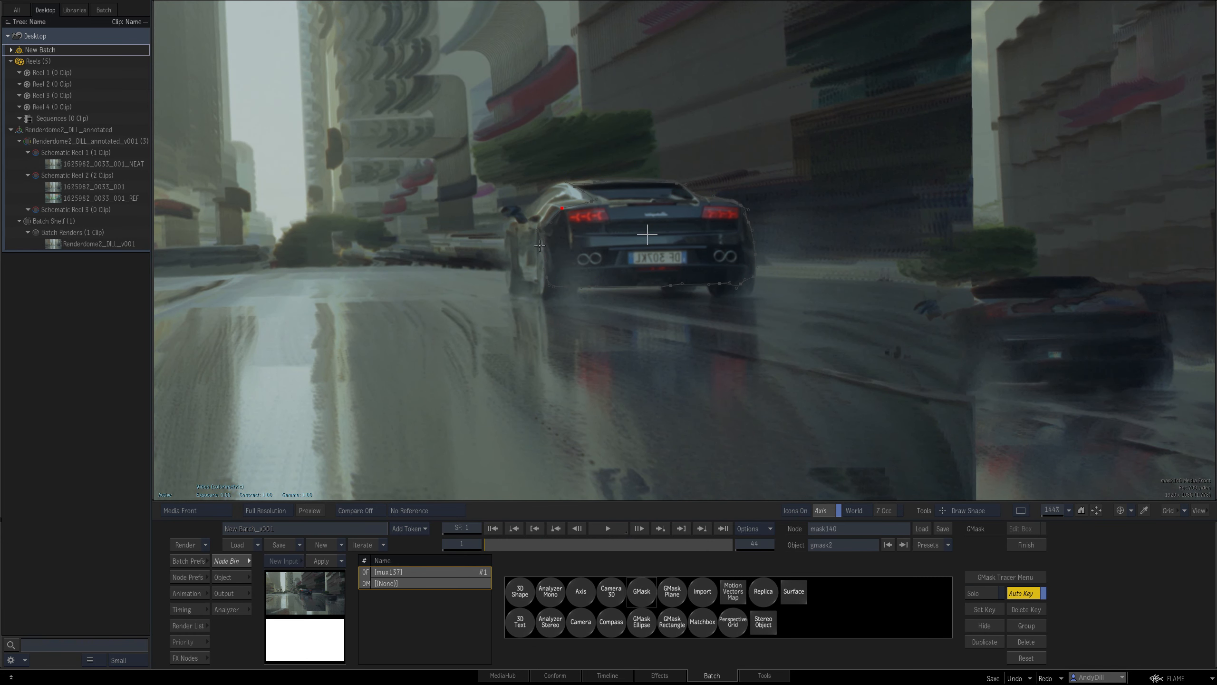
{"action": "left_click_drag", "start_coordinate": [539, 287], "coordinate": [540, 293]}
{"action": "left_click", "coordinate": [574, 297]}
{"action": "left_click_drag", "start_coordinate": [662, 278], "coordinate": [667, 288]}
{"action": "left_click_drag", "start_coordinate": [674, 292], "coordinate": [718, 297]}
{"action": "left_click_drag", "start_coordinate": [730, 296], "coordinate": [738, 295]}
{"action": "left_click_drag", "start_coordinate": [750, 294], "coordinate": [749, 248]}
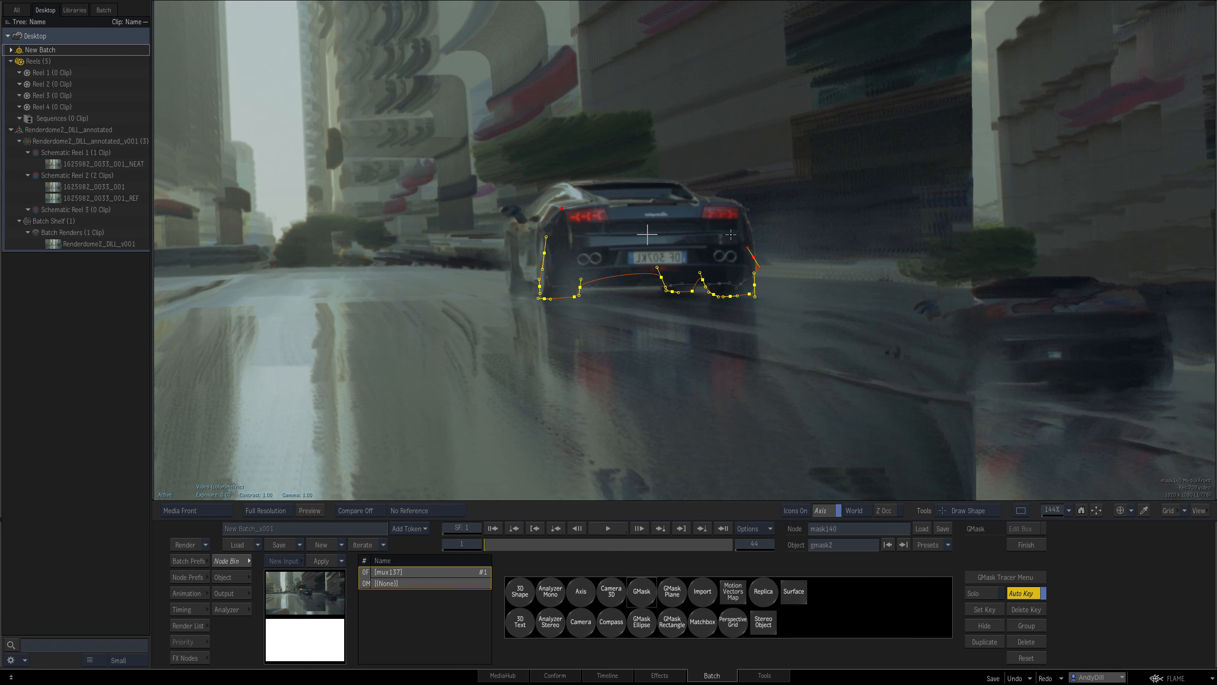
{"action": "left_click", "coordinate": [547, 251]}
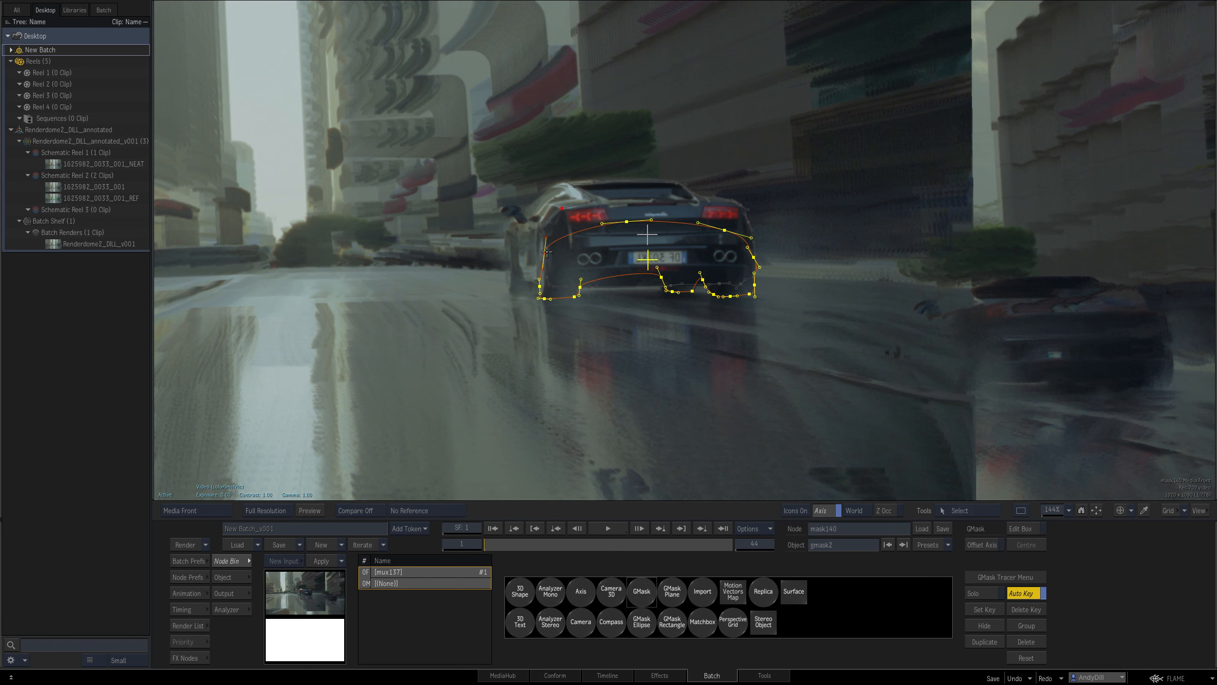
Adjust the edges of the body mask and the lower wheel mask with the Add Points tool.
{"action": "left_click", "coordinate": [577, 208]}
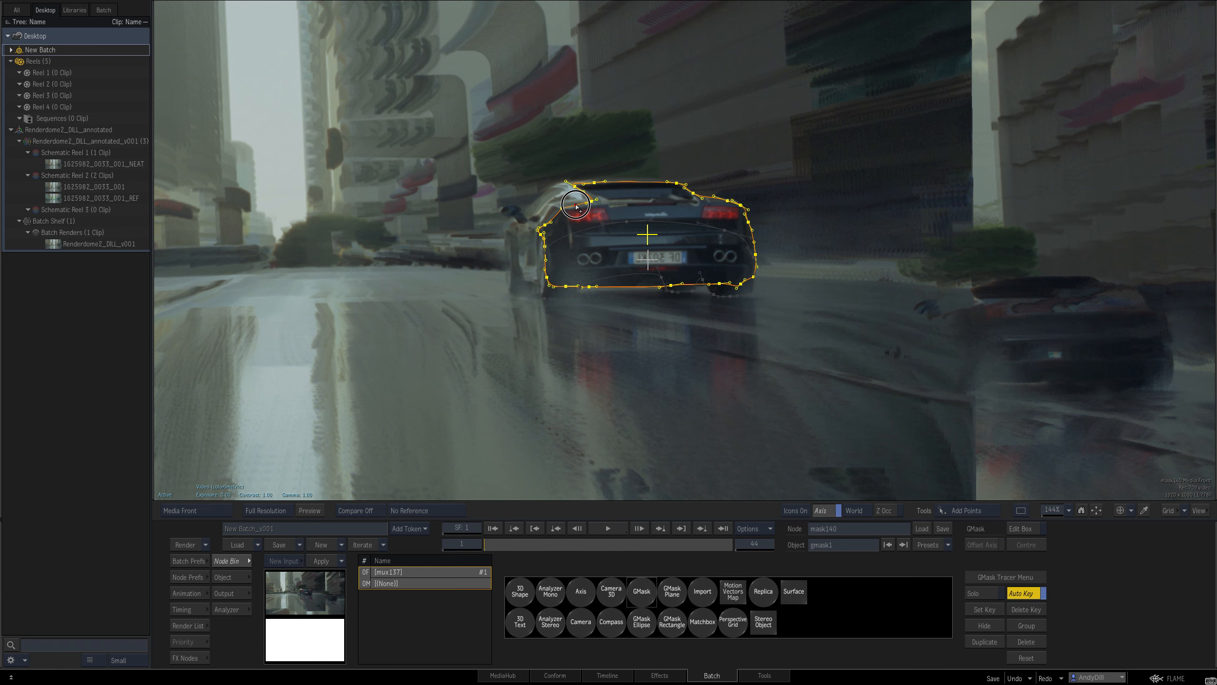
{"action": "left_click", "coordinate": [574, 206]}
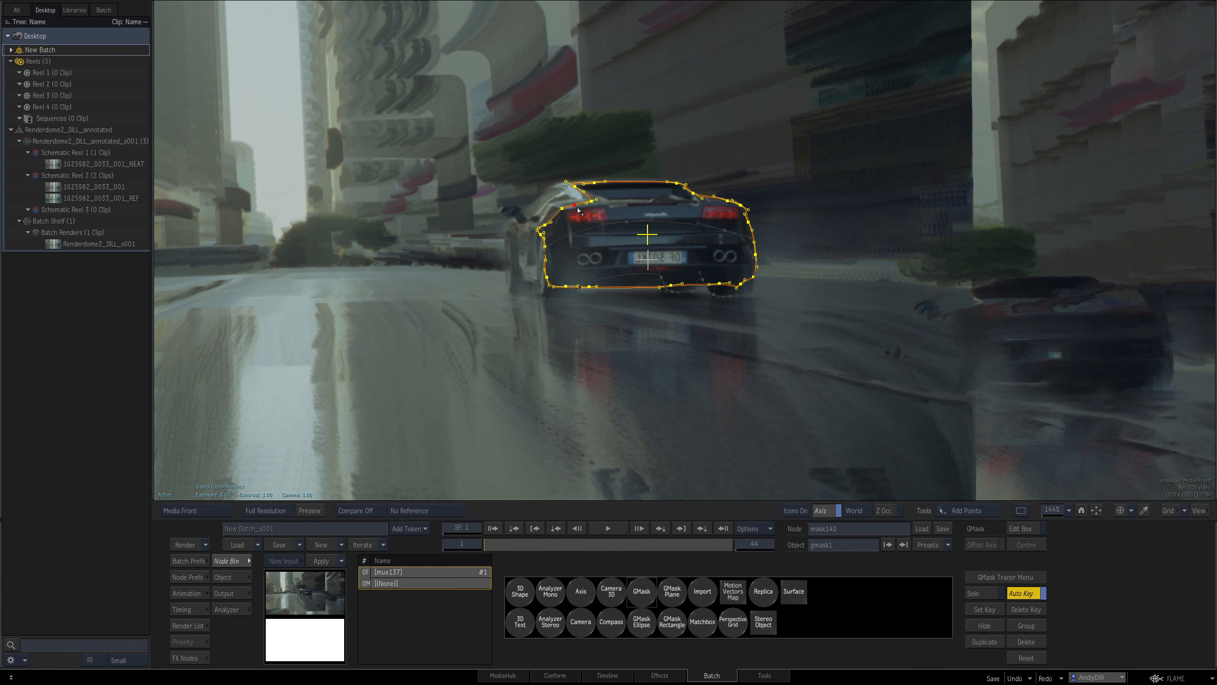
{"action": "left_click_drag", "start_coordinate": [575, 206], "coordinate": [582, 230]}
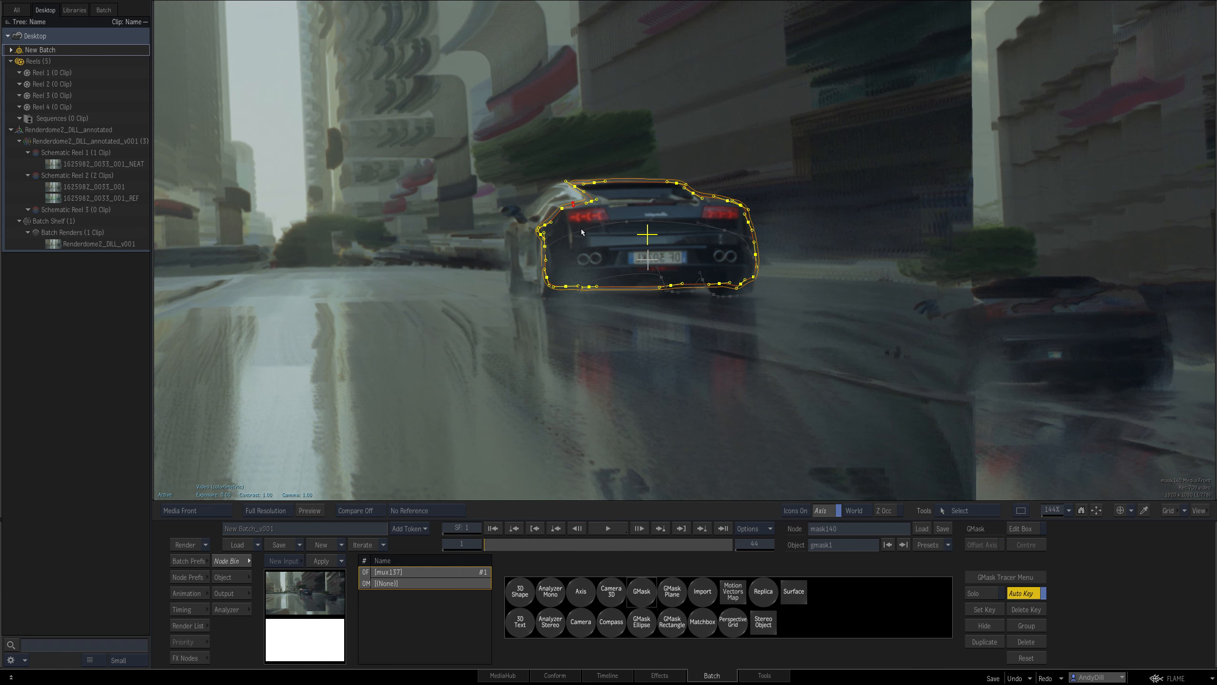
{"action": "left_click", "coordinate": [556, 298]}
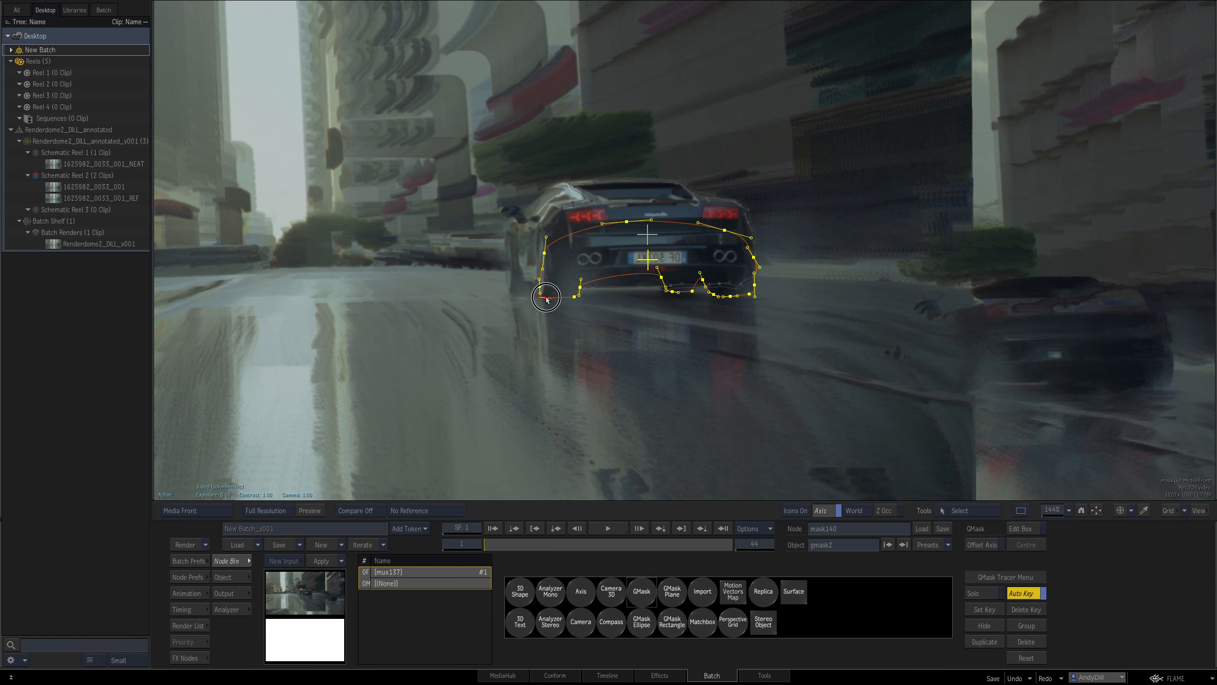
{"action": "key", "text": "a"}
{"action": "left_click_drag", "start_coordinate": [616, 276], "coordinate": [615, 279]}
{"action": "key", "text": "Tab"}
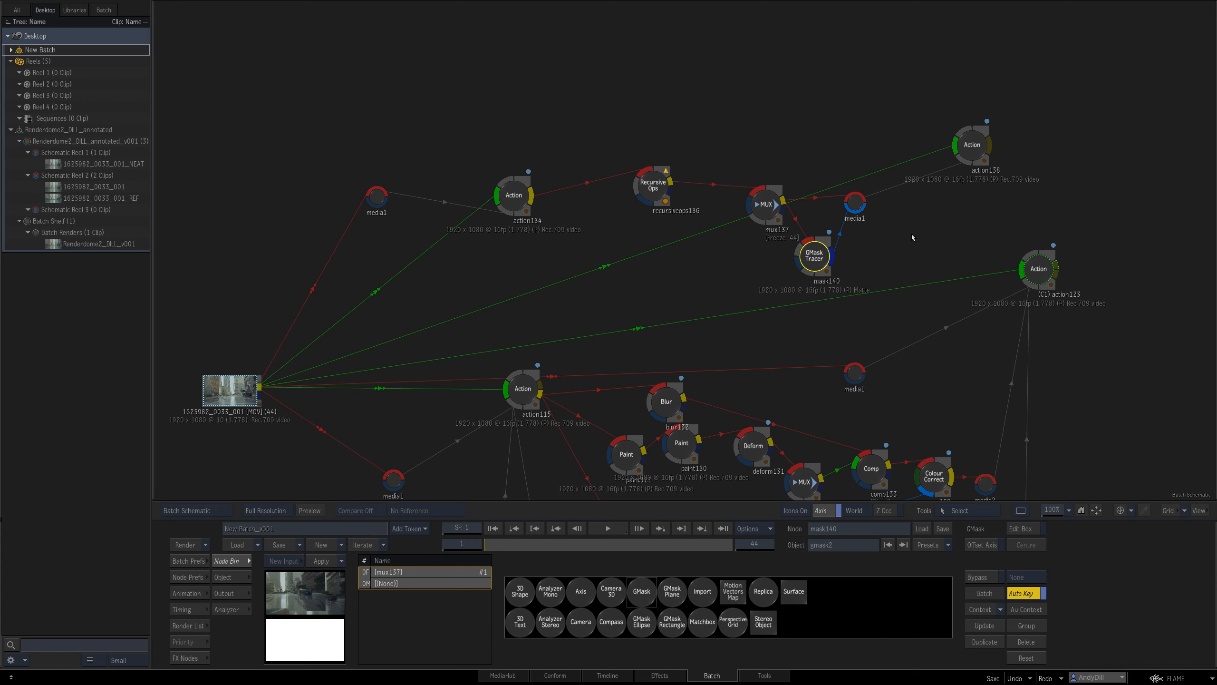
Scrub the duplicate Action's output over the opening frames to check how the masked car patch sits on the original.
{"action": "double_click", "coordinate": [967, 151]}
{"action": "left_click_drag", "start_coordinate": [921, 325], "coordinate": [654, 296]}
{"action": "left_click_drag", "start_coordinate": [509, 543], "coordinate": [492, 519]}
{"action": "left_click_drag", "start_coordinate": [926, 392], "coordinate": [826, 407]}
{"action": "key", "text": "Escape"}
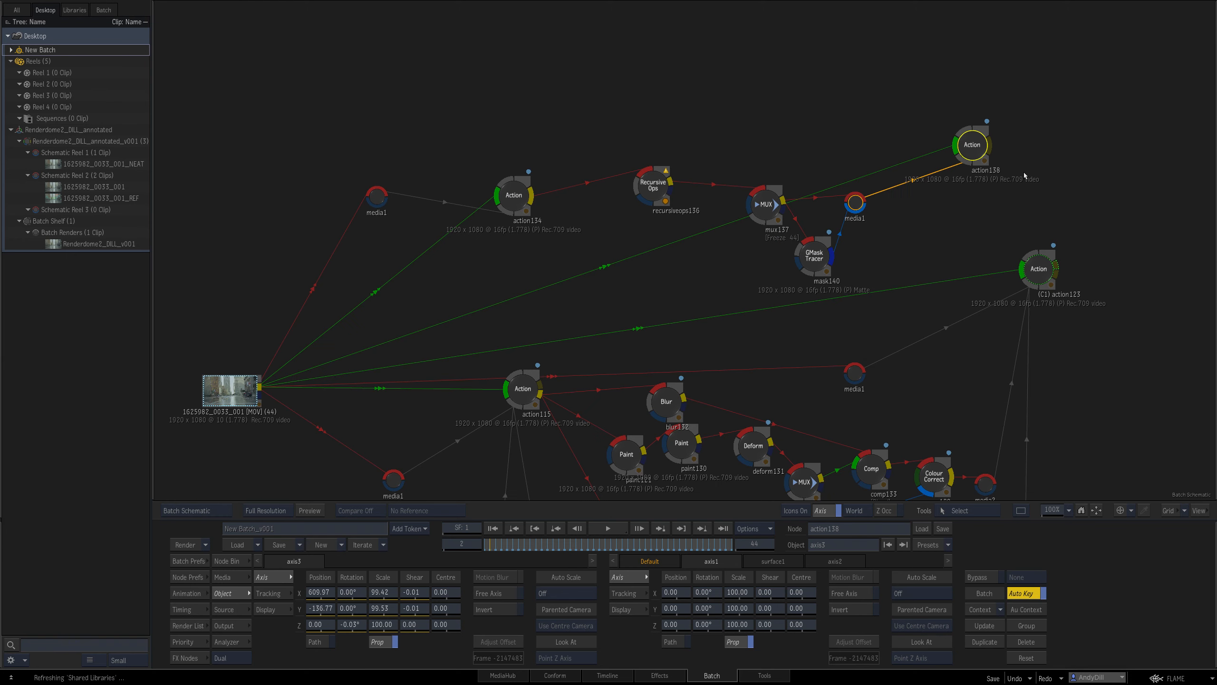
Connect action138's output as the background of action123 and check the composite in the context view.
{"action": "left_click_drag", "start_coordinate": [1042, 287], "coordinate": [1117, 270]}
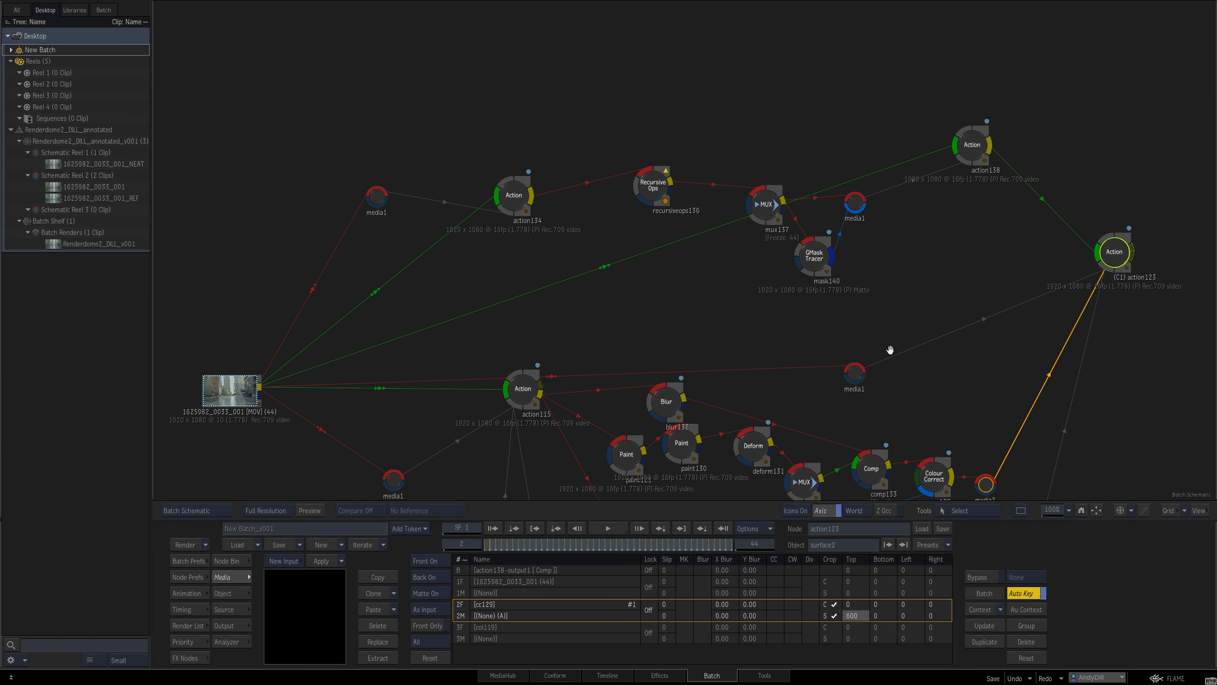
{"action": "key", "text": "1"}
{"action": "left_click_drag", "start_coordinate": [778, 406], "coordinate": [727, 424]}
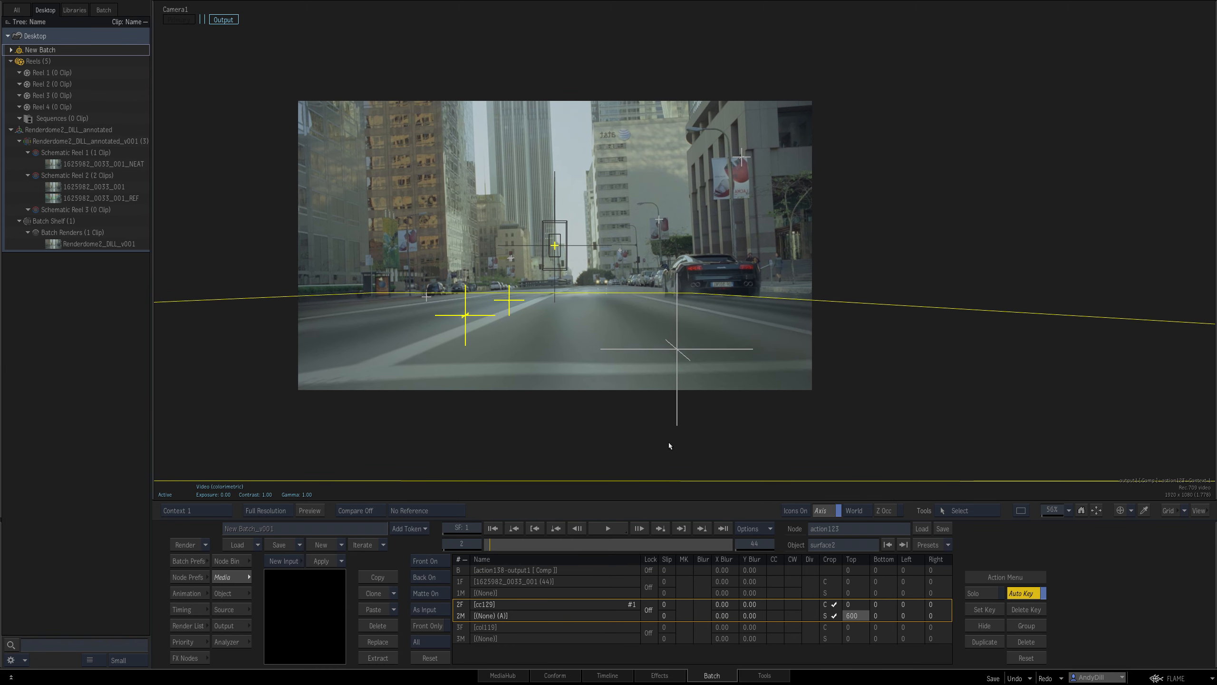
{"action": "key", "text": "shift+i"}
{"action": "key", "text": "shift+i"}
{"action": "key", "text": "Escape"}
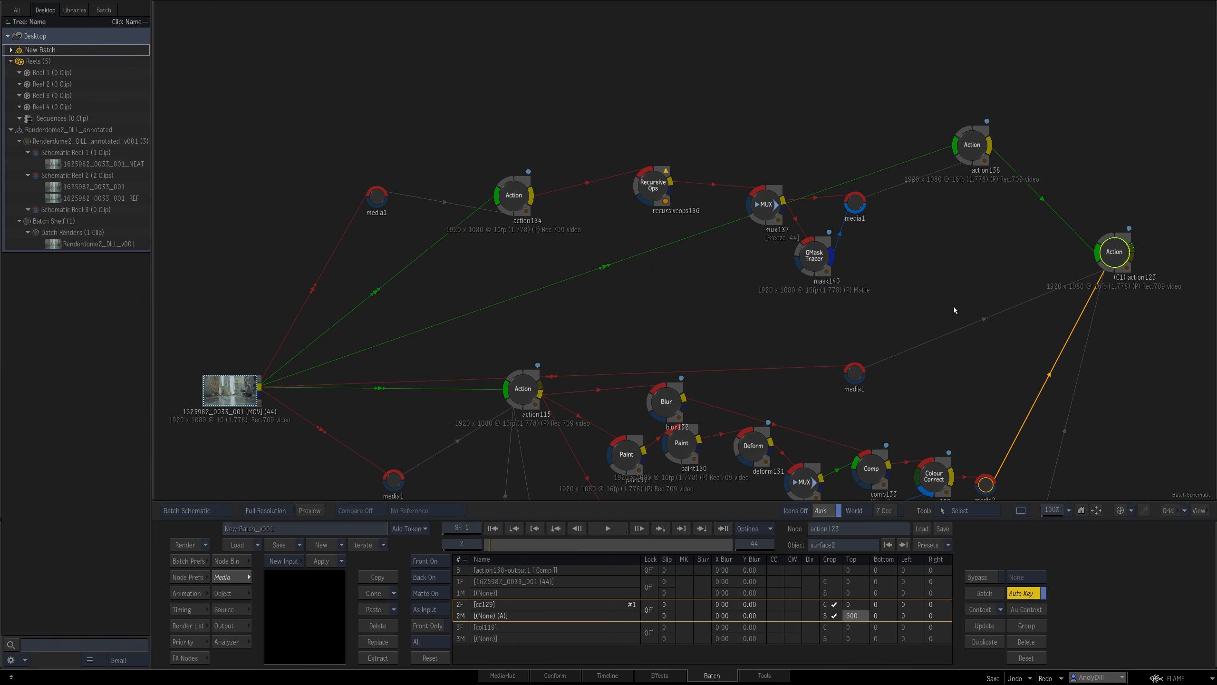
Enable the Matte render pass on output1 of action138 in addition to the Comp pass.
{"action": "double_click", "coordinate": [980, 145]}
{"action": "left_click", "coordinate": [229, 626]}
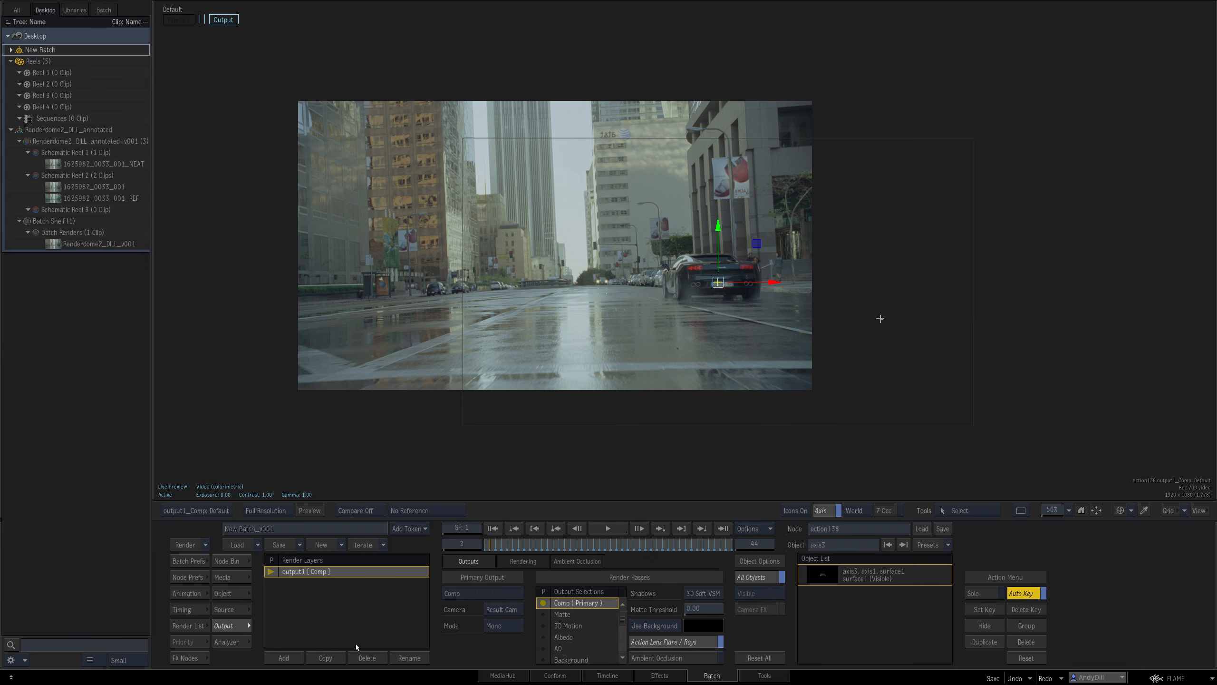
{"action": "left_click", "coordinate": [558, 614]}
{"action": "key", "text": "Escape"}
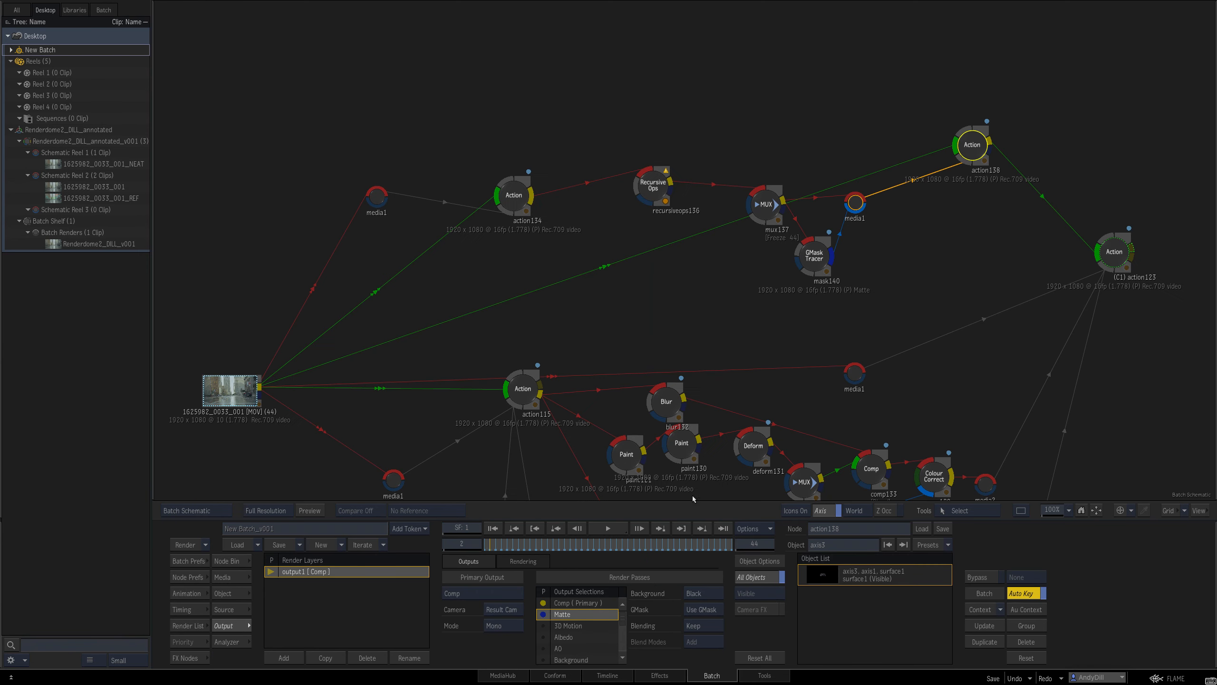
Feed action138's comp and matte into a new media input of action123 and open that Action's schematic.
{"action": "left_click_drag", "start_coordinate": [1113, 254], "coordinate": [884, 408]}
{"action": "key", "text": "ctrl+n"}
{"action": "left_click", "coordinate": [1067, 248]}
{"action": "key", "text": "Delete"}
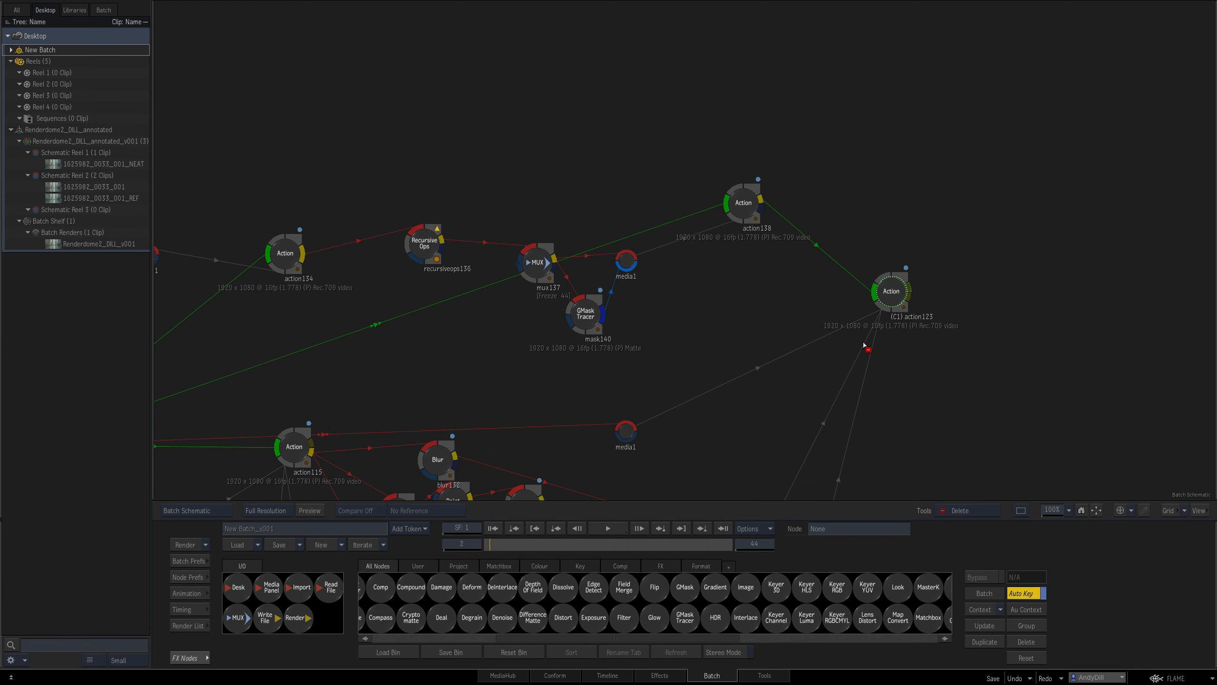
{"action": "left_click_drag", "start_coordinate": [894, 293], "coordinate": [957, 282]}
{"action": "key", "text": "ctrl+n"}
{"action": "left_click_drag", "start_coordinate": [899, 330], "coordinate": [764, 210]}
{"action": "double_click", "coordinate": [947, 281]}
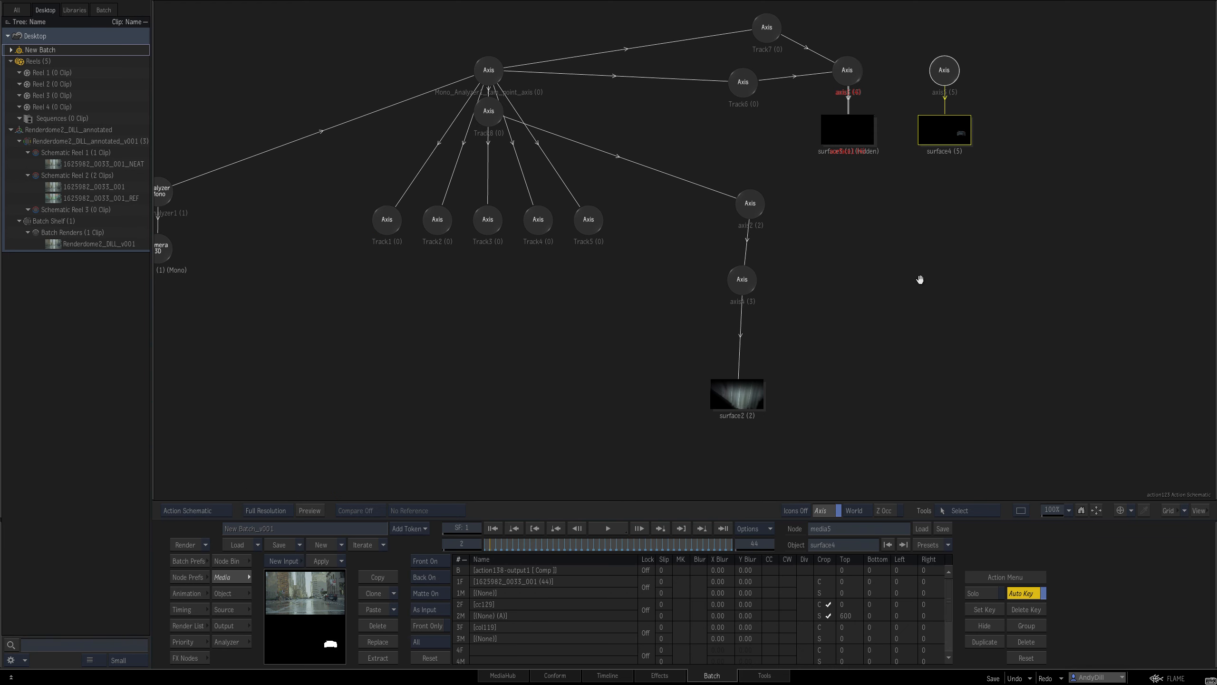
Move the car patch's axis and surface beside Camera1, parent the axis to that camera and view the result.
{"action": "left_click_drag", "start_coordinate": [950, 69], "coordinate": [444, 310]}
{"action": "left_click_drag", "start_coordinate": [520, 278], "coordinate": [941, 264]}
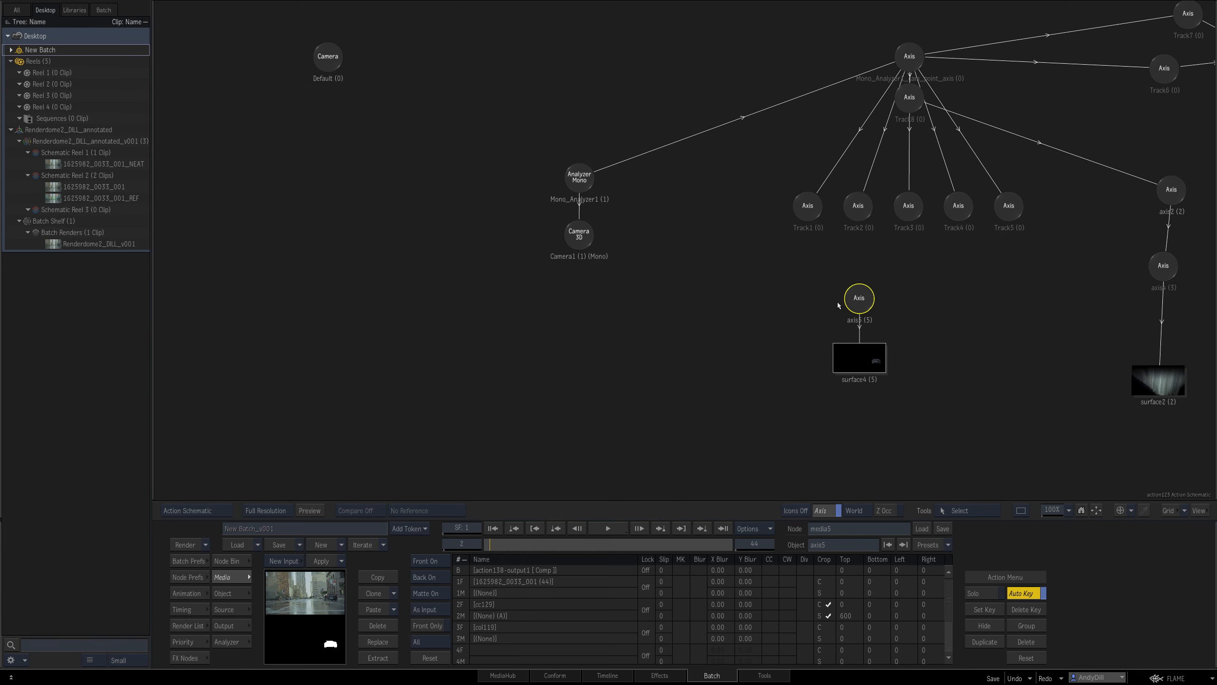
{"action": "left_click_drag", "start_coordinate": [847, 298], "coordinate": [622, 319]}
{"action": "left_click_drag", "start_coordinate": [589, 243], "coordinate": [627, 317]}
{"action": "left_click", "coordinate": [627, 319]}
{"action": "key", "text": "F4"}
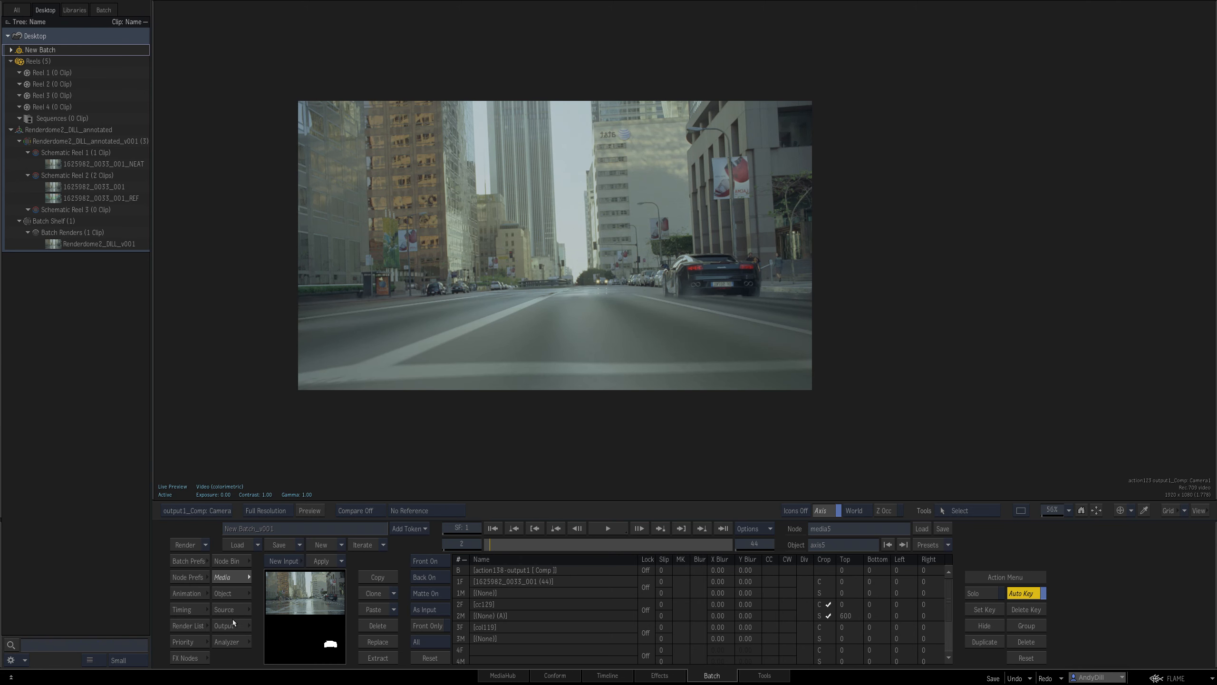
Set the car patch axis to X 0, Y 0 and push it back in depth to Z -2793.0.
{"action": "left_click", "coordinate": [233, 593]}
{"action": "left_click", "coordinate": [322, 625]}
{"action": "left_click", "coordinate": [346, 647]}
{"action": "left_click", "coordinate": [326, 592], "text": "ctrl"}
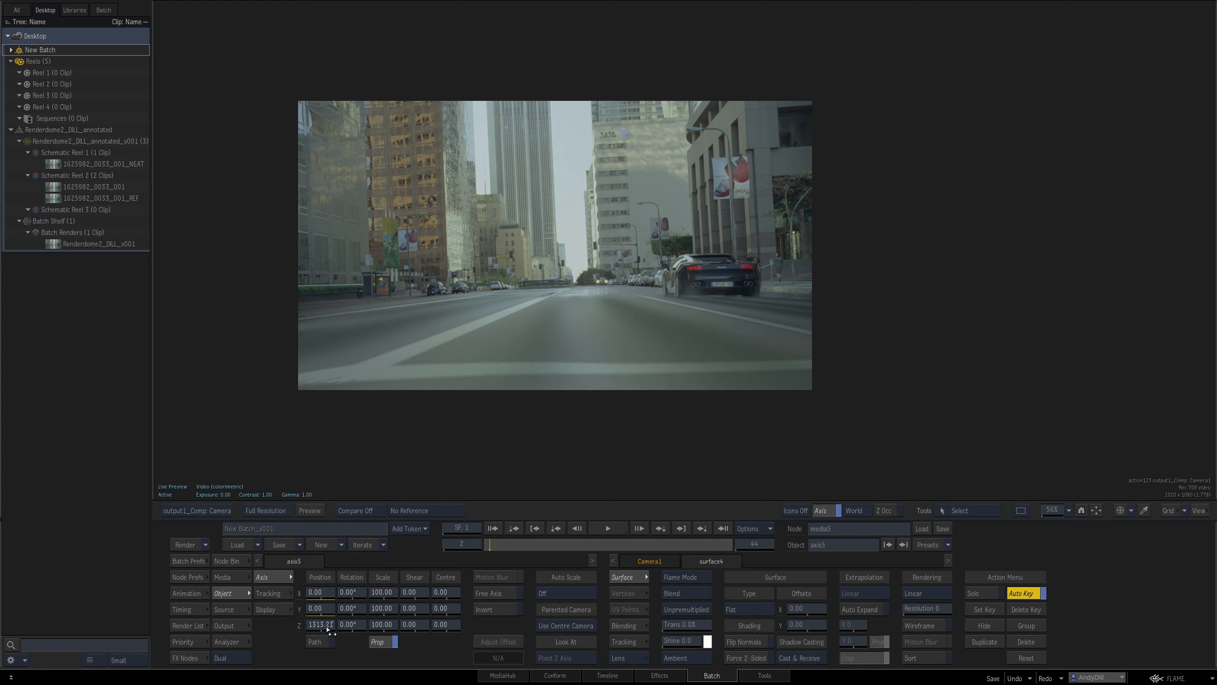
{"action": "left_click_drag", "start_coordinate": [328, 628], "coordinate": [256, 626]}
{"action": "left_click_drag", "start_coordinate": [337, 633], "coordinate": [284, 622]}
{"action": "key", "text": "F4"}
Examine the car mask in the GMask Tracer around frame 11 and the Recursive Ops result back at frame 1.
{"action": "double_click", "coordinate": [586, 313]}
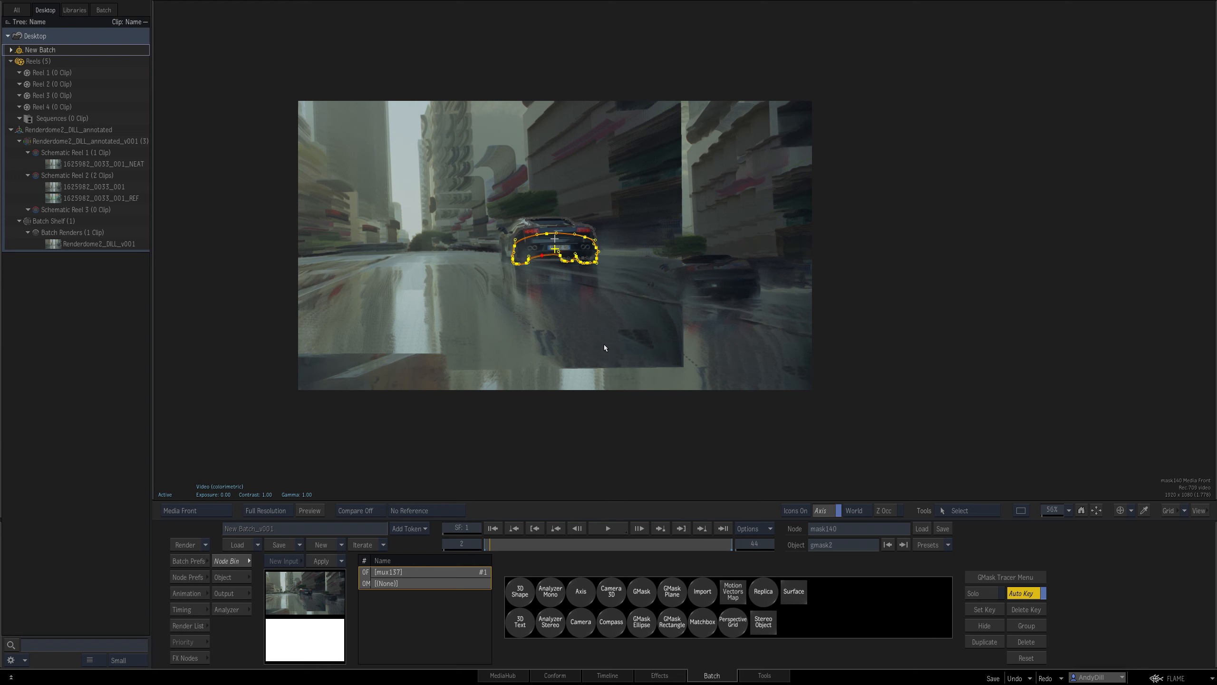
{"action": "key", "text": "F4"}
{"action": "key", "text": "F1"}
{"action": "left_click_drag", "start_coordinate": [509, 540], "coordinate": [556, 538]}
{"action": "key", "text": "grave"}
{"action": "left_click", "coordinate": [430, 237]}
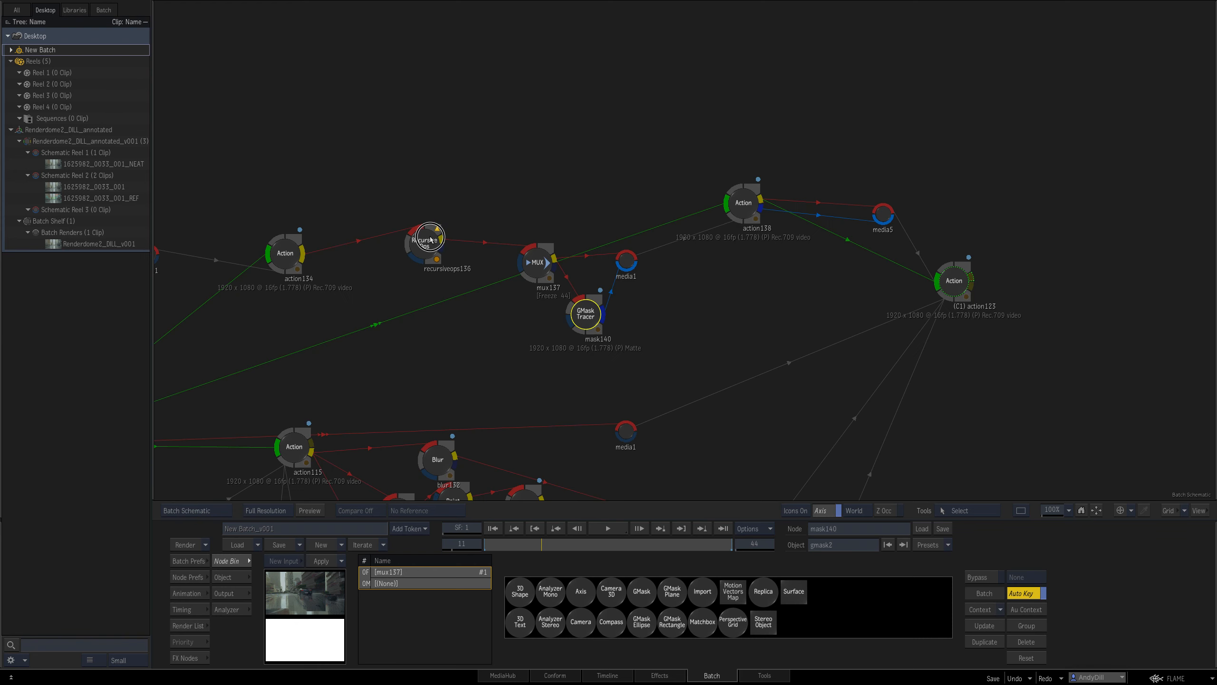
{"action": "double_click", "coordinate": [430, 238]}
{"action": "mouse_move", "coordinate": [496, 544]}
{"action": "left_mouse_down"}
{"action": "mouse_move", "coordinate": [592, 544]}
{"action": "mouse_move", "coordinate": [485, 544]}
{"action": "left_mouse_up"}
{"action": "key", "text": "grave"}
Compare the comp, matte and front media views of action138 at frame 1.
{"action": "double_click", "coordinate": [756, 202]}
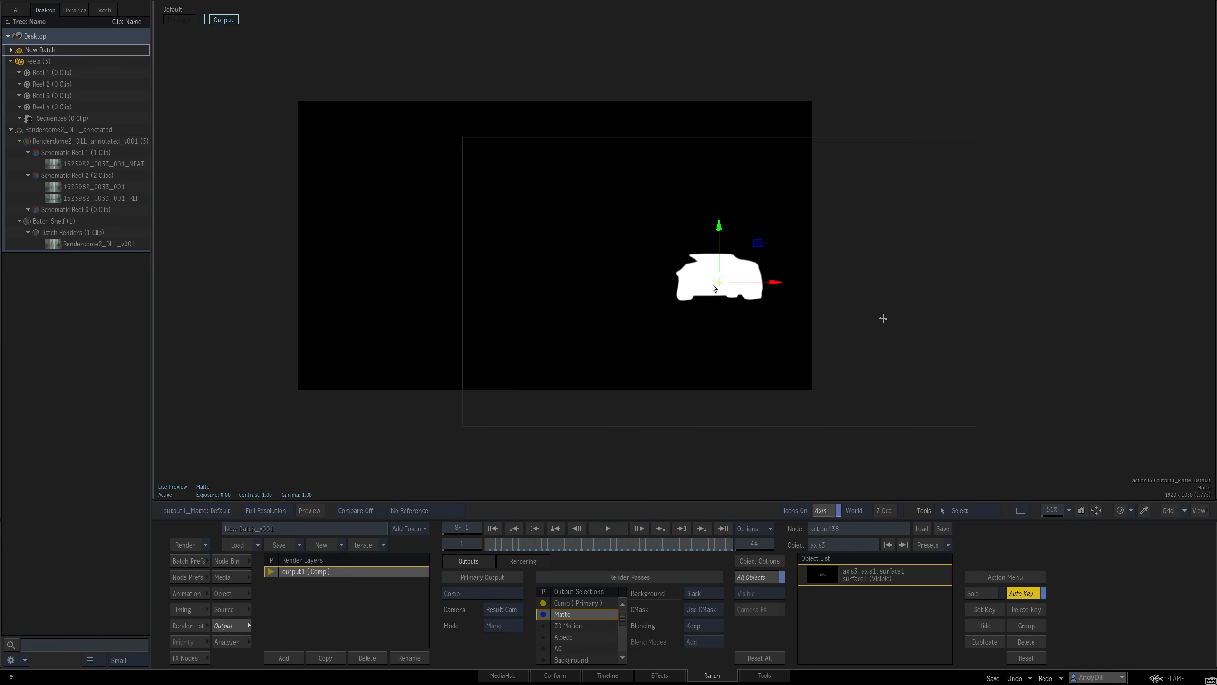
{"action": "key", "text": "F2"}
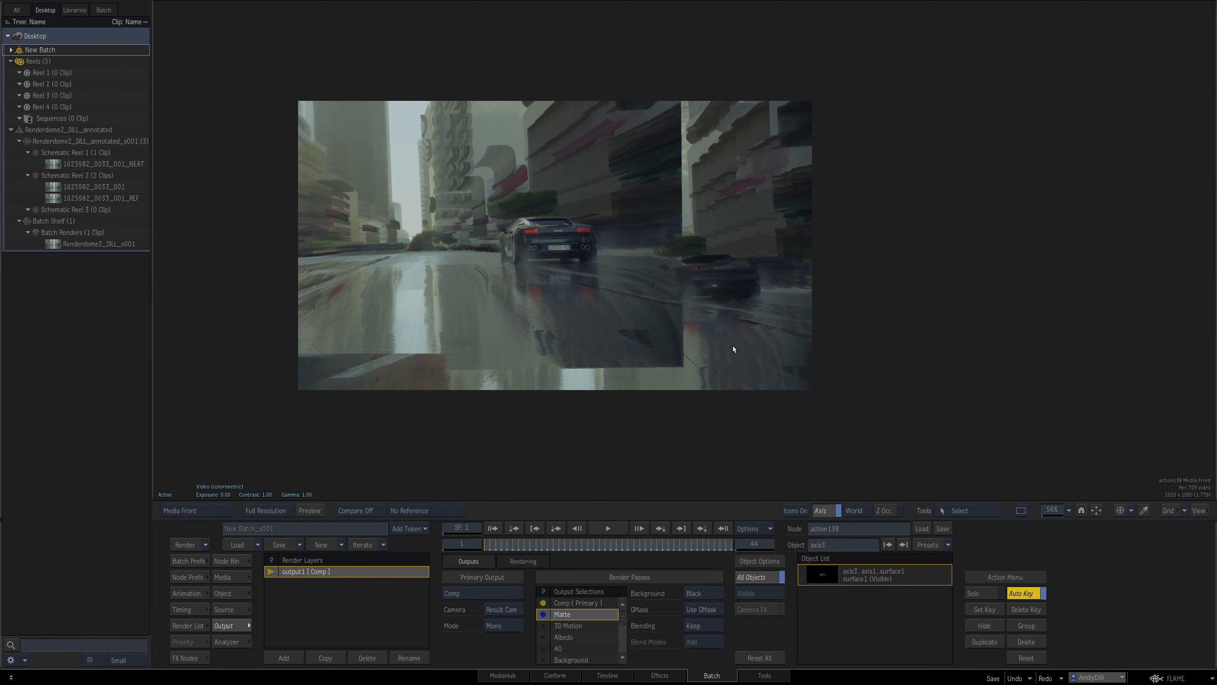
{"action": "key", "text": "F4"}
{"action": "left_click", "coordinate": [573, 603]}
{"action": "left_click", "coordinate": [573, 614]}
{"action": "left_click", "coordinate": [572, 603]}
{"action": "key", "text": "grave"}
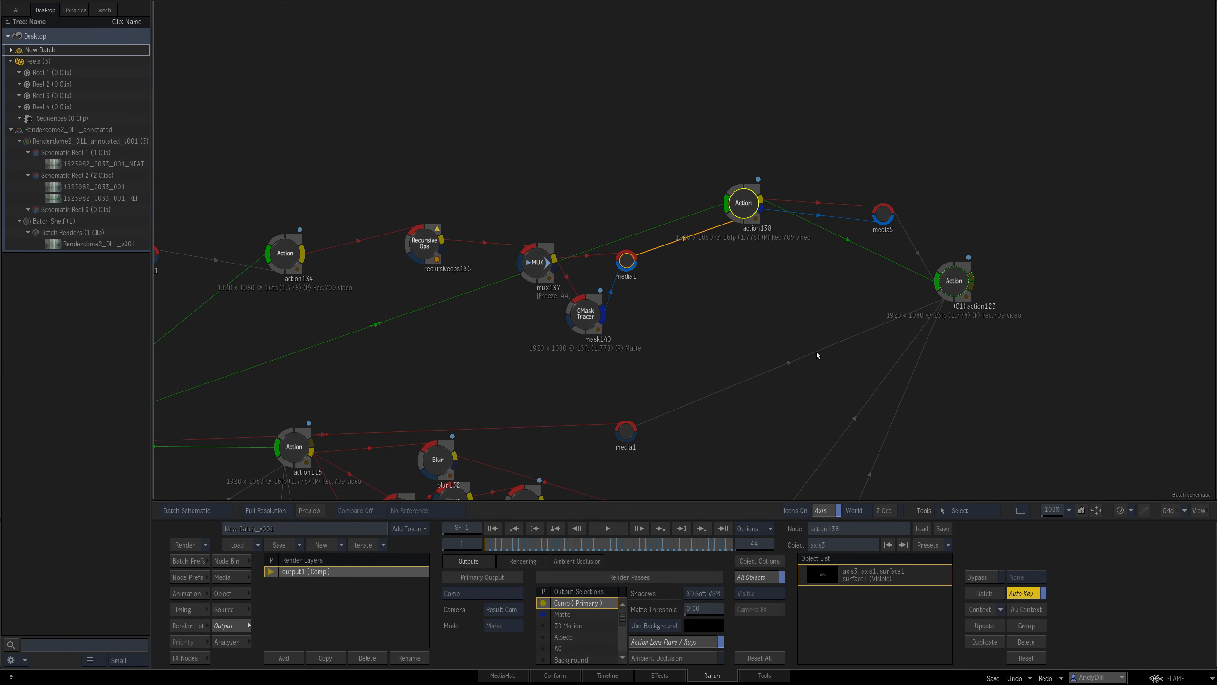
Turn off the Z-Buffer in action123's rendering preferences and scrub the clip to check the car over the cleaned road.
{"action": "double_click", "coordinate": [953, 288]}
{"action": "key", "text": "F4"}
{"action": "left_click_drag", "start_coordinate": [734, 337], "coordinate": [823, 320]}
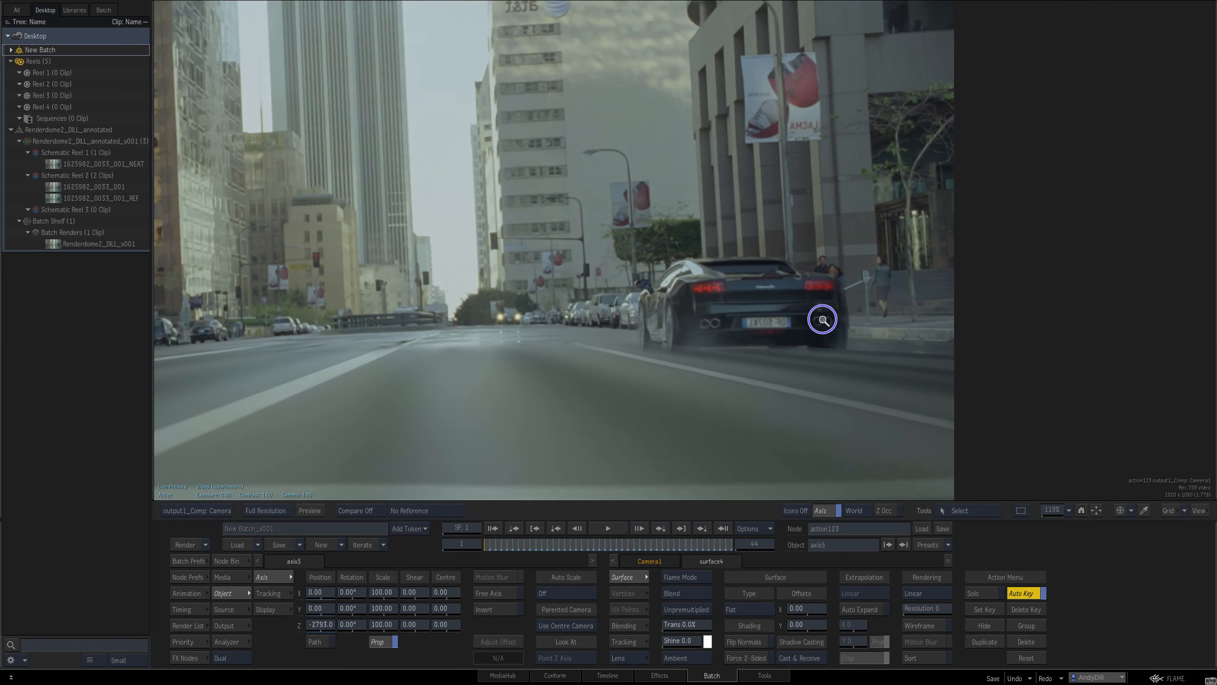
{"action": "key", "text": "grave"}
{"action": "key", "text": "F4"}
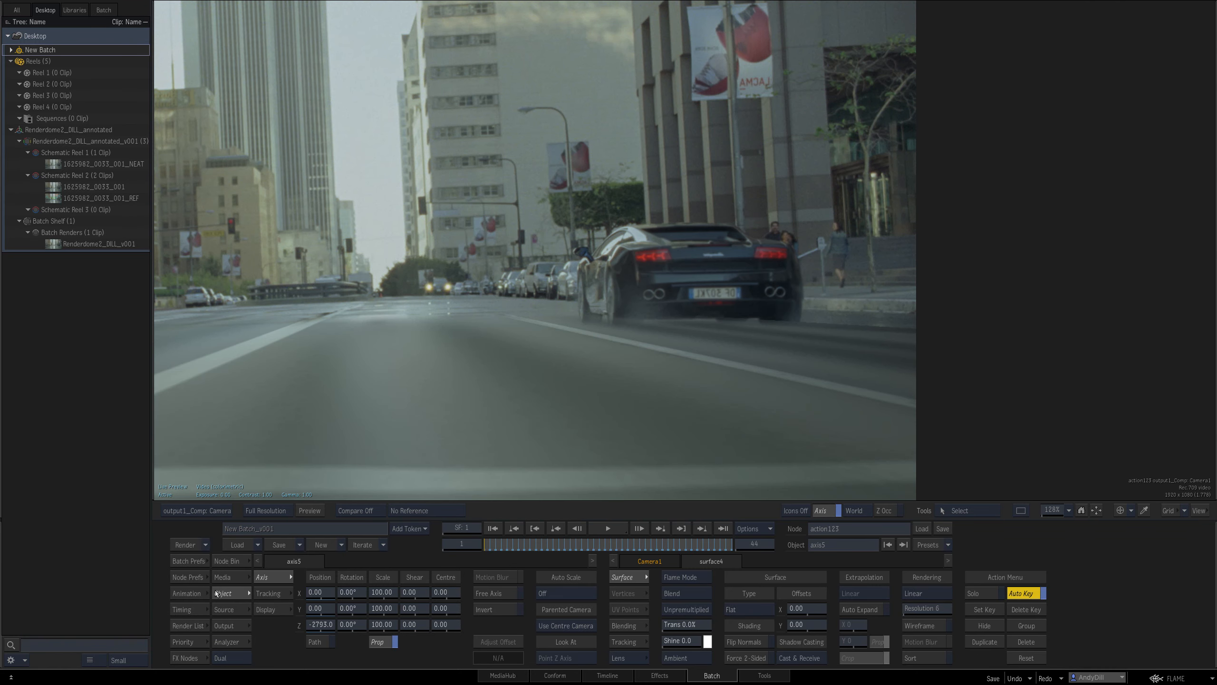
{"action": "left_click", "coordinate": [187, 577]}
{"action": "left_click", "coordinate": [305, 561]}
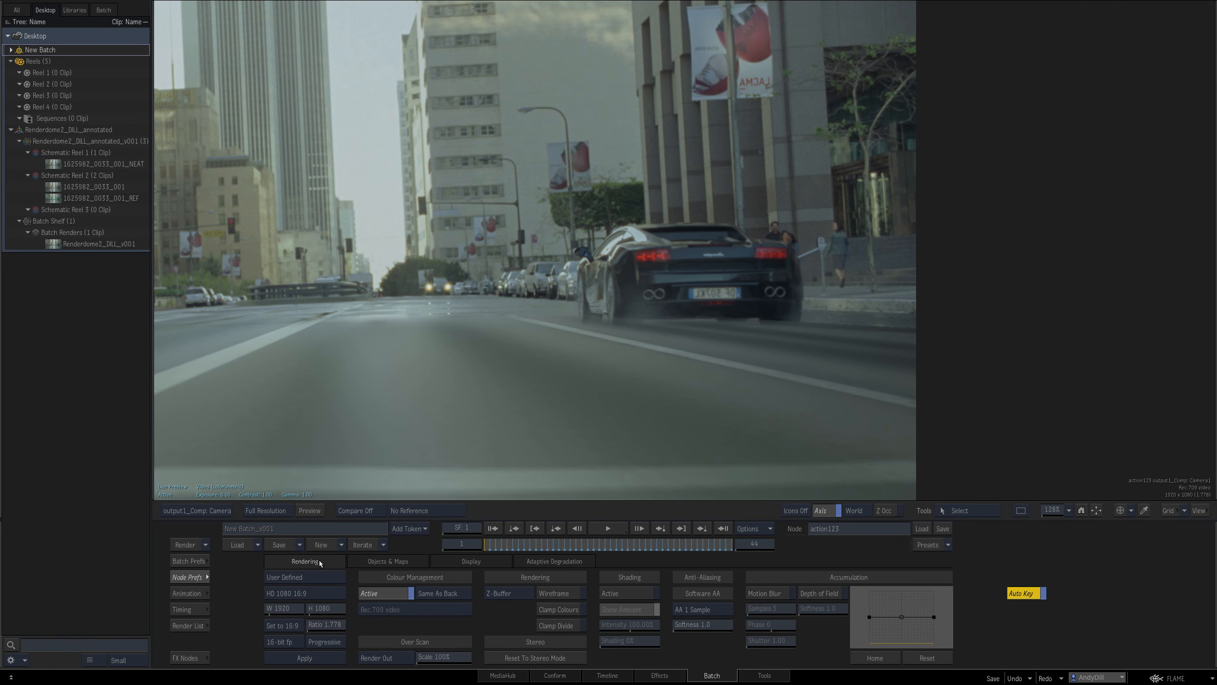
{"action": "left_click", "coordinate": [515, 595]}
{"action": "scroll", "coordinate": [925, 399], "scroll_direction": "down", "scroll_amount": 3}
{"action": "left_click_drag", "start_coordinate": [925, 399], "coordinate": [653, 479]}
{"action": "left_click_drag", "start_coordinate": [653, 543], "coordinate": [438, 522]}
{"action": "key", "text": "Escape"}
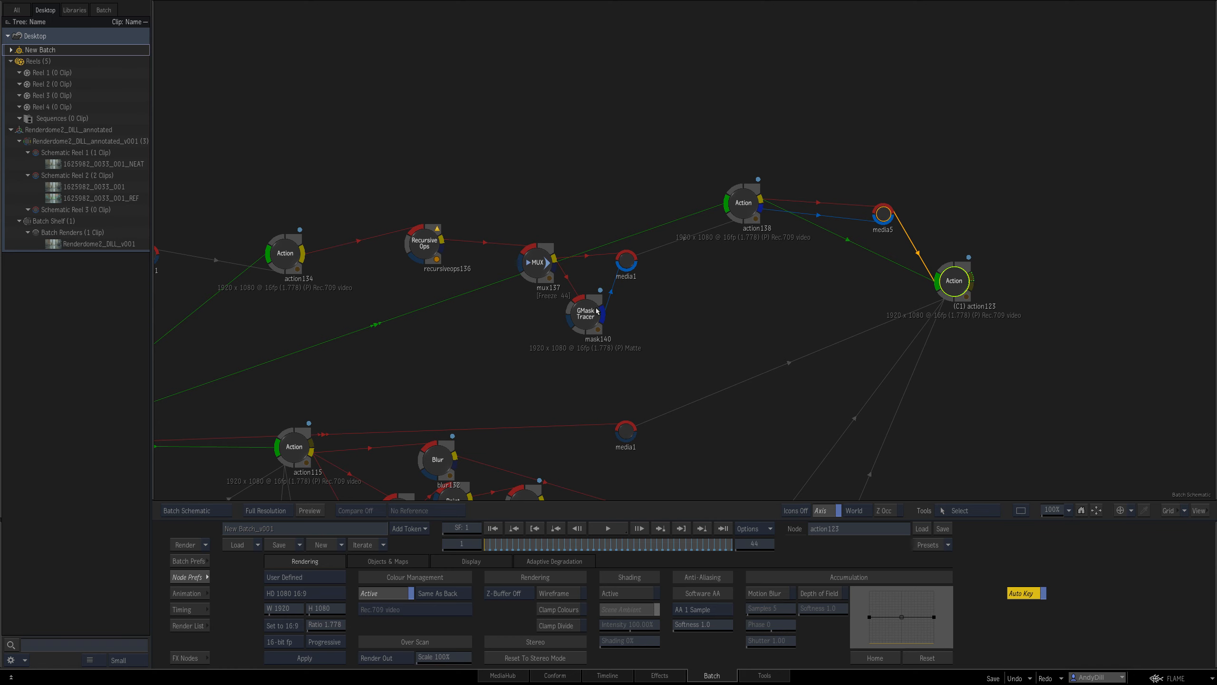
In the GMask Tracer, draw a third narrow closed GMask along the outer edge of the car's left rear wheel.
{"action": "left_click", "coordinate": [596, 311]}
{"action": "key", "text": "F1"}
{"action": "left_click_drag", "start_coordinate": [543, 338], "coordinate": [702, 362]}
{"action": "left_click_drag", "start_coordinate": [553, 367], "coordinate": [705, 381]}
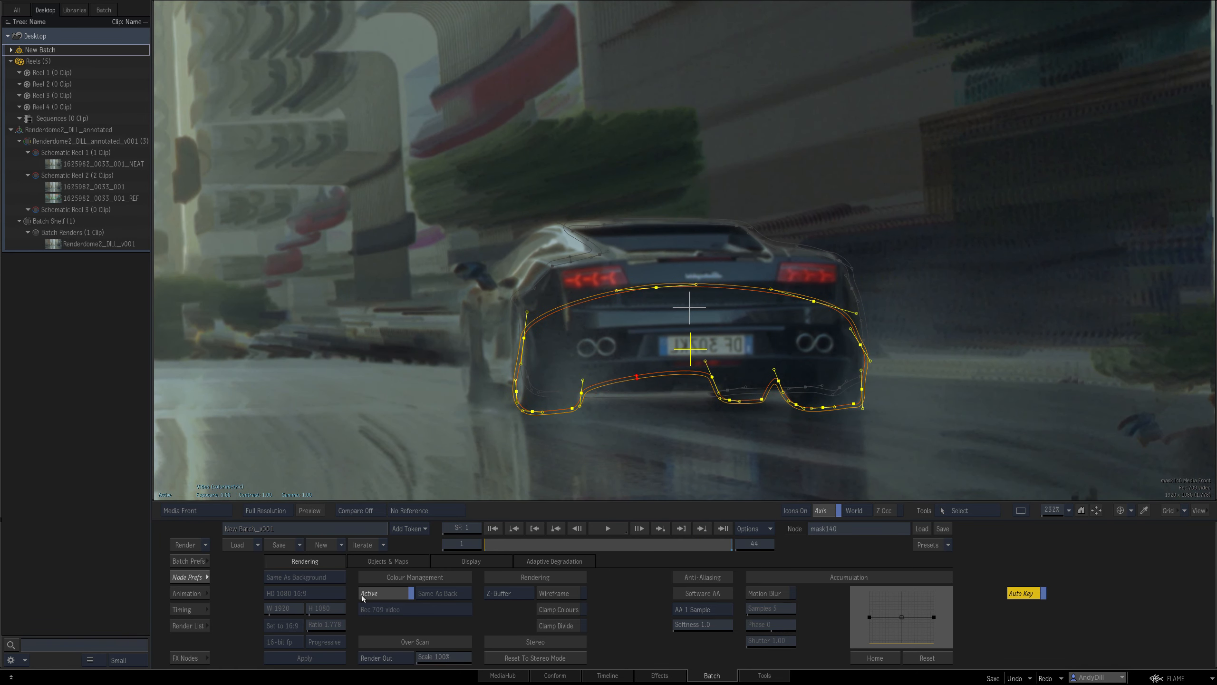
{"action": "mouse_move", "coordinate": [283, 578]}
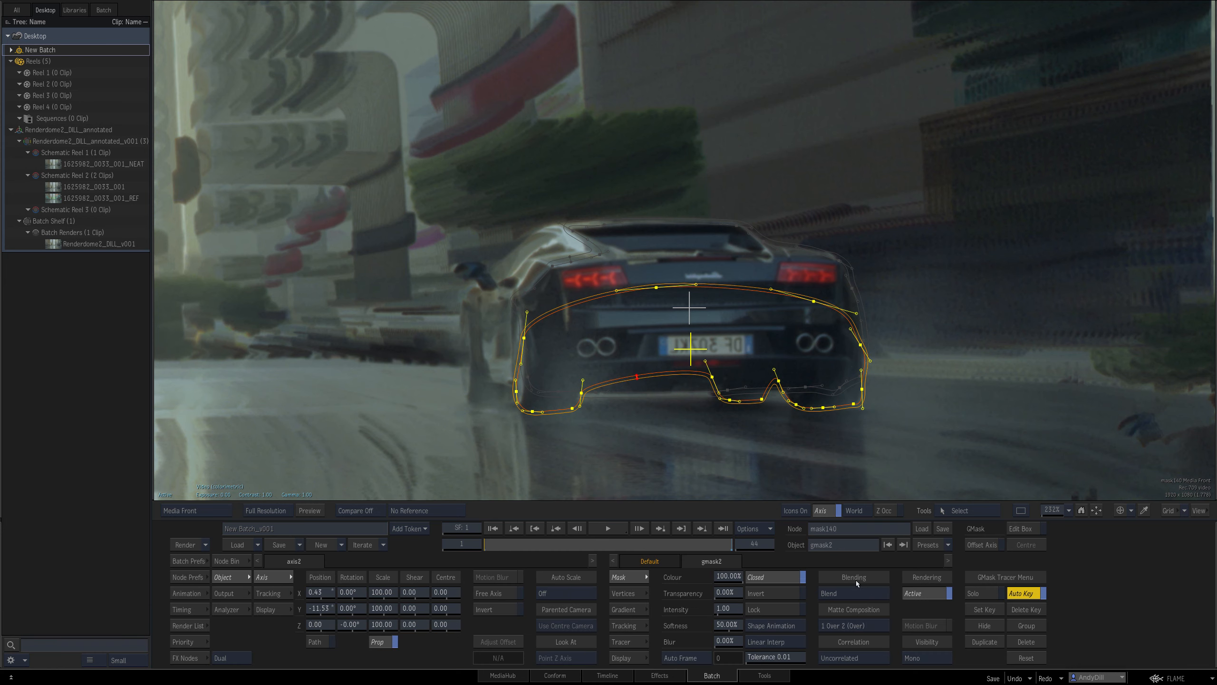
{"action": "left_click", "coordinate": [231, 559]}
{"action": "left_click", "coordinate": [640, 586]}
{"action": "mouse_move", "coordinate": [531, 308]}
{"action": "left_mouse_down"}
{"action": "mouse_move", "coordinate": [533, 344]}
{"action": "mouse_move", "coordinate": [510, 311]}
{"action": "left_mouse_up"}
{"action": "left_click", "coordinate": [531, 308]}
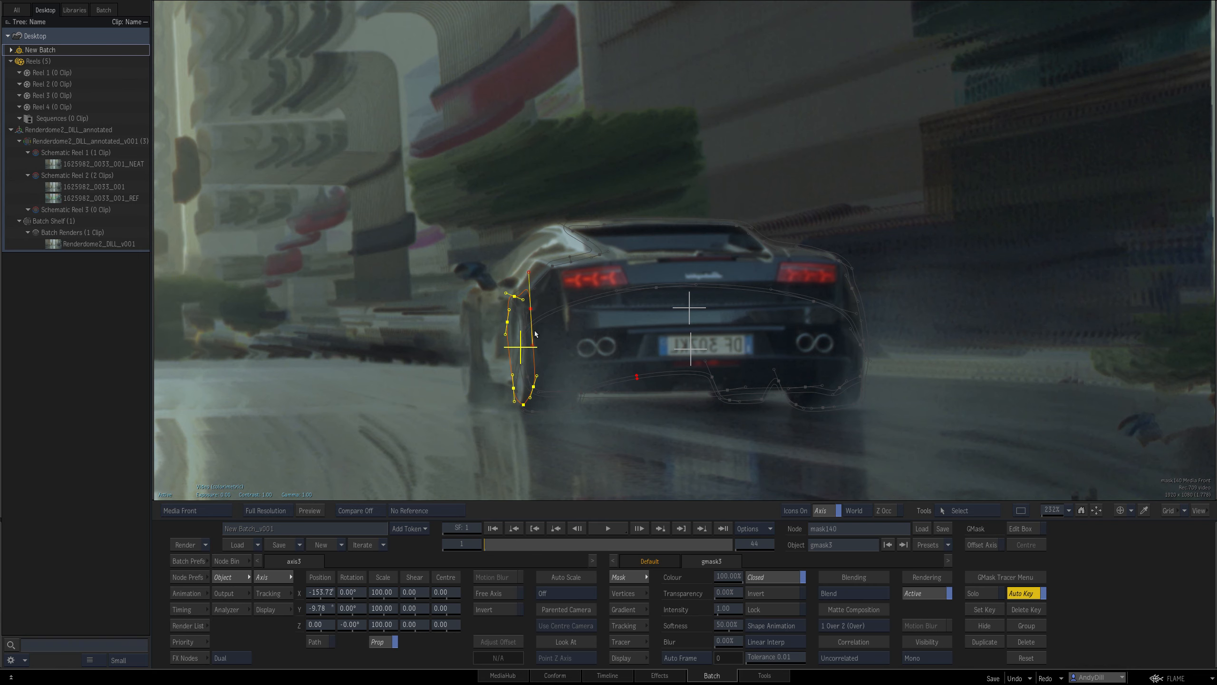
Set the new wheel mask's colour to 0% and scrub the composite to frame 31 to check the wheel edge.
{"action": "key", "text": "Escape"}
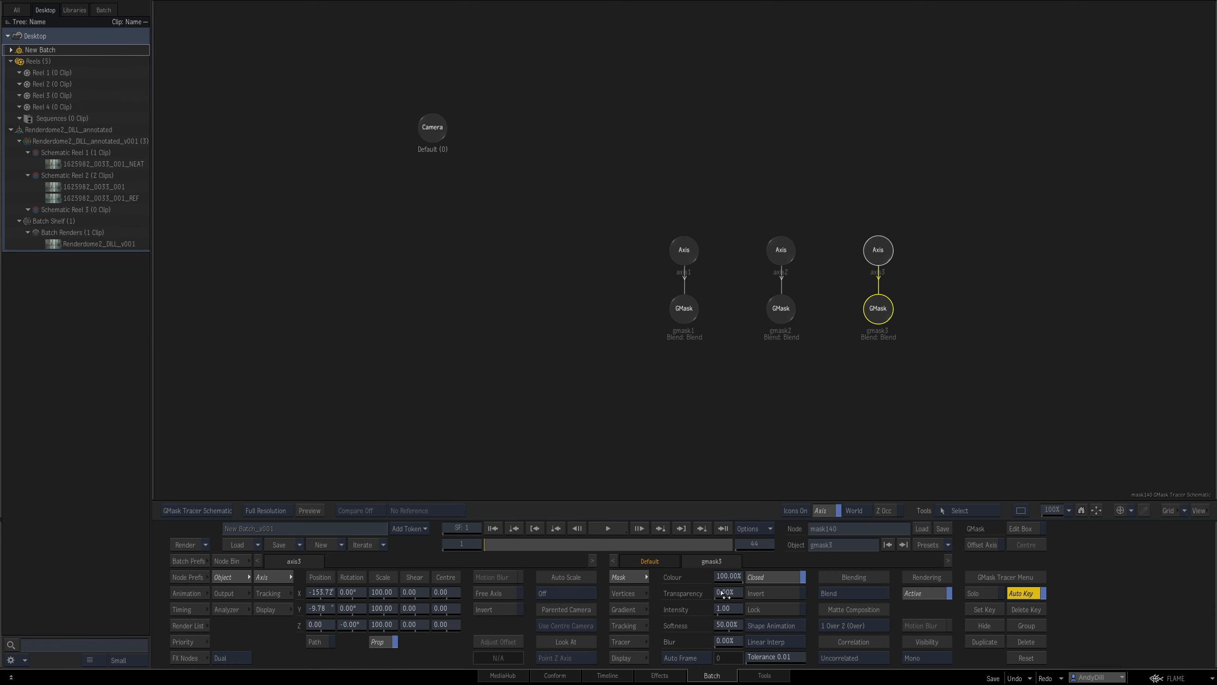
{"action": "left_click_drag", "start_coordinate": [728, 576], "coordinate": [454, 581]}
{"action": "key", "text": "1"}
{"action": "left_click_drag", "start_coordinate": [923, 402], "coordinate": [798, 392]}
{"action": "left_click", "coordinate": [512, 543]}
{"action": "left_click_drag", "start_coordinate": [512, 543], "coordinate": [656, 532]}
Adjust the inner edge of the narrow wheel mask against the context view and scrub back to frame 1.
{"action": "left_click_drag", "start_coordinate": [541, 348], "coordinate": [554, 342]}
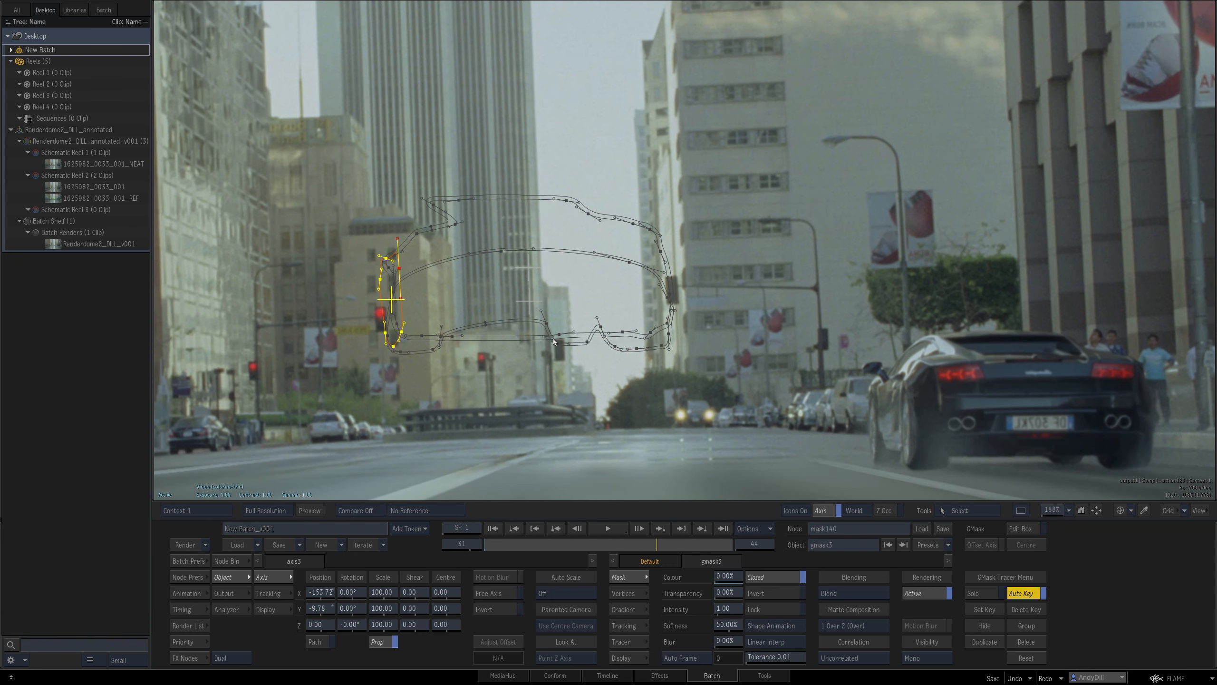
{"action": "left_click_drag", "start_coordinate": [404, 315], "coordinate": [411, 315]}
{"action": "left_click_drag", "start_coordinate": [926, 383], "coordinate": [873, 389]}
{"action": "left_click_drag", "start_coordinate": [907, 387], "coordinate": [830, 396]}
{"action": "left_click_drag", "start_coordinate": [690, 547], "coordinate": [331, 530]}
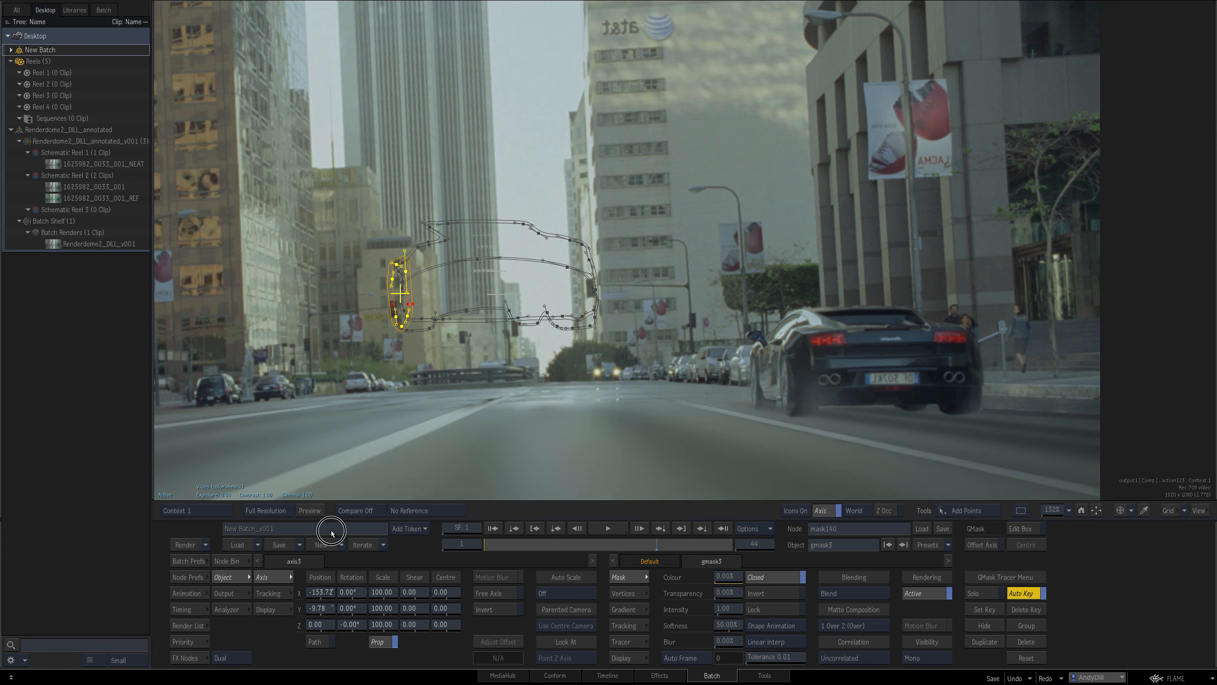
Examine action138's comp output, the source clip's node and action115's flattened FlatCam output, scrubbing back to frame 1.
{"action": "key", "text": "F4"}
{"action": "left_click_drag", "start_coordinate": [756, 310], "coordinate": [824, 353]}
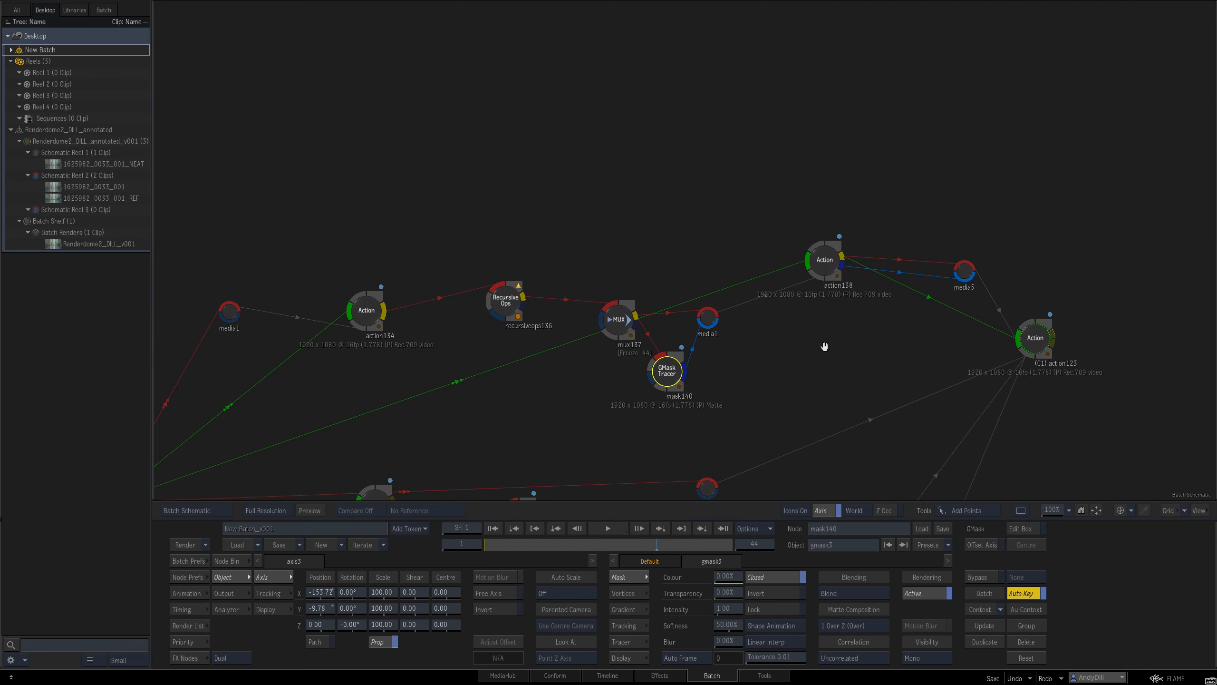
{"action": "double_click", "coordinate": [820, 262]}
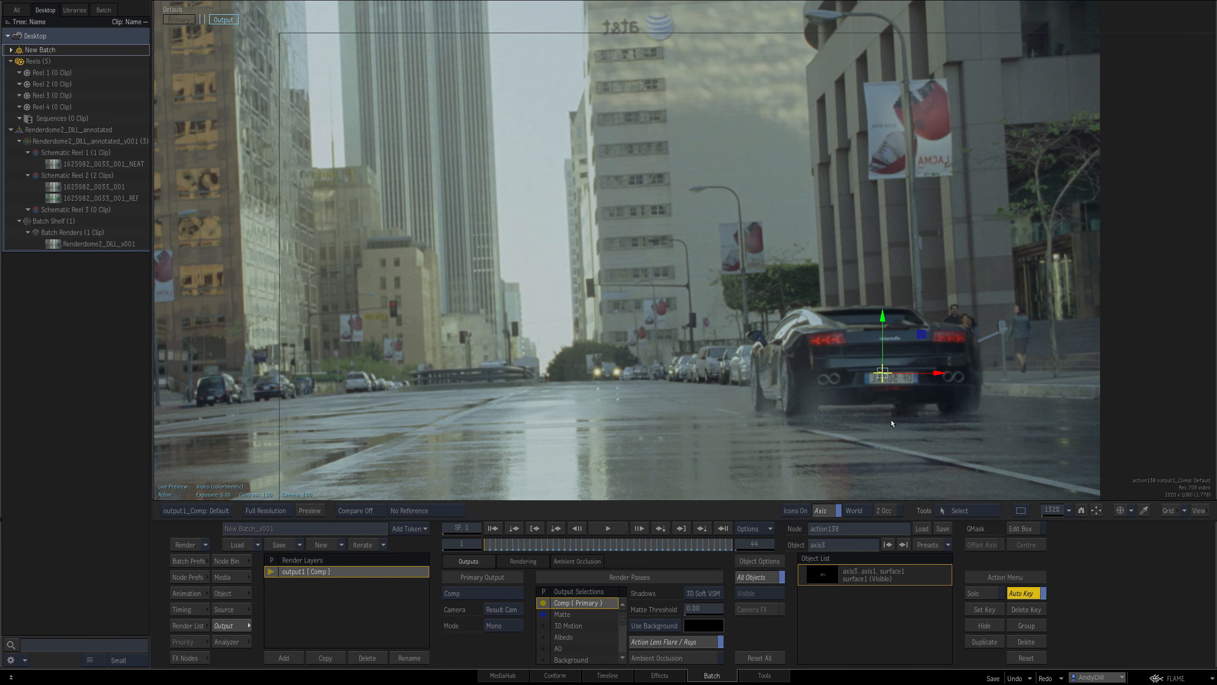
{"action": "key", "text": "grave"}
{"action": "left_click_drag", "start_coordinate": [934, 424], "coordinate": [959, 298]}
{"action": "left_click_drag", "start_coordinate": [810, 384], "coordinate": [1110, 369]}
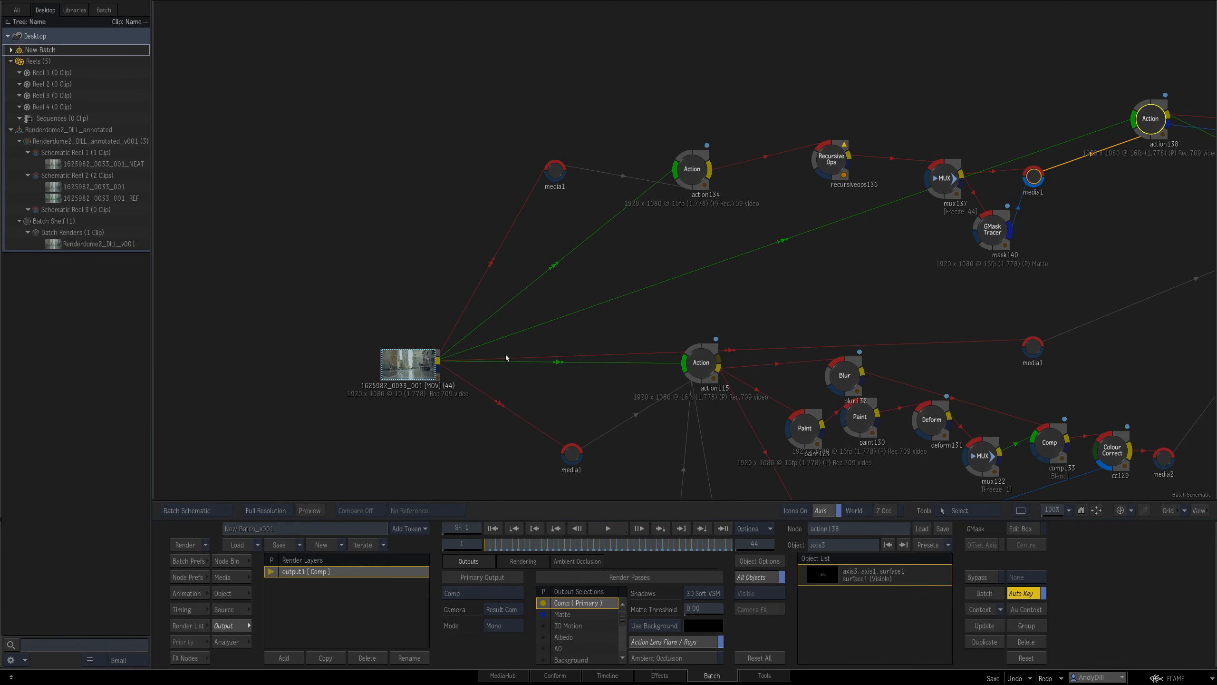
{"action": "left_click_drag", "start_coordinate": [433, 359], "coordinate": [431, 350]}
{"action": "left_click_drag", "start_coordinate": [647, 420], "coordinate": [677, 312]}
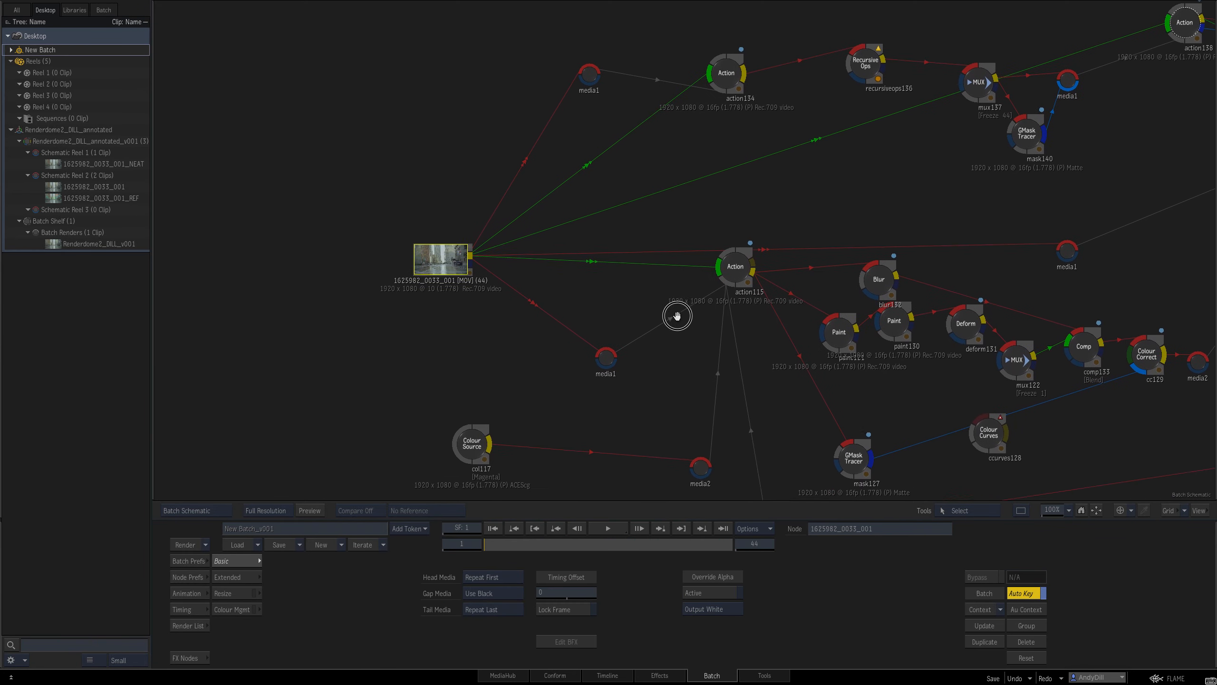
{"action": "double_click", "coordinate": [727, 262]}
{"action": "left_click_drag", "start_coordinate": [994, 366], "coordinate": [793, 422]}
{"action": "left_click_drag", "start_coordinate": [657, 542], "coordinate": [480, 530]}
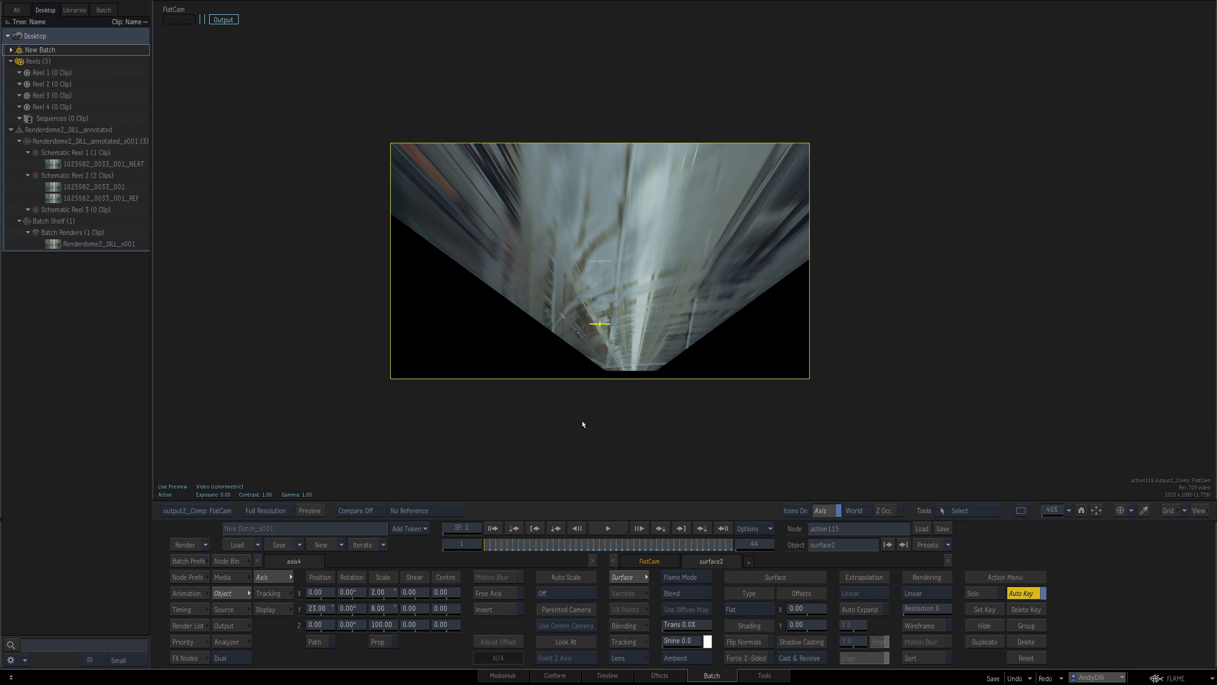
In action115, duplicate the flattened road branch with its axis, surface, diffuse and FlatCam, and parent the copy under axis2.
{"action": "key", "text": "Escape"}
{"action": "left_click_drag", "start_coordinate": [618, 350], "coordinate": [743, 350]}
{"action": "double_click", "coordinate": [857, 273]}
{"action": "left_click_drag", "start_coordinate": [981, 304], "coordinate": [702, 301]}
{"action": "key", "text": "ctrl+v"}
{"action": "left_click_drag", "start_coordinate": [663, 223], "coordinate": [901, 272]}
{"action": "left_click_drag", "start_coordinate": [605, 178], "coordinate": [901, 273]}
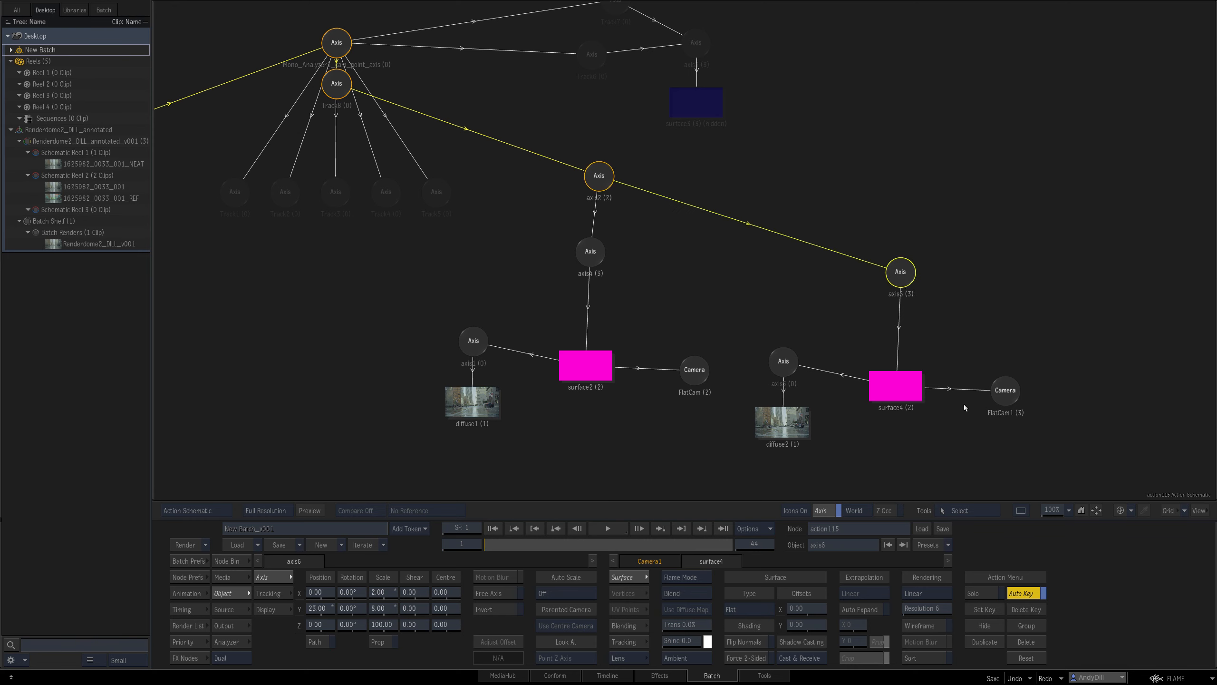
Add a third Comp render output and assign the duplicated surface, diffuse, FlatCam1, axes and their tracked parent axes to it.
{"action": "left_click", "coordinate": [1005, 390]}
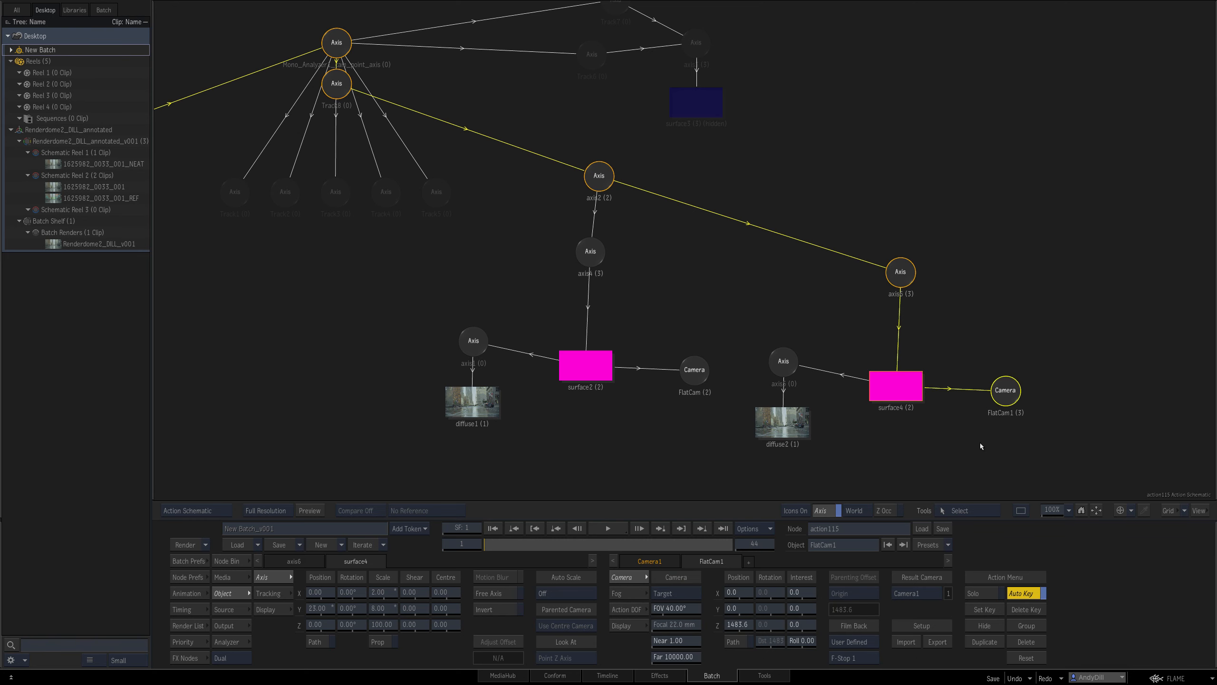
{"action": "left_click", "coordinate": [233, 626]}
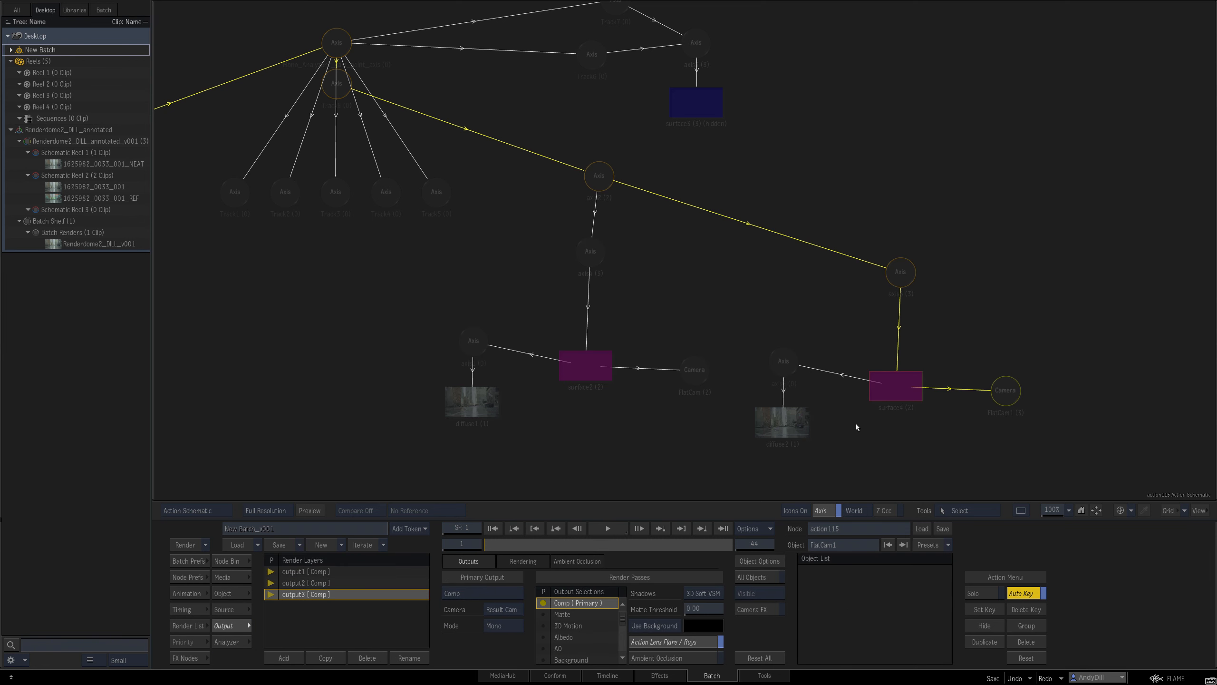
{"action": "key", "text": "o"}
{"action": "left_click", "coordinate": [904, 281]}
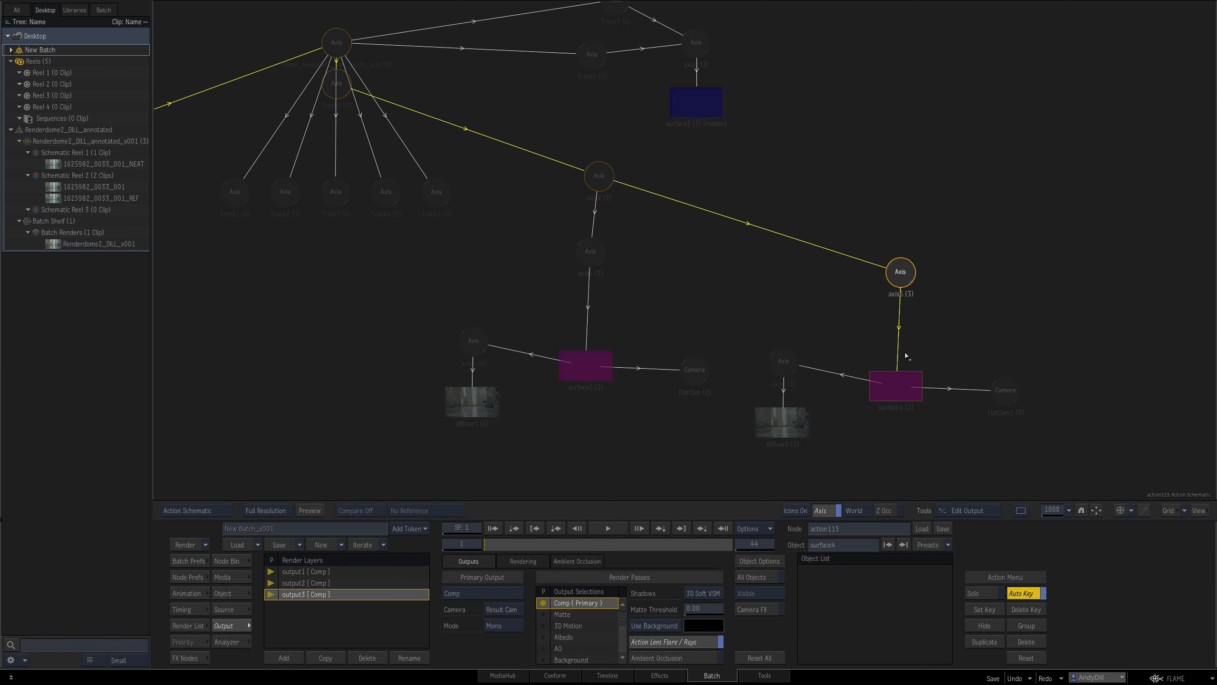
{"action": "left_click", "coordinate": [905, 385]}
{"action": "left_click", "coordinate": [1012, 390]}
{"action": "left_click", "coordinate": [789, 370]}
{"action": "left_click", "coordinate": [790, 421]}
{"action": "left_click", "coordinate": [580, 169]}
{"action": "left_click", "coordinate": [341, 82]}
{"action": "left_click", "coordinate": [339, 44]}
{"action": "left_click_drag", "start_coordinate": [369, 226], "coordinate": [643, 224]}
{"action": "left_click", "coordinate": [446, 173]}
{"action": "left_click_drag", "start_coordinate": [968, 272], "coordinate": [678, 252]}
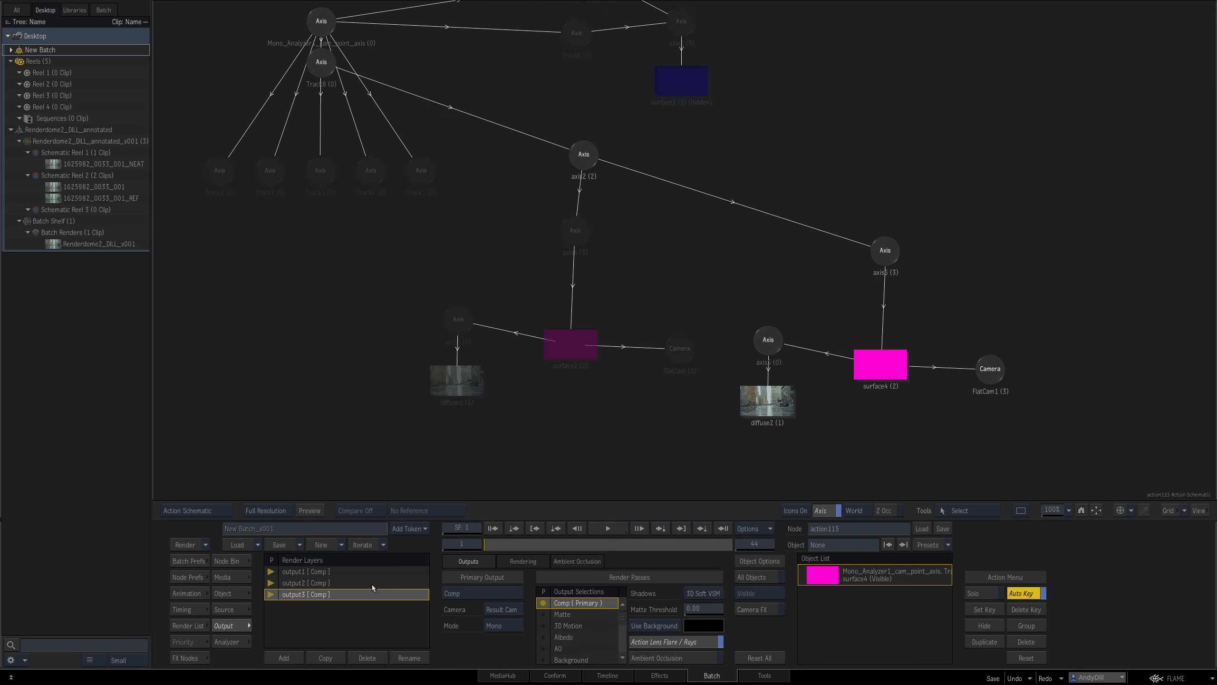
Set the third render output's camera to FlatCam1 and compare it with the second output in the result view.
{"action": "left_click", "coordinate": [513, 611]}
{"action": "left_click", "coordinate": [522, 509]}
{"action": "left_click", "coordinate": [337, 582]}
{"action": "left_click", "coordinate": [895, 363]}
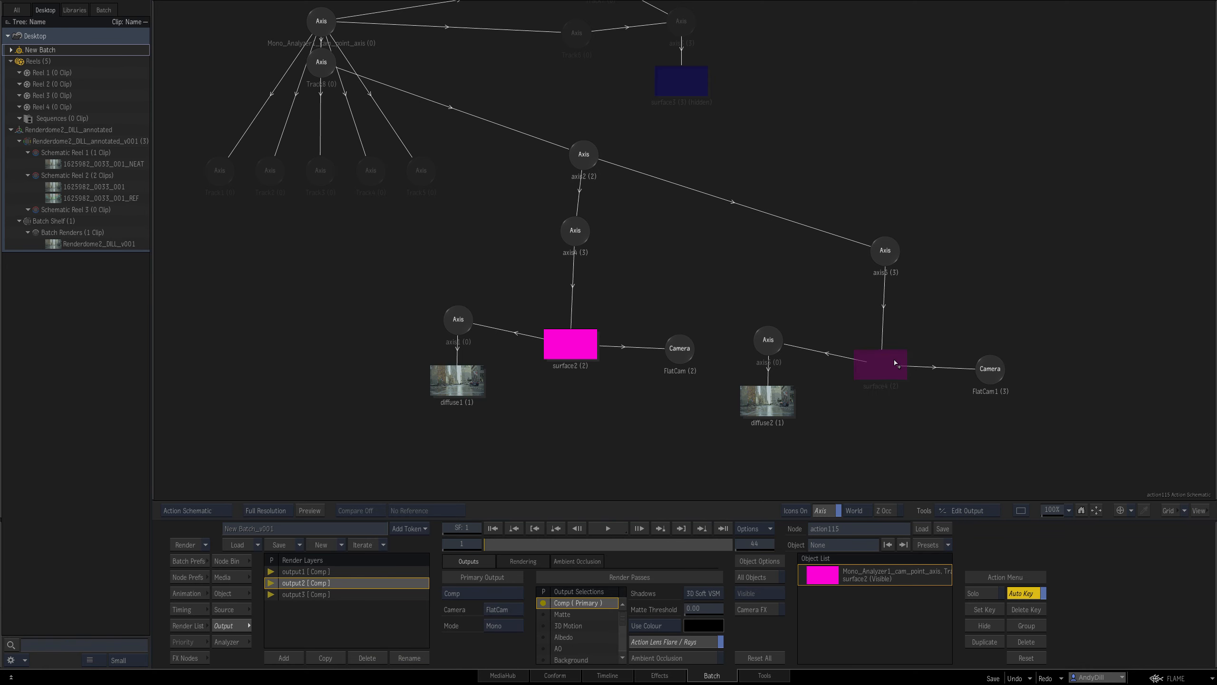
{"action": "left_click", "coordinate": [885, 260]}
{"action": "left_click", "coordinate": [373, 595]}
{"action": "key", "text": "F4"}
{"action": "left_click", "coordinate": [376, 595]}
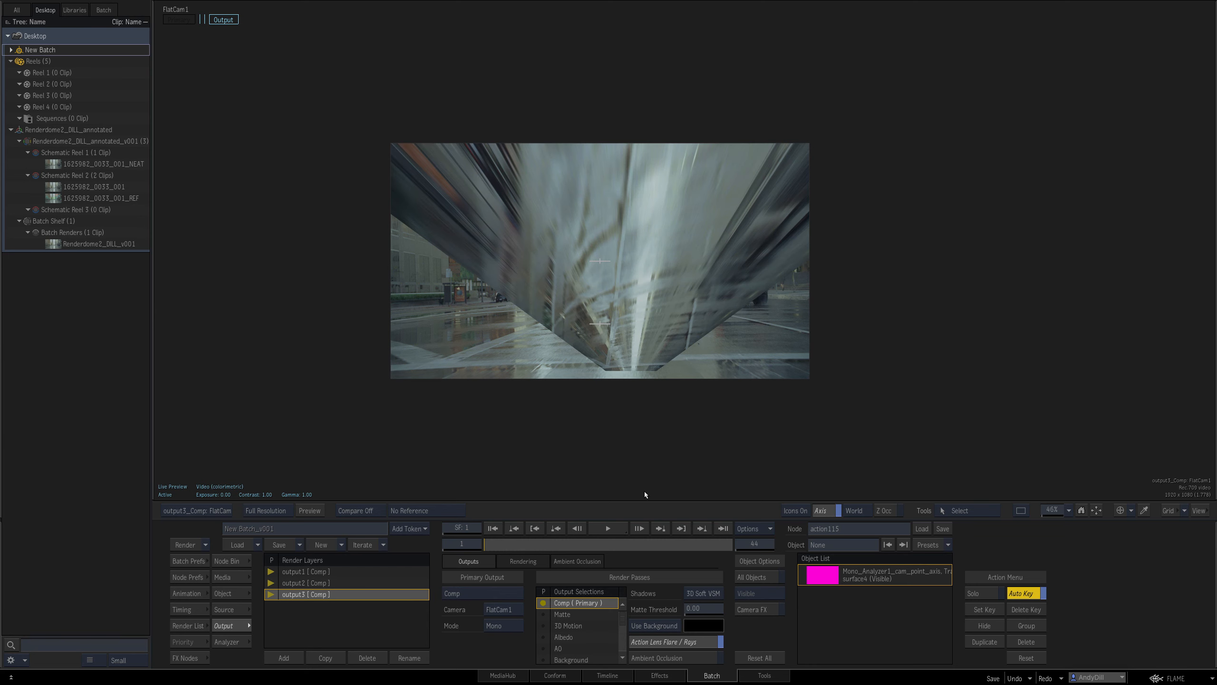
Shift axis6 to position X 18, Y 56, checking the flattened road at frame 44 and through Camera1.
{"action": "key", "text": "F8"}
{"action": "left_click", "coordinate": [893, 271]}
{"action": "key", "text": "F4"}
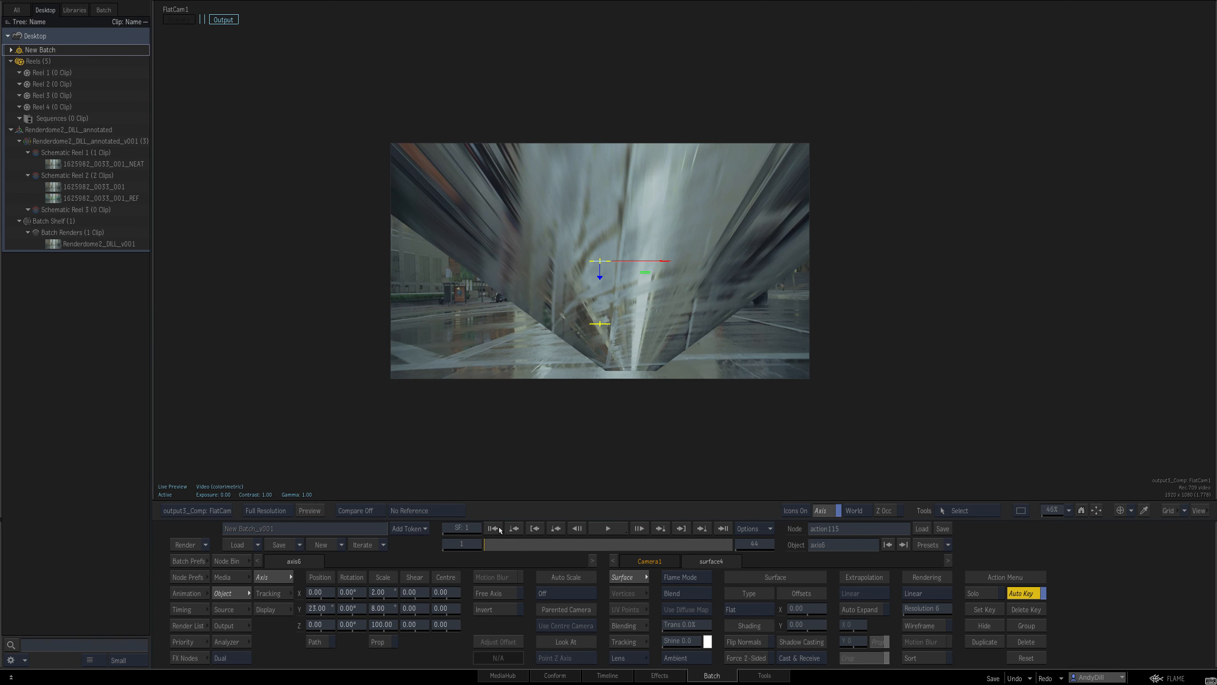
{"action": "left_click_drag", "start_coordinate": [330, 594], "coordinate": [324, 600]}
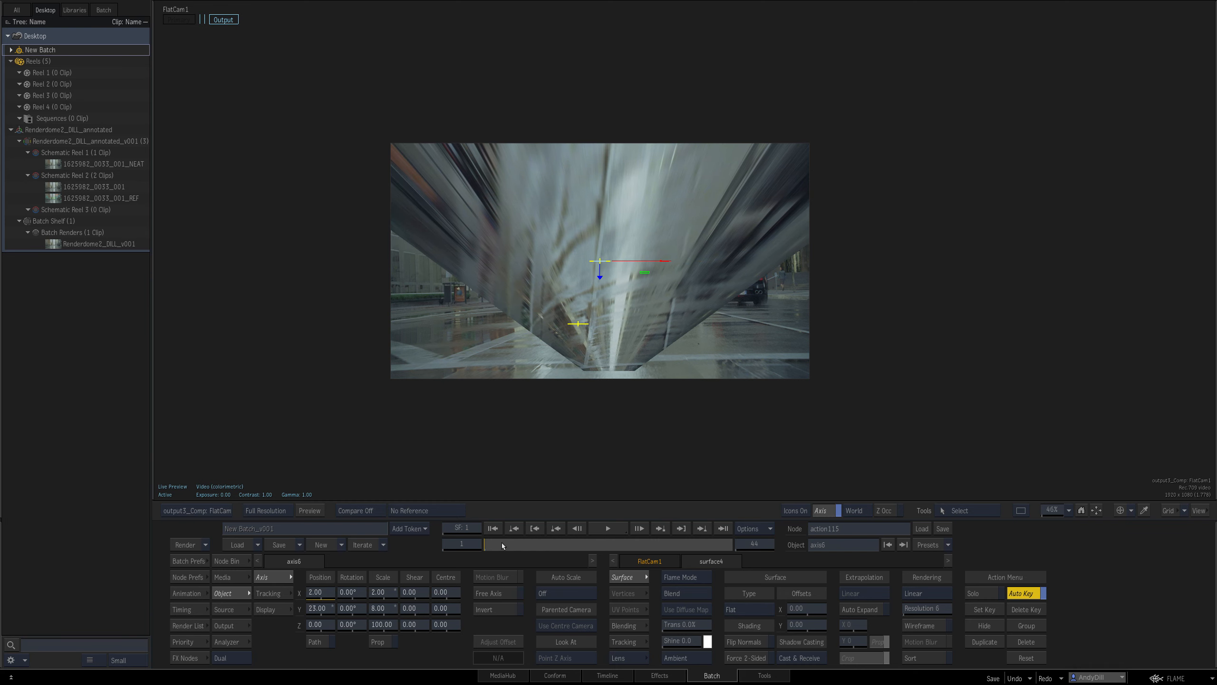
{"action": "left_click_drag", "start_coordinate": [529, 550], "coordinate": [788, 516]}
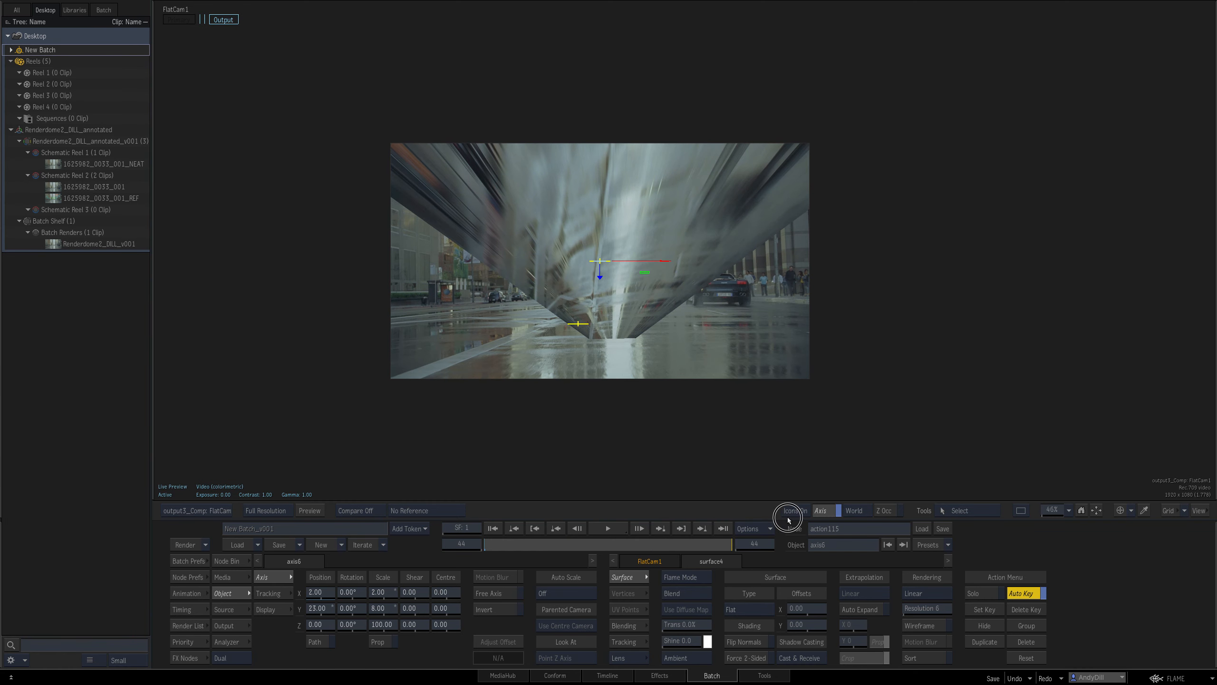
{"action": "key", "text": "F4"}
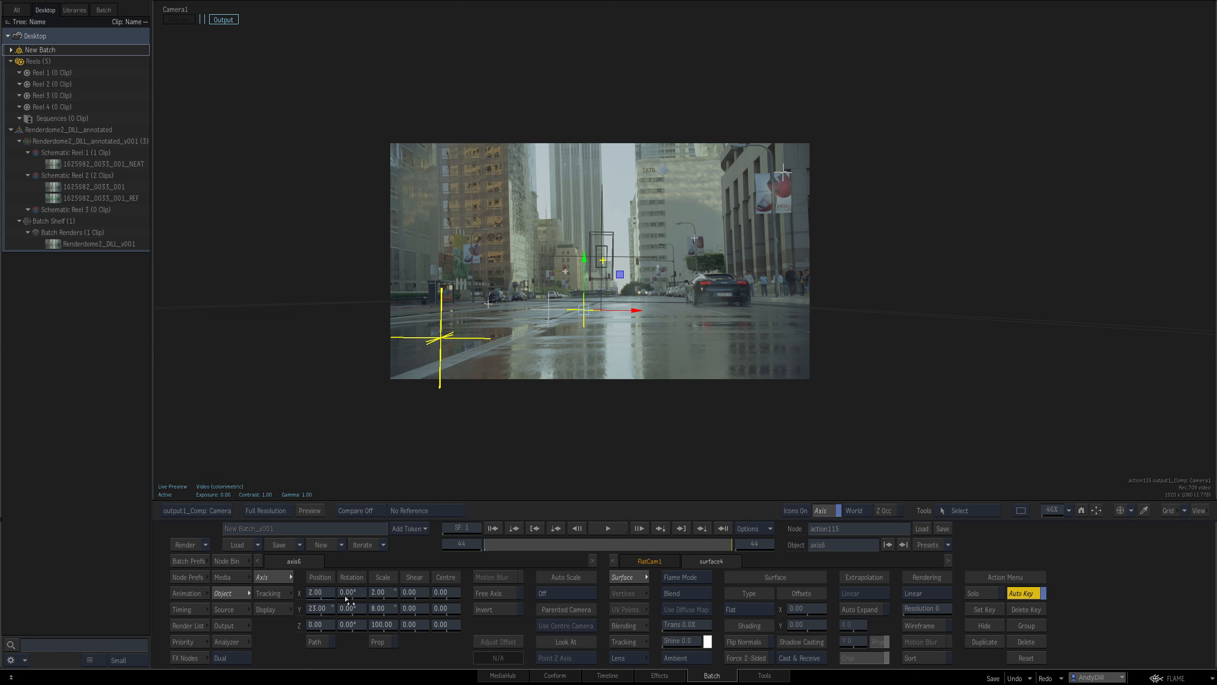
{"action": "mouse_move", "coordinate": [323, 609]}
{"action": "left_mouse_down"}
{"action": "mouse_move", "coordinate": [324, 624]}
{"action": "mouse_move", "coordinate": [348, 595]}
{"action": "mouse_move", "coordinate": [338, 596]}
{"action": "left_mouse_up"}
{"action": "key", "text": "F4"}
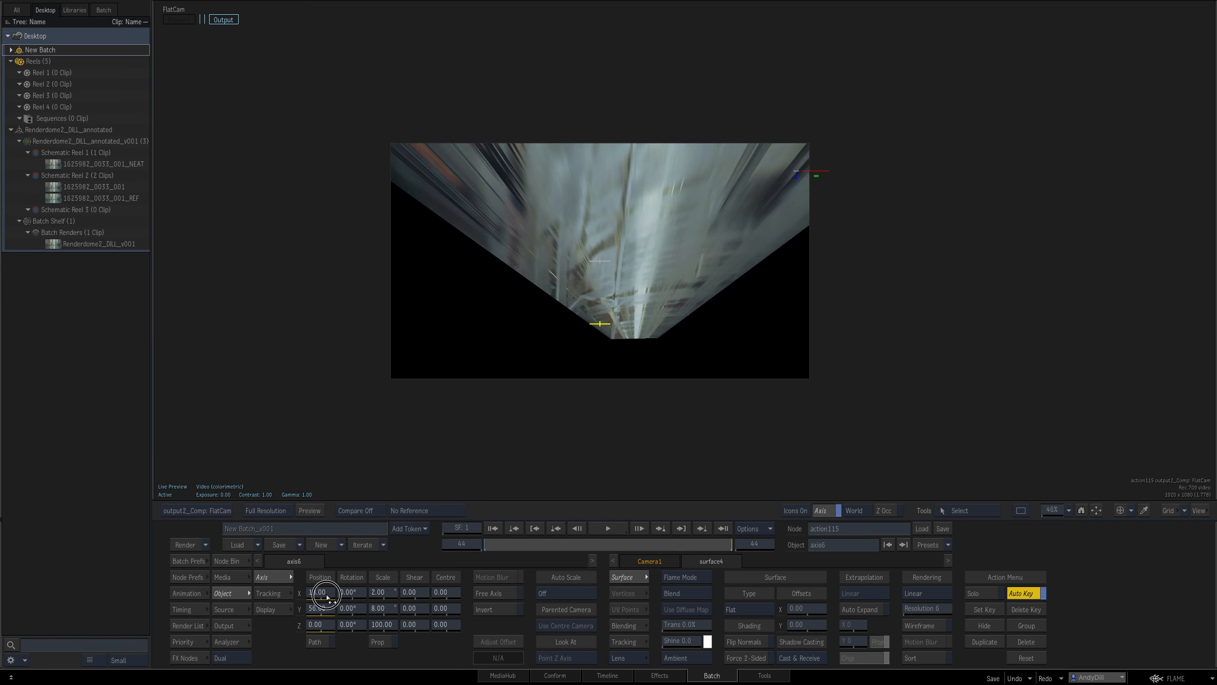
View output3 through FlatCam1, undo a stray axis change and set axis6's X position to 15 at frame 44.
{"action": "left_click", "coordinate": [332, 611]}
{"action": "left_click", "coordinate": [242, 626]}
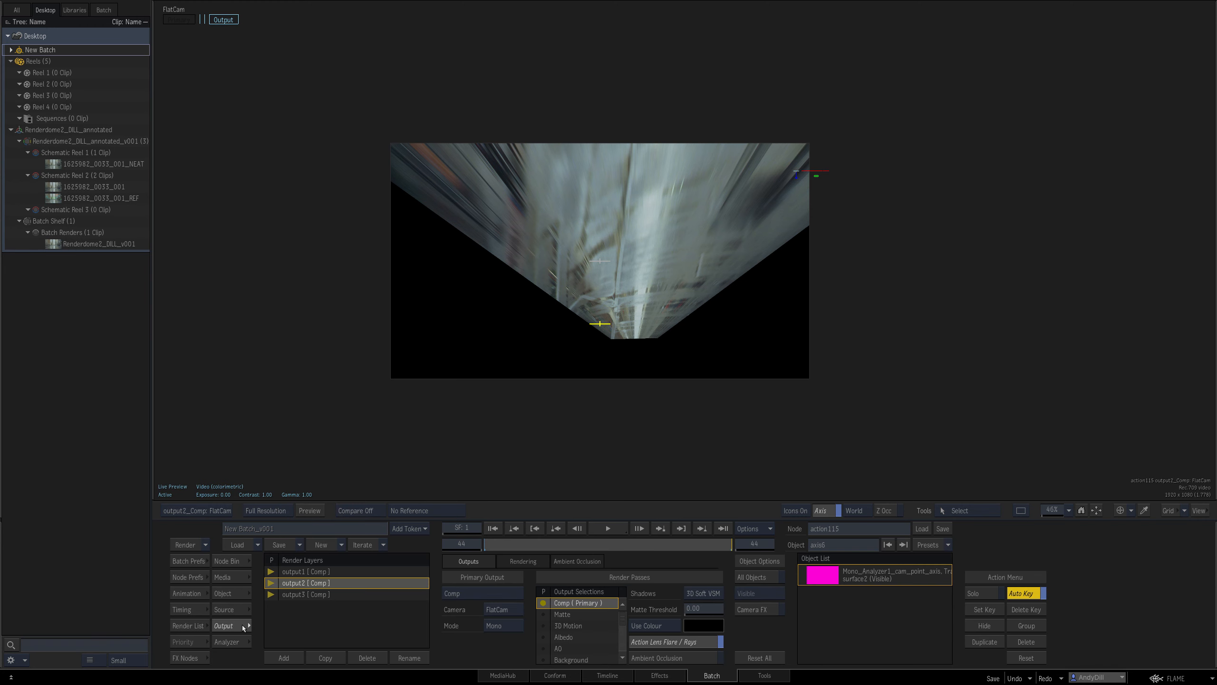
{"action": "left_click", "coordinate": [330, 596]}
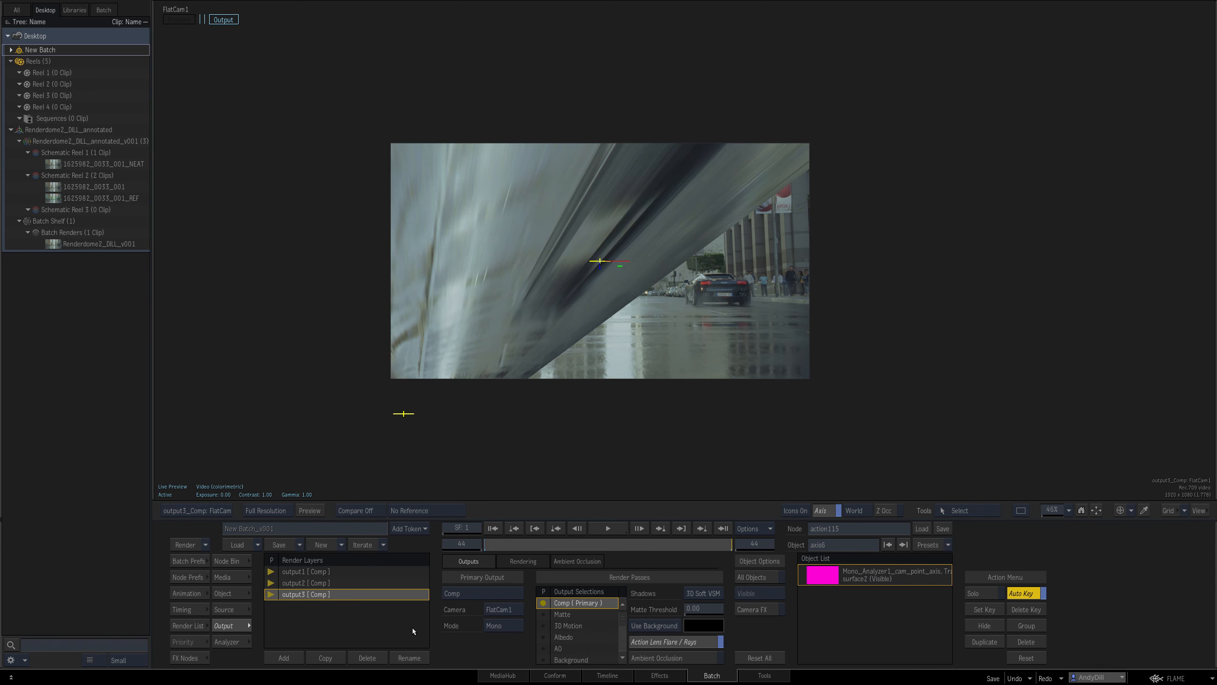
{"action": "left_click", "coordinate": [239, 594]}
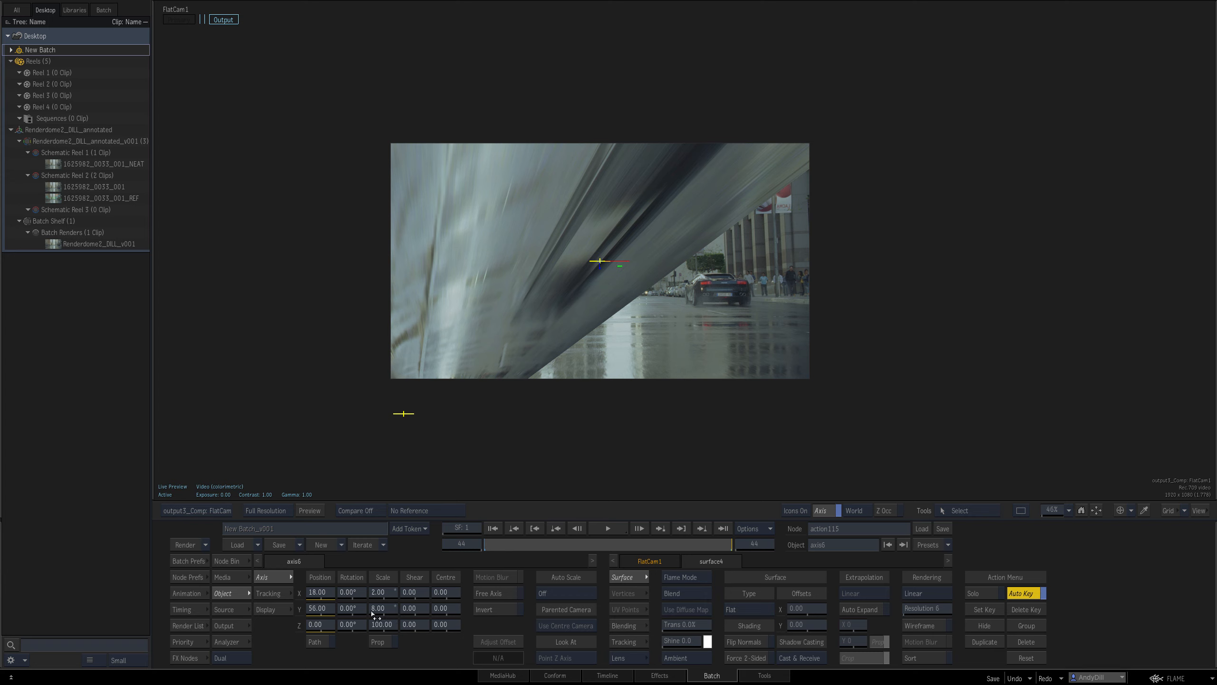
{"action": "left_click_drag", "start_coordinate": [358, 628], "coordinate": [320, 596]}
{"action": "key", "text": "ctrl+z"}
{"action": "mouse_move", "coordinate": [709, 546]}
{"action": "left_mouse_down"}
{"action": "mouse_move", "coordinate": [509, 539]}
{"action": "mouse_move", "coordinate": [715, 532]}
{"action": "left_mouse_up"}
{"action": "left_click", "coordinate": [716, 532]}
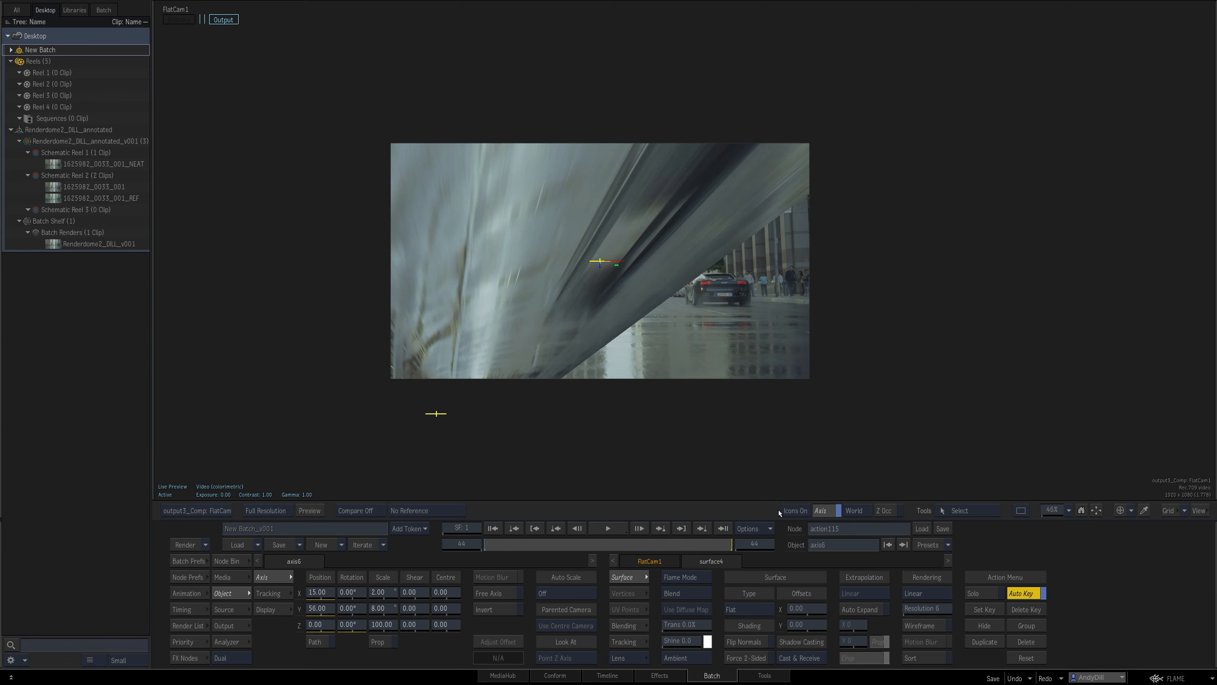
Check output3 back towards frame 1 and adjust axis6's Y position, then return to the batch schematic.
{"action": "left_click", "coordinate": [323, 595]}
{"action": "left_click_drag", "start_coordinate": [713, 550], "coordinate": [438, 534]}
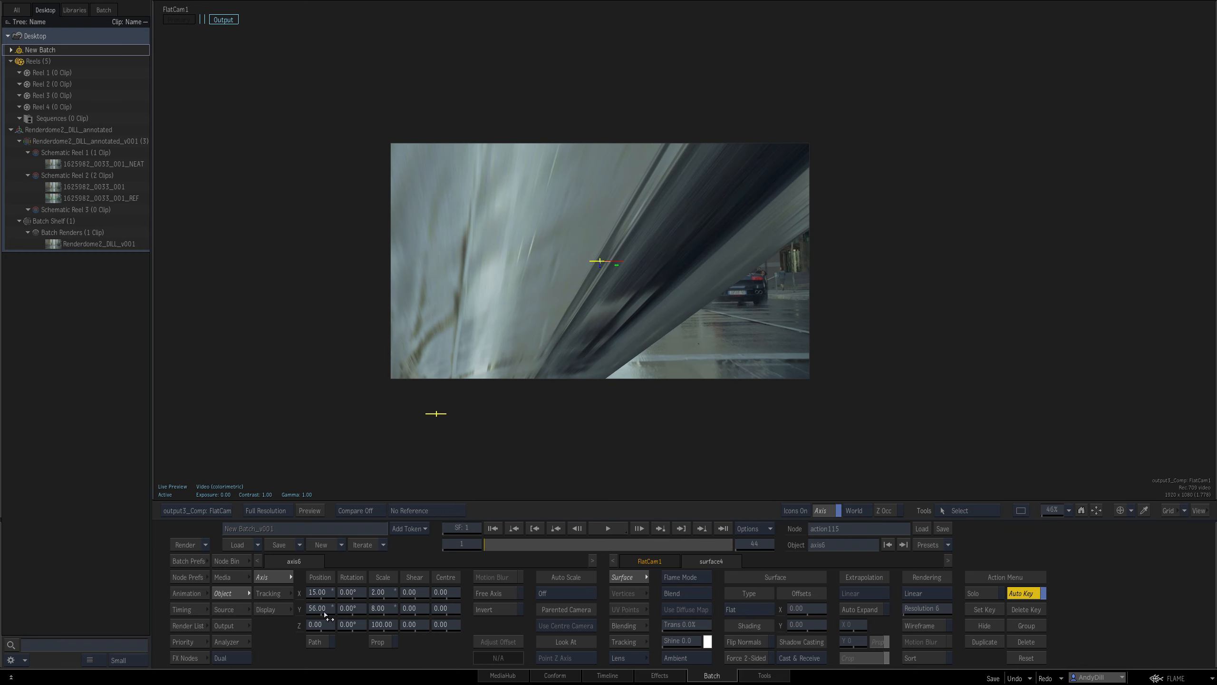
{"action": "mouse_move", "coordinate": [324, 612]}
{"action": "left_mouse_down"}
{"action": "mouse_move", "coordinate": [312, 609]}
{"action": "mouse_move", "coordinate": [327, 598]}
{"action": "left_mouse_up"}
{"action": "mouse_move", "coordinate": [489, 545]}
{"action": "left_mouse_down"}
{"action": "mouse_move", "coordinate": [760, 509]}
{"action": "mouse_move", "coordinate": [486, 526]}
{"action": "left_mouse_up"}
{"action": "key", "text": "Escape"}
Add a GMask Tracer node to the batch schematic, fed by action115's output2 Comp.
{"action": "left_click_drag", "start_coordinate": [935, 365], "coordinate": [543, 295]}
{"action": "left_click", "coordinate": [194, 659]}
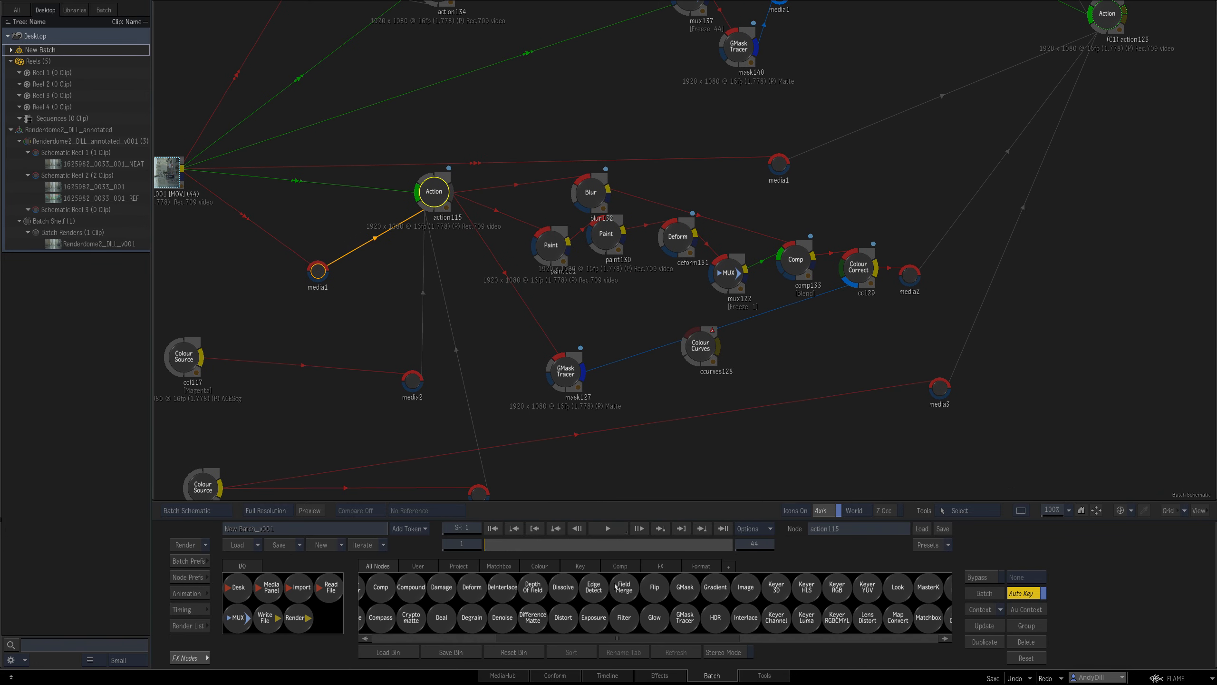
{"action": "key", "text": "g"}
{"action": "left_click", "coordinate": [684, 621]}
{"action": "mouse_move", "coordinate": [604, 350]}
{"action": "left_mouse_down"}
{"action": "mouse_move", "coordinate": [631, 360]}
{"action": "mouse_move", "coordinate": [621, 347]}
{"action": "left_mouse_up"}
{"action": "double_click", "coordinate": [606, 338]}
{"action": "key", "text": "F1"}
{"action": "key", "text": "Escape"}
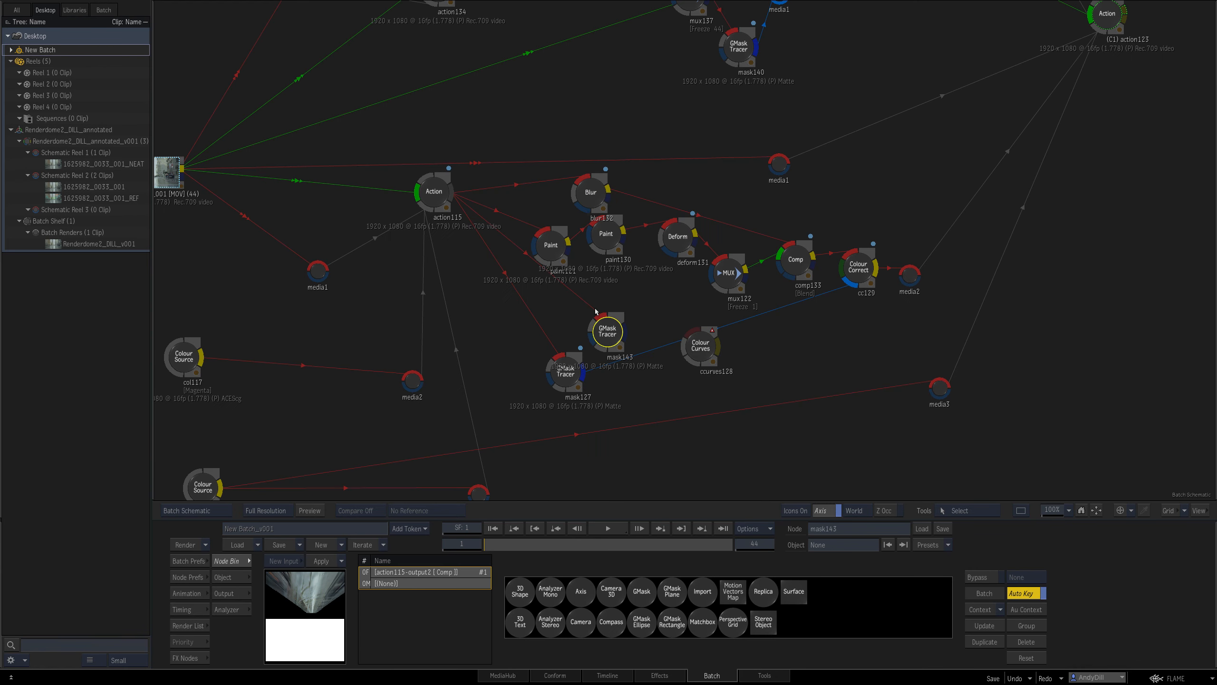
Draw a closed GMask around the dark streaks near the right edge of the flattened road and view its matte.
{"action": "double_click", "coordinate": [613, 336]}
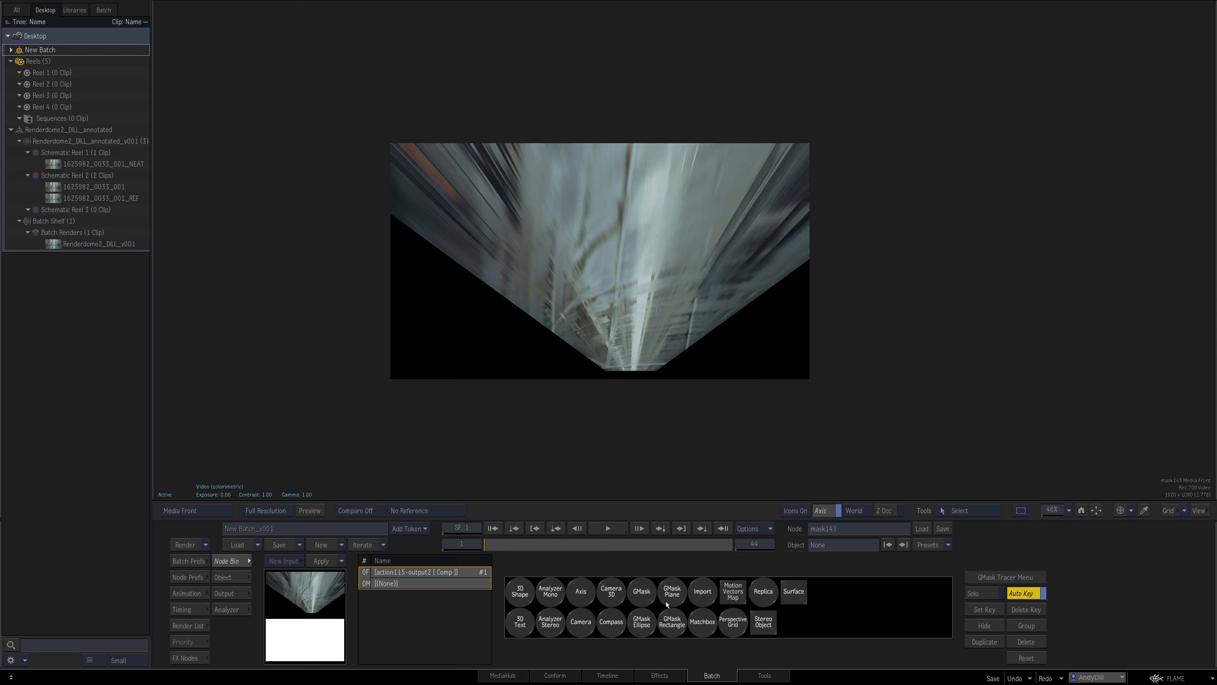
{"action": "left_click", "coordinate": [642, 592]}
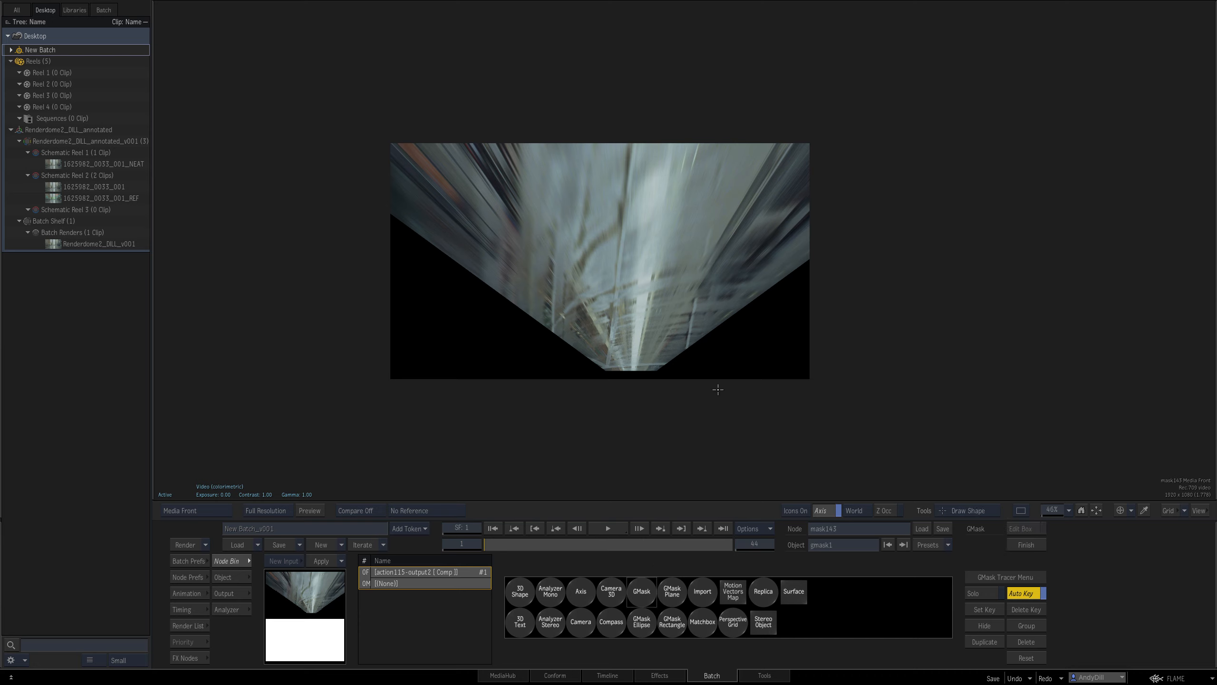
{"action": "left_click_drag", "start_coordinate": [761, 181], "coordinate": [739, 225]}
{"action": "left_click_drag", "start_coordinate": [786, 261], "coordinate": [792, 249]}
{"action": "left_click_drag", "start_coordinate": [795, 237], "coordinate": [810, 179]}
{"action": "left_click", "coordinate": [781, 175]}
{"action": "key", "text": "F4"}
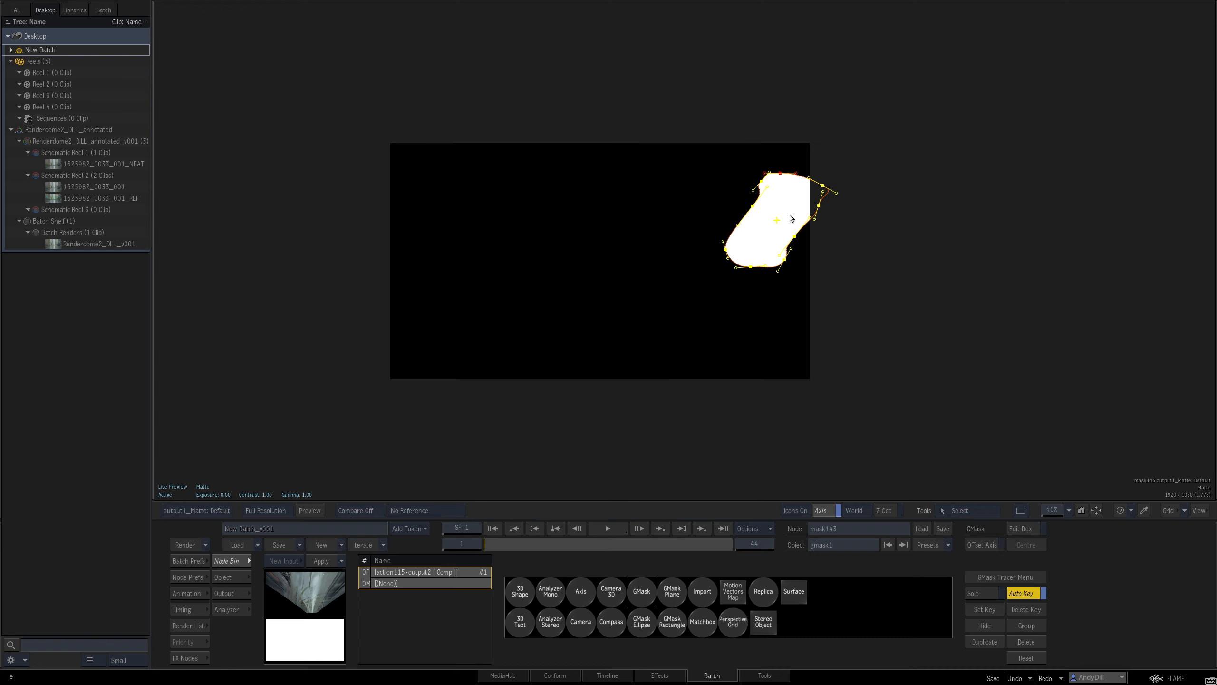
Move the new GMask Tracer node clear below mask127 and check its shape over the flattened road.
{"action": "key", "text": "Escape"}
{"action": "left_click_drag", "start_coordinate": [920, 299], "coordinate": [915, 296]}
{"action": "left_click_drag", "start_coordinate": [596, 322], "coordinate": [654, 466]}
{"action": "left_click_drag", "start_coordinate": [768, 334], "coordinate": [735, 200]}
{"action": "left_click_drag", "start_coordinate": [646, 329], "coordinate": [609, 370]}
{"action": "key", "text": "F4"}
{"action": "key", "text": "F1"}
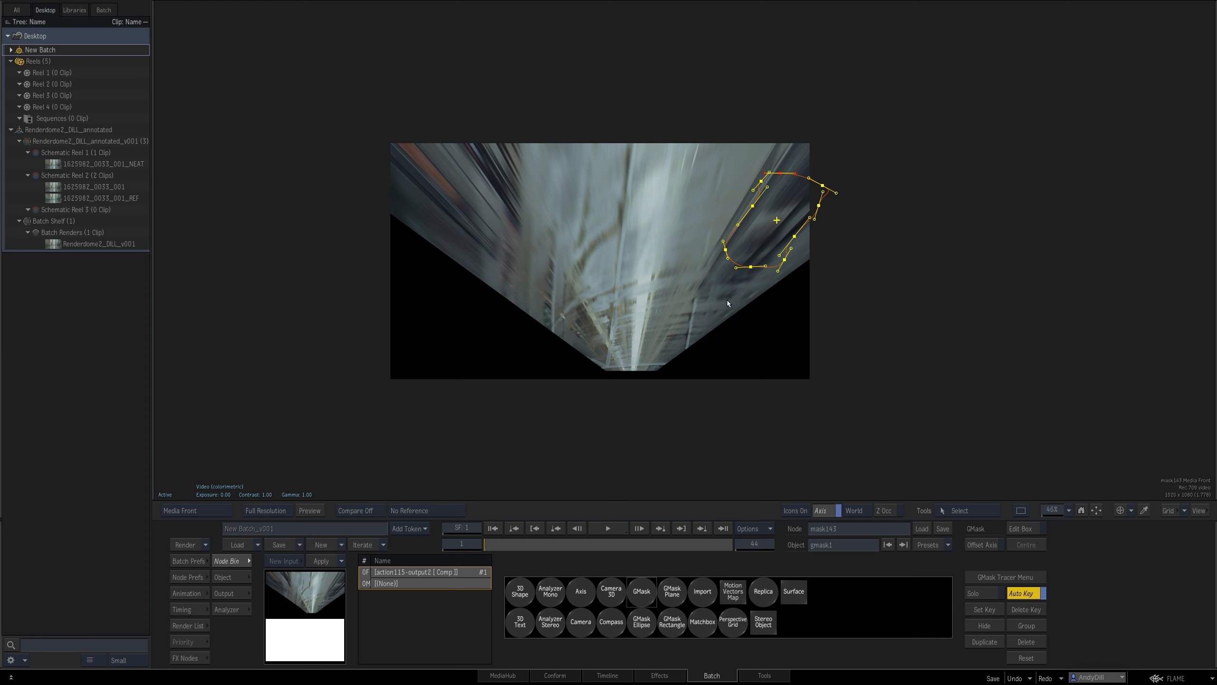
{"action": "key", "text": "Escape"}
{"action": "left_click_drag", "start_coordinate": [776, 339], "coordinate": [750, 352]}
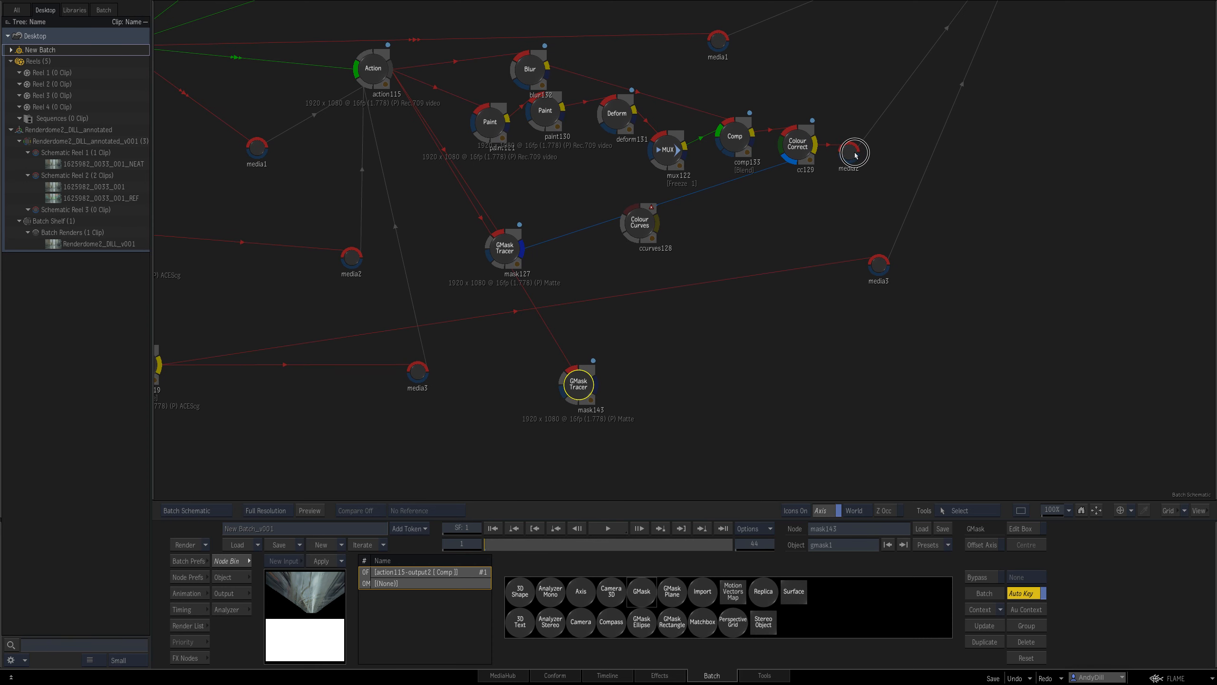
Insert a Colour Correct node between cc129 and media2, with the new GMask Tracer's matte limiting it.
{"action": "left_click_drag", "start_coordinate": [852, 152], "coordinate": [898, 153]}
{"action": "left_click", "coordinate": [192, 659]}
{"action": "left_click", "coordinate": [192, 659]}
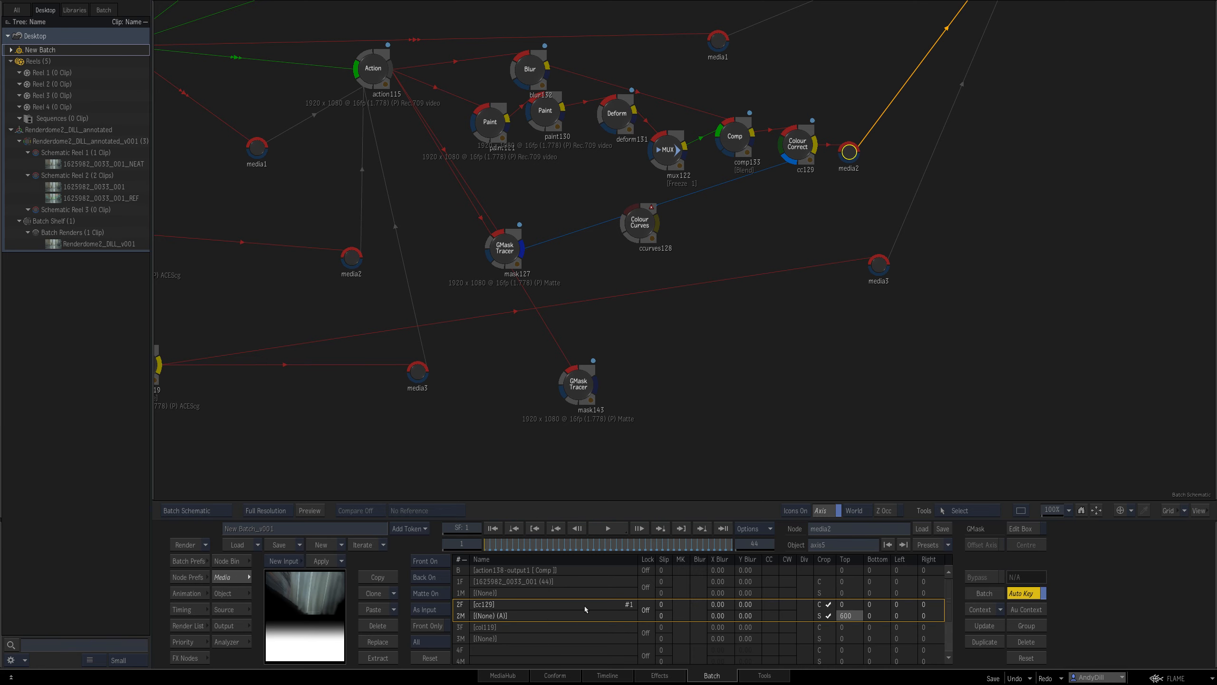
{"action": "left_click", "coordinate": [190, 660]}
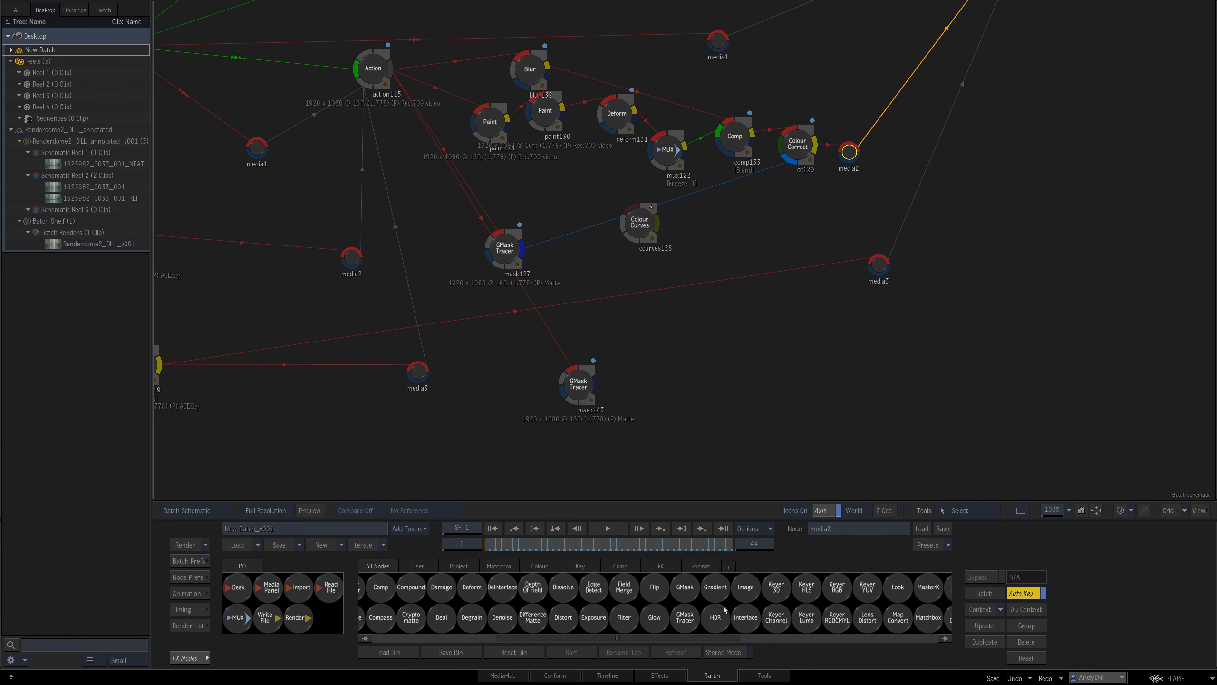
{"action": "left_click_drag", "start_coordinate": [595, 578], "coordinate": [903, 138]}
{"action": "left_click_drag", "start_coordinate": [839, 177], "coordinate": [854, 136]}
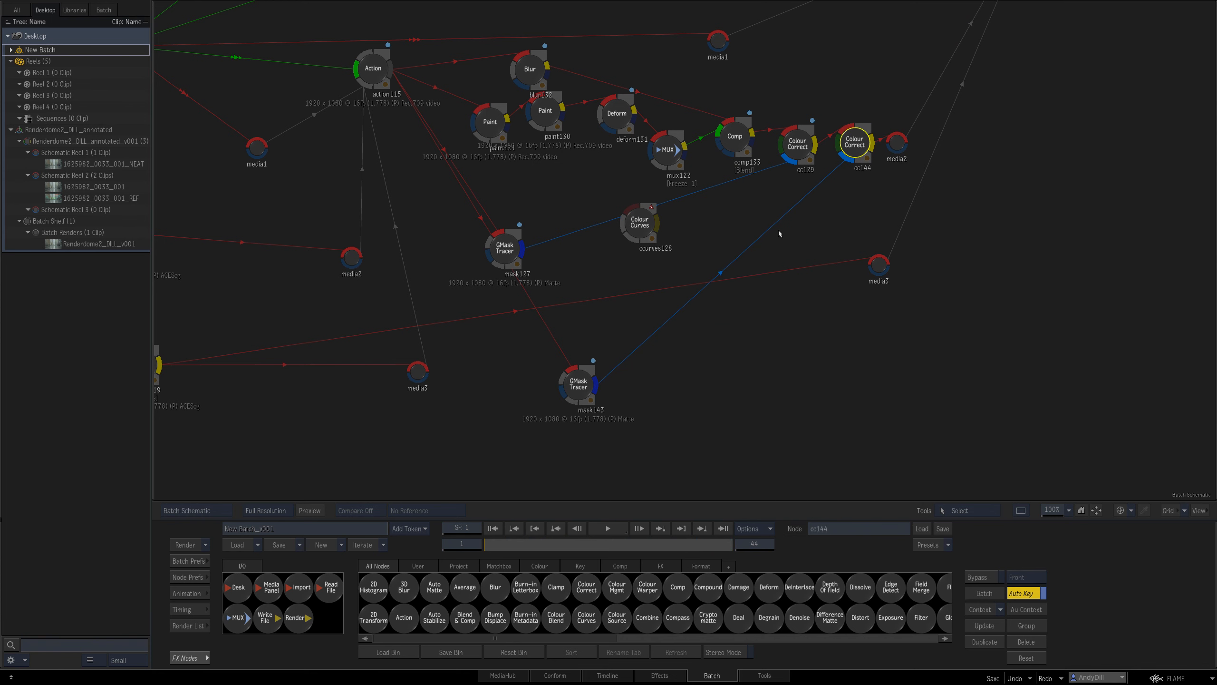
Lower the new Colour Correct's master RGB gain to 43 while viewing Context 1.
{"action": "key", "text": "1"}
{"action": "left_click_drag", "start_coordinate": [523, 578], "coordinate": [500, 579]}
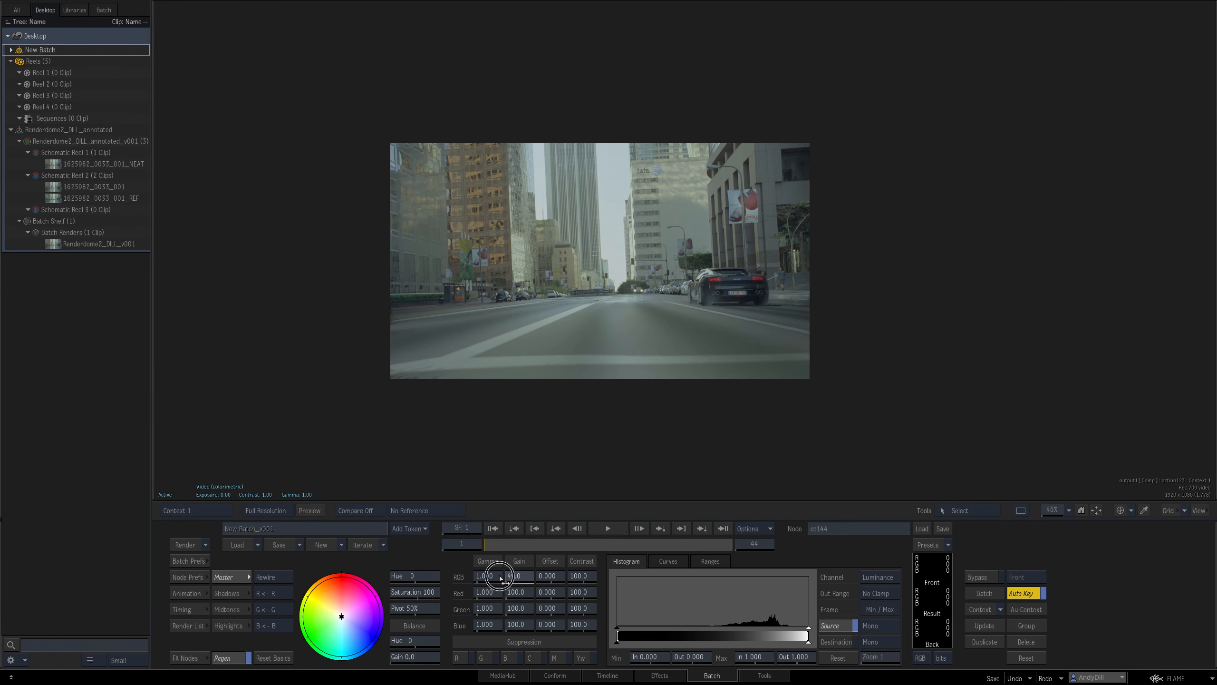
{"action": "key", "text": "Escape"}
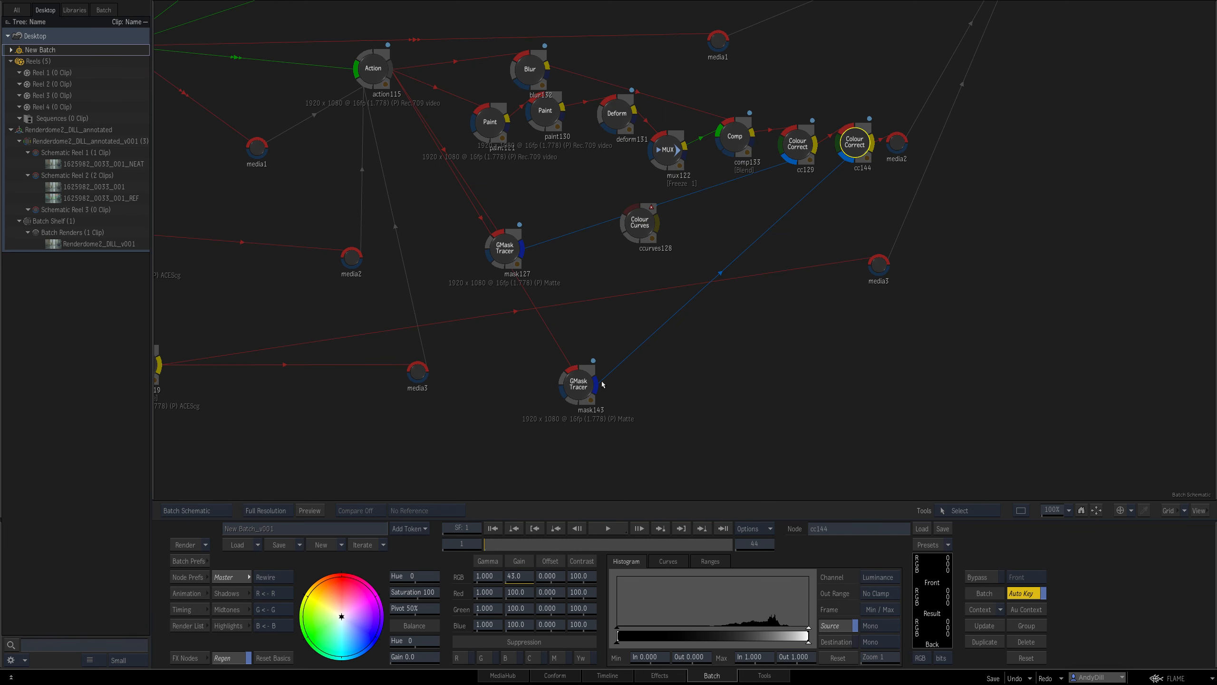
Over the Context 1 view, extend mask143's left side outward and down to the car and give it an outer softness edge.
{"action": "left_click", "coordinate": [581, 387]}
{"action": "key", "text": "F4"}
{"action": "key", "text": "1"}
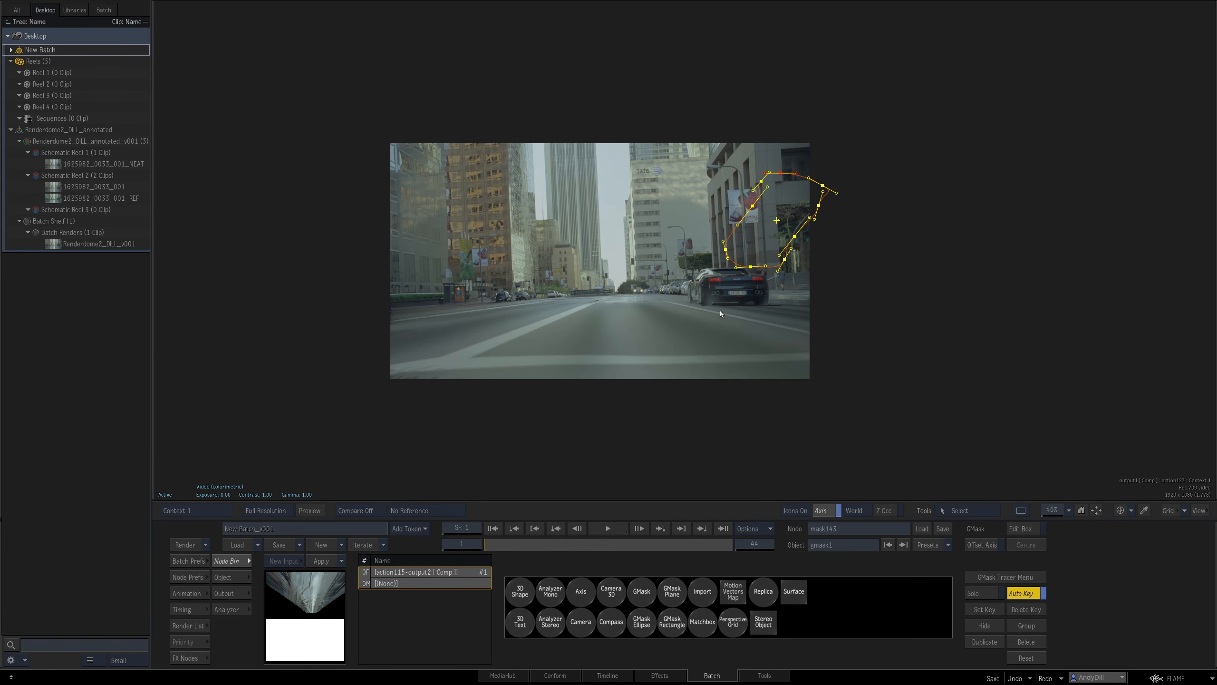
{"action": "left_click_drag", "start_coordinate": [725, 252], "coordinate": [716, 269]}
{"action": "left_click_drag", "start_coordinate": [753, 207], "coordinate": [739, 204]}
{"action": "left_click_drag", "start_coordinate": [722, 271], "coordinate": [719, 277]}
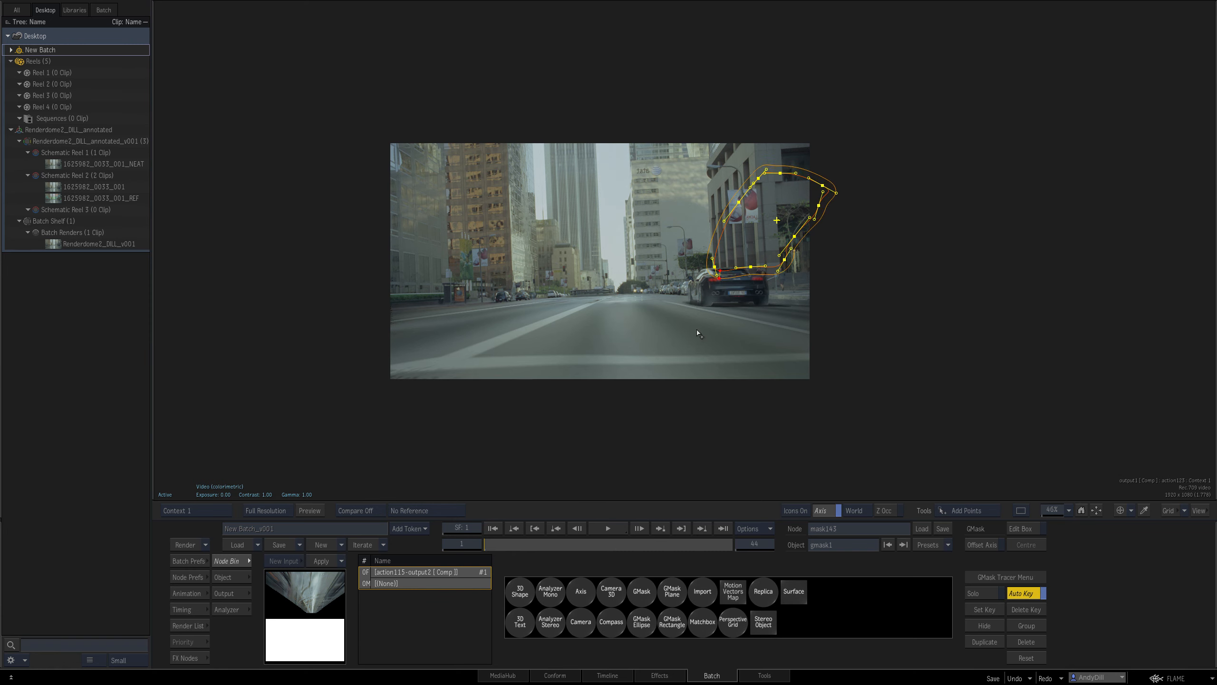
At frame 44, move the mask up over the building's banners and adjust its lower-left point and softness.
{"action": "left_click", "coordinate": [724, 528]}
{"action": "mouse_move", "coordinate": [831, 286]}
{"action": "left_mouse_down"}
{"action": "mouse_move", "coordinate": [815, 312]}
{"action": "mouse_move", "coordinate": [767, 269]}
{"action": "mouse_move", "coordinate": [767, 229]}
{"action": "left_mouse_up"}
{"action": "left_click_drag", "start_coordinate": [799, 185], "coordinate": [779, 164]}
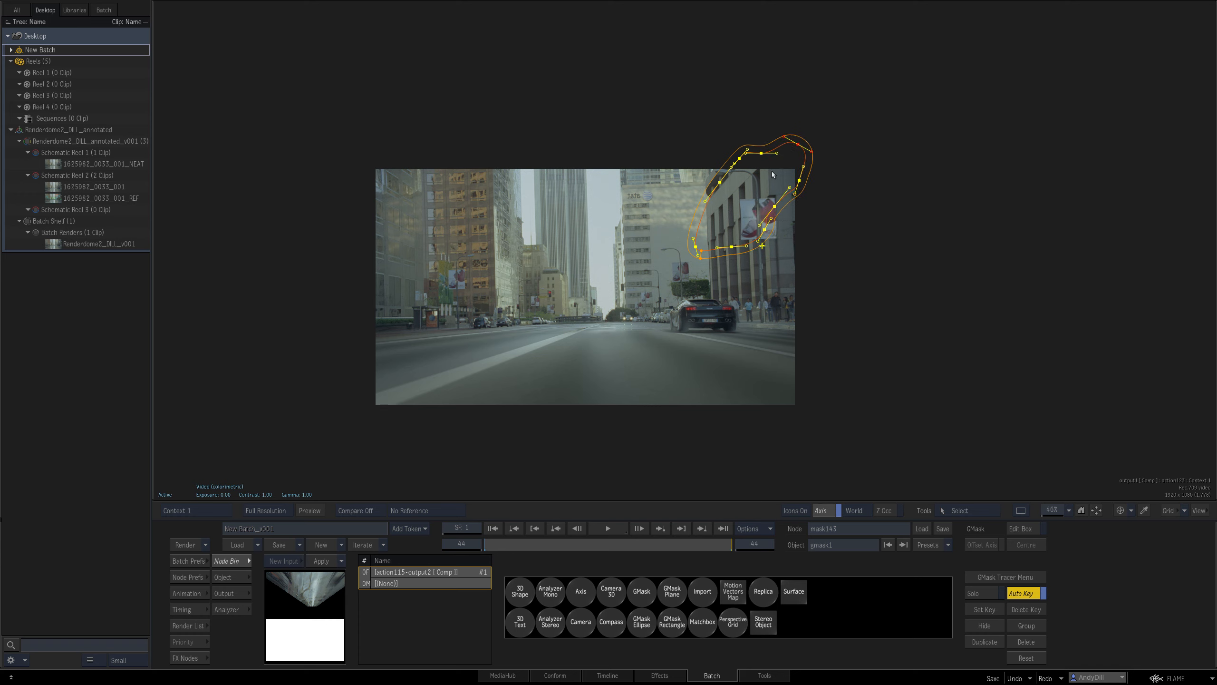
{"action": "left_click_drag", "start_coordinate": [696, 245], "coordinate": [698, 241]}
Set the mask animation's keyframe interpolation to Linear and check its shape against the composite at frame 1.
{"action": "left_click_drag", "start_coordinate": [727, 544], "coordinate": [559, 528]}
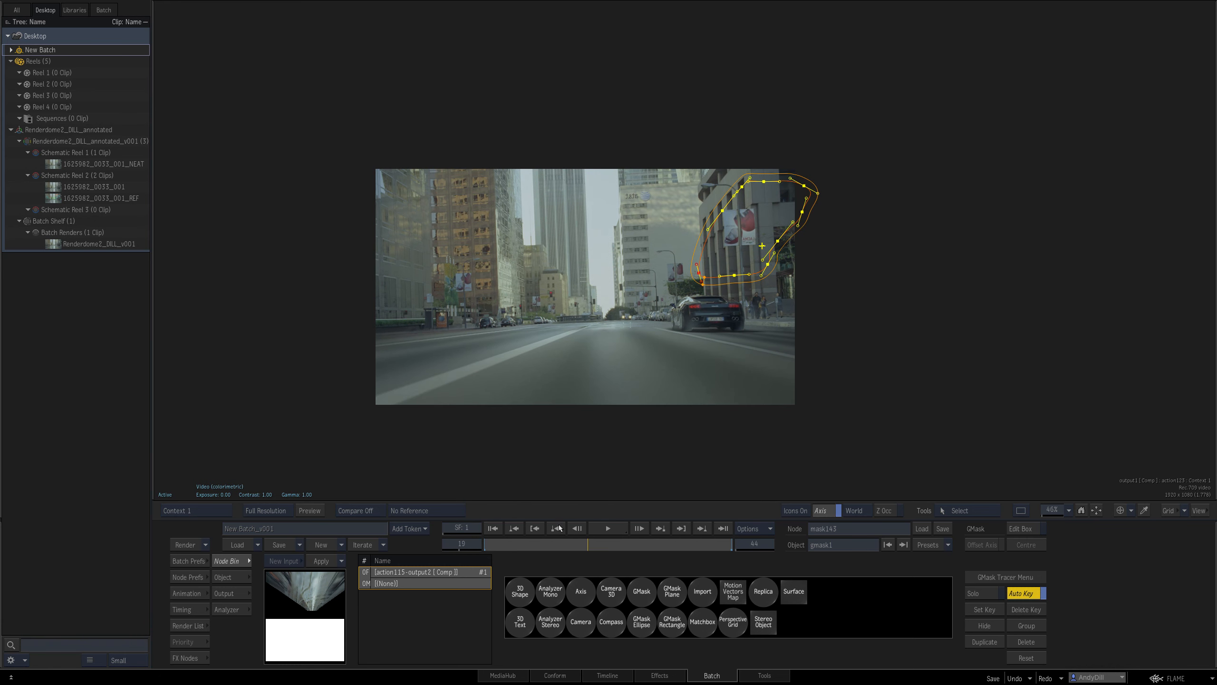
{"action": "left_click", "coordinate": [187, 593]}
{"action": "left_click", "coordinate": [930, 644]}
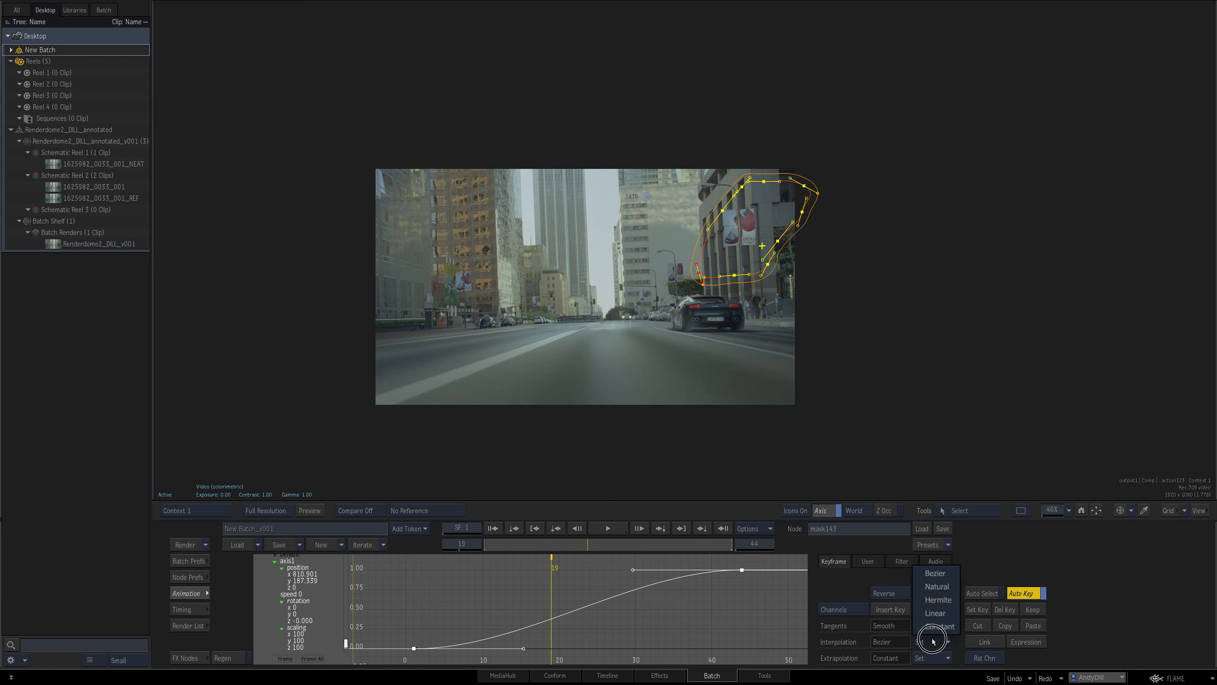
{"action": "left_click", "coordinate": [933, 620]}
{"action": "left_click_drag", "start_coordinate": [536, 550], "coordinate": [364, 497]}
{"action": "left_click_drag", "start_coordinate": [632, 377], "coordinate": [734, 433]}
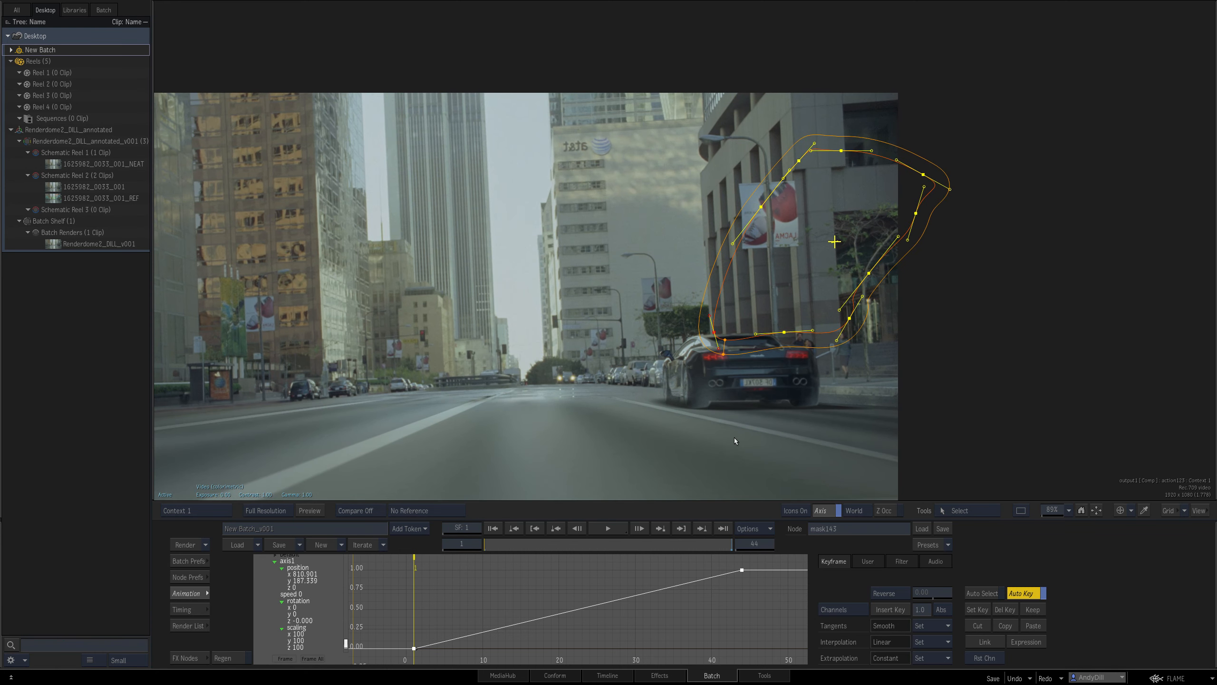
Add a Paint node after recursiveops136 in the car clean-up branch and view its result.
{"action": "key", "text": "Escape"}
{"action": "scroll", "coordinate": [713, 319], "scroll_direction": "up", "scroll_amount": 10}
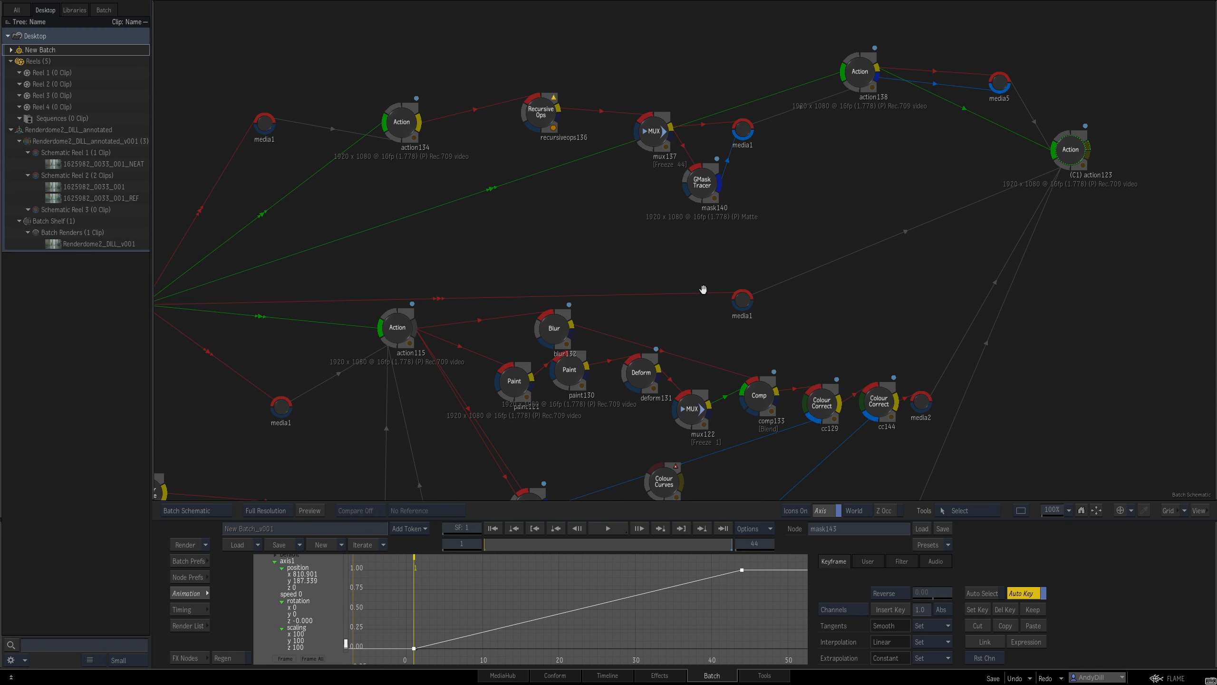
{"action": "left_click", "coordinate": [542, 256]}
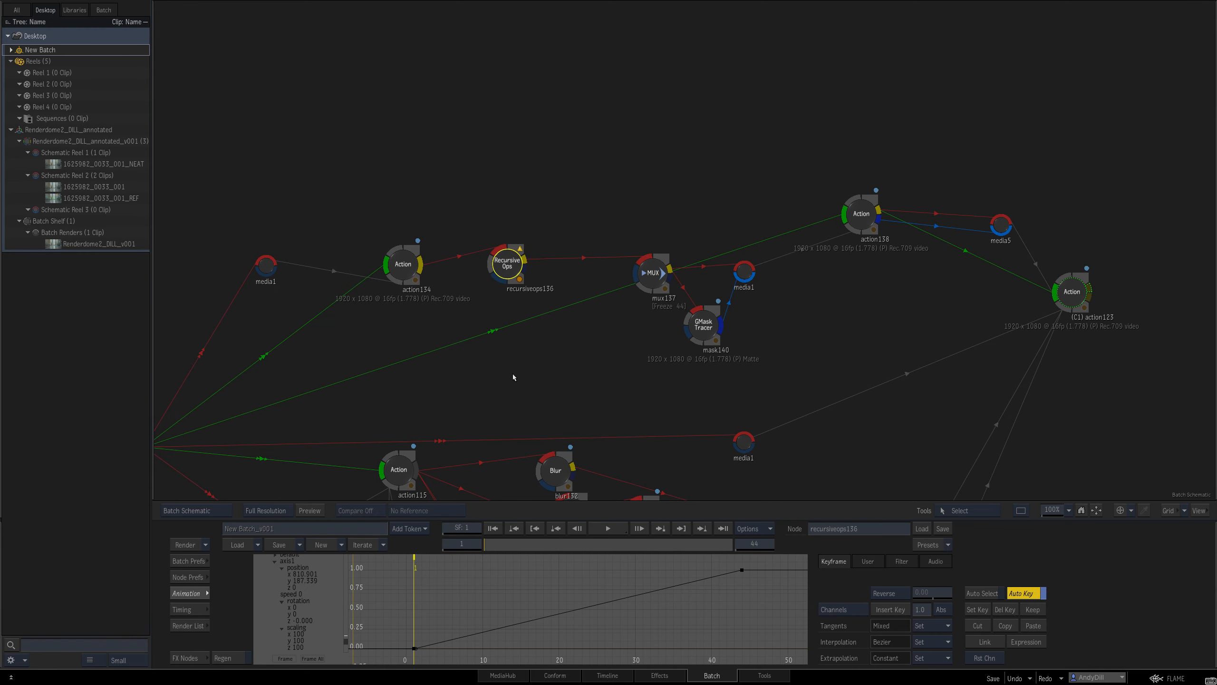
{"action": "key", "text": "F4"}
{"action": "key", "text": "F4"}
{"action": "left_click", "coordinate": [190, 659]}
{"action": "mouse_move", "coordinate": [665, 589]}
{"action": "left_mouse_down"}
{"action": "mouse_move", "coordinate": [625, 349]}
{"action": "mouse_move", "coordinate": [582, 260]}
{"action": "left_mouse_up"}
{"action": "key", "text": "F4"}
Set the Paint node's brush mode to Drag and adjust the brush over the spray beneath the car.
{"action": "left_click_drag", "start_coordinate": [470, 408], "coordinate": [736, 400]}
{"action": "left_click", "coordinate": [232, 589]}
{"action": "left_click", "coordinate": [690, 595]}
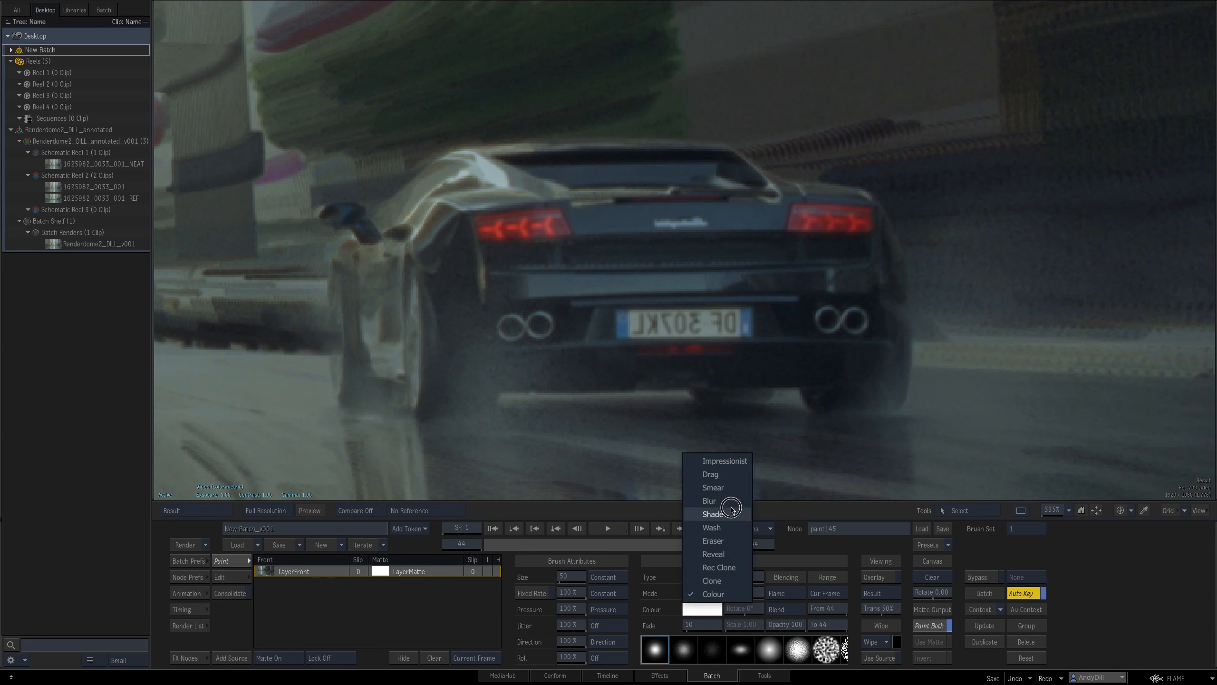
{"action": "left_click", "coordinate": [711, 474]}
{"action": "mouse_move", "coordinate": [606, 381]}
{"action": "left_mouse_down"}
{"action": "mouse_move", "coordinate": [569, 389]}
{"action": "mouse_move", "coordinate": [584, 386]}
{"action": "mouse_move", "coordinate": [553, 360]}
{"action": "mouse_move", "coordinate": [487, 370]}
{"action": "left_mouse_up"}
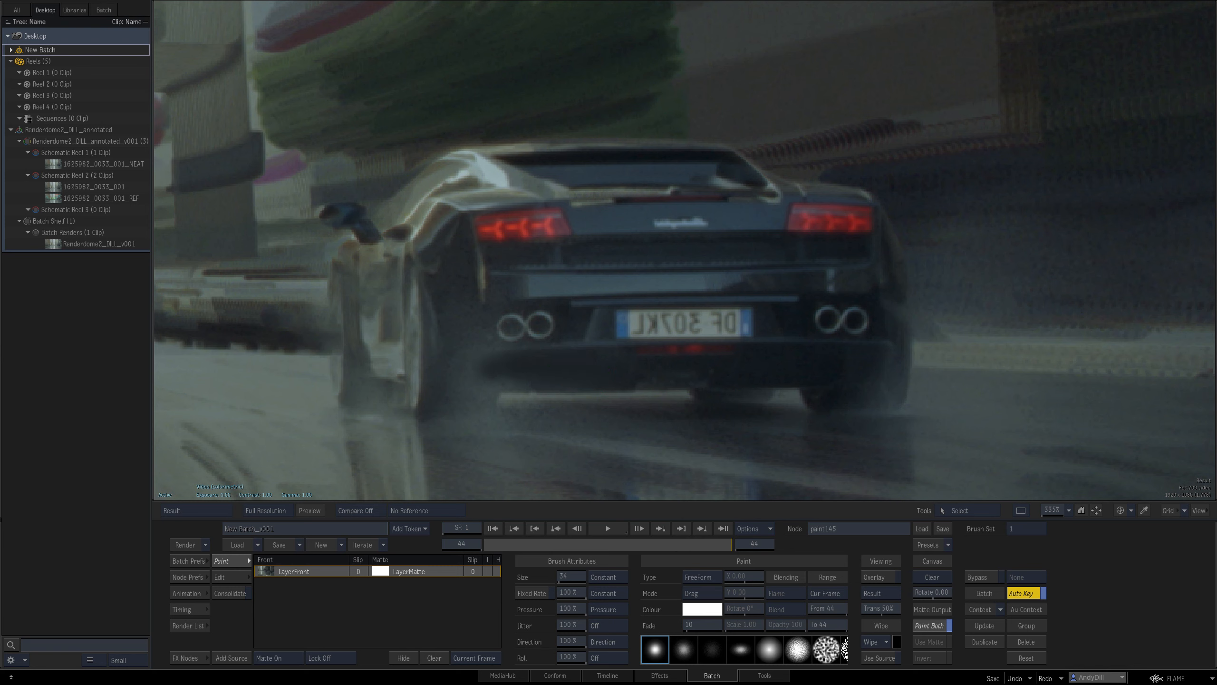
Switch the brush mode to Colour and paint sampled dark tones over the spray around both rear wheels and under the bumper.
{"action": "left_click", "coordinate": [703, 595]}
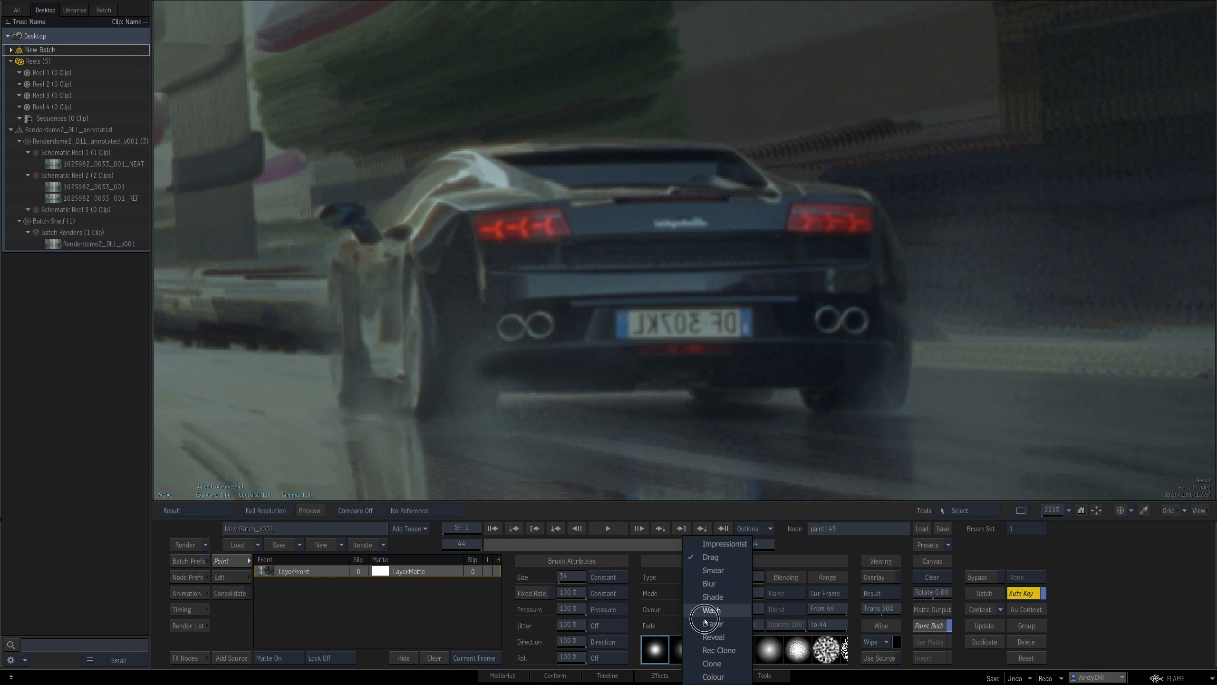
{"action": "left_click", "coordinate": [702, 668]}
{"action": "left_click", "coordinate": [594, 372]}
{"action": "mouse_move", "coordinate": [475, 369]}
{"action": "left_mouse_down"}
{"action": "mouse_move", "coordinate": [469, 396]}
{"action": "mouse_move", "coordinate": [456, 380]}
{"action": "mouse_move", "coordinate": [480, 384]}
{"action": "mouse_move", "coordinate": [475, 403]}
{"action": "mouse_move", "coordinate": [440, 417]}
{"action": "mouse_move", "coordinate": [537, 373]}
{"action": "mouse_move", "coordinate": [522, 377]}
{"action": "left_mouse_up"}
{"action": "left_click", "coordinate": [506, 357]}
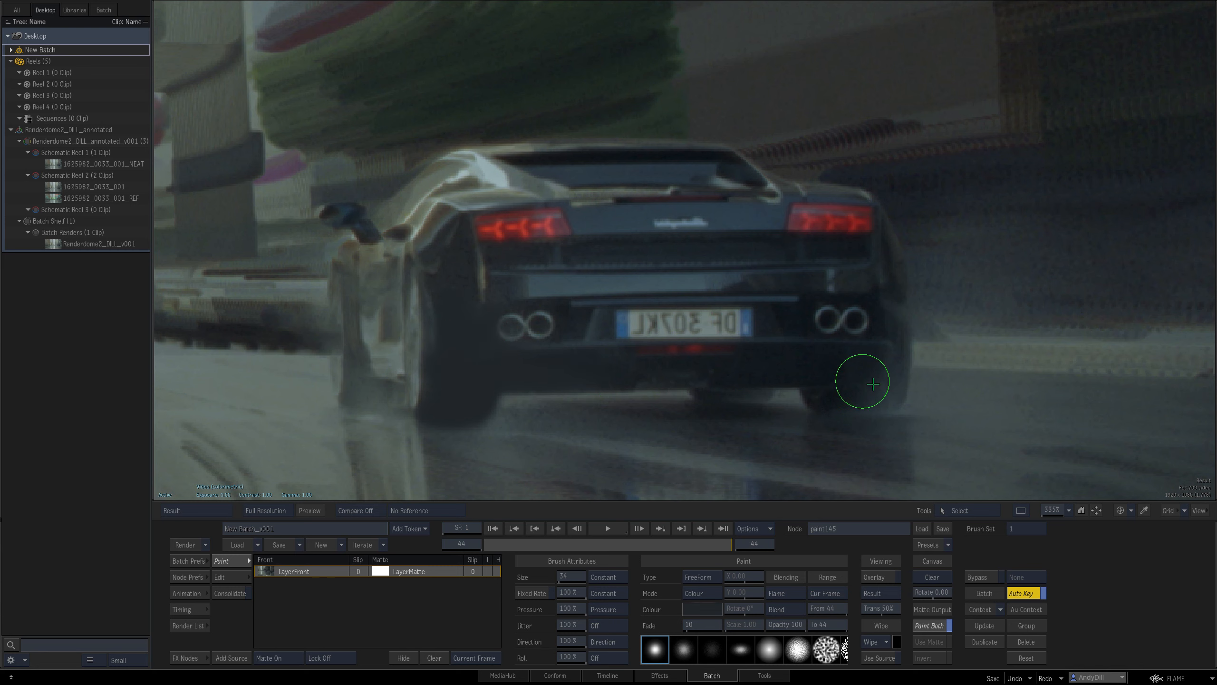
{"action": "left_click", "coordinate": [827, 363]}
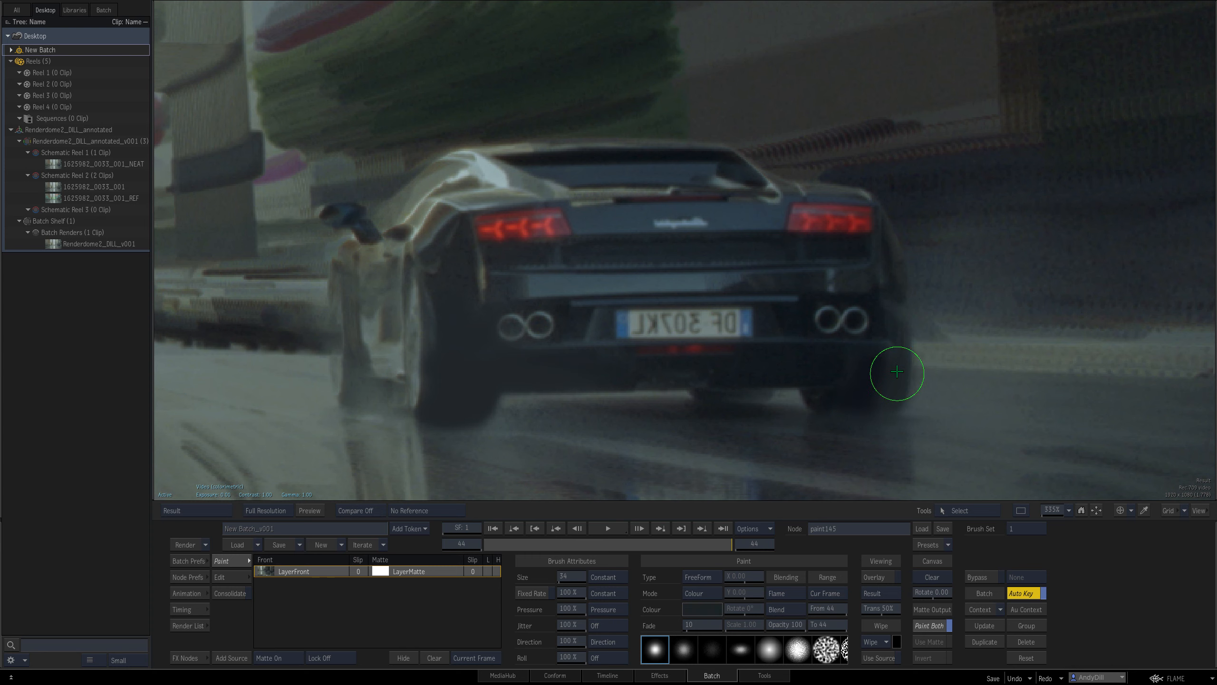
{"action": "left_click", "coordinate": [771, 364], "text": "ctrl"}
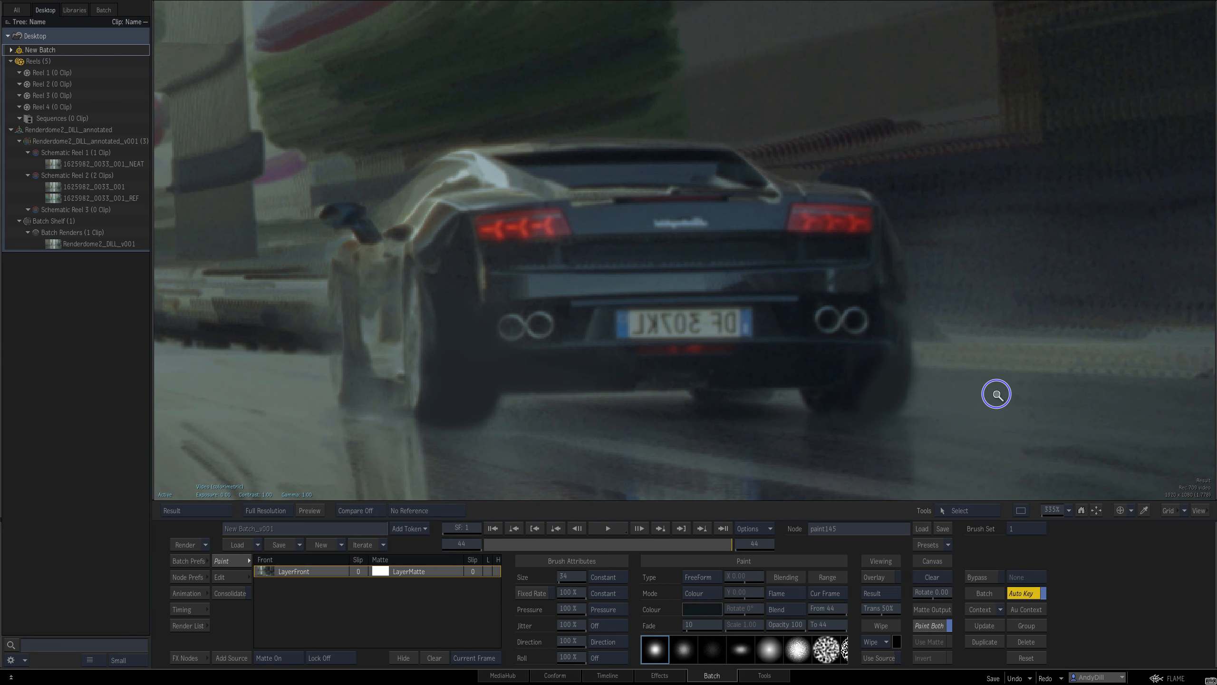
Check the painted car in the Context 1 composite, going from frame 44 back to frame 1.
{"action": "left_click_drag", "start_coordinate": [997, 394], "coordinate": [884, 394]}
{"action": "key", "text": "1"}
{"action": "key", "text": "2"}
{"action": "key", "text": "1"}
{"action": "left_click_drag", "start_coordinate": [1032, 381], "coordinate": [763, 432]}
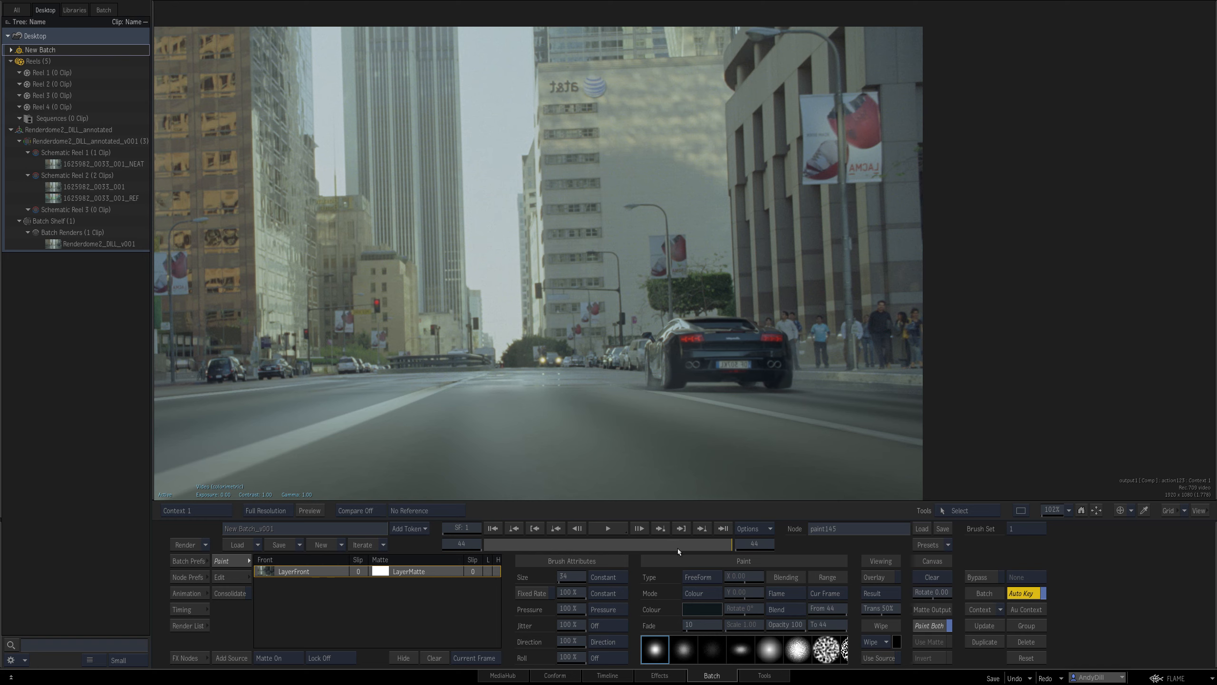
{"action": "left_click_drag", "start_coordinate": [676, 545], "coordinate": [446, 535]}
{"action": "left_click_drag", "start_coordinate": [534, 523], "coordinate": [428, 526]}
{"action": "left_click_drag", "start_coordinate": [852, 380], "coordinate": [819, 380]}
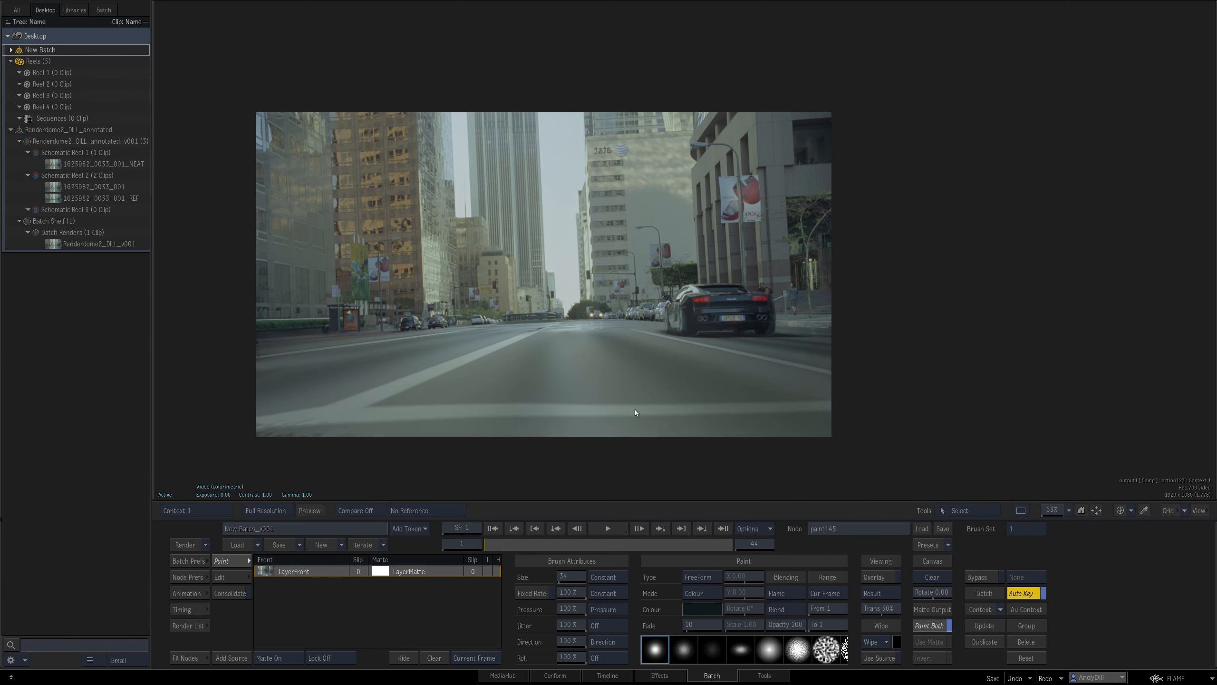
{"action": "left_click_drag", "start_coordinate": [508, 545], "coordinate": [447, 535]}
{"action": "left_click_drag", "start_coordinate": [507, 547], "coordinate": [456, 511]}
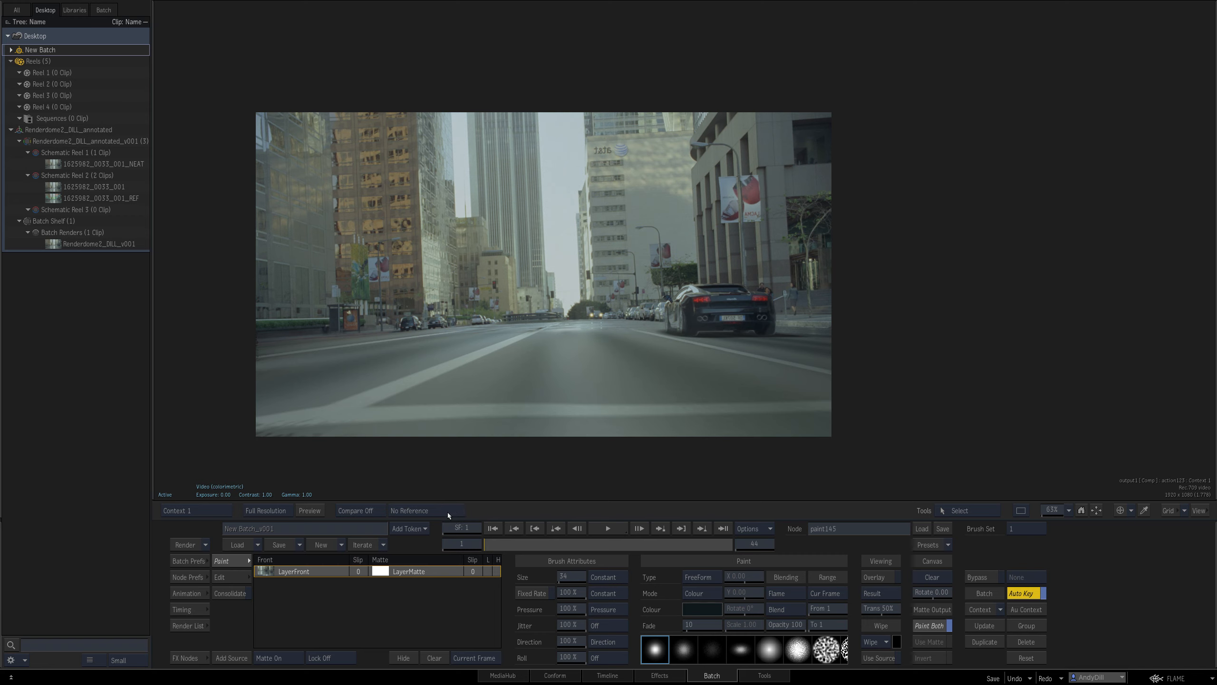